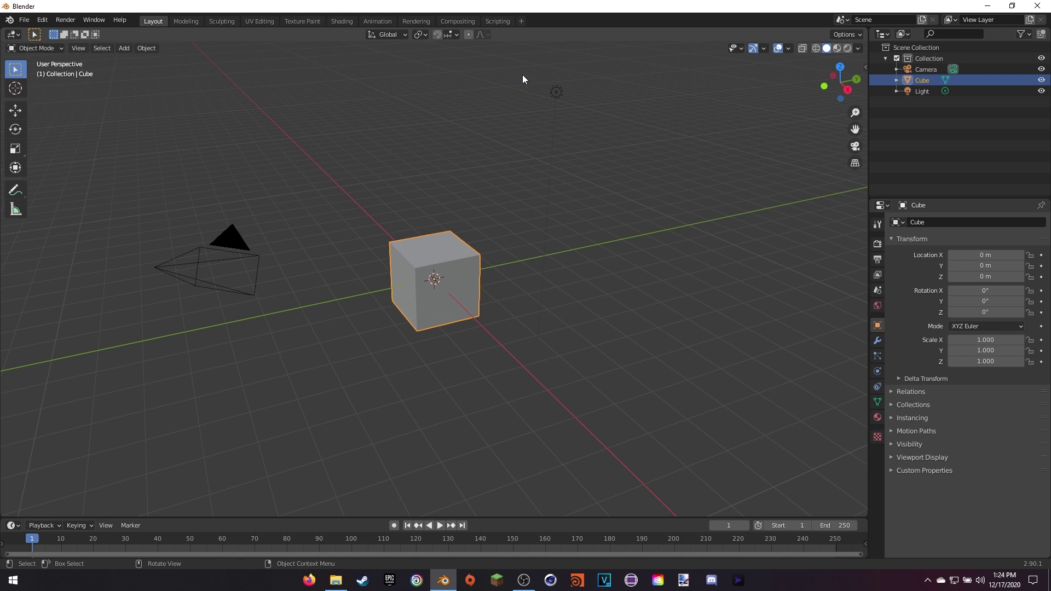
Add the Motion Tracking workspace from the VFX presets.
left_click(521, 21)
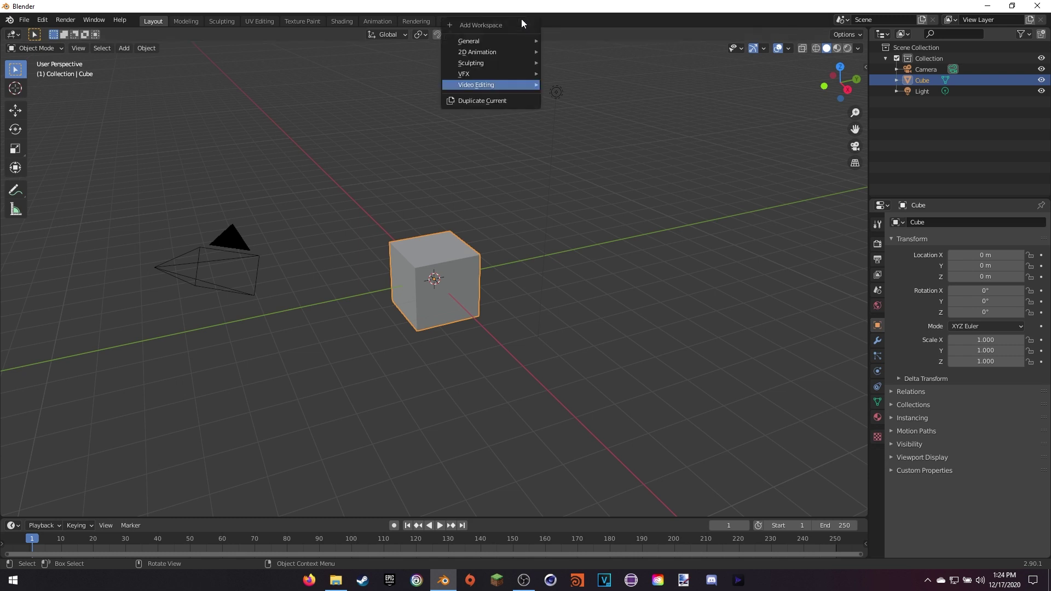
mouse_move(490, 74)
left_click(570, 94)
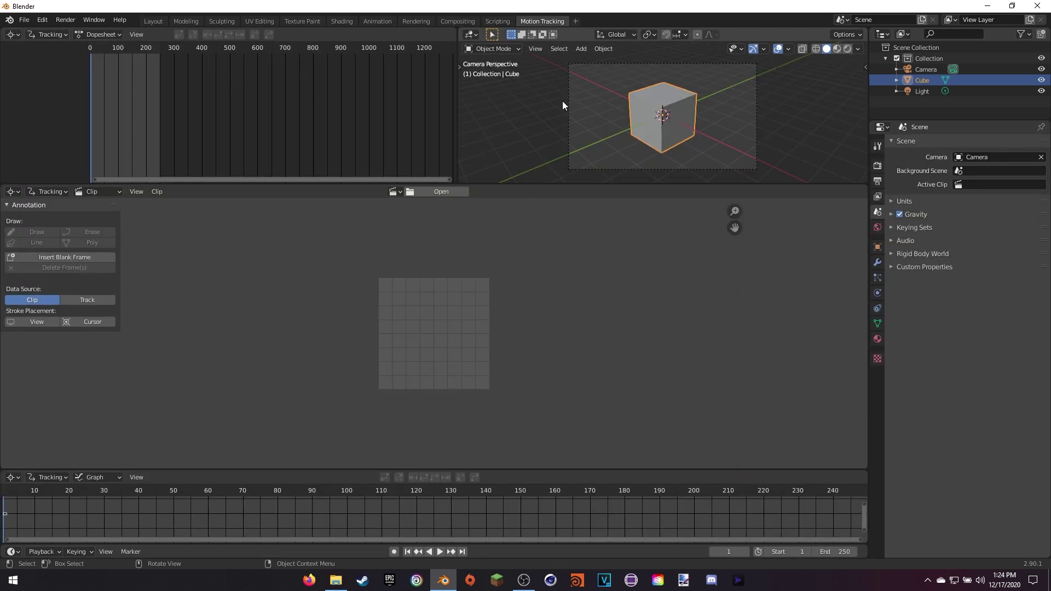
Load Trap_door_footage.m4v from A:\Blender Tutorials\Trap Door as the movie clip to track.
left_click(442, 192)
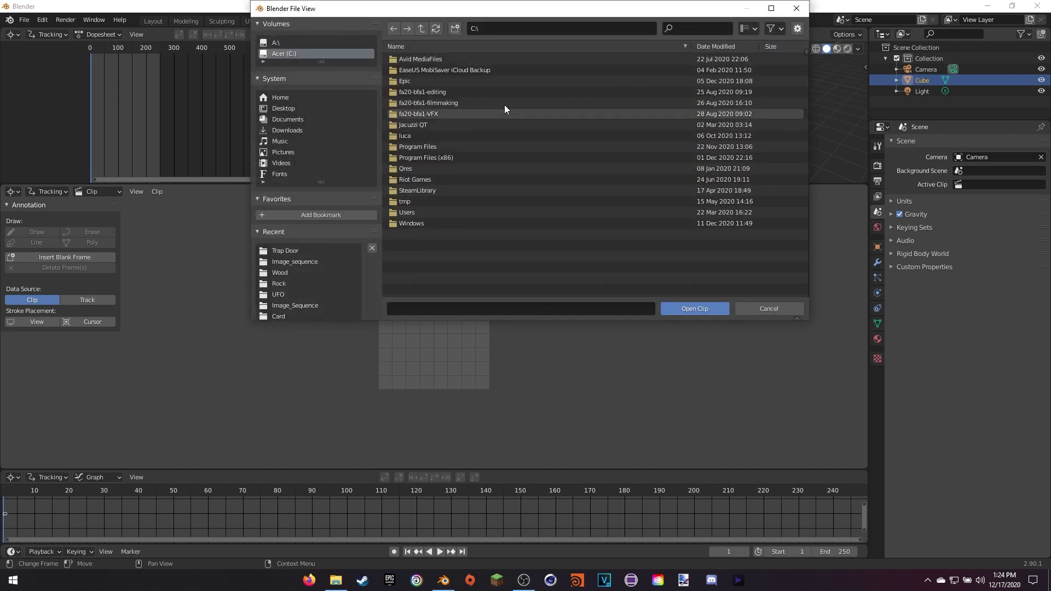
left_click(301, 42)
double_click(420, 103)
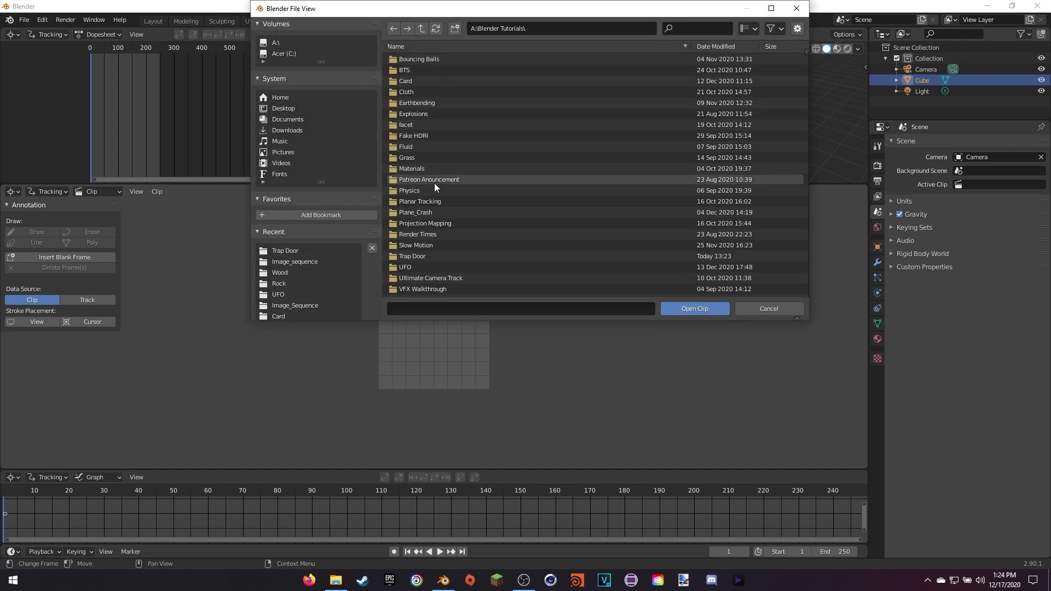
scroll(435, 183, "down", 2)
double_click(423, 239)
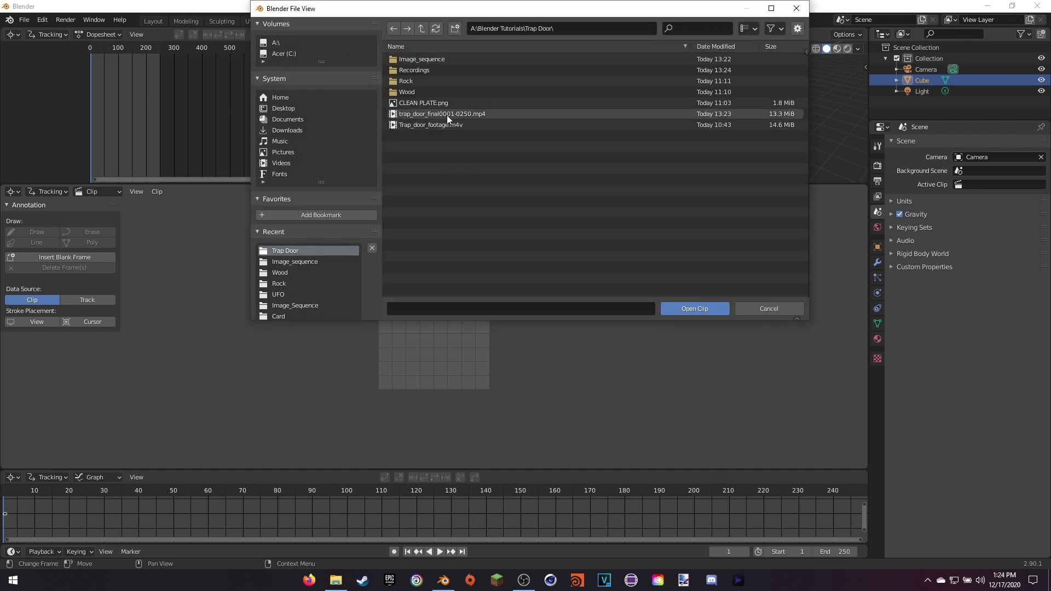
left_click(446, 125)
left_click(684, 309)
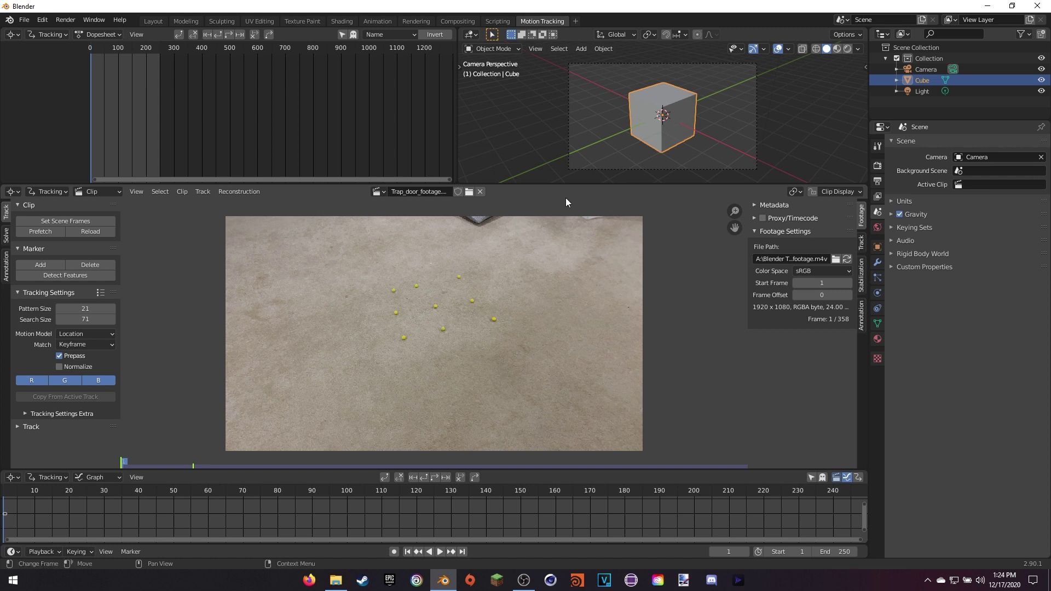
Set the scene's colour management View Transform to Standard.
left_click(878, 165)
left_click(921, 415)
left_click(979, 448)
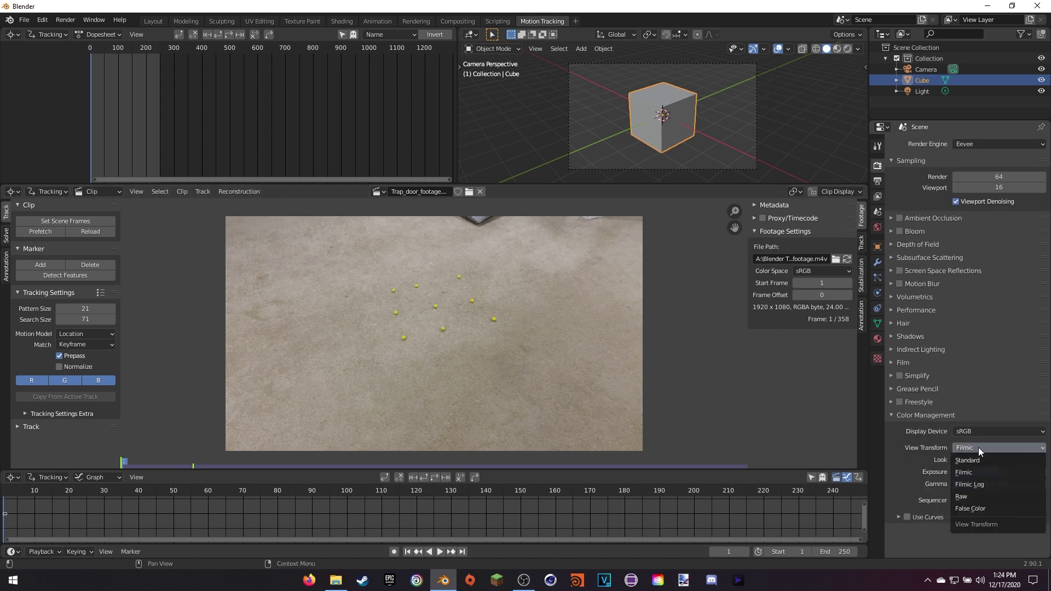
left_click(961, 451)
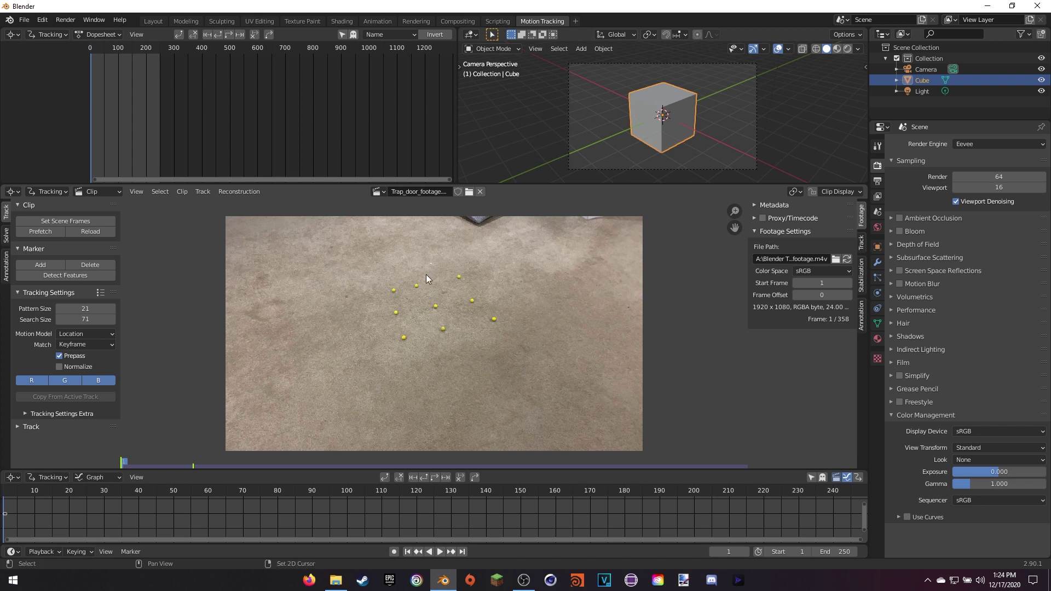
Place a trial tracking marker on the lowest yellow ball in the footage and display its search area.
scroll(426, 274, "up", 2)
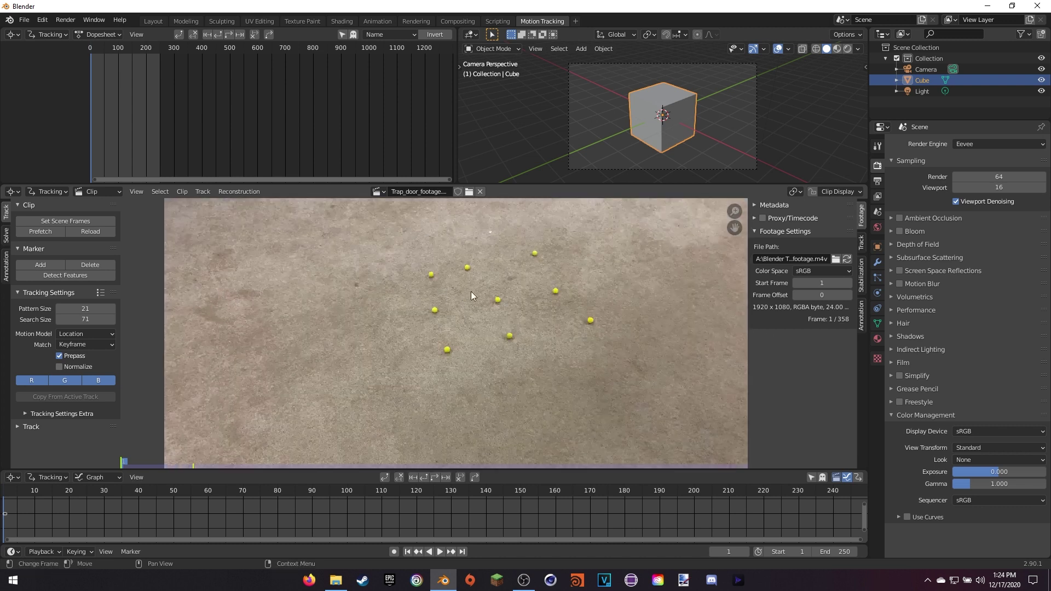
left_click(447, 350, "ctrl")
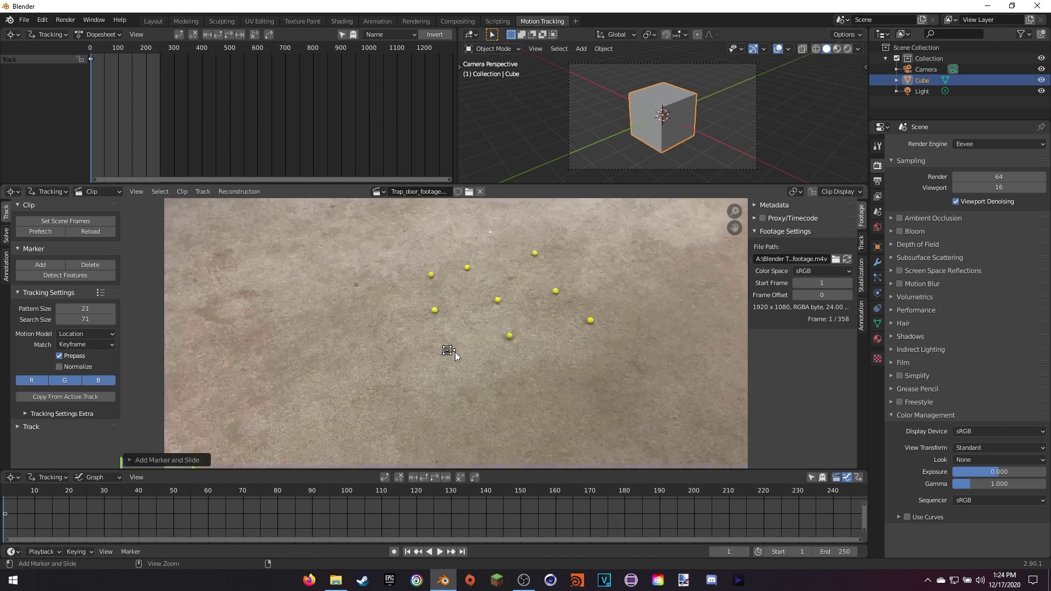
scroll(471, 357, "up", 5)
middle_click_drag(504, 353, 489, 346)
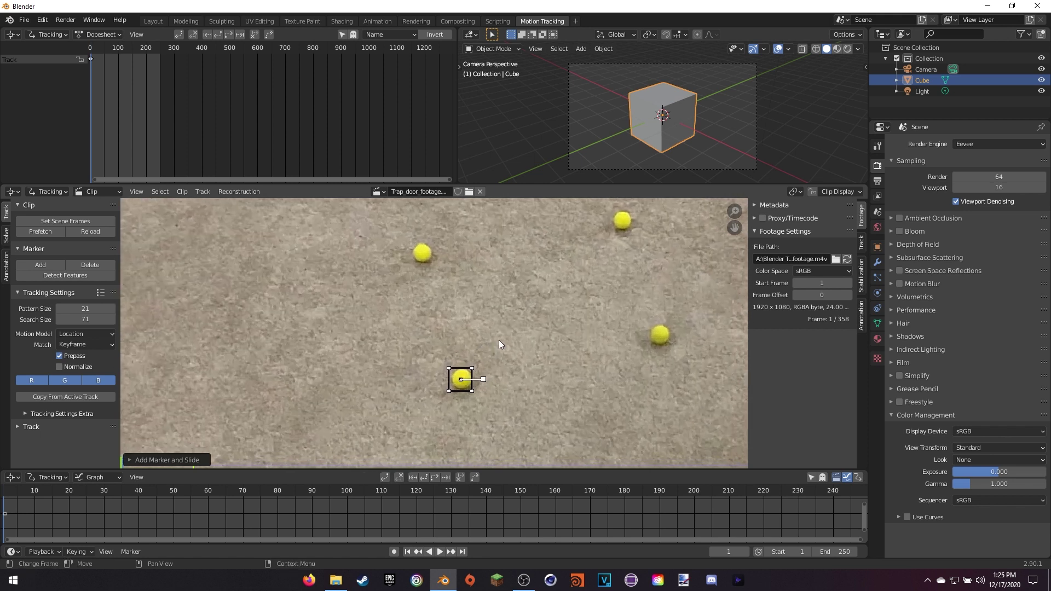
key("alt+s")
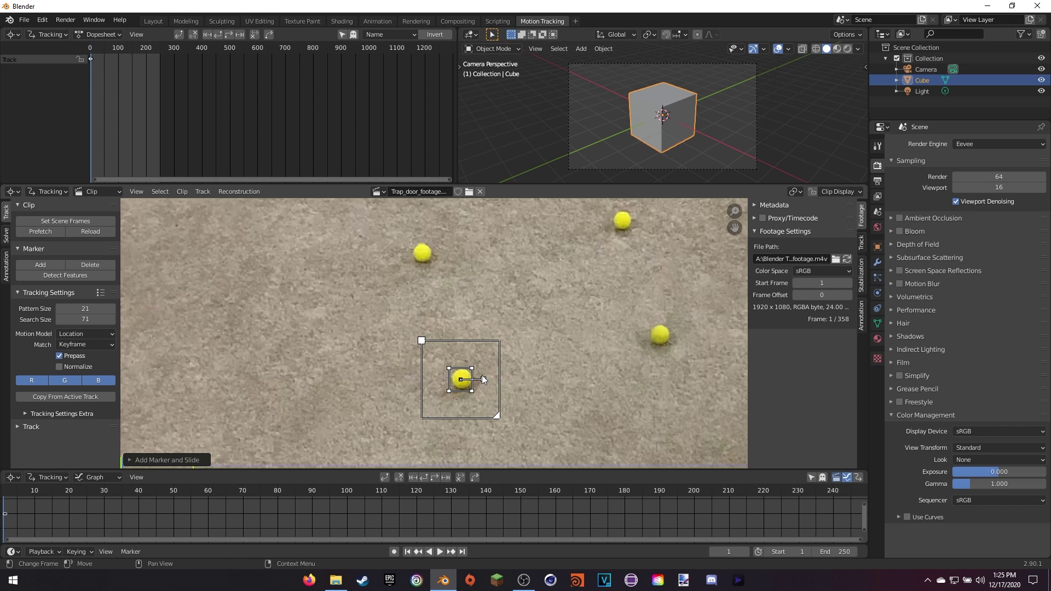
Delete the trial marker and configure the tracking defaults with Pattern Size 33, Search Size 101 and Normalize enabled.
key("x")
left_click(472, 363)
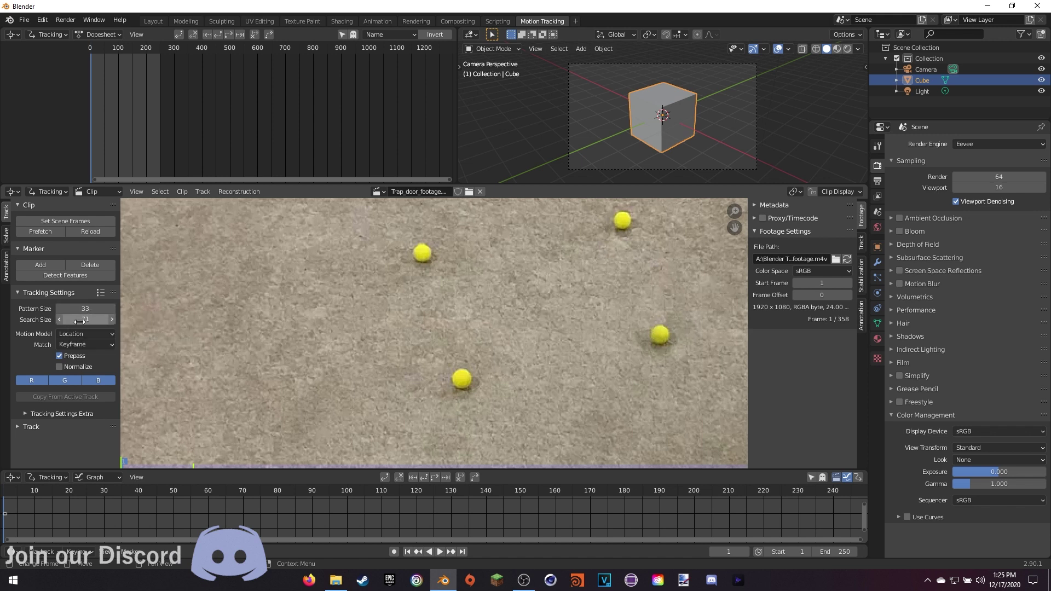
left_click_drag(79, 322, 101, 321)
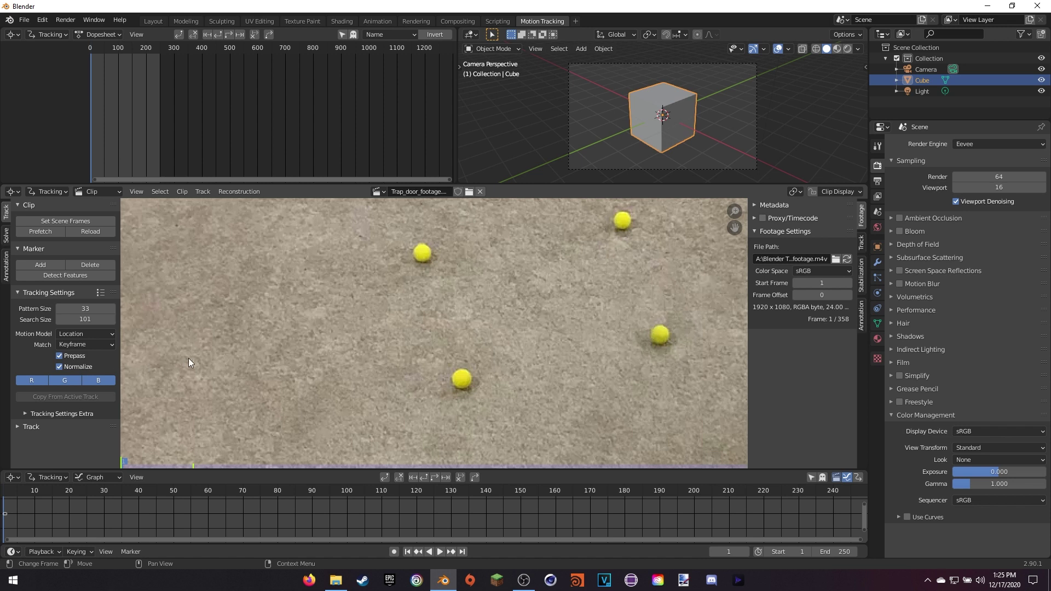
Match the scene's frame range to the clip and prefetch the footage frames.
scroll(366, 320, "down", 4)
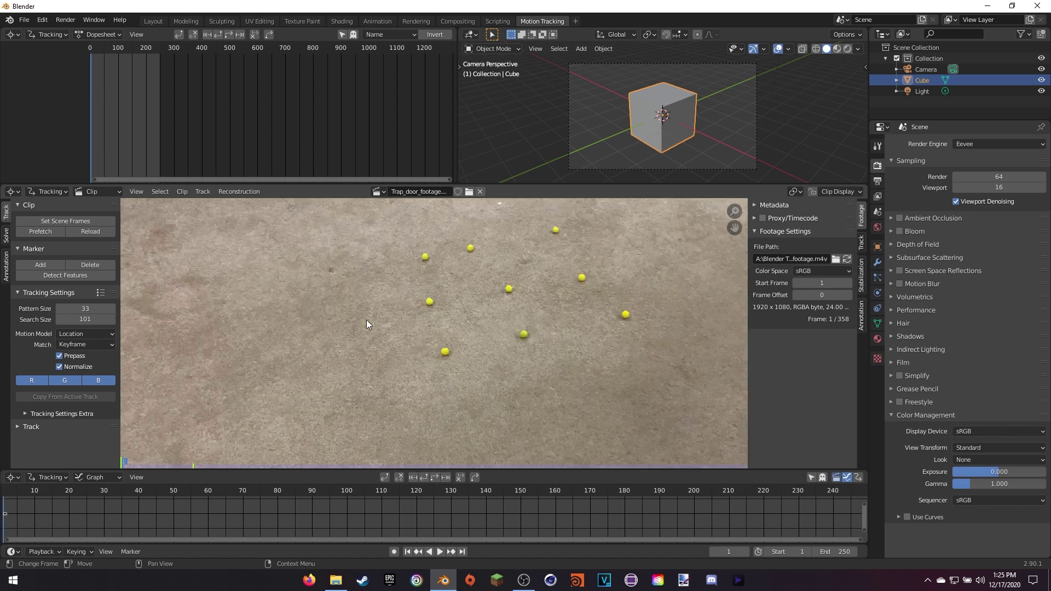
left_click(54, 221)
left_click(46, 232)
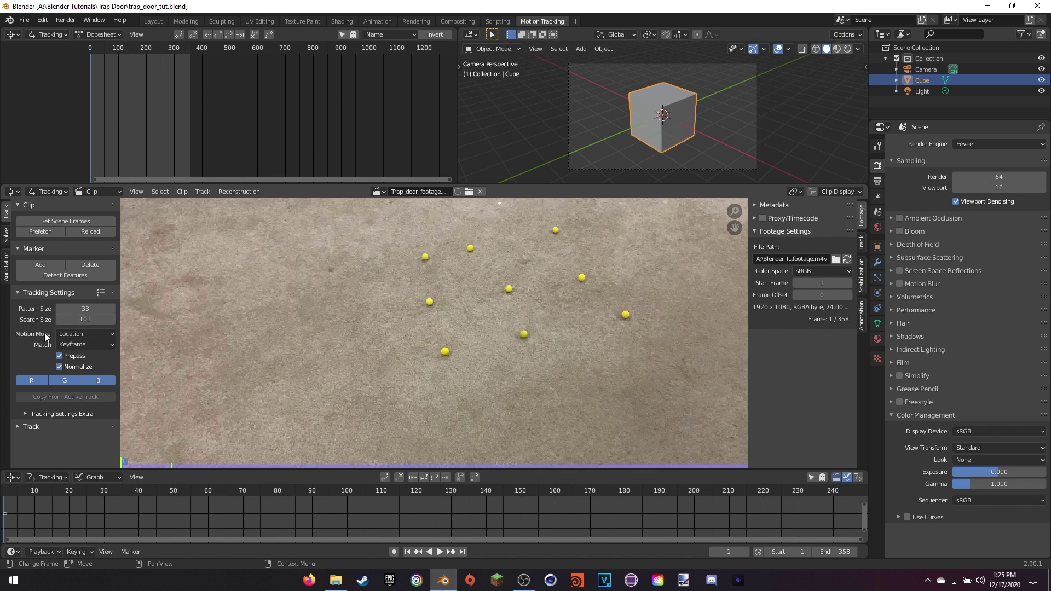
Set the tracking motion model to Location, Rotation & Scale.
left_click(65, 332)
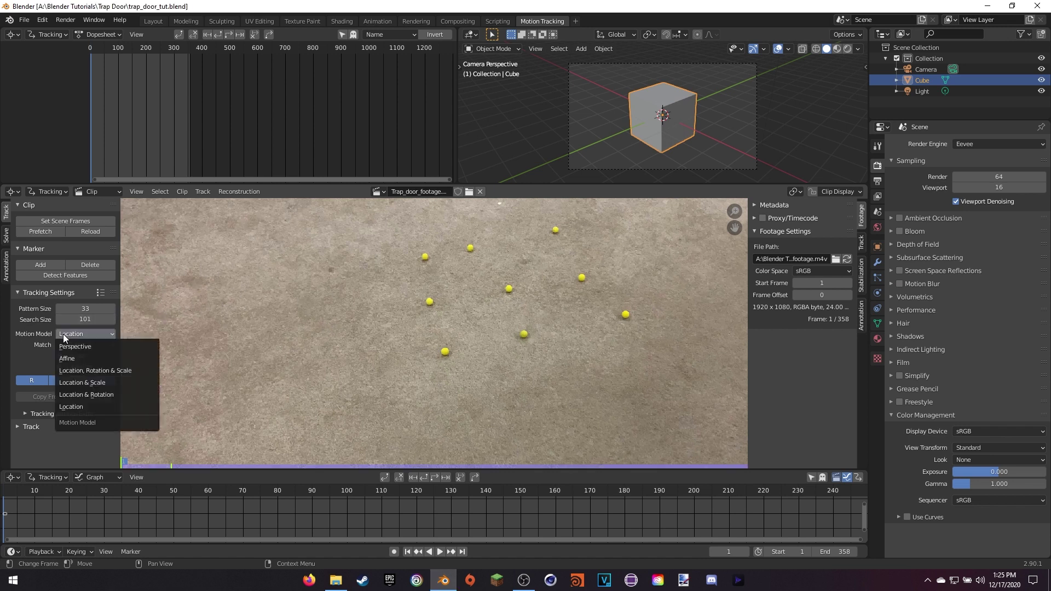
left_click(98, 371)
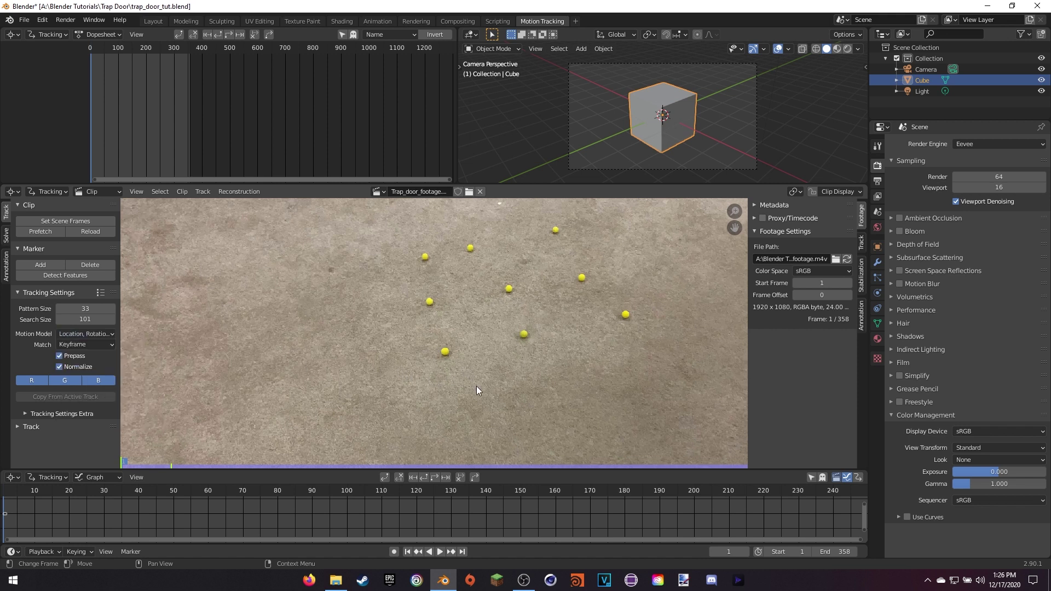
Place a marker centred on the lowest yellow ball at frame 1 and track it forward through the footage.
scroll(482, 408, "up", 4)
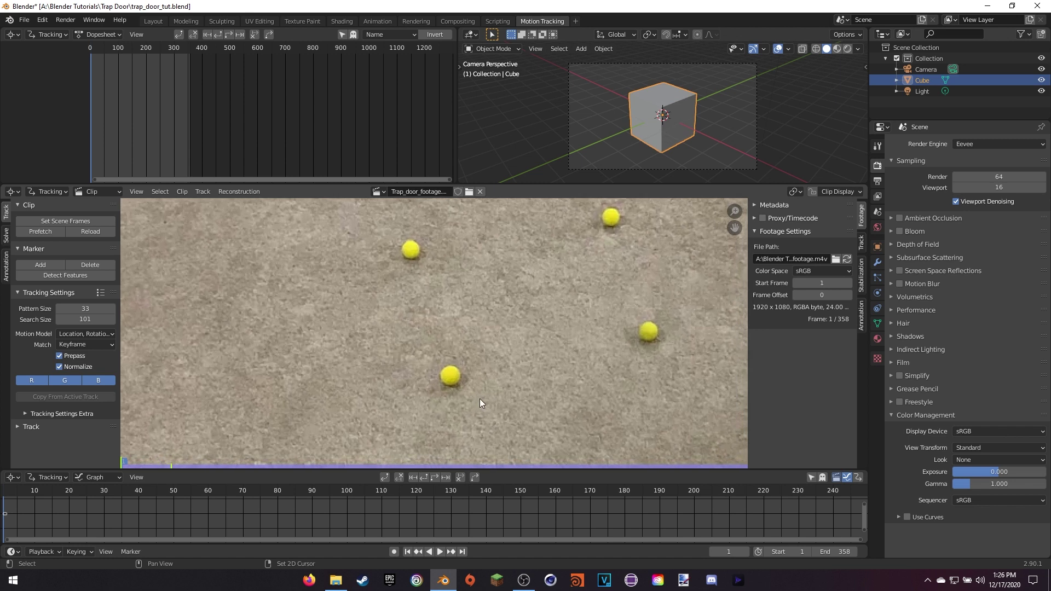
left_click(451, 377, "ctrl")
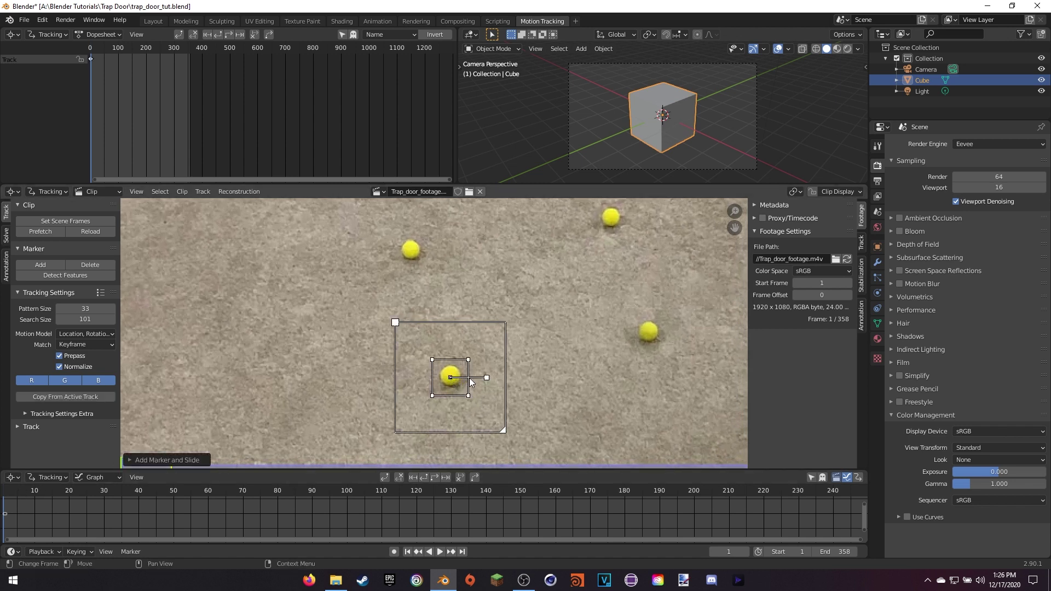
left_click(470, 382)
scroll(472, 396, "up", 4)
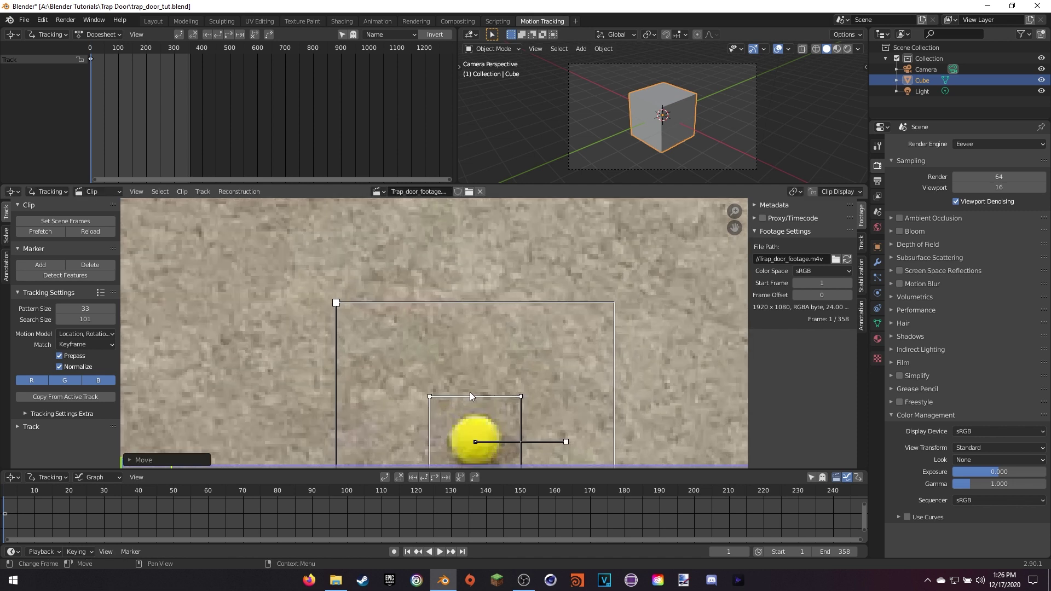
middle_click_drag(469, 392, 449, 306)
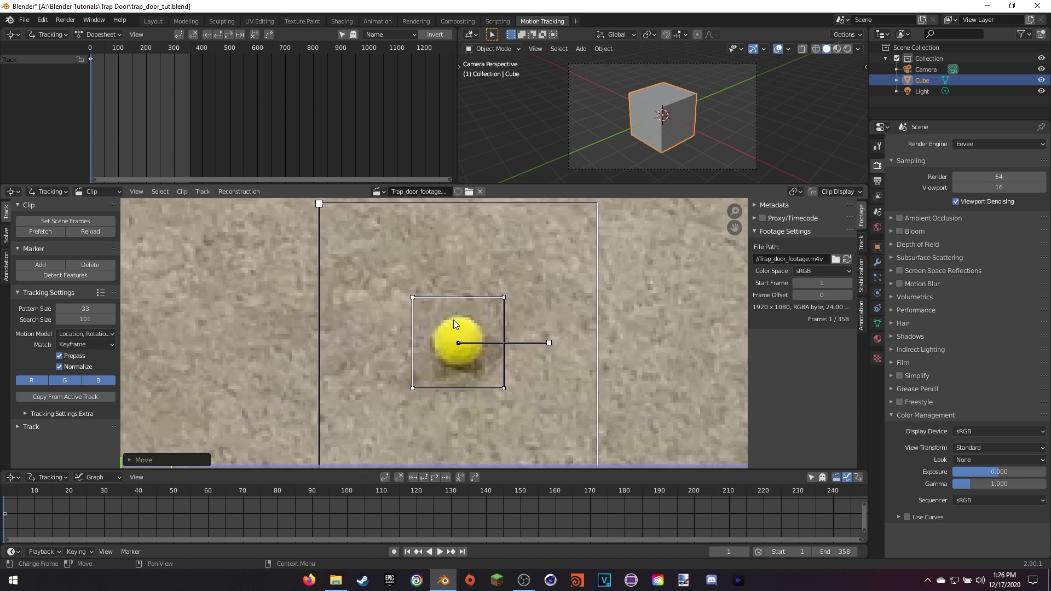
key("ctrl+t")
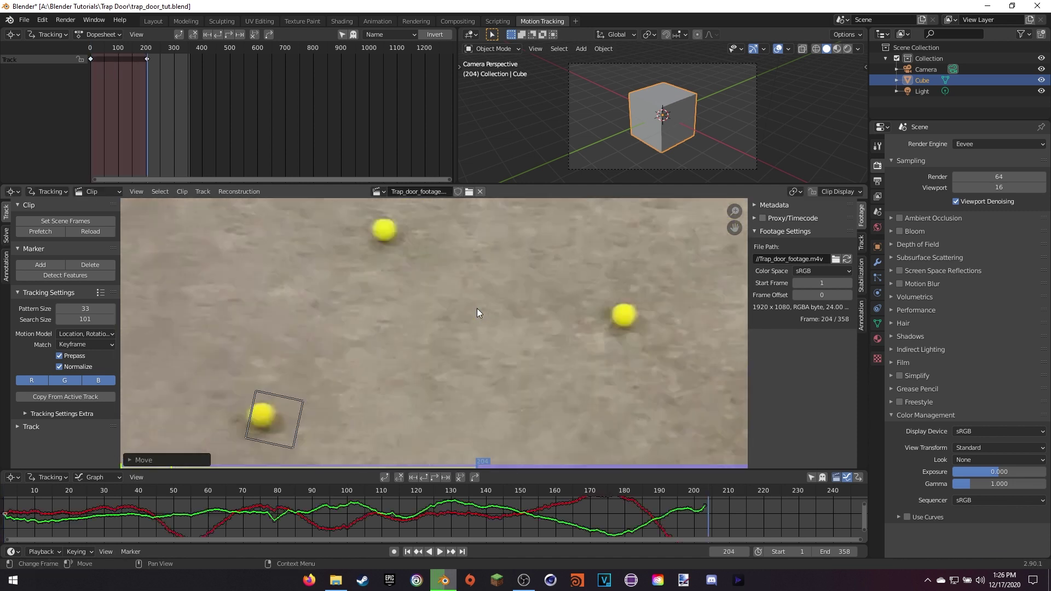
Recentre the drifted marker on its ball at frame 204 and continue tracking forward to the clip's end.
middle_click_drag(349, 379, 508, 311)
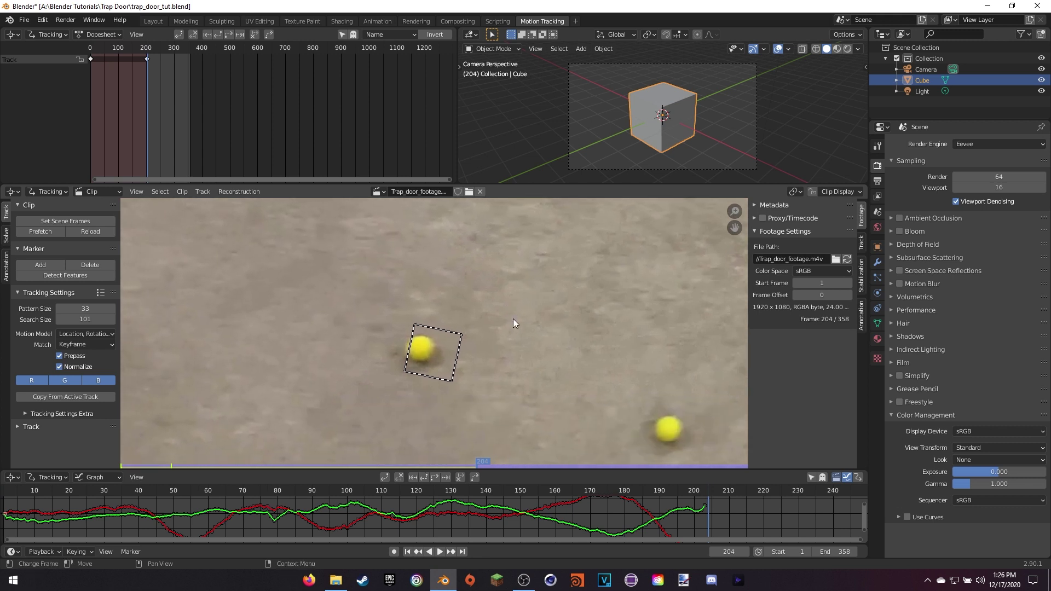
scroll(498, 364, "up", 2)
middle_click_drag(494, 369, 518, 350)
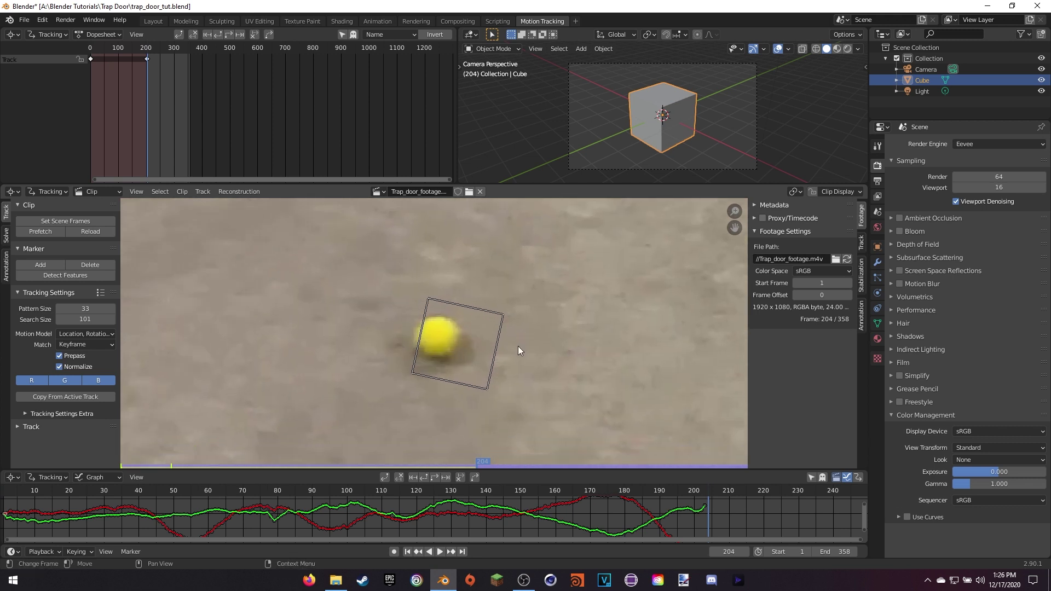
key("g")
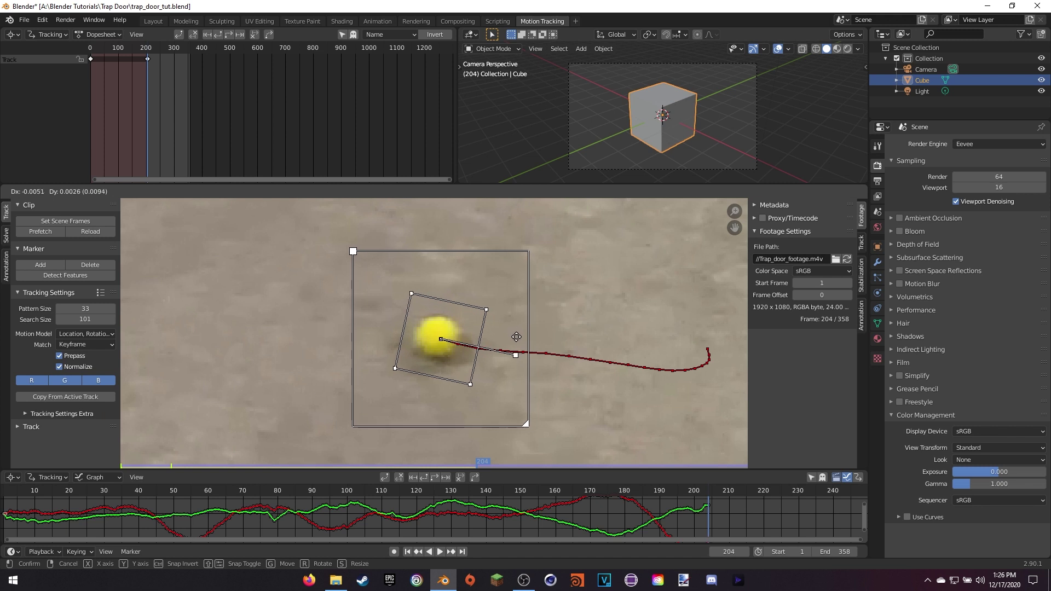
left_click(516, 337)
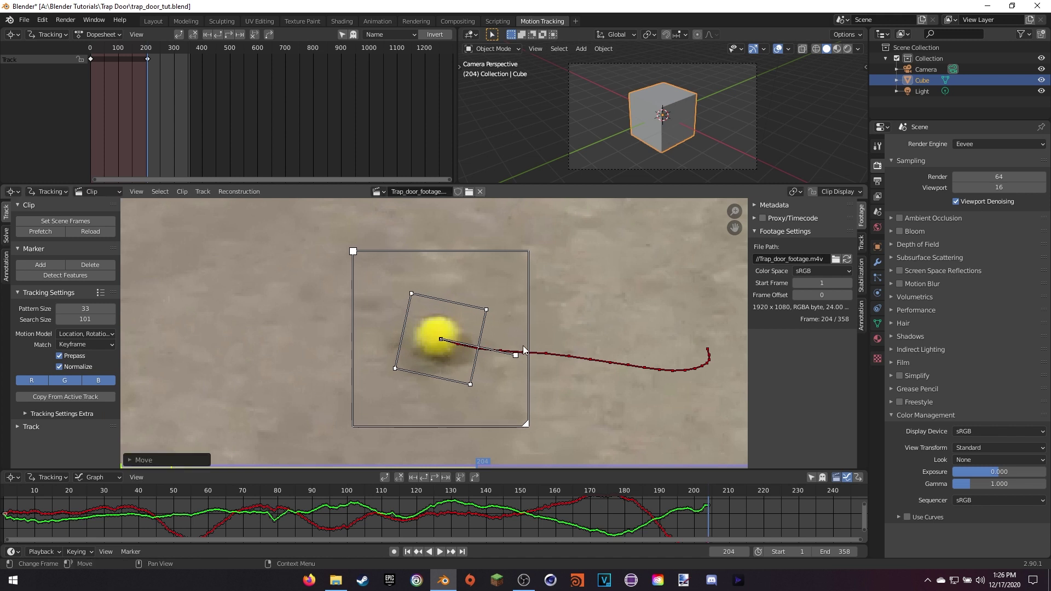
key("ctrl+t")
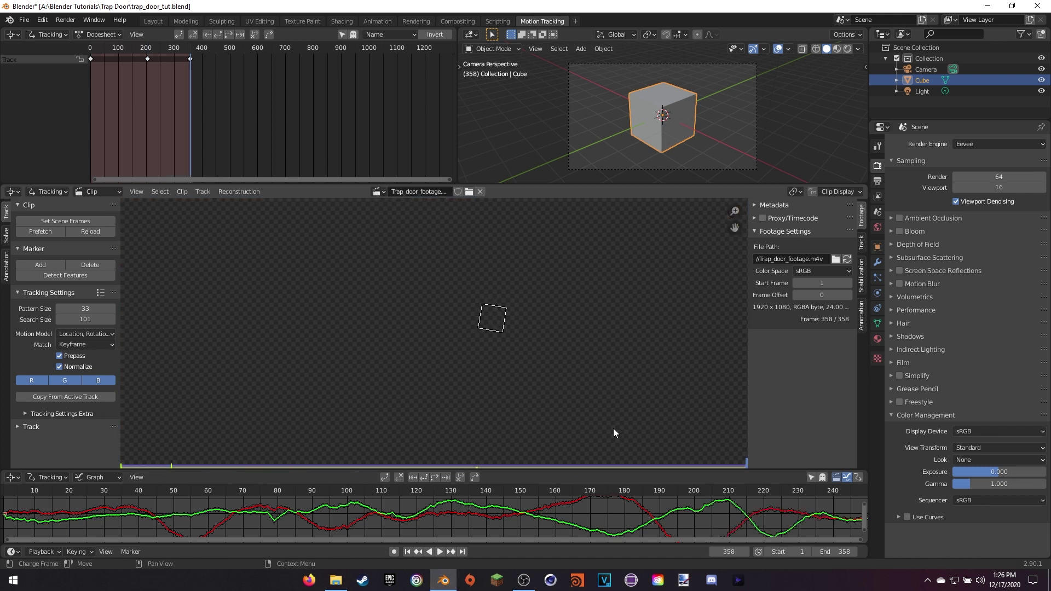
Set the scene's end frame to 357 to exclude the blank last frame, and step back to frame 357.
scroll(613, 428, "down", 3)
middle_click_drag(611, 429, 578, 424)
scroll(630, 508, "down", 1)
scroll(629, 508, "down", 4)
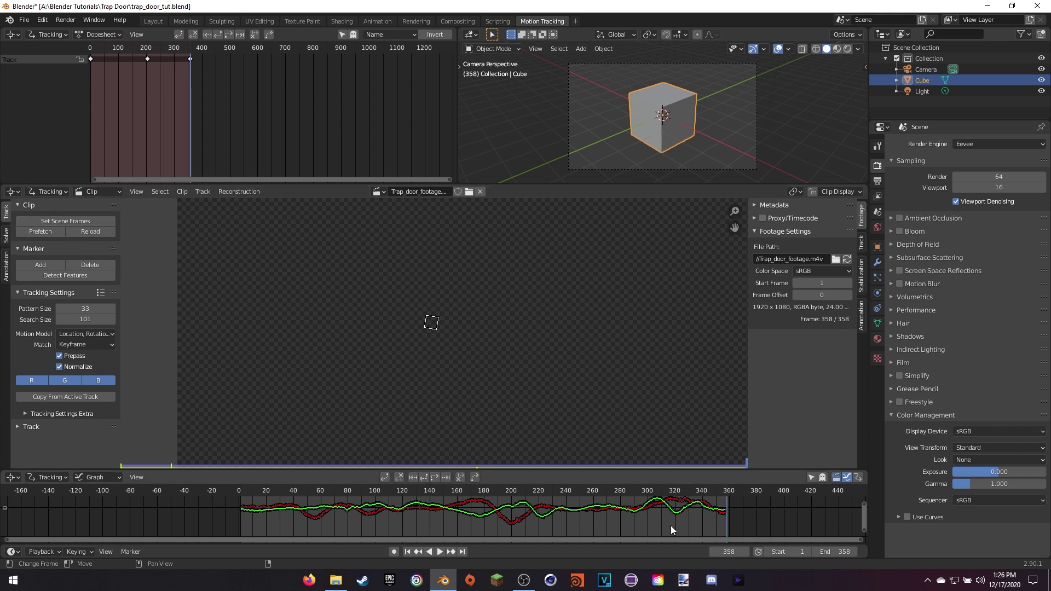
left_click(834, 552)
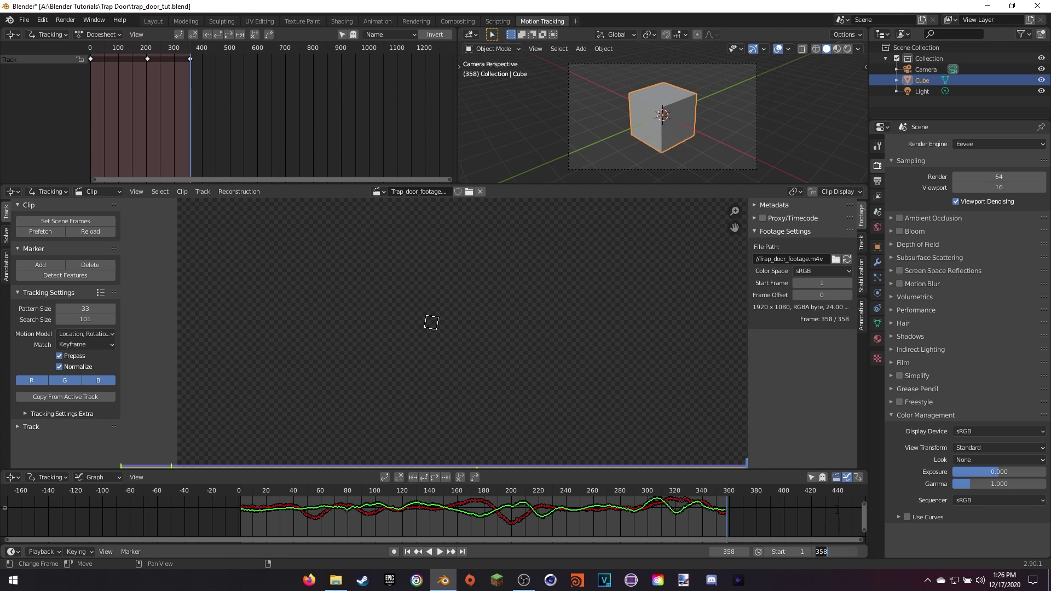
type("35")
key("Return")
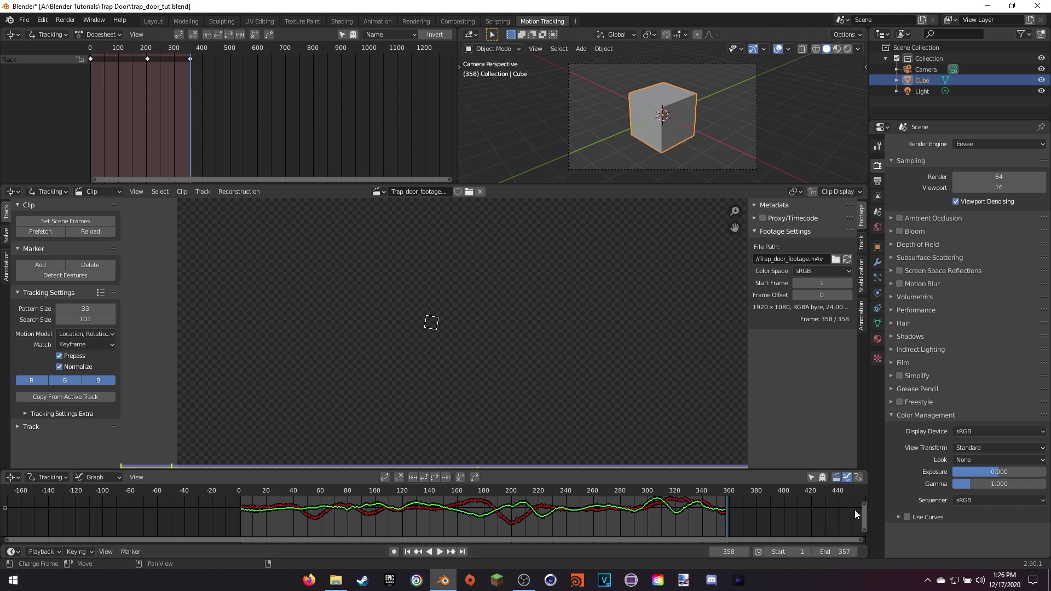
key("Left")
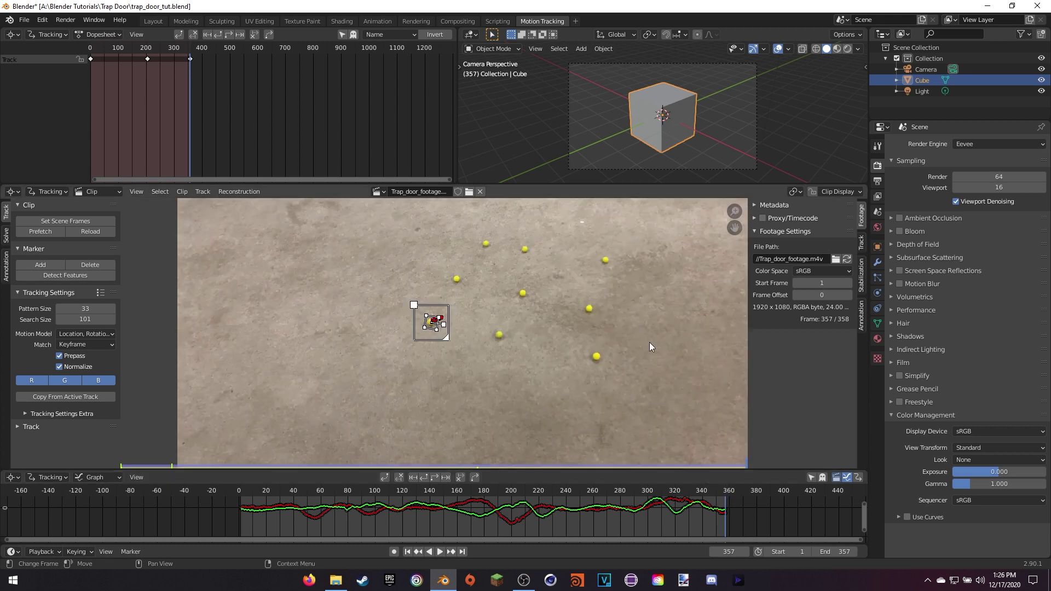
Lock the completed ball track and go to frame 308 of the footage.
scroll(518, 343, "up", 4)
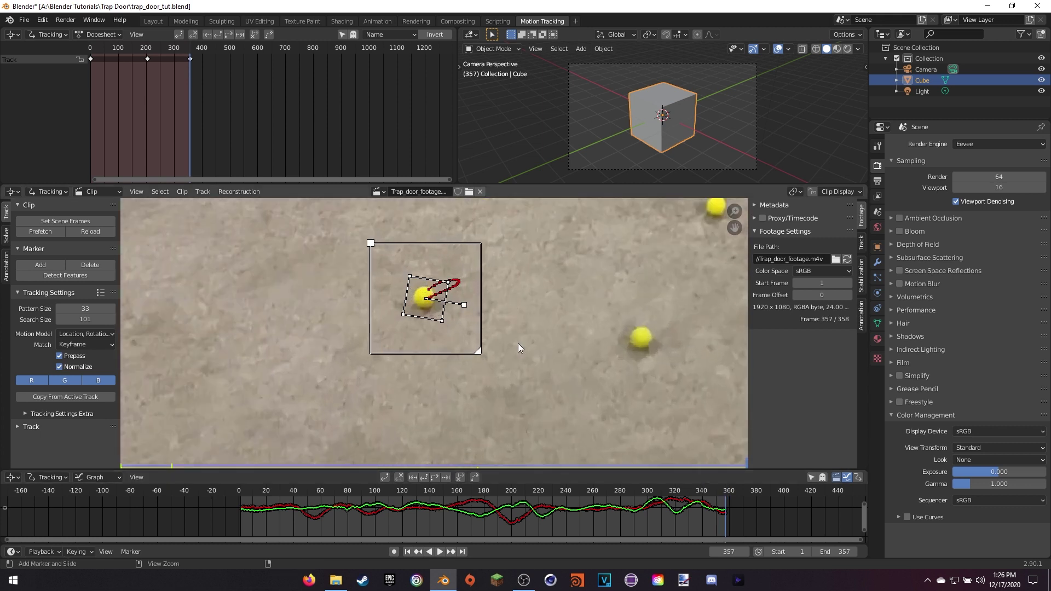
key("ctrl+l")
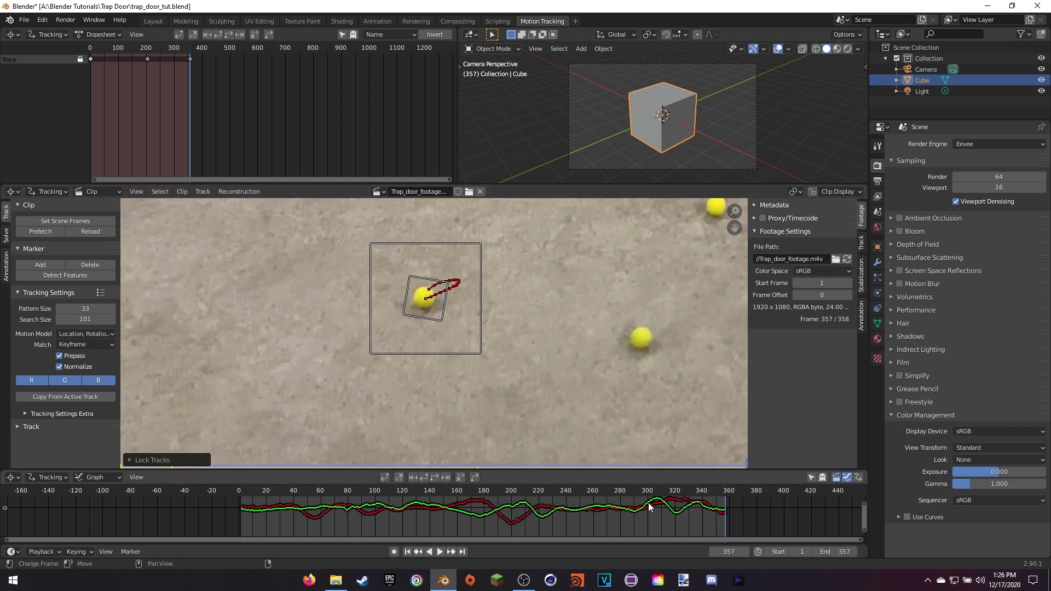
left_click(659, 490)
scroll(548, 406, "down", 3)
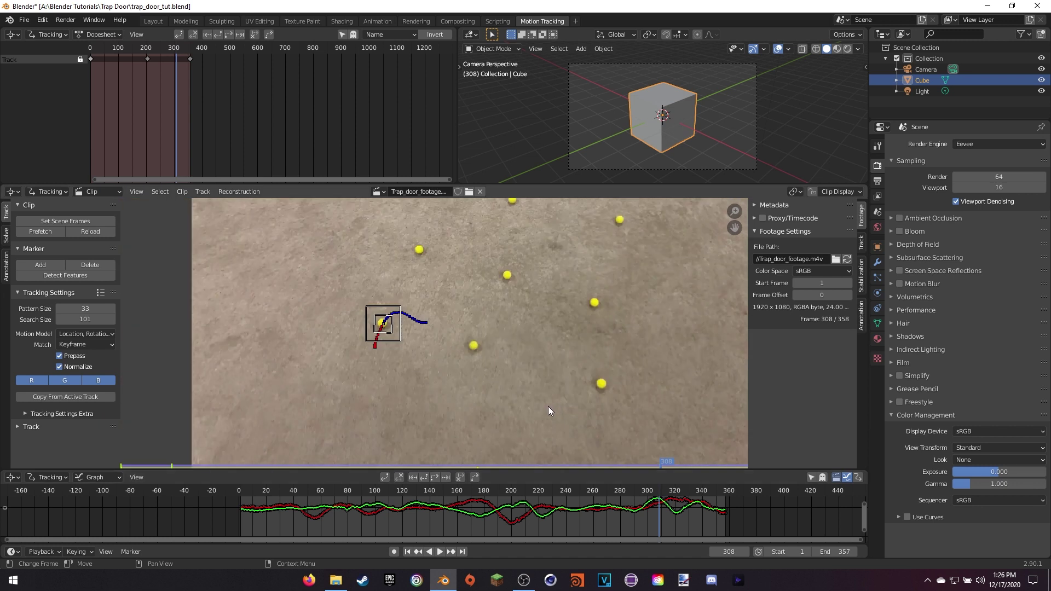
At frame 1, place a marker on the yellow ball up and right of the tracked one and track it forward.
left_click(241, 493)
scroll(585, 324, "up", 5)
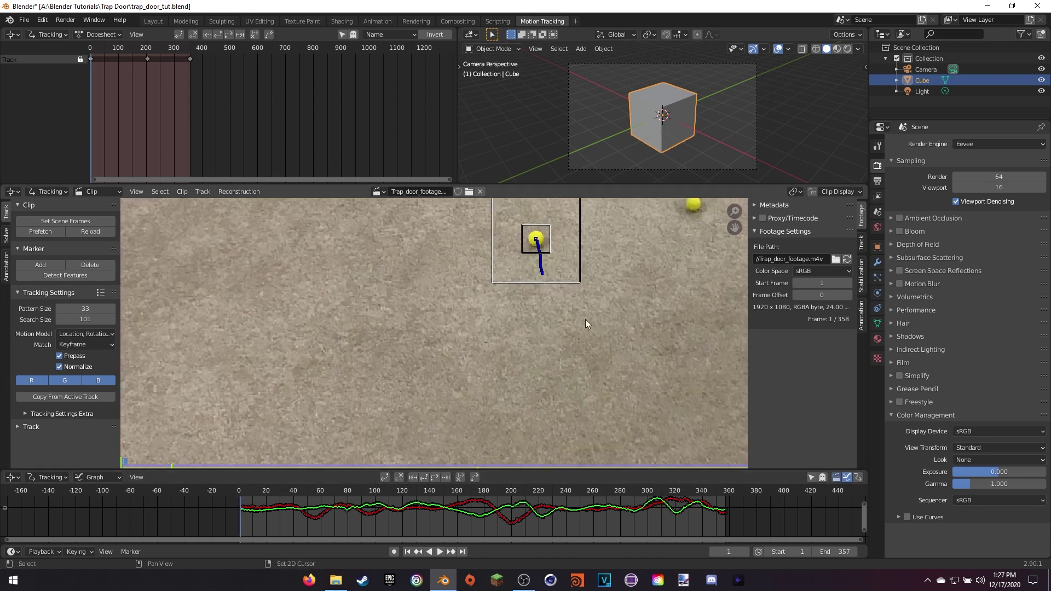
mouse_move(603, 295)
middle_mouse_down()
mouse_move(413, 385)
mouse_move(371, 421)
middle_mouse_up()
scroll(429, 420, "up", 3)
middle_click_drag(506, 375, 490, 377)
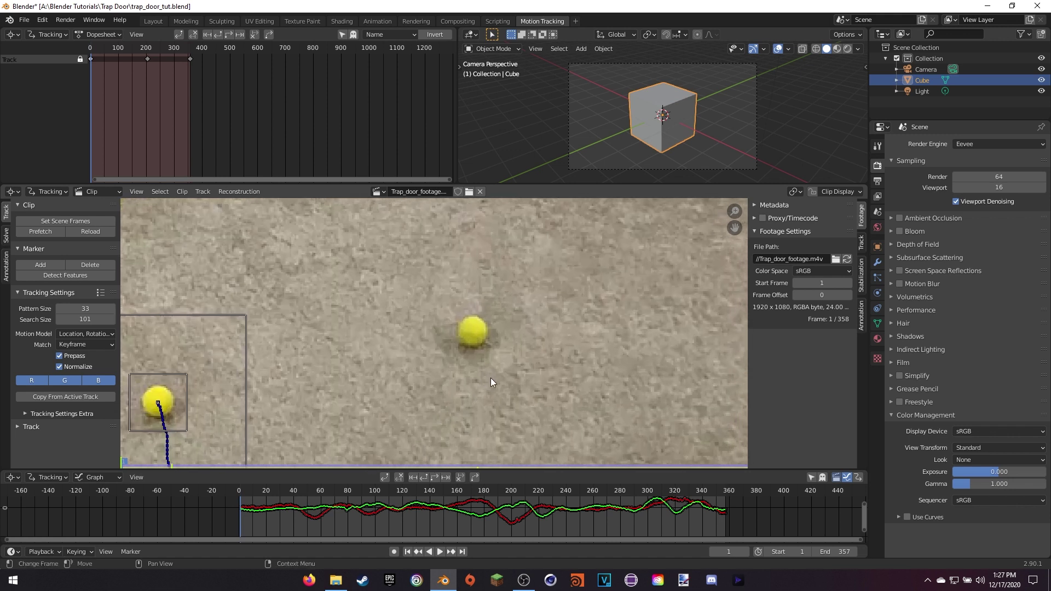
left_click(475, 333, "ctrl")
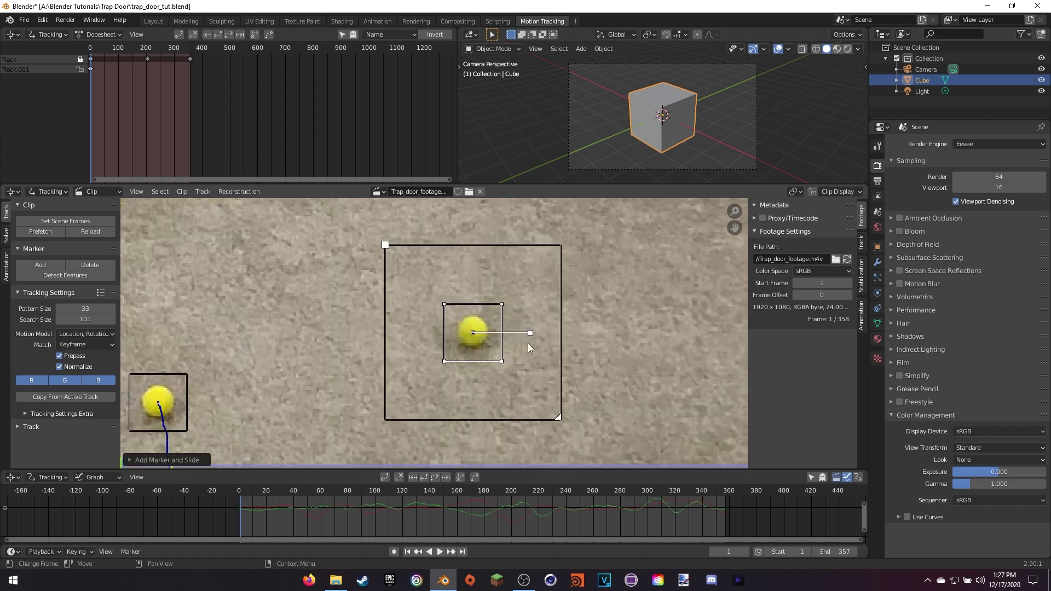
key("ctrl+t")
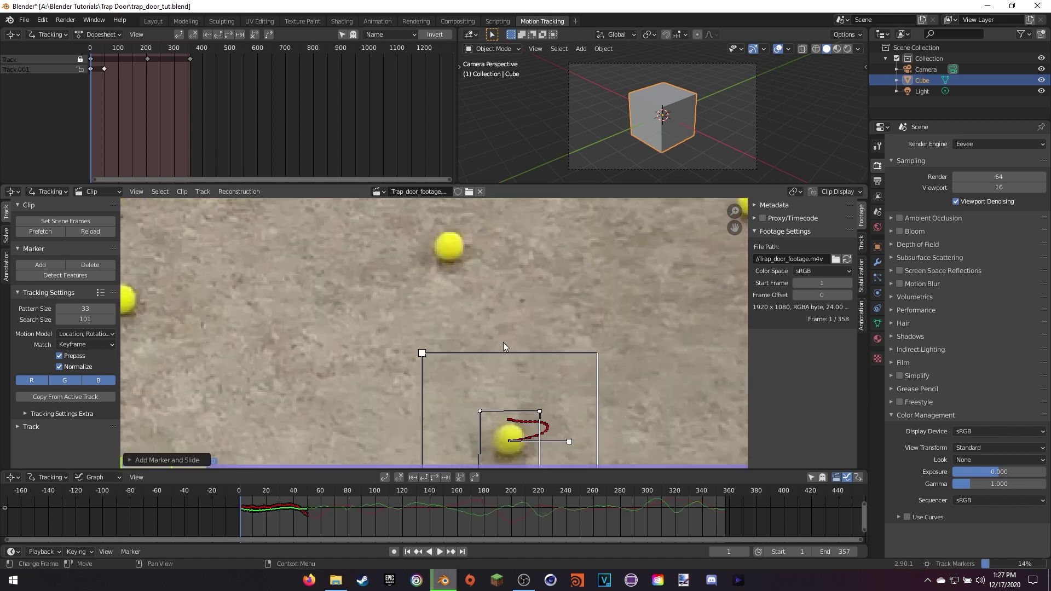
scroll(497, 445, "down", 3)
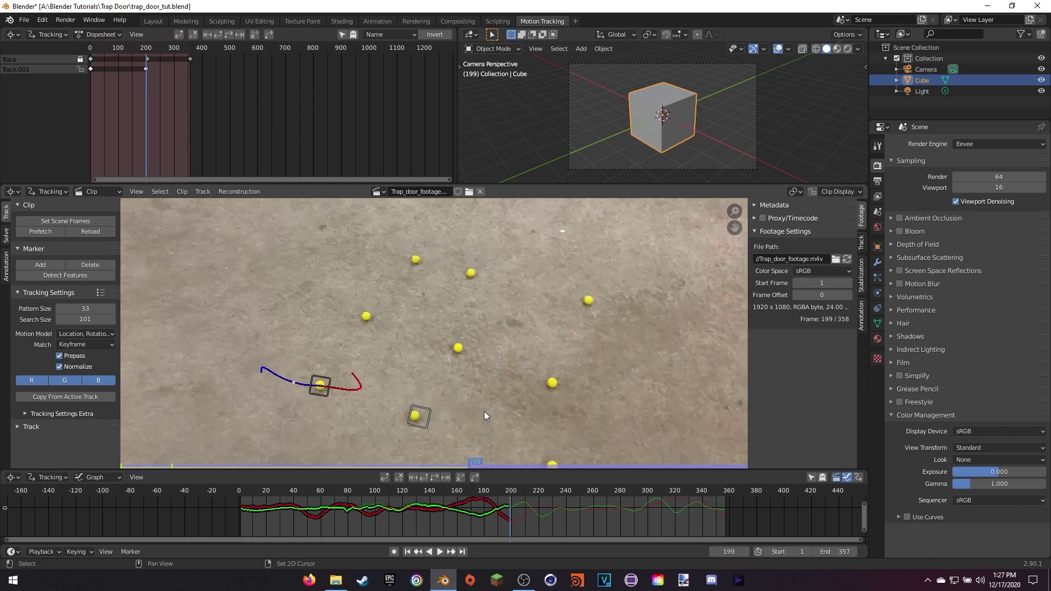
Recentre the drifted second marker on its ball at frame 199 and continue tracking forward to frame 357.
scroll(523, 333, "up", 3)
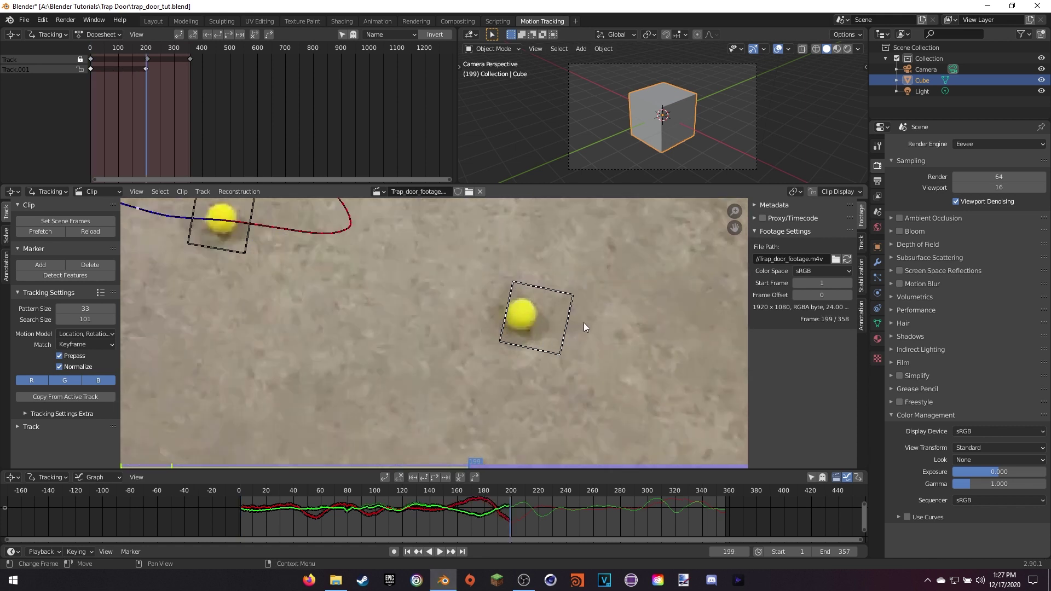
left_click_drag(593, 313, 581, 316)
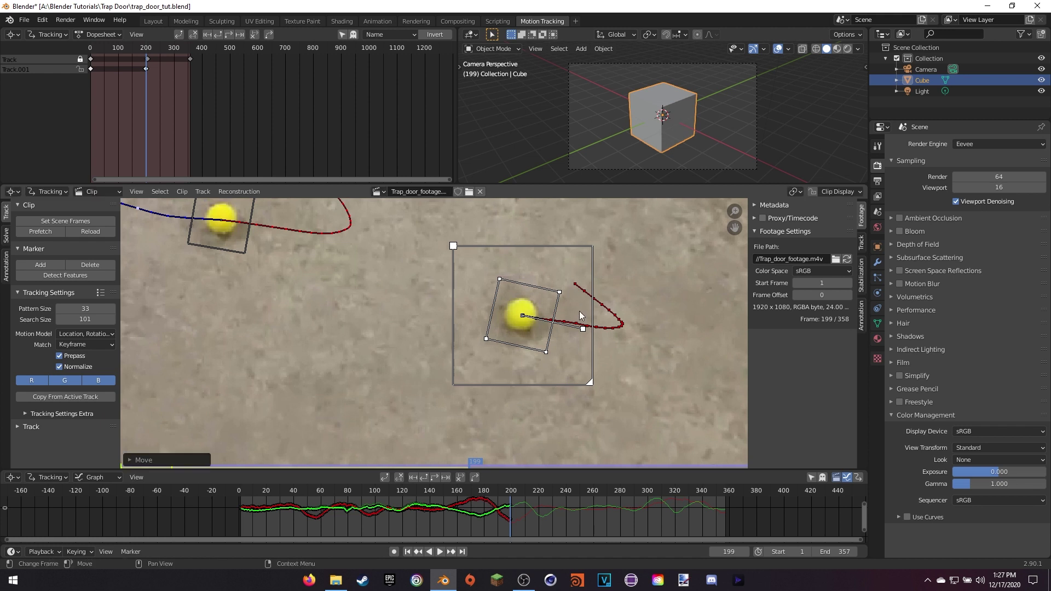
key("ctrl+t")
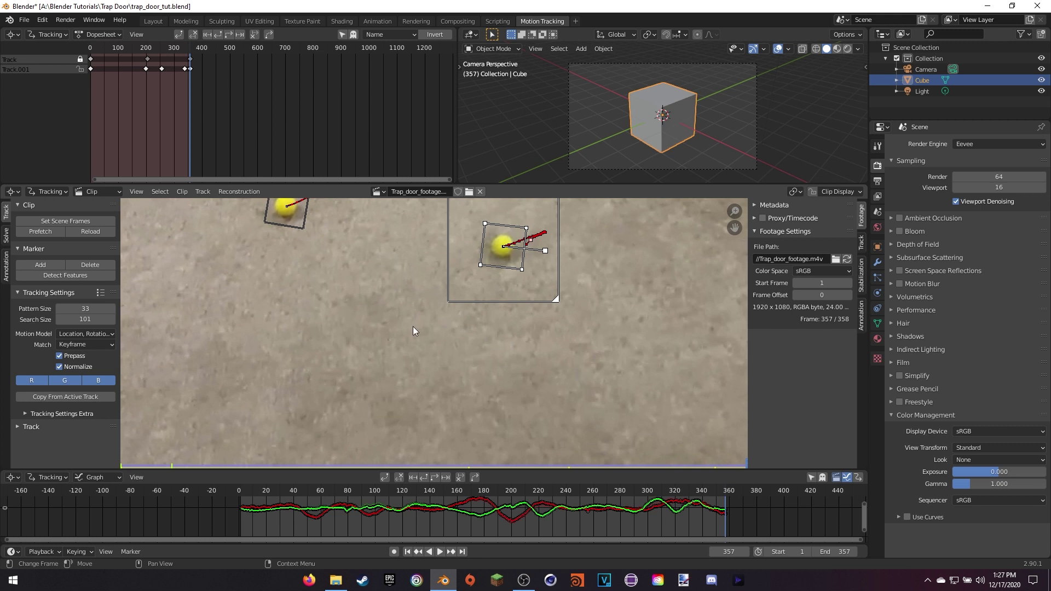
Lock the view to the selected marker and scrub the footage to frame 224 to check how the markers follow their balls.
key("l")
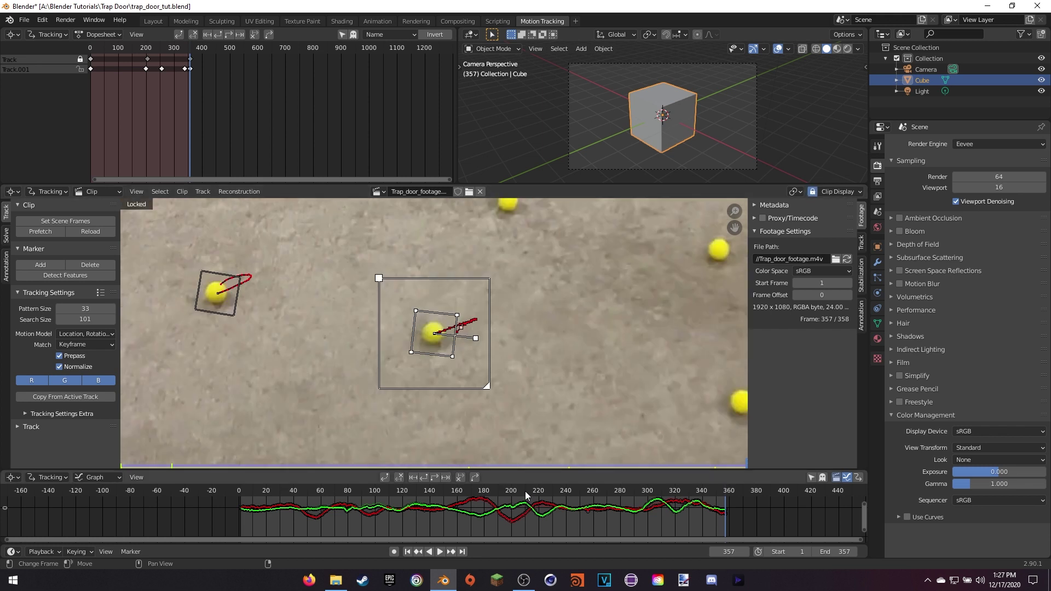
left_click_drag(525, 491, 453, 501)
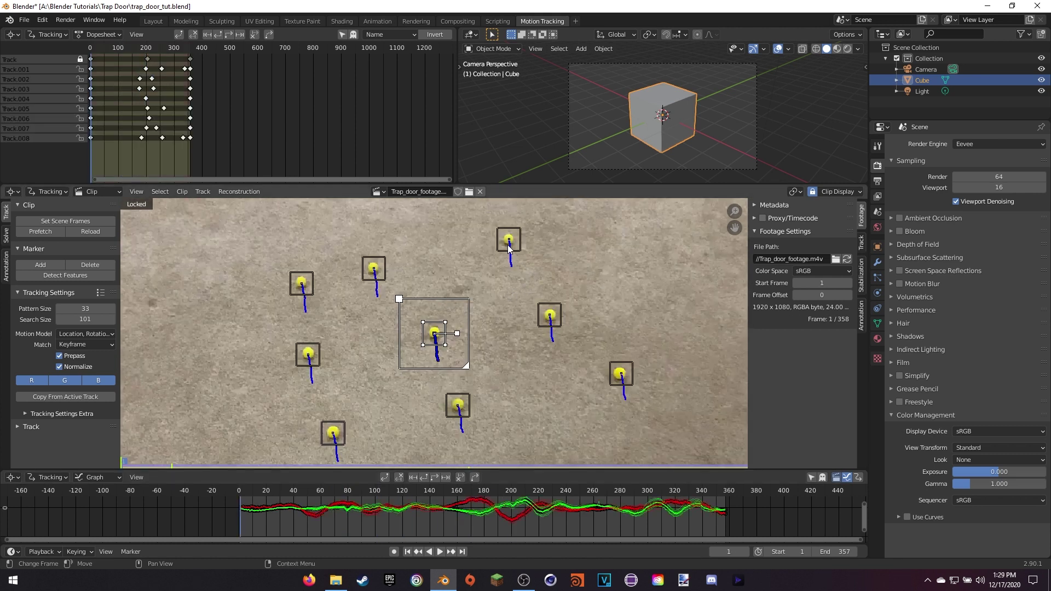
scroll(324, 322, "down", 4)
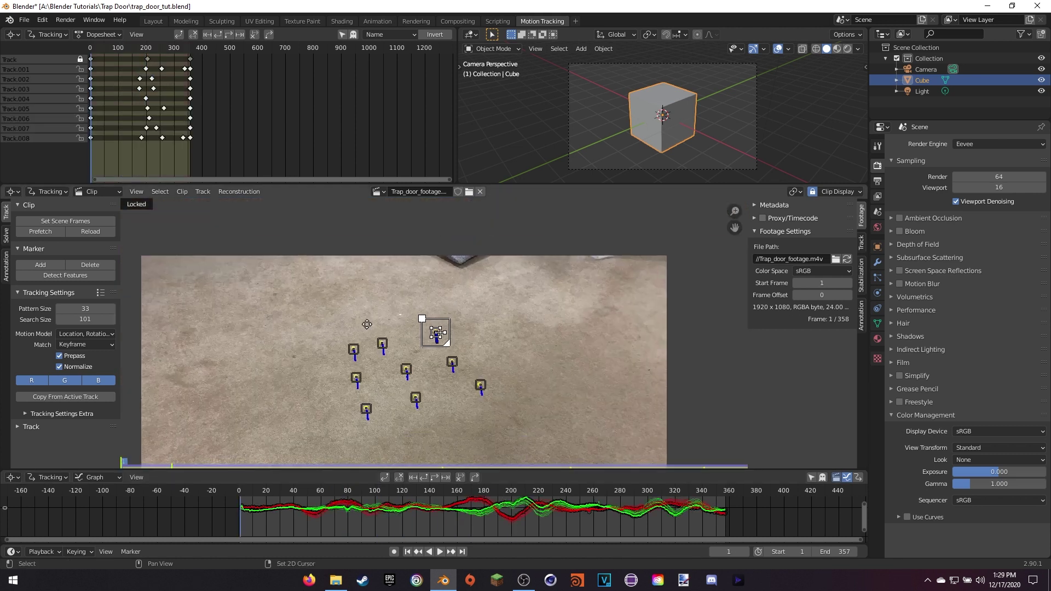
middle_click_drag(367, 324, 411, 285)
left_click_drag(246, 494, 543, 493)
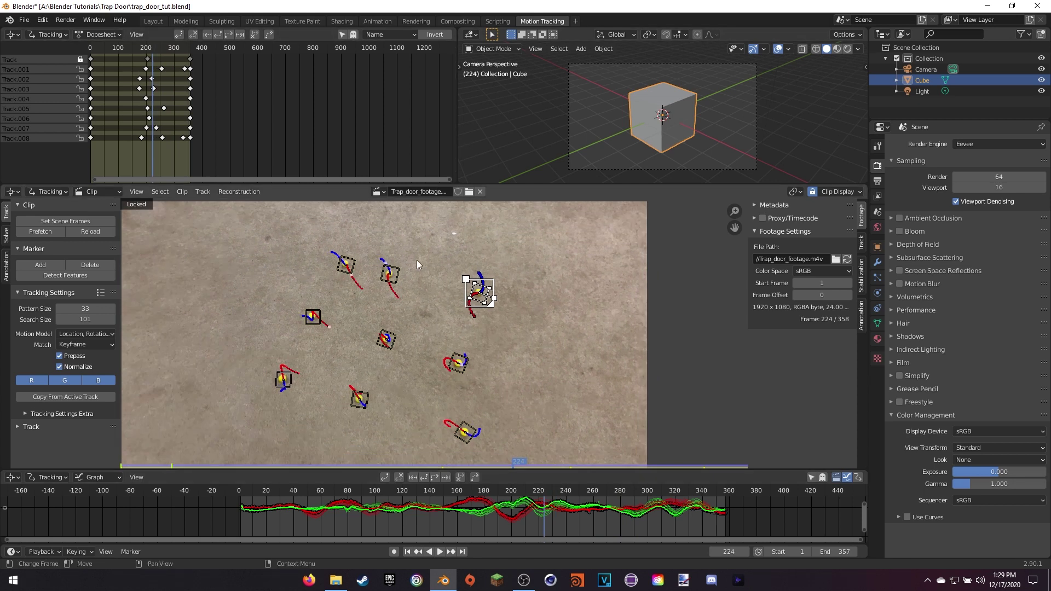
Solve the camera motion with automatic keyframe selection enabled and Refine set to the Focal Length, K1 option.
left_click(7, 235)
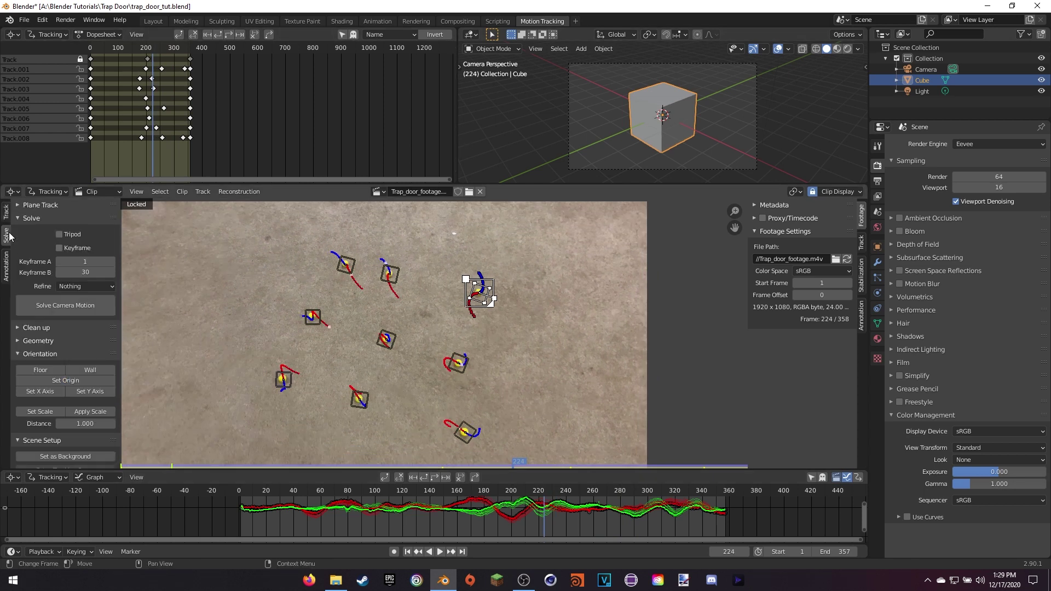
left_click(59, 248)
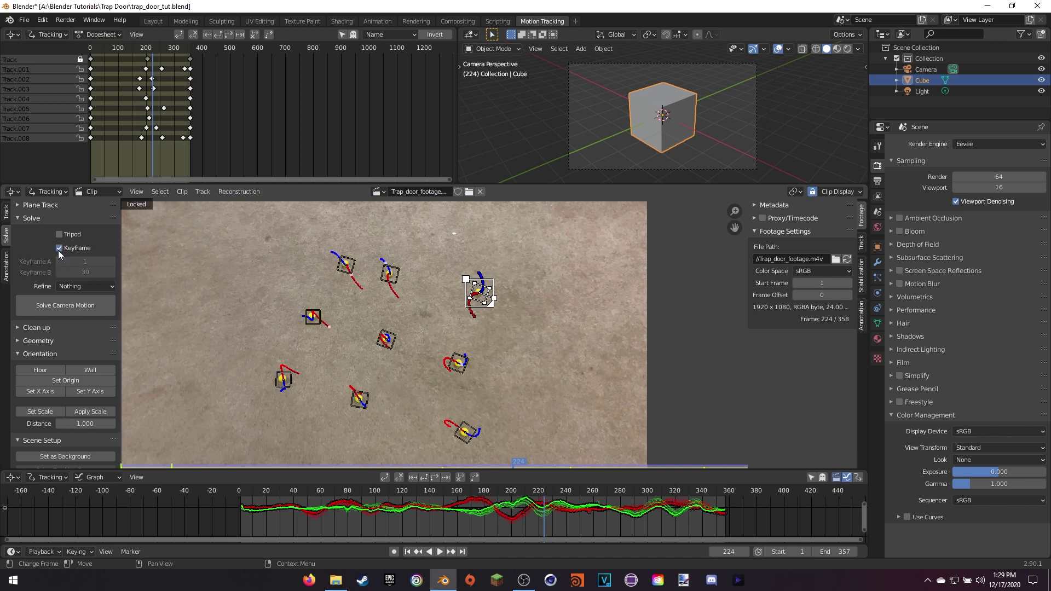
left_click(76, 286)
left_click(96, 334)
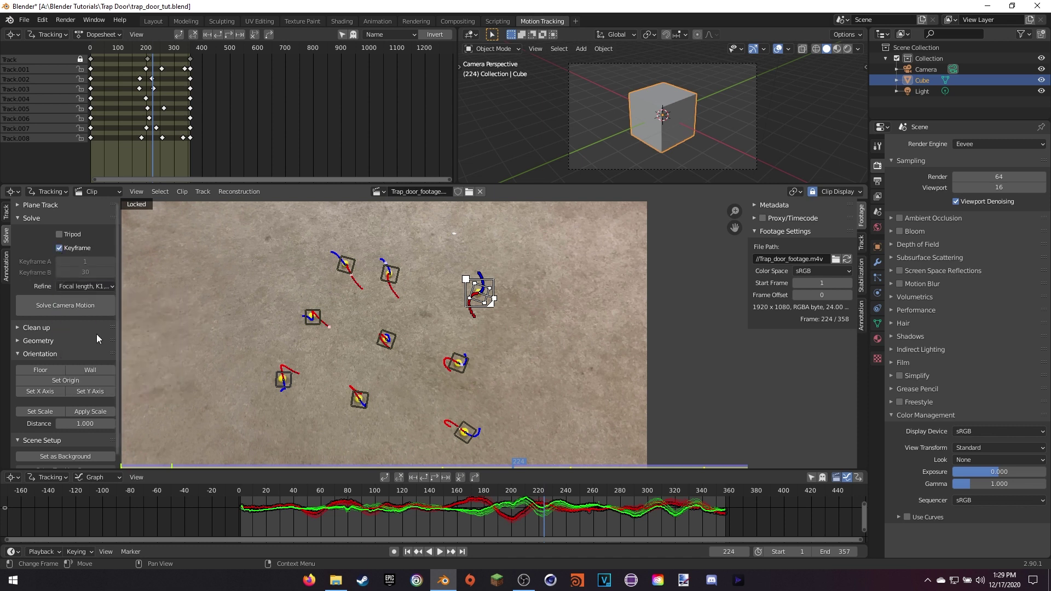
left_click(57, 312)
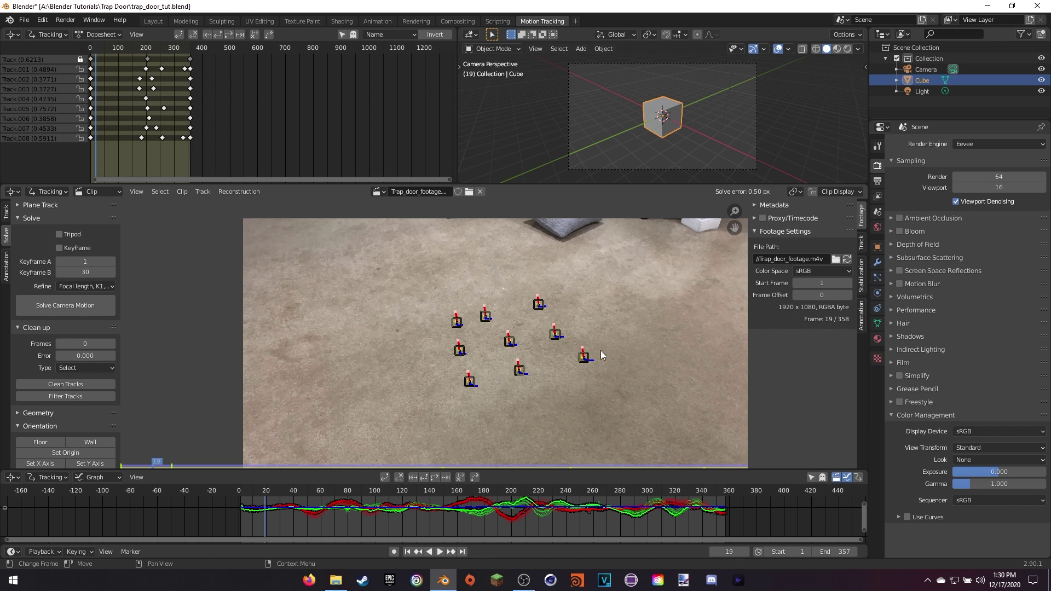
Set up the tracking scene from the solve and set the scene origin at the central ball's track.
scroll(58, 331, "down", 4)
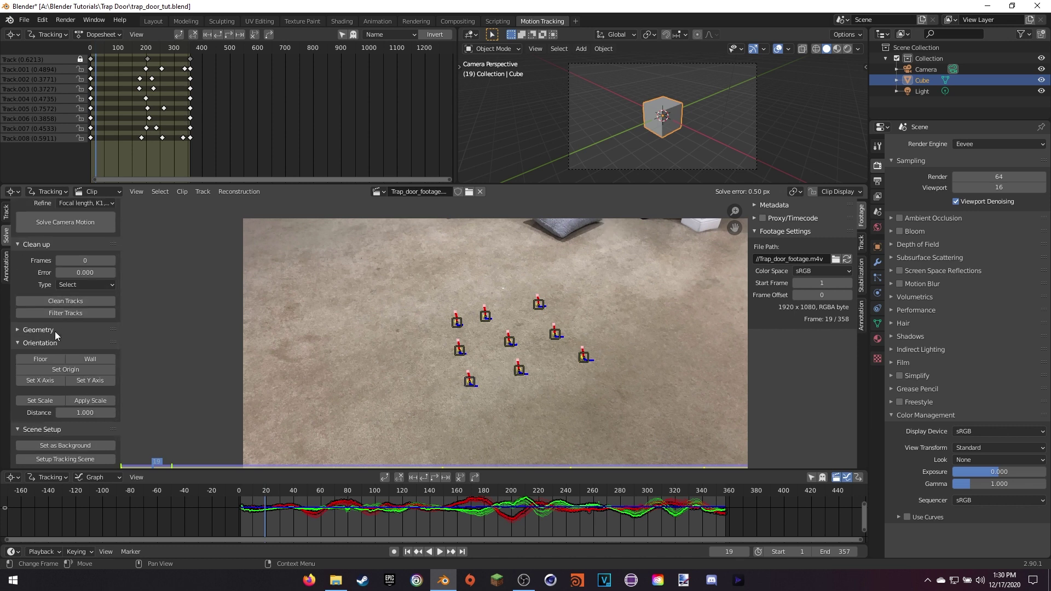
left_click(66, 463)
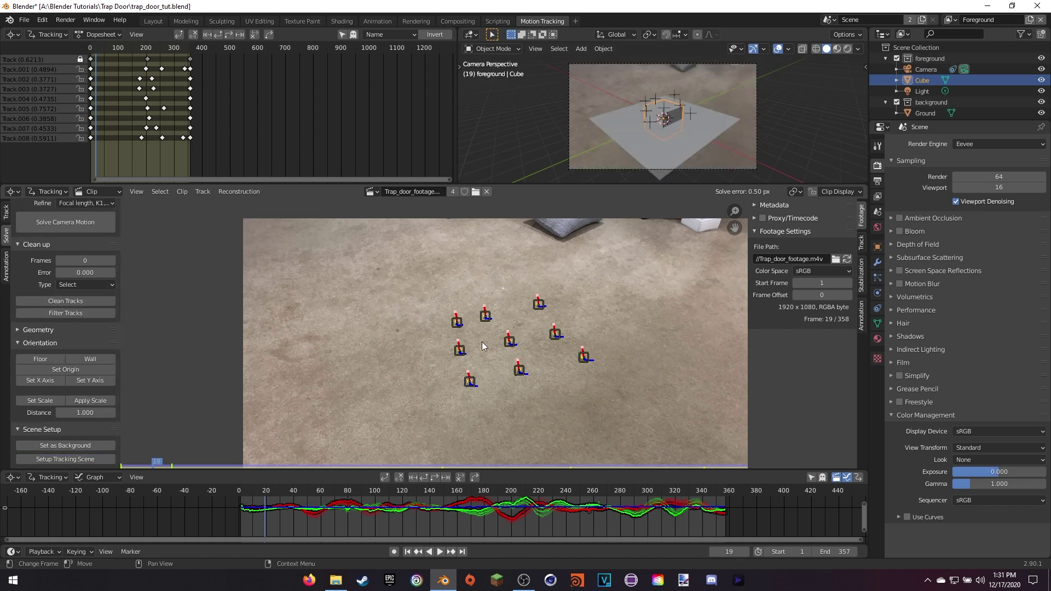
left_click(510, 341)
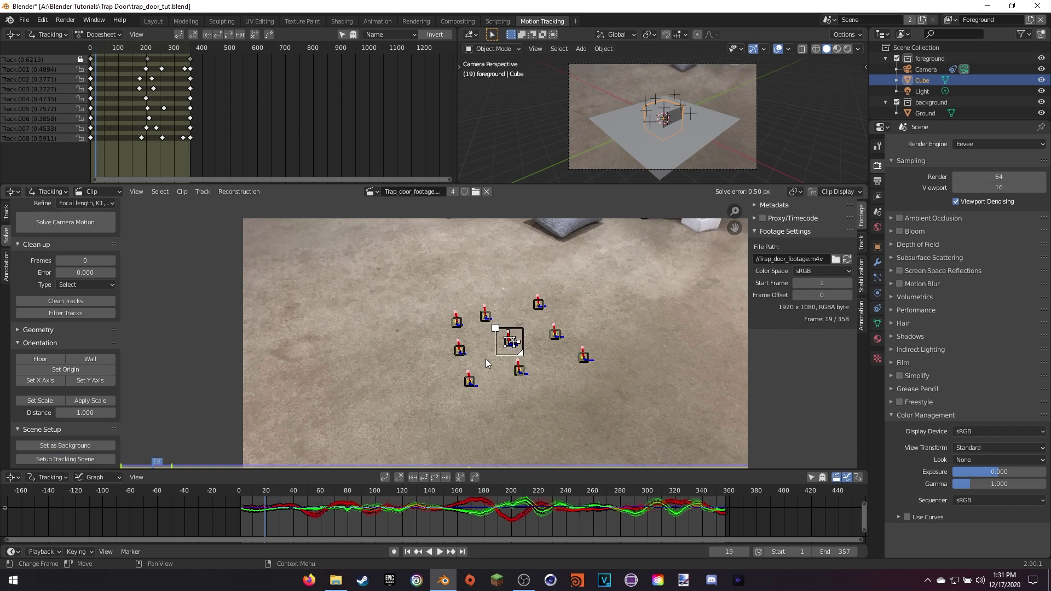
left_click(109, 371)
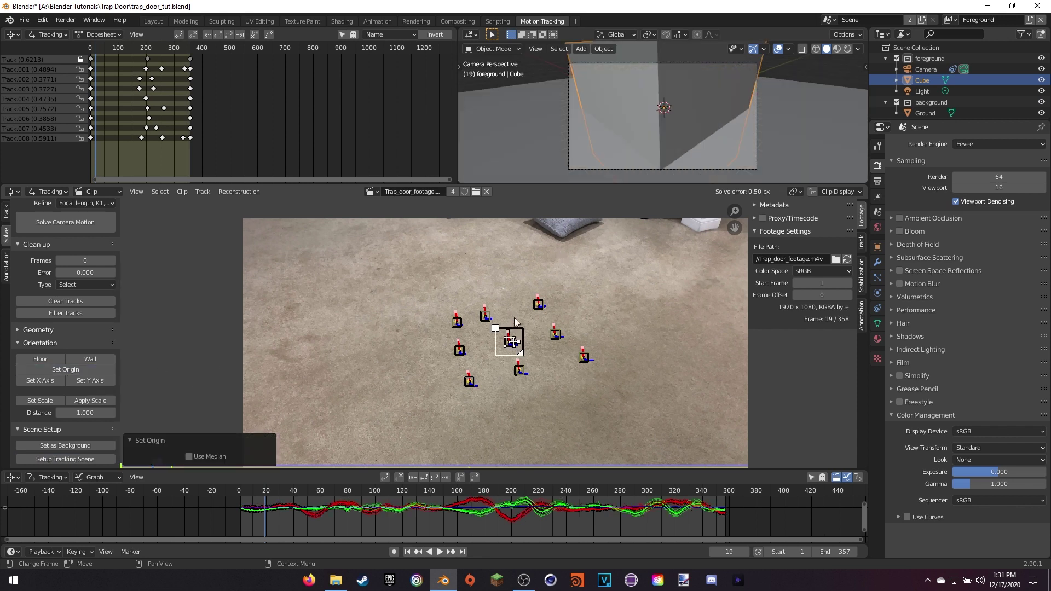
Define the floor plane from the three ball tracks on the upper-left side of the marker group.
left_click(462, 346)
left_click(457, 321, "shift")
left_click(485, 315, "shift")
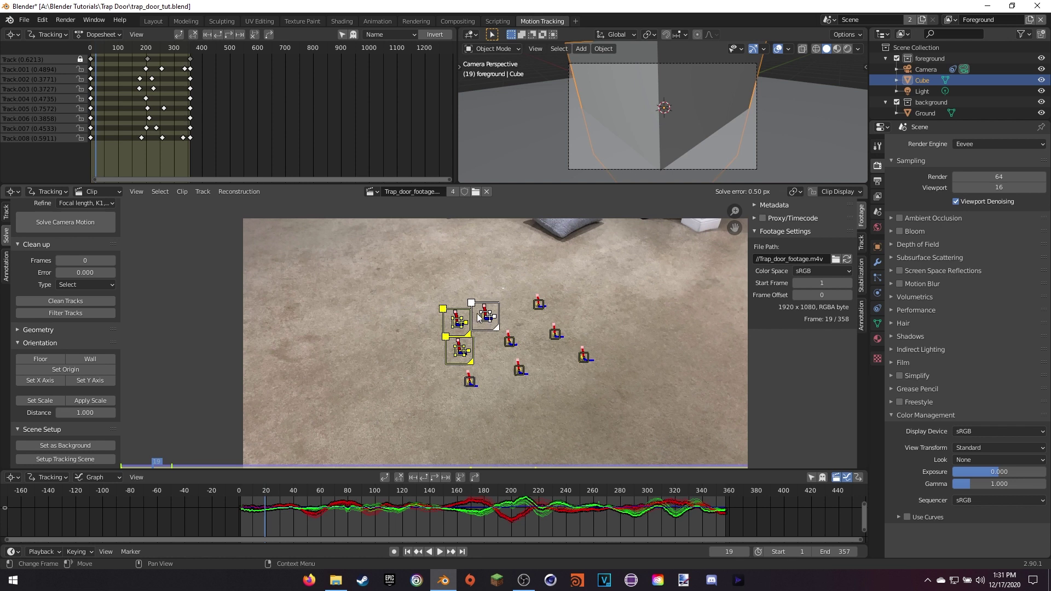
left_click(40, 359)
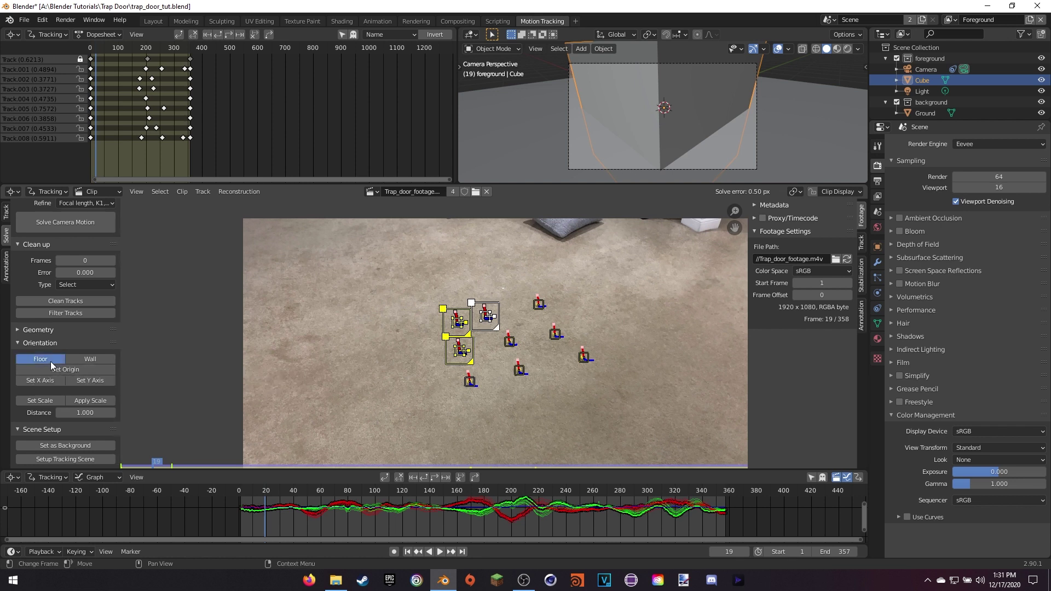
Set the scene scale with a distance of 1.000 between the central ball's track and the one to its upper left.
left_click(510, 342)
left_click(485, 316, "shift")
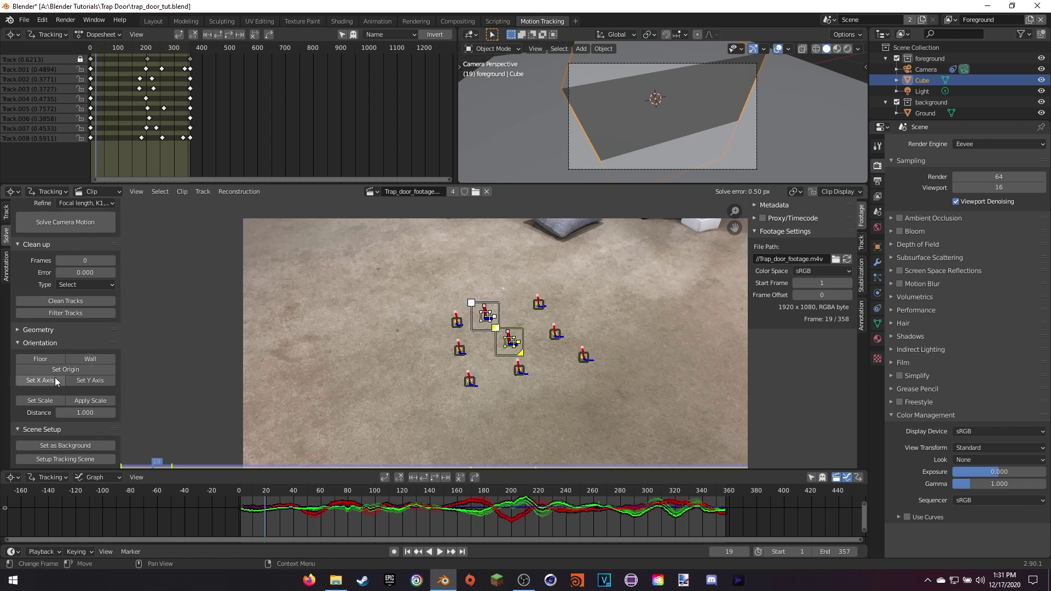
left_click(44, 402)
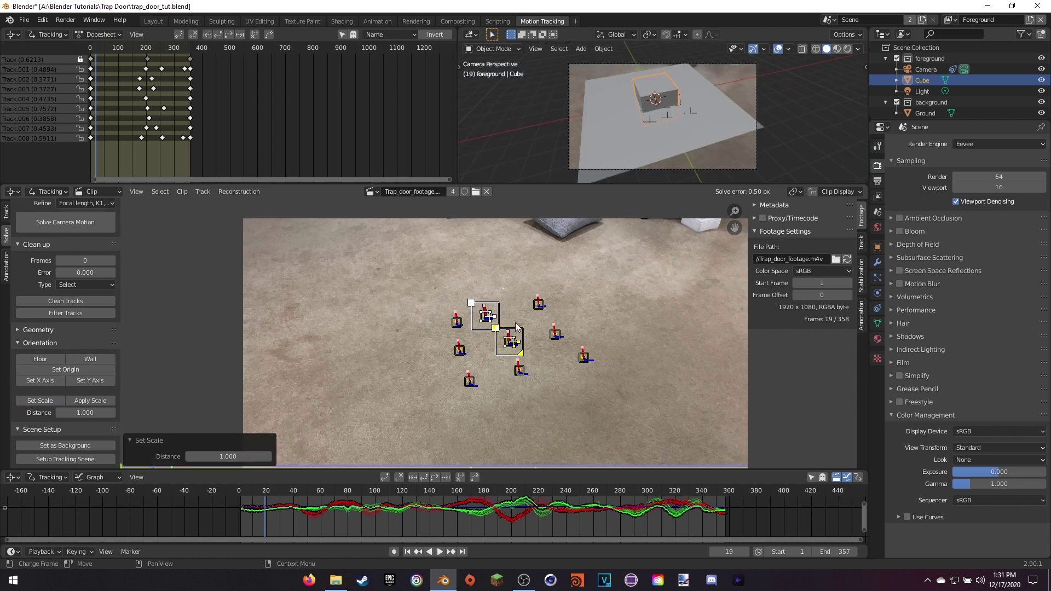
scroll(692, 156, "up", 3)
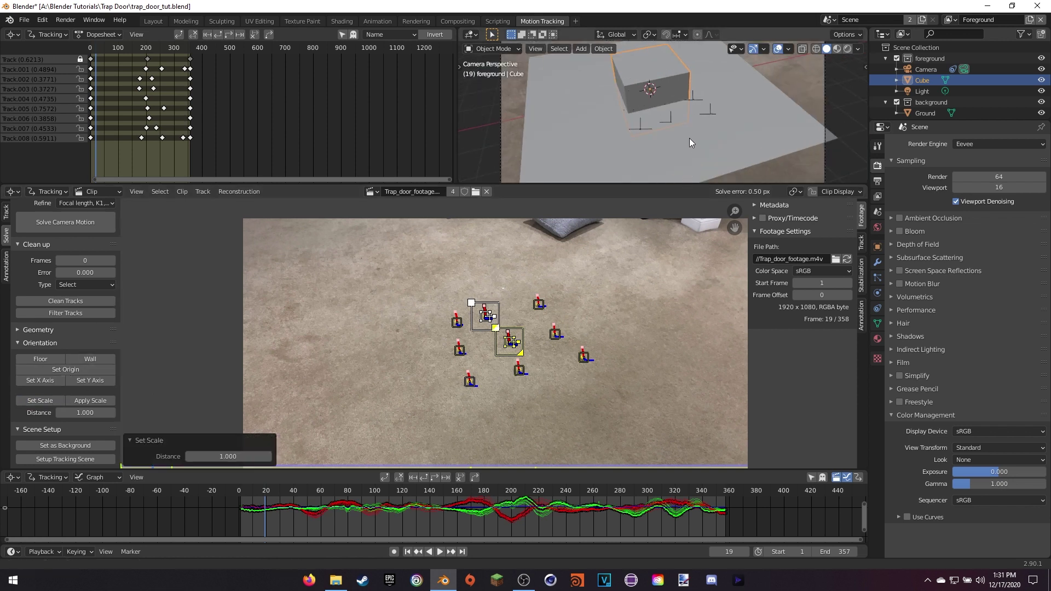
middle_click_drag(691, 139, 691, 170, "shift")
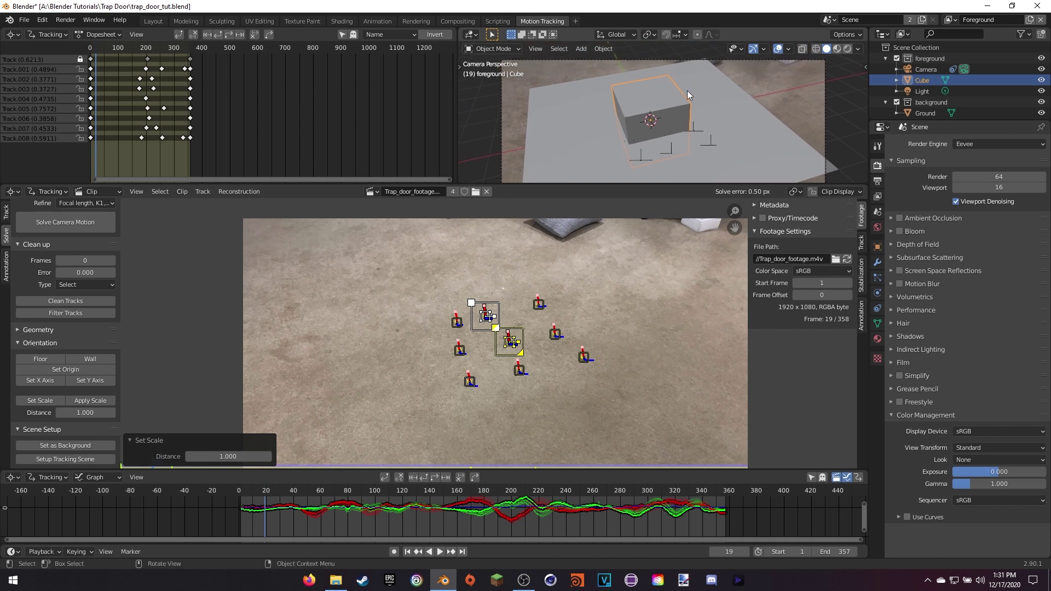
Save the project file and switch to the Layout workspace.
key("ctrl+s")
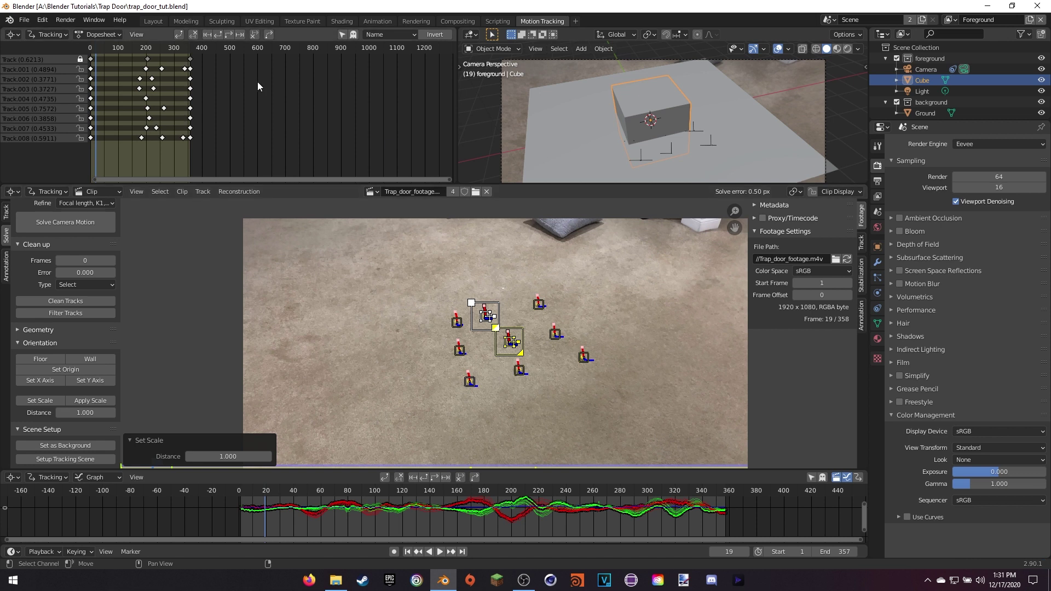
left_click(157, 23)
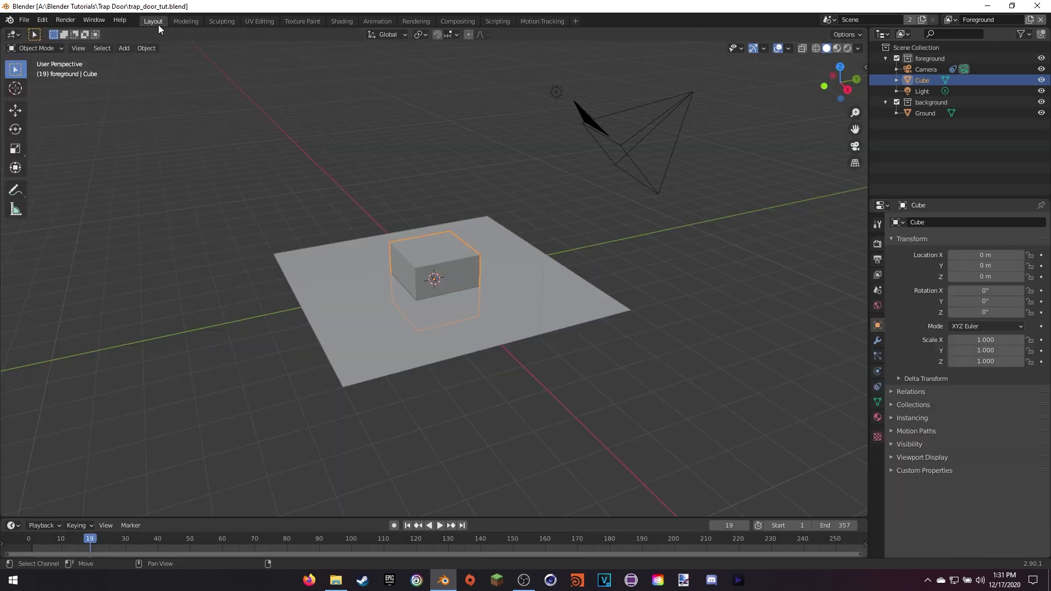
left_click(436, 261)
key("Delete")
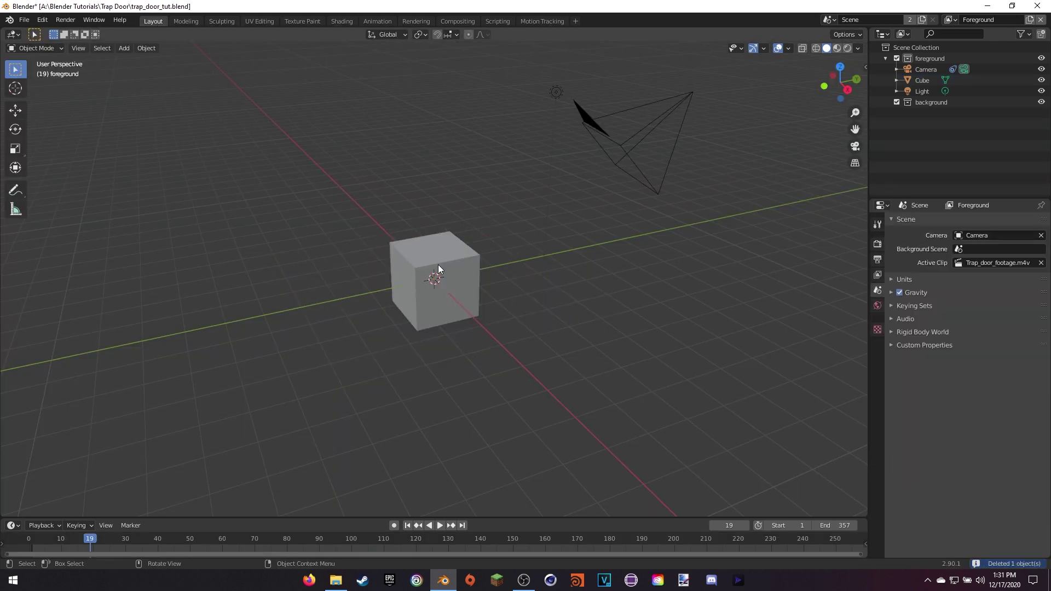
key("ctrl+z")
key("ctrl+z")
Delete the default cube and the light, keeping the ground plane and camera in the scene.
key("Delete")
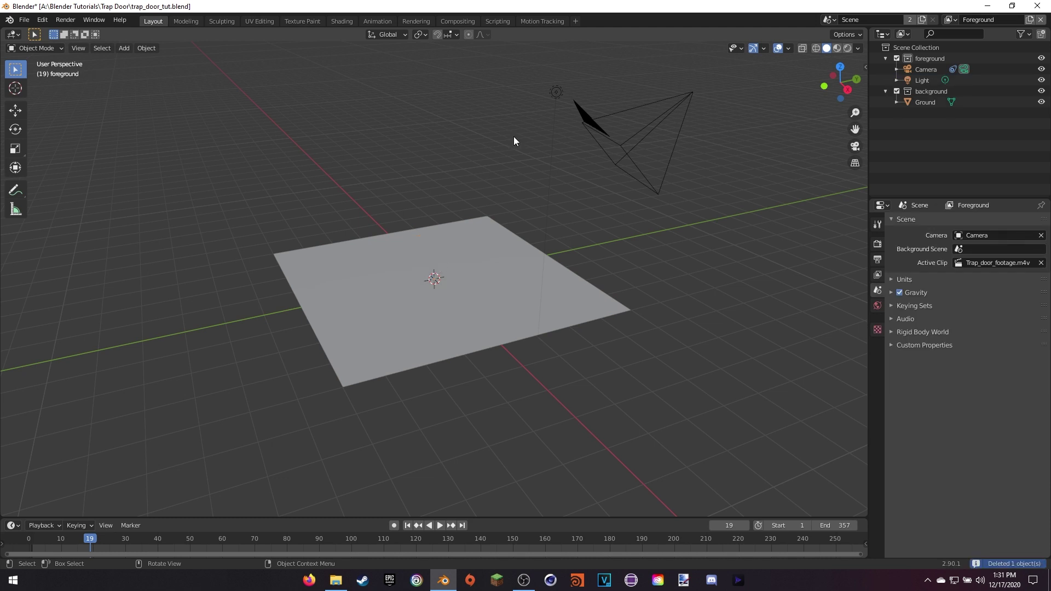
left_click(557, 91)
key("Delete")
middle_click_drag(527, 144, 575, 190)
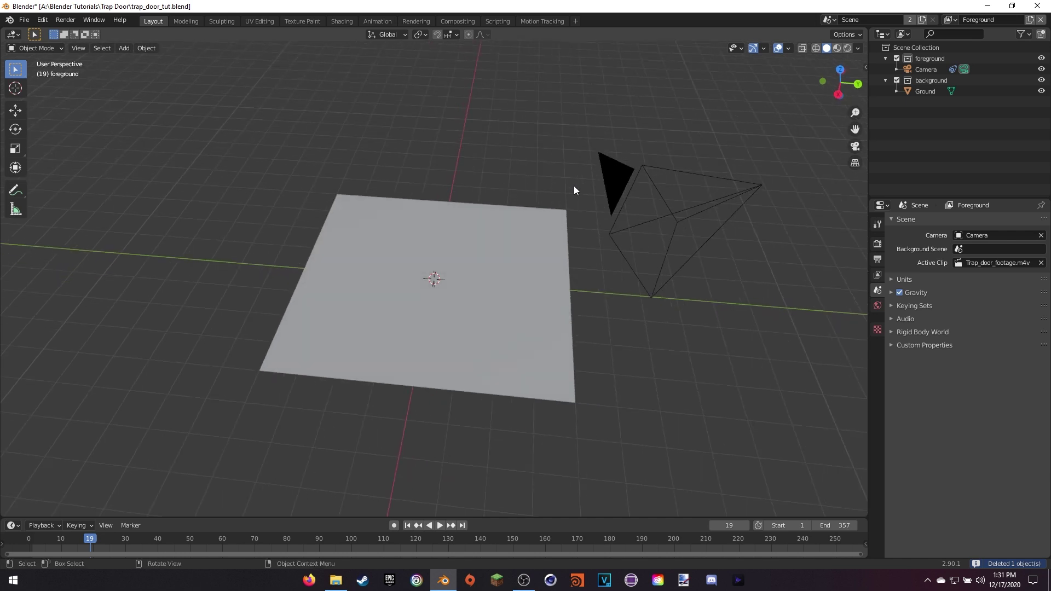
Remove the background collection and put the Ground object into the foreground collection.
left_click(926, 81)
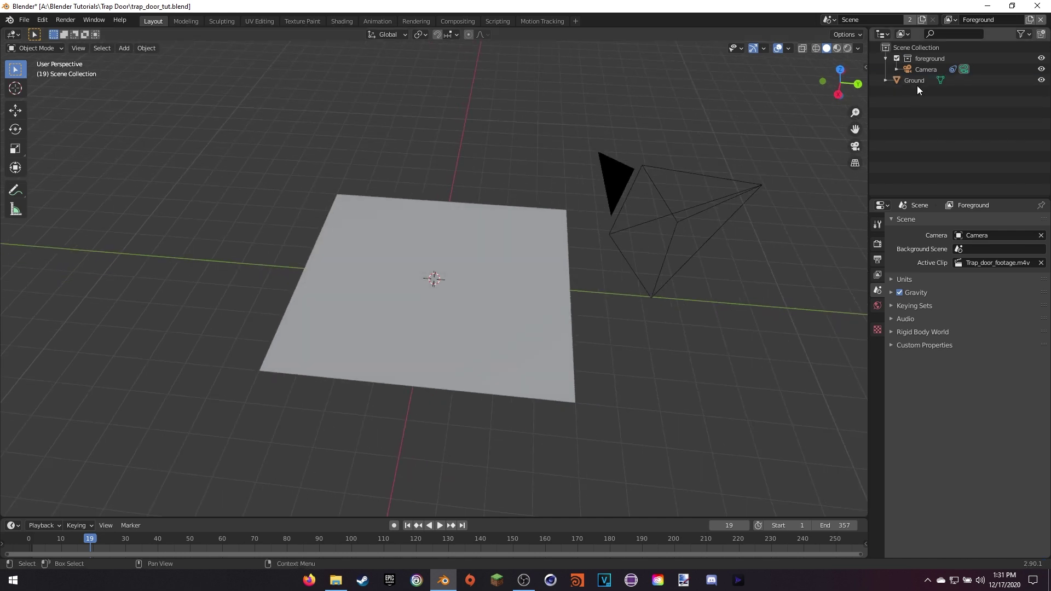
left_click(922, 48)
Delete the Background view layer so that only the Foreground view layer is kept.
left_click(951, 20)
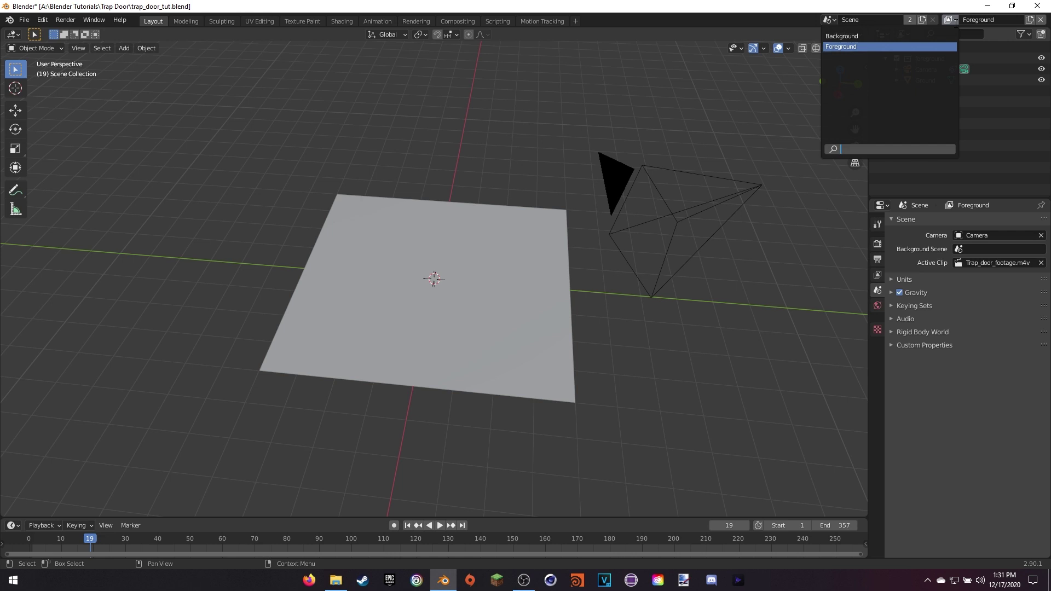
left_click(920, 37)
left_click(1041, 20)
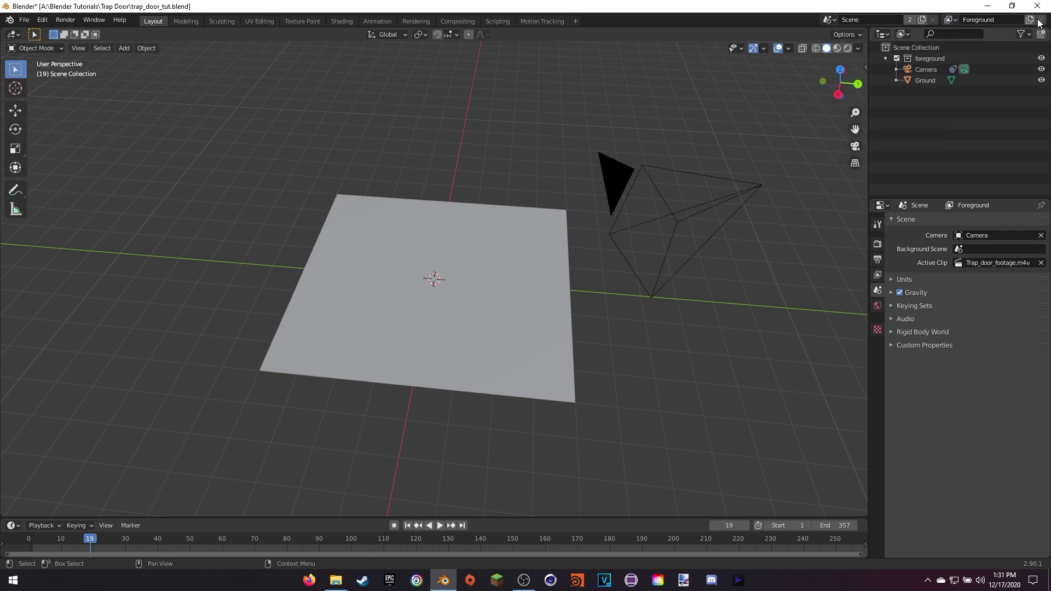
In the compositor, remove the Render Layers, Undistortion, Scale and first Alpha Over nodes, linking the Movie Clip image directly to the remaining Alpha Over.
left_click(468, 21)
left_click(288, 282)
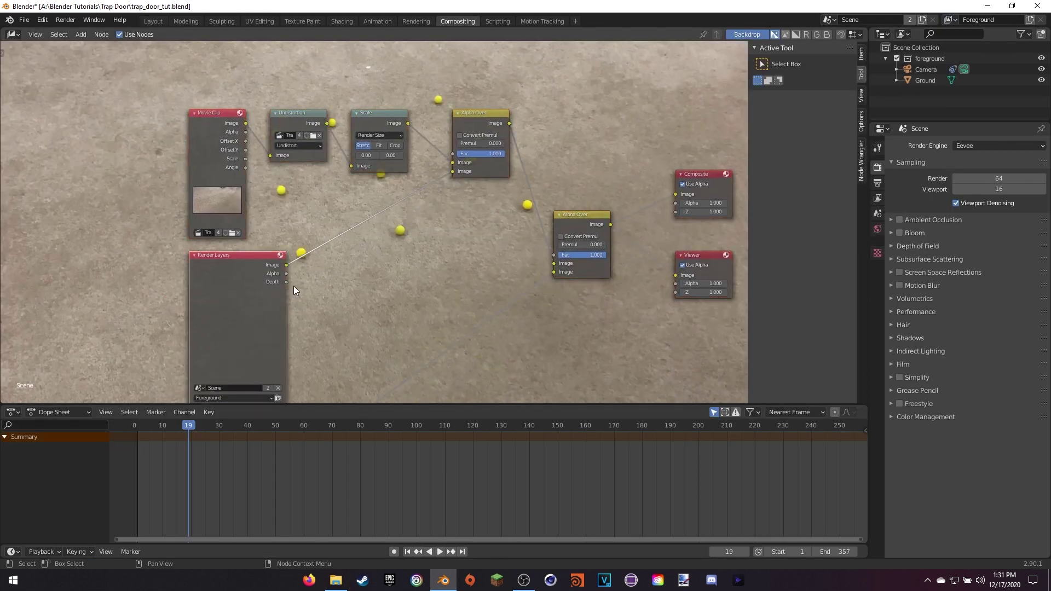
key("x")
left_click_drag(273, 72, 506, 189)
key("x")
left_click_drag(231, 145, 556, 263)
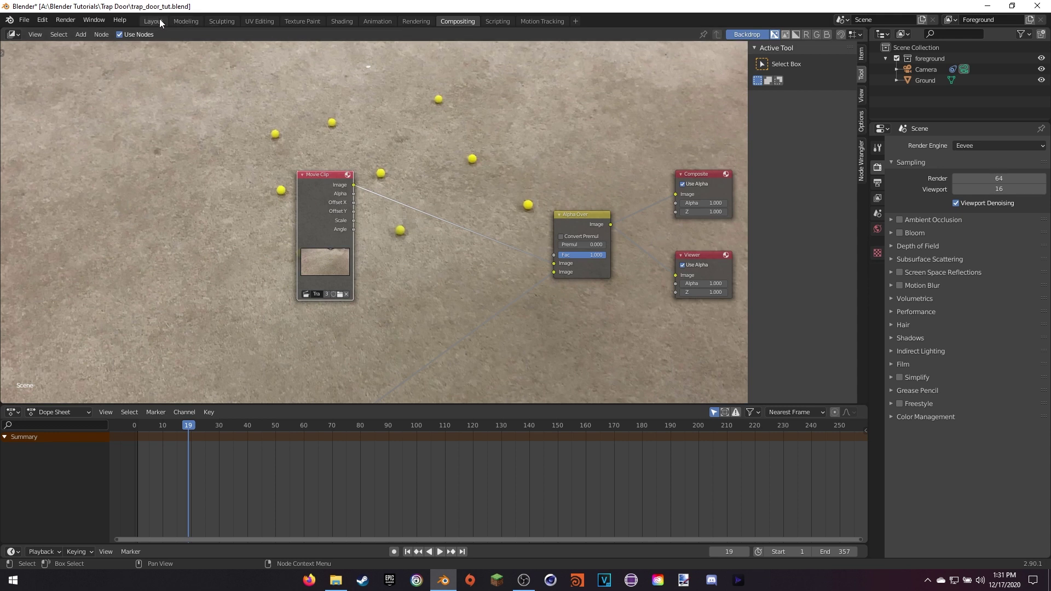
Back in the Layout workspace, scale up the Ground mesh in wireframe shading until it covers most of the camera frame.
left_click(156, 22)
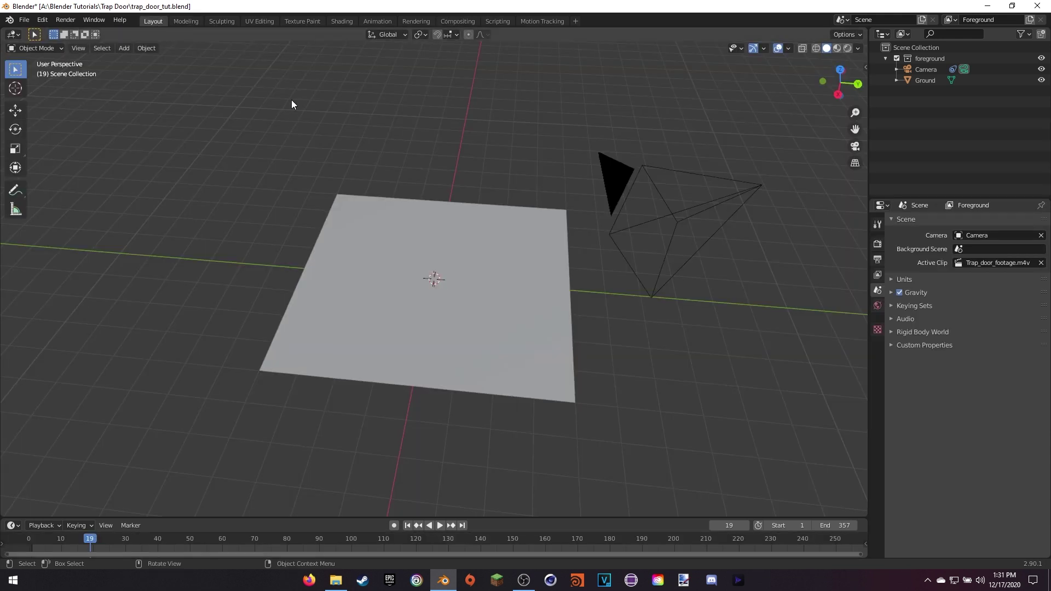
key("KP_0")
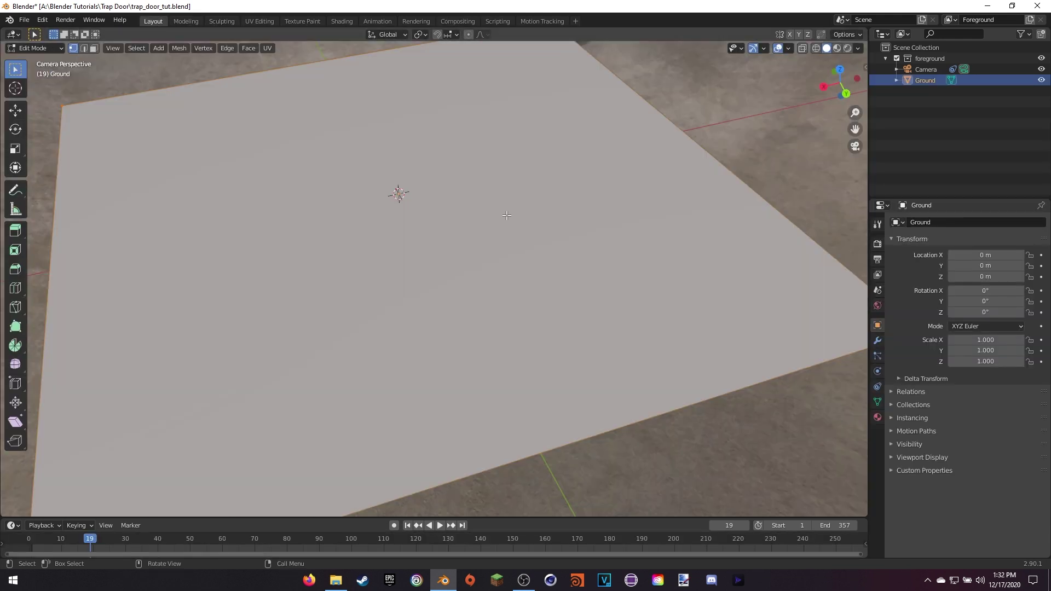
scroll(364, 253, "down", 1)
middle_click_drag(363, 253, 405, 251, "shift")
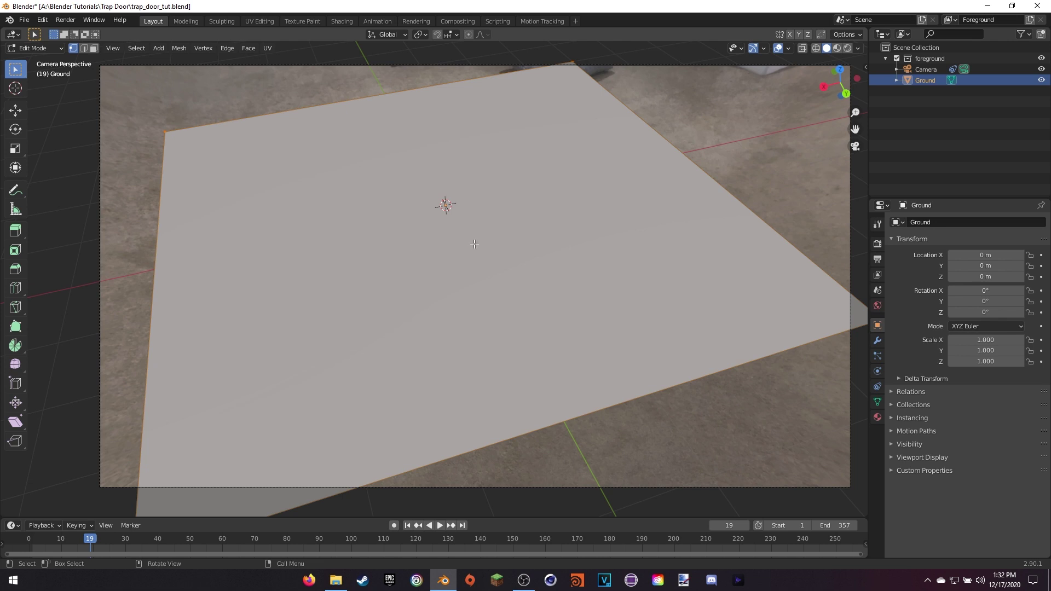
key("z")
left_click(385, 246)
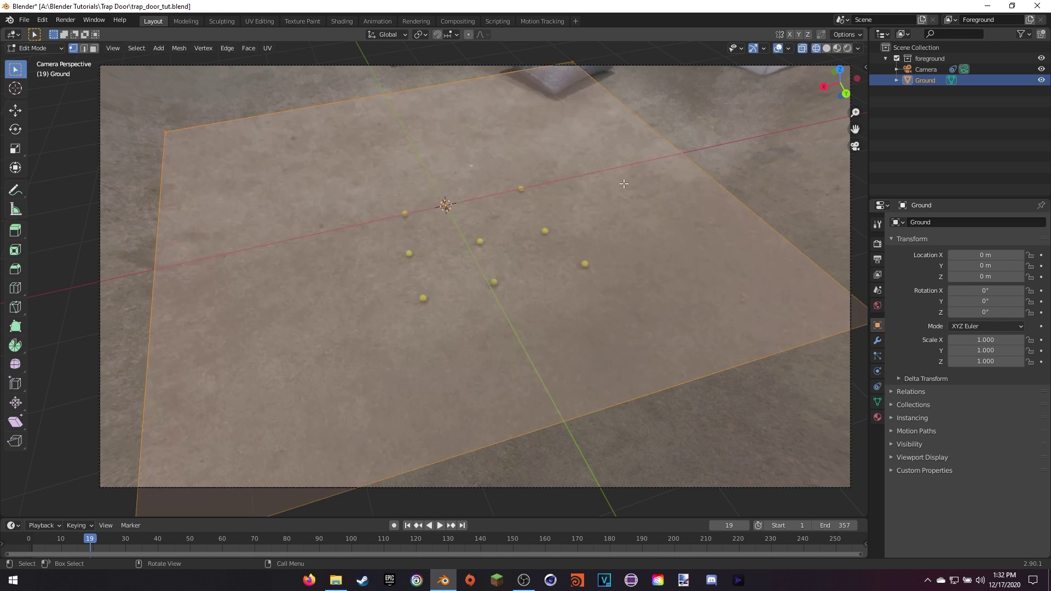
key("s")
left_click(704, 172)
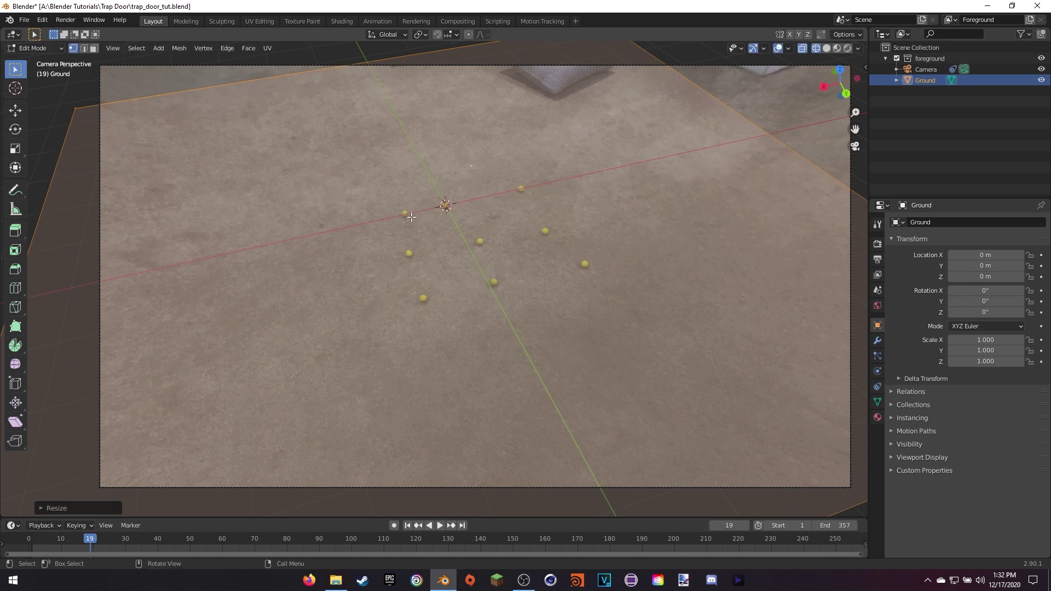
Add two crossing loop cuts to the Ground mesh, sliding them just beyond the left and far sides of the yellow markers.
key("ctrl+r")
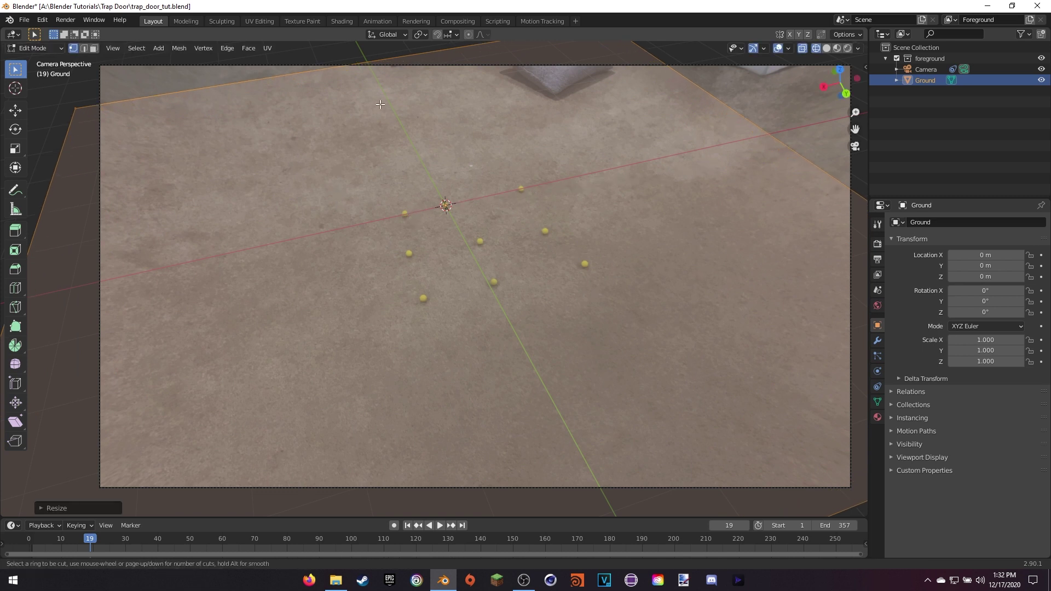
left_click(385, 80)
left_click(336, 96)
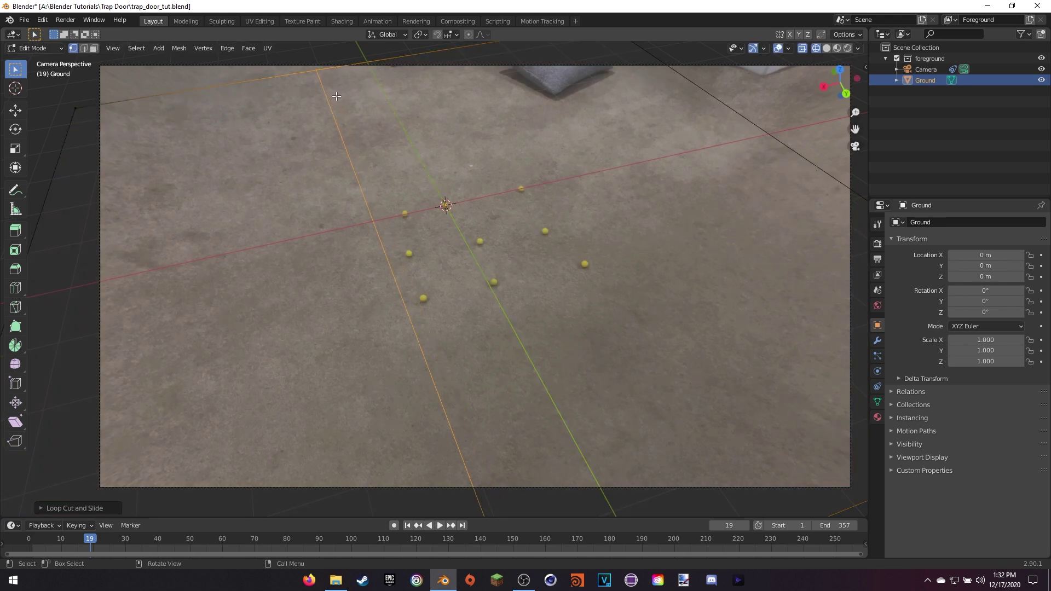
key("ctrl+r")
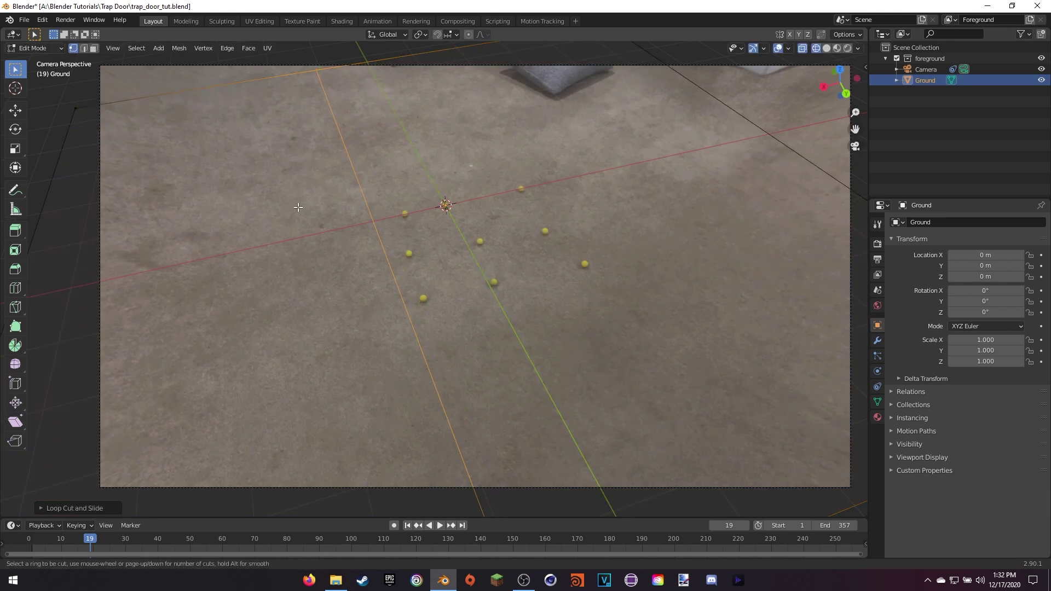
left_click(370, 222)
left_click(361, 215)
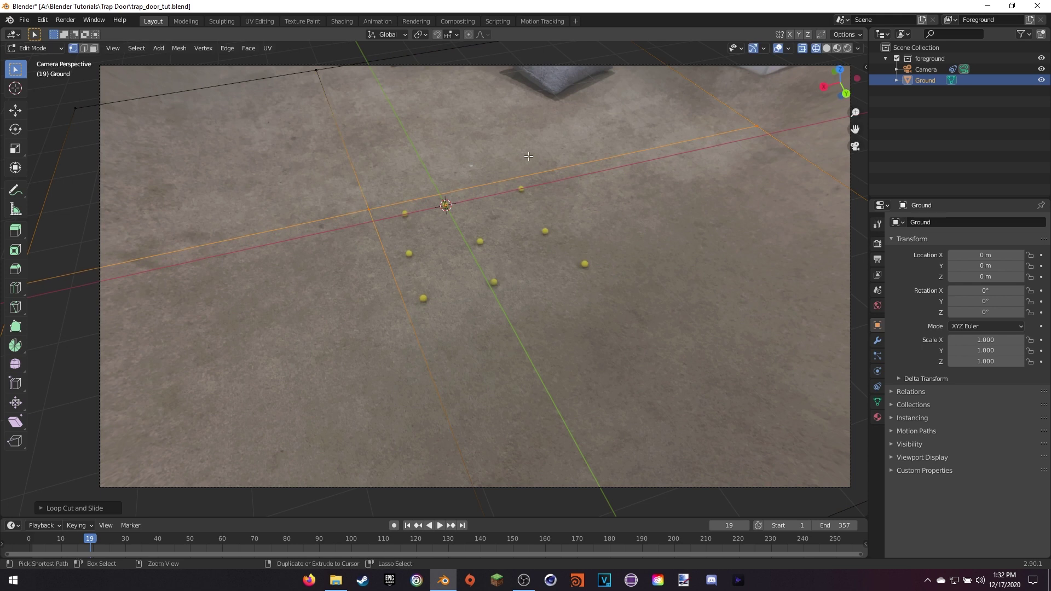
Add two more loop cuts on the right and near sides of the markers, enclosing them in one central face.
key("ctrl+r")
left_click(554, 135)
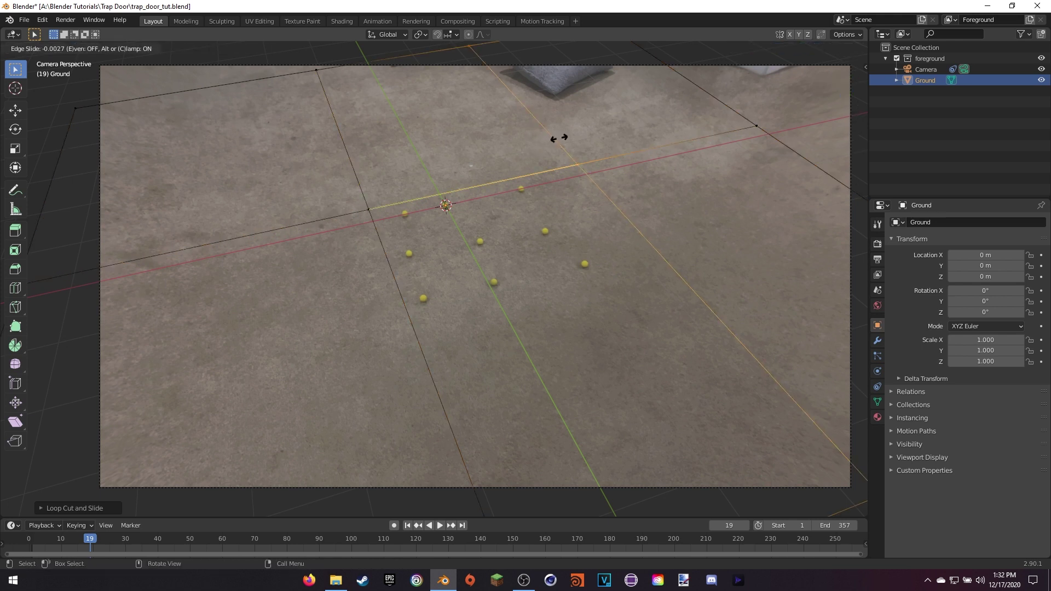
left_click(519, 162)
key("ctrl+r")
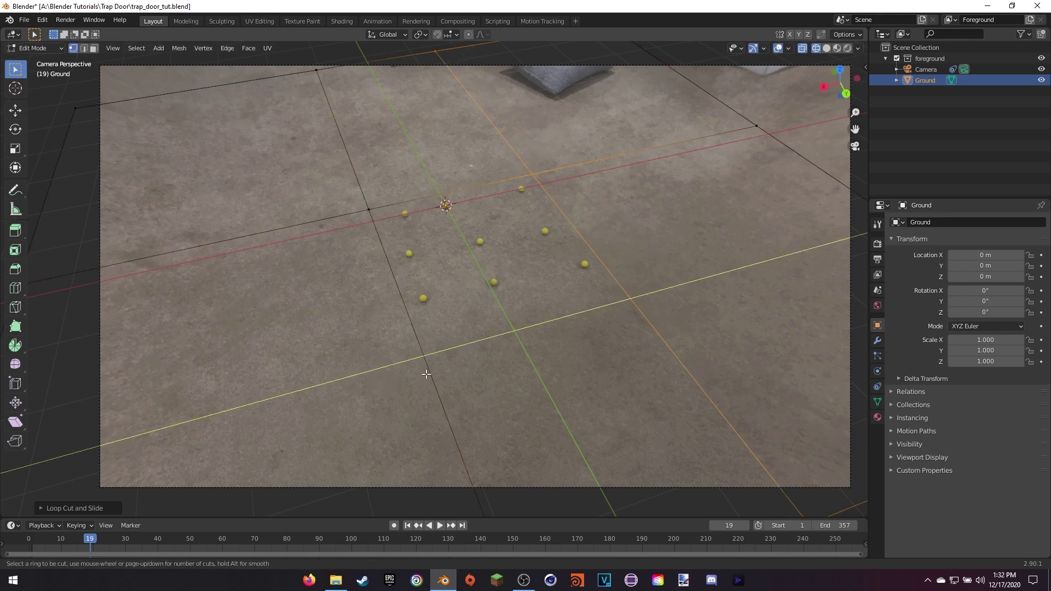
left_click(420, 366)
left_click(400, 339)
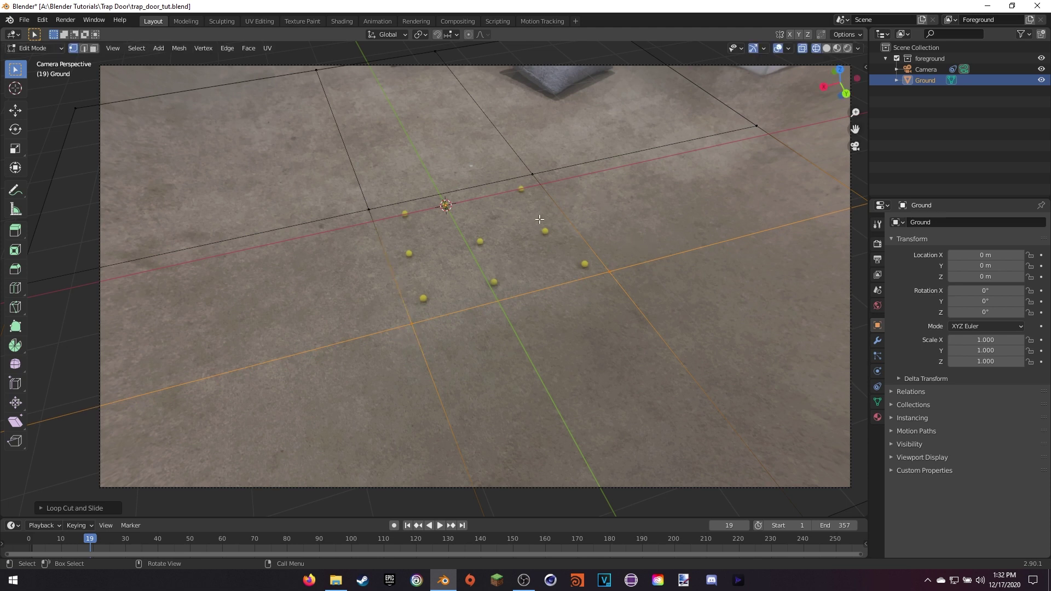
Extrude the central Ground face around the markers downward about 22 m to form a deep shaft.
key("3")
left_click(488, 241)
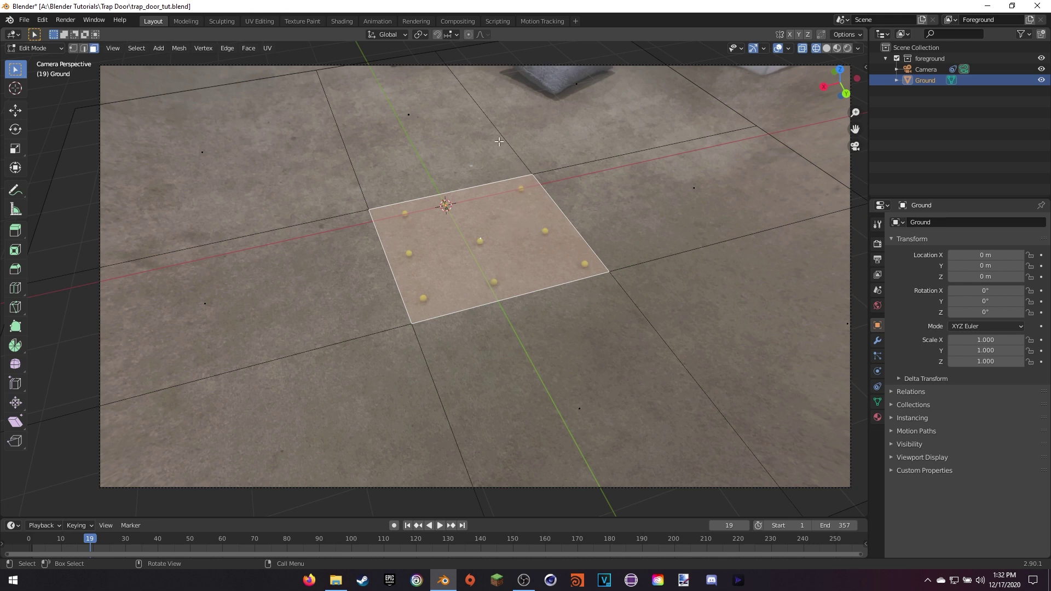
key("e")
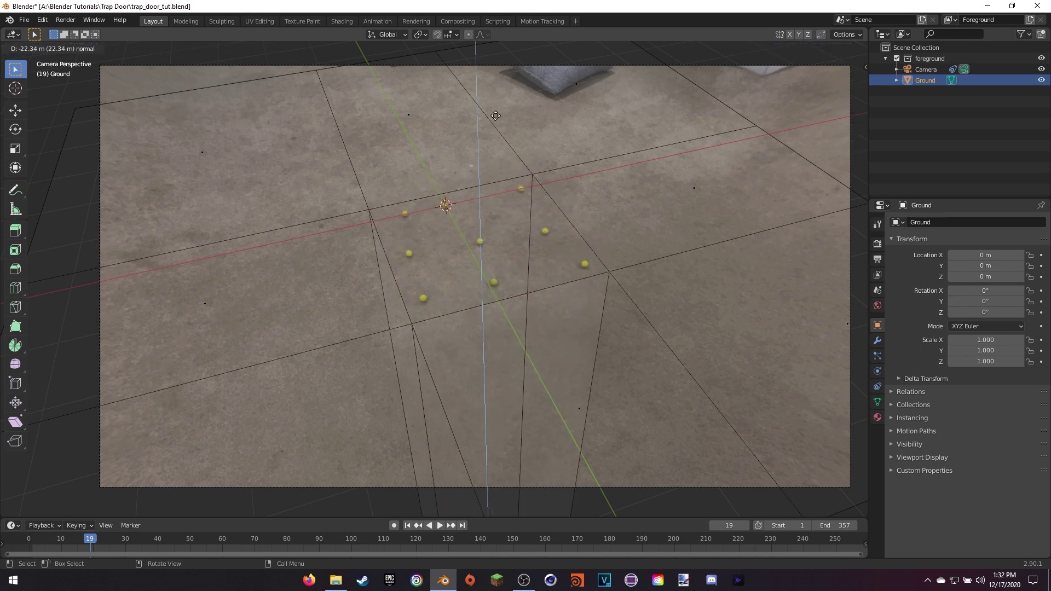
left_click(512, 236)
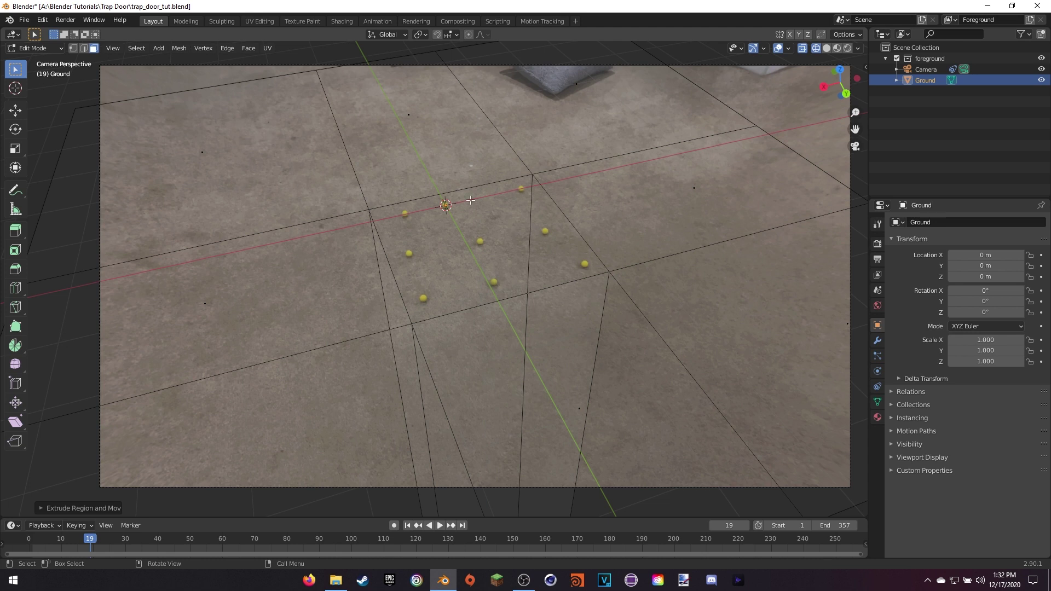
In solid shading, select the four edges around the shaft's opening and fill them with a new face.
key("2")
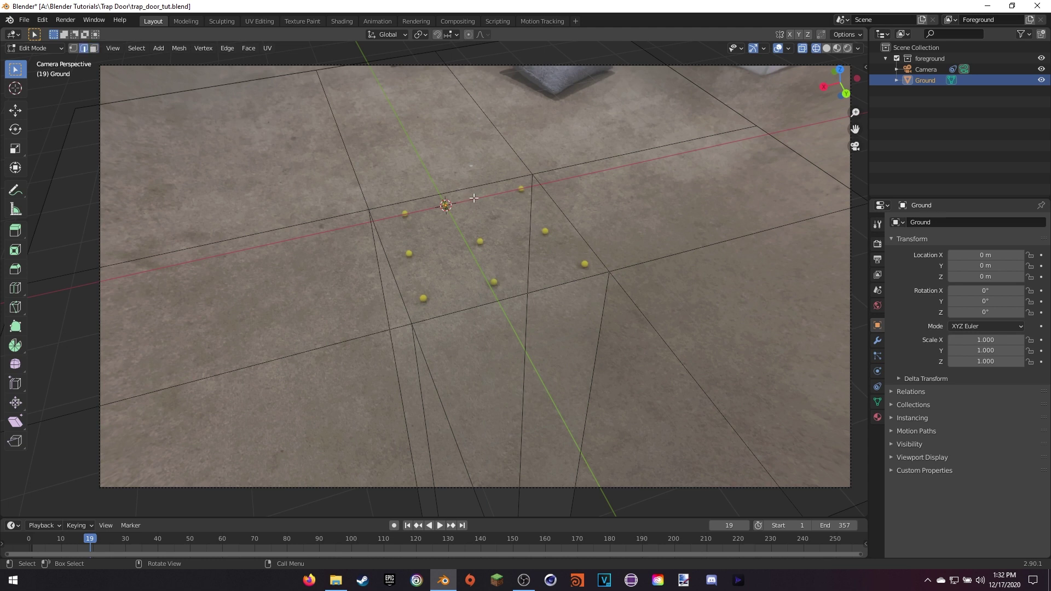
key("z")
left_click(544, 236)
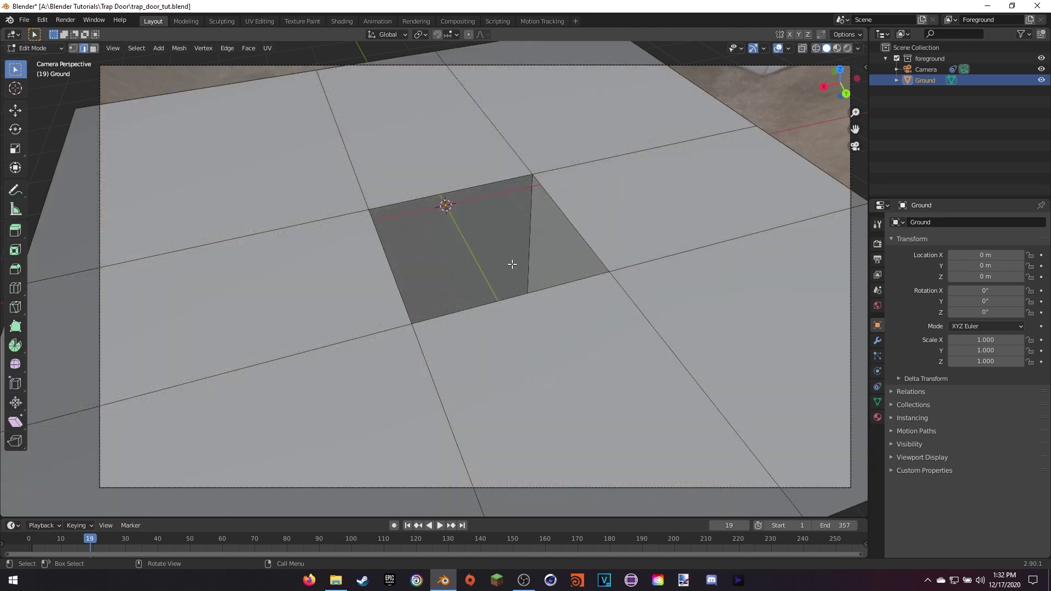
mouse_move(512, 263)
middle_mouse_down()
mouse_move(489, 280)
mouse_move(491, 329)
mouse_move(477, 278)
middle_mouse_up()
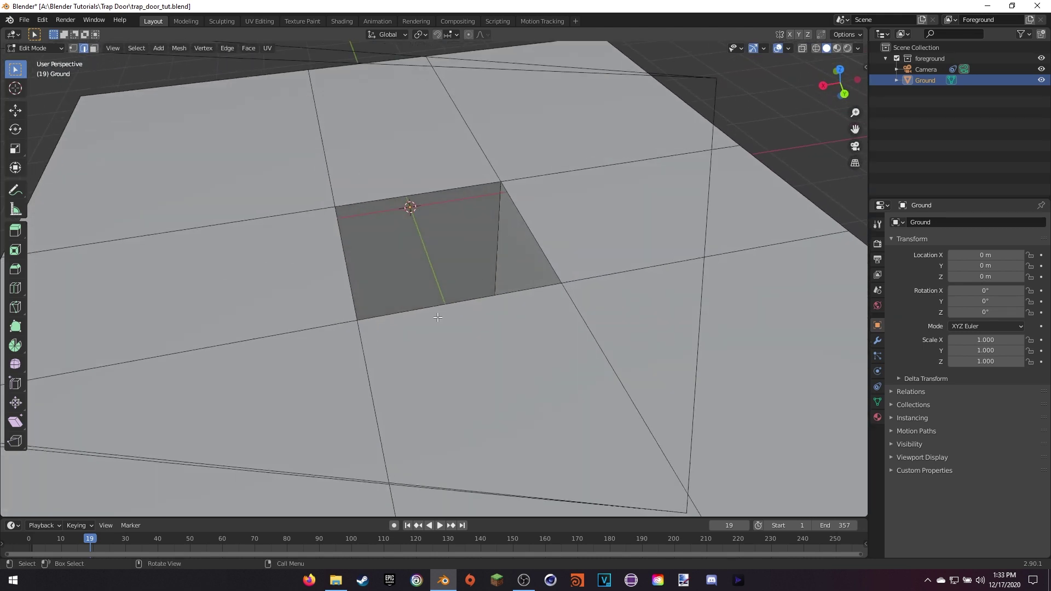
key("KP_0")
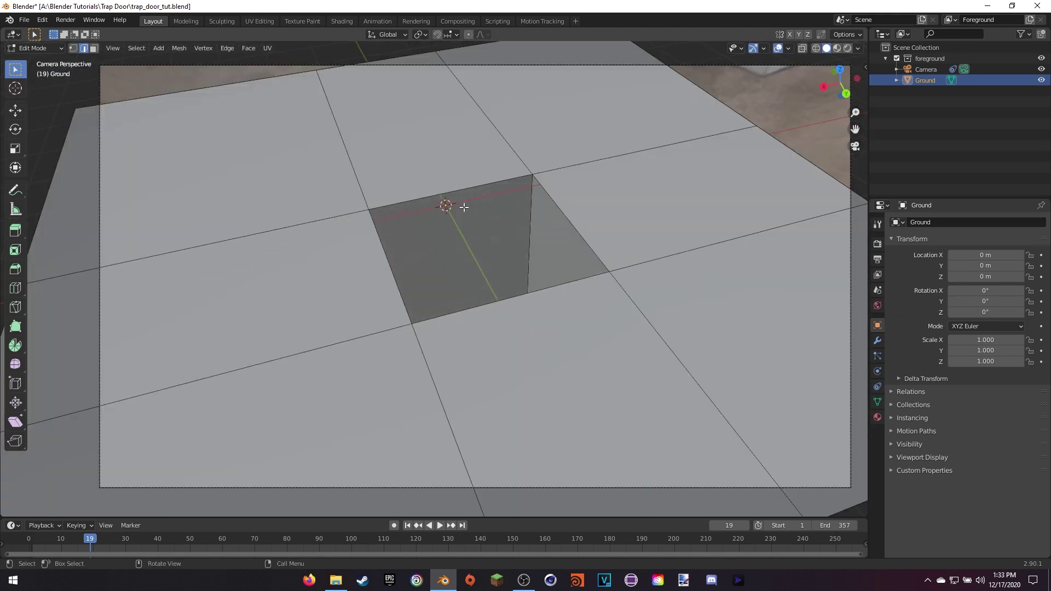
left_click(444, 192, "shift")
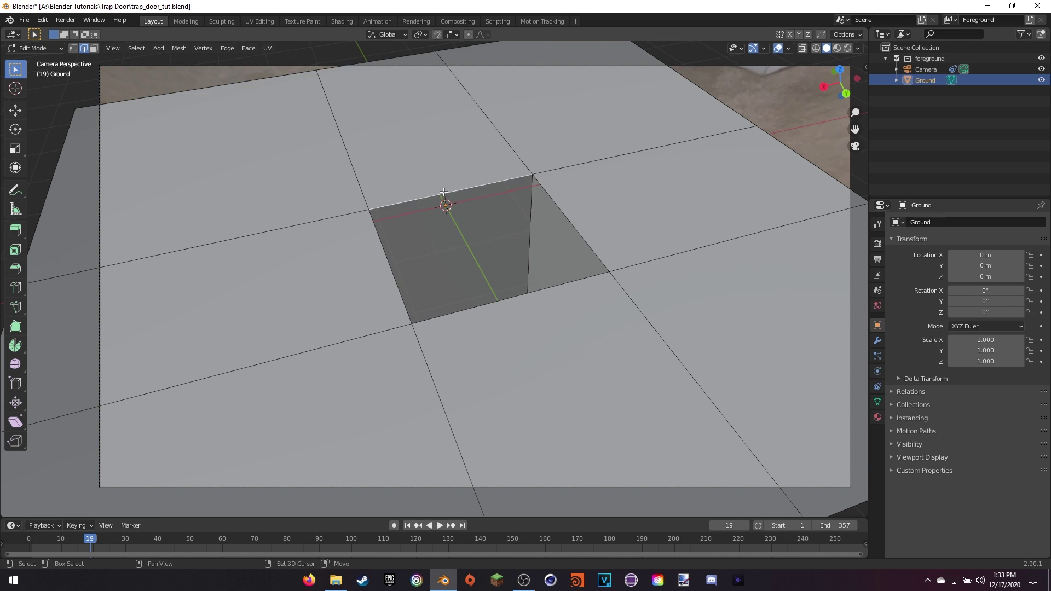
left_click(388, 259, "shift")
left_click(481, 302, "shift")
left_click(579, 230, "shift")
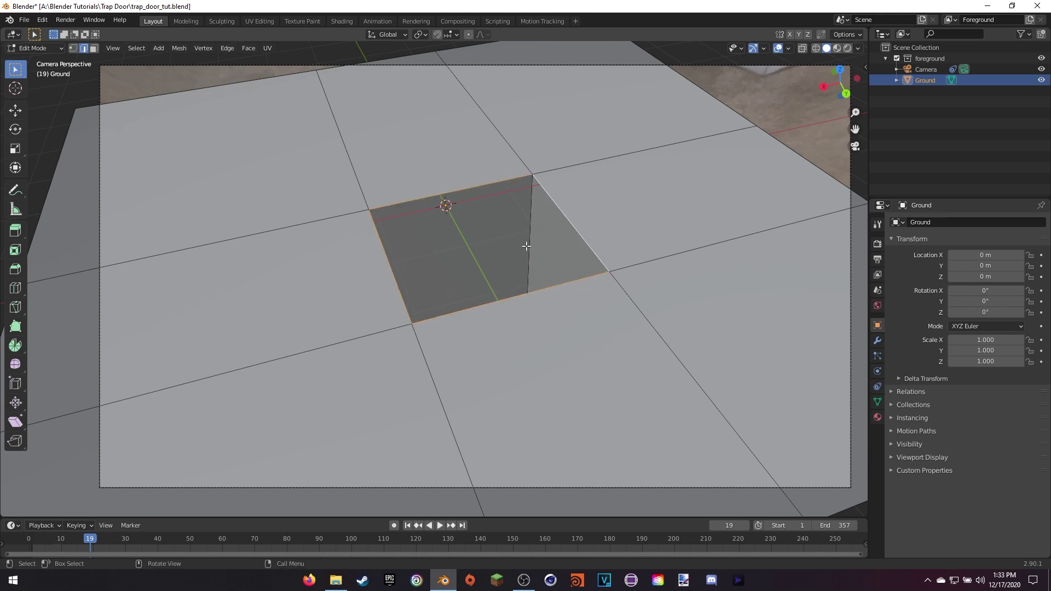
middle_click_drag(525, 246, 517, 207)
key("f")
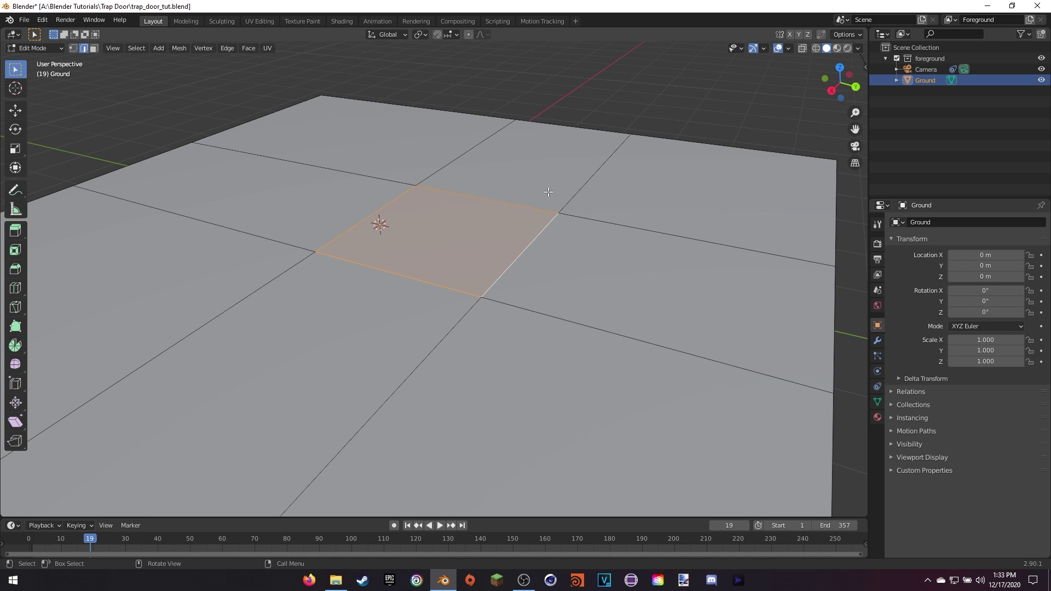
Separate the new face over the shaft from the Ground mesh as its own object.
middle_click_drag(486, 375, 520, 292)
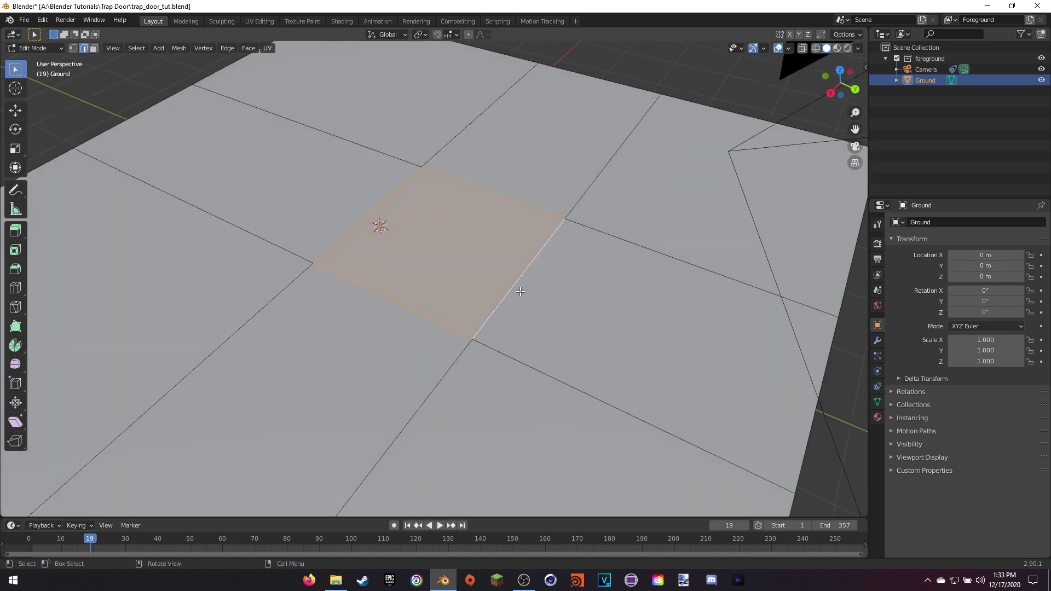
key("p")
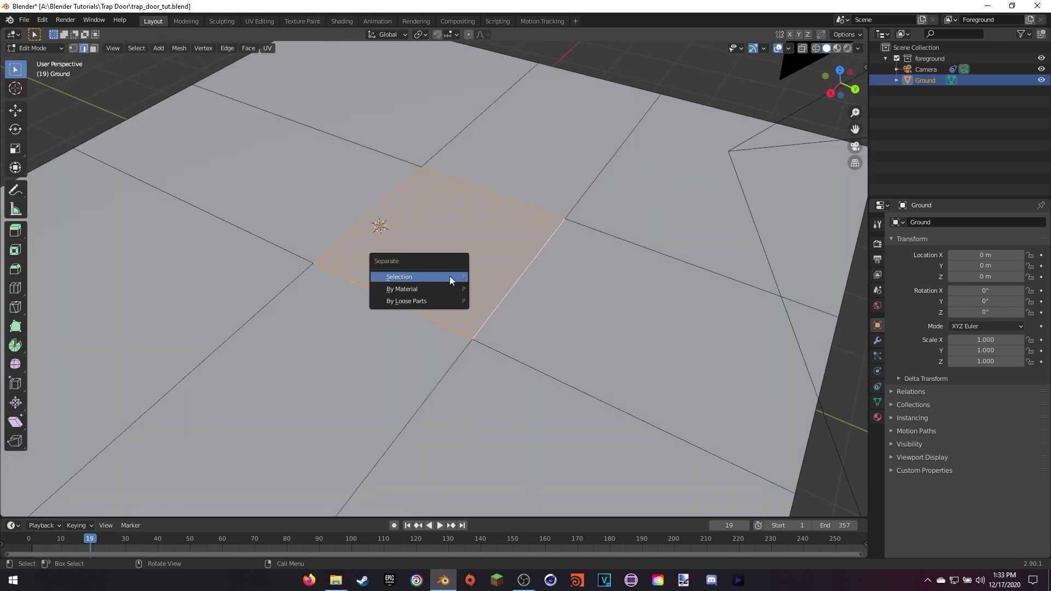
left_click(415, 277)
middle_click_drag(443, 263, 485, 196)
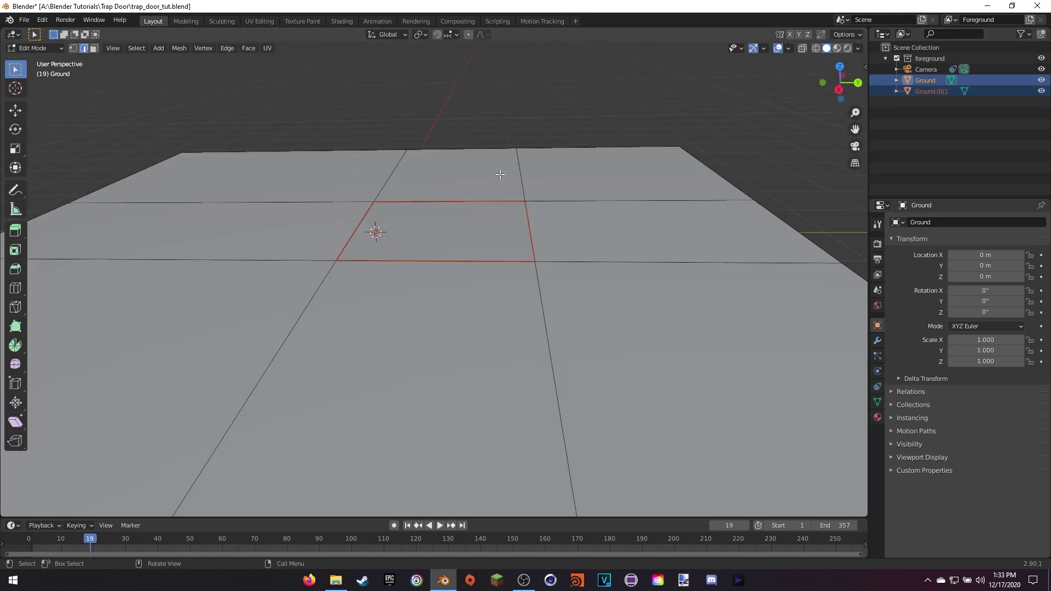
Leave mesh editing, select the separated lid object and rename it Trap_door.
key("Tab")
left_click(482, 226)
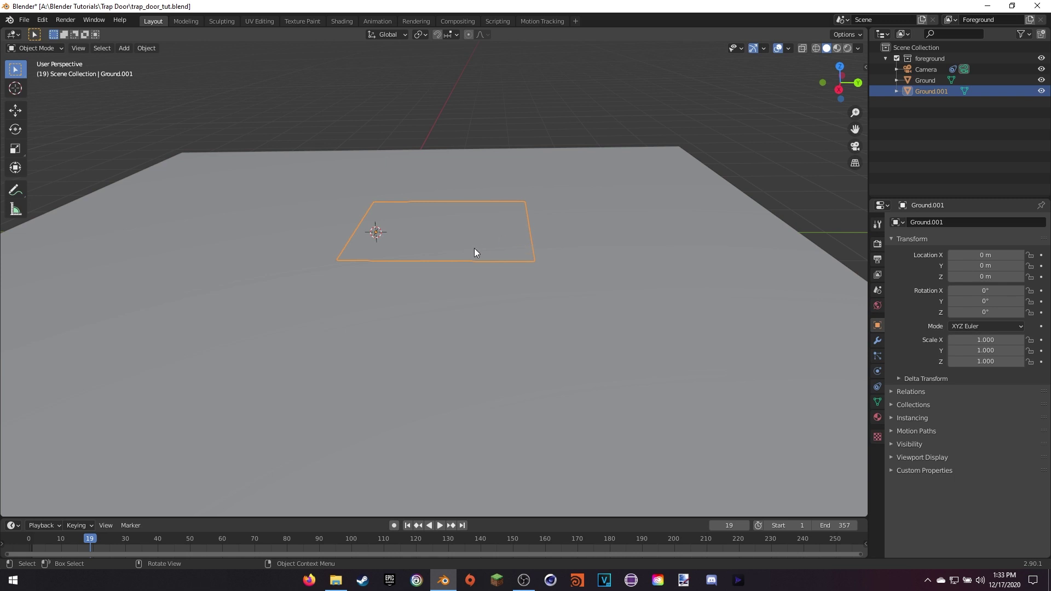
double_click(931, 91)
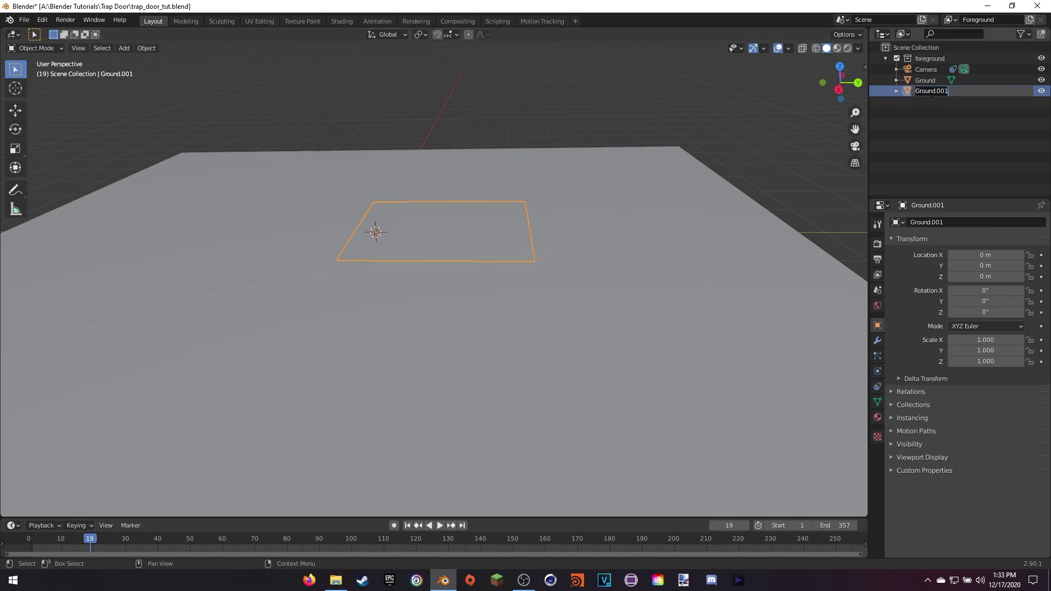
type("Trap_door")
key("Return")
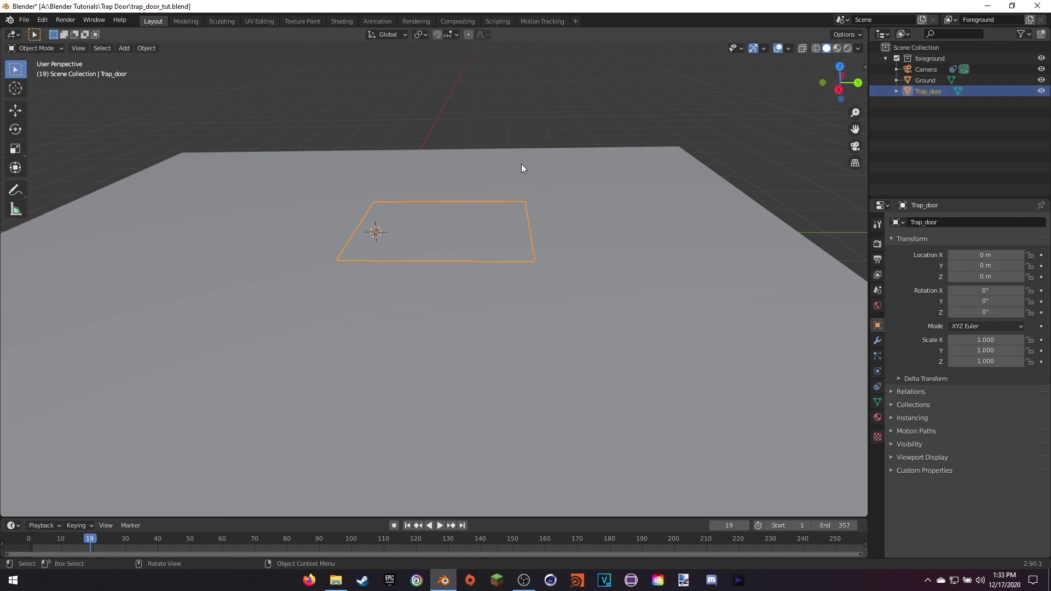
In wireframe shading, extrude the whole Trap_door face downward about 0.24 m to give the door thickness, then leave mesh editing.
mouse_move(522, 167)
middle_mouse_down()
mouse_move(517, 188)
mouse_move(533, 172)
middle_mouse_up()
key("z")
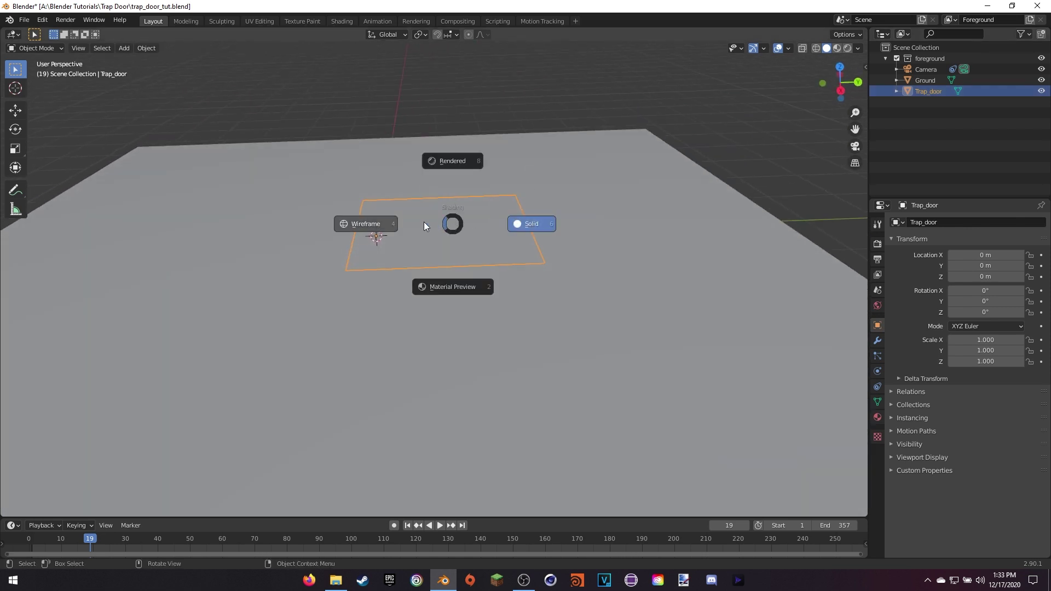
left_click(375, 228)
mouse_move(376, 229)
middle_mouse_down()
mouse_move(366, 211)
mouse_move(369, 228)
middle_mouse_up()
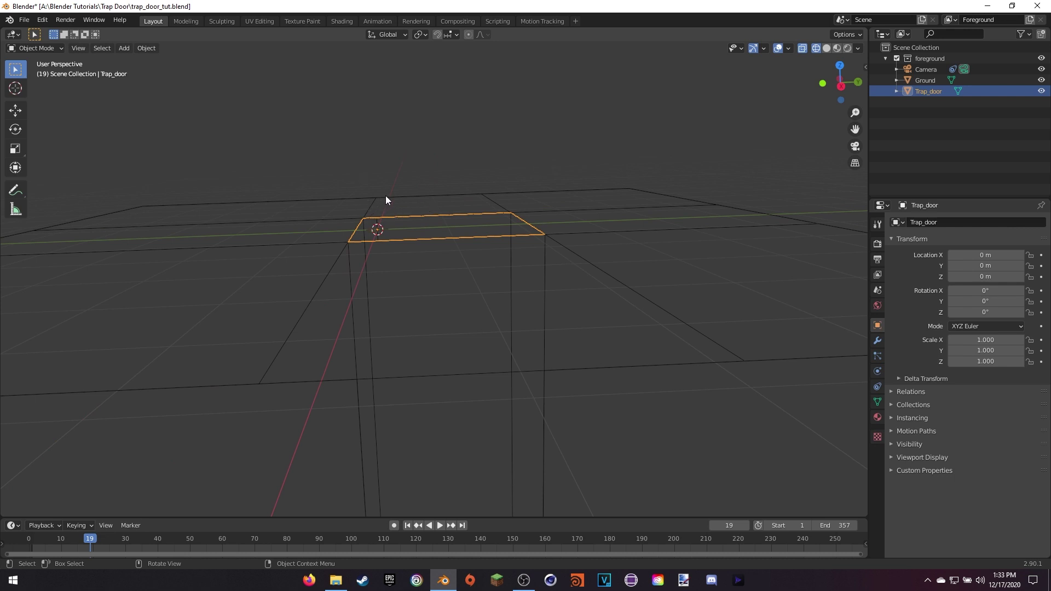
key("Delete")
key("Tab")
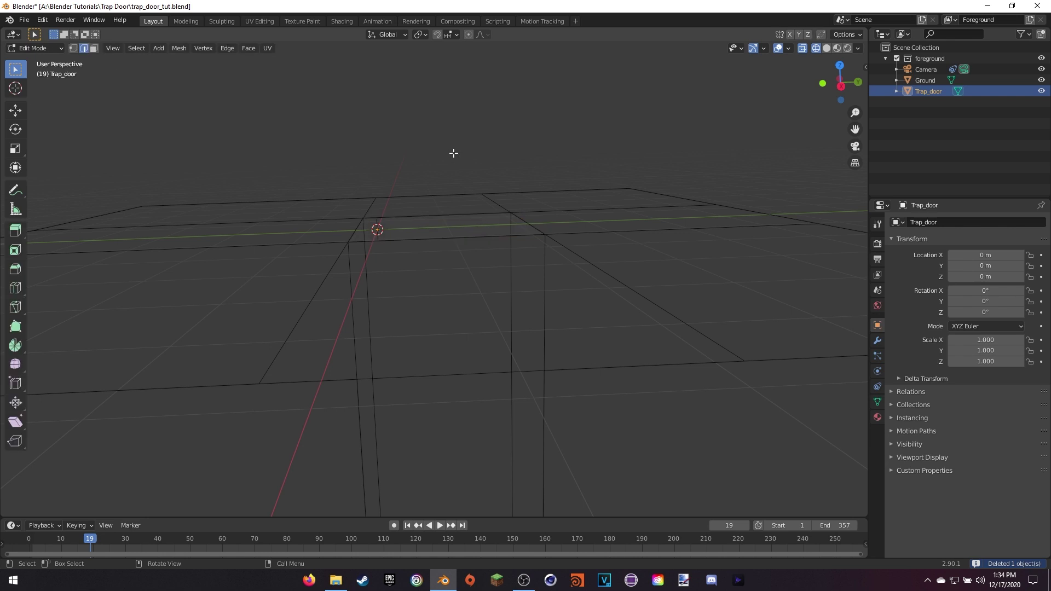
key("a")
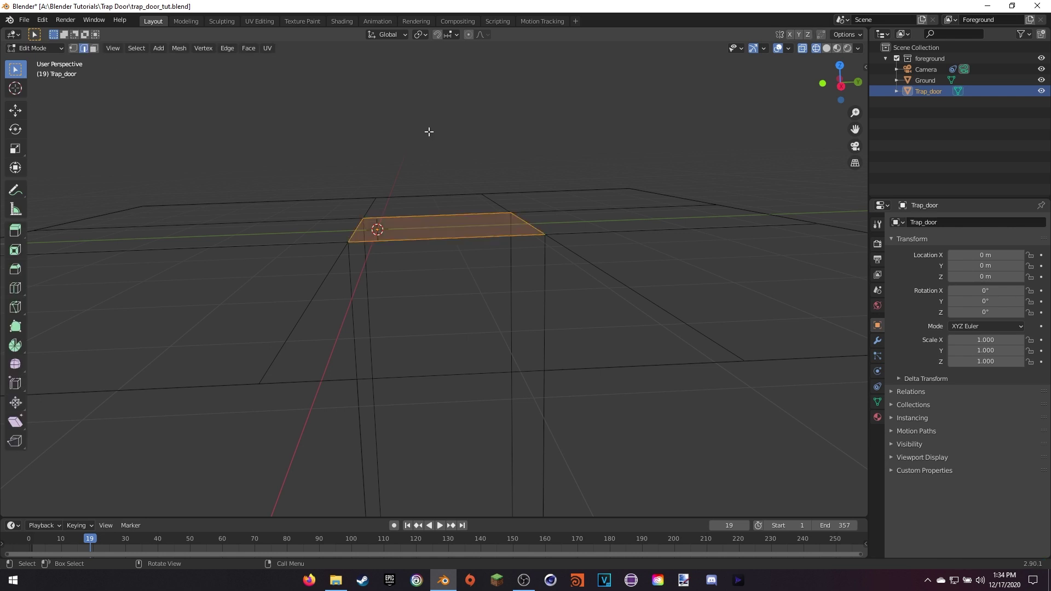
key("e")
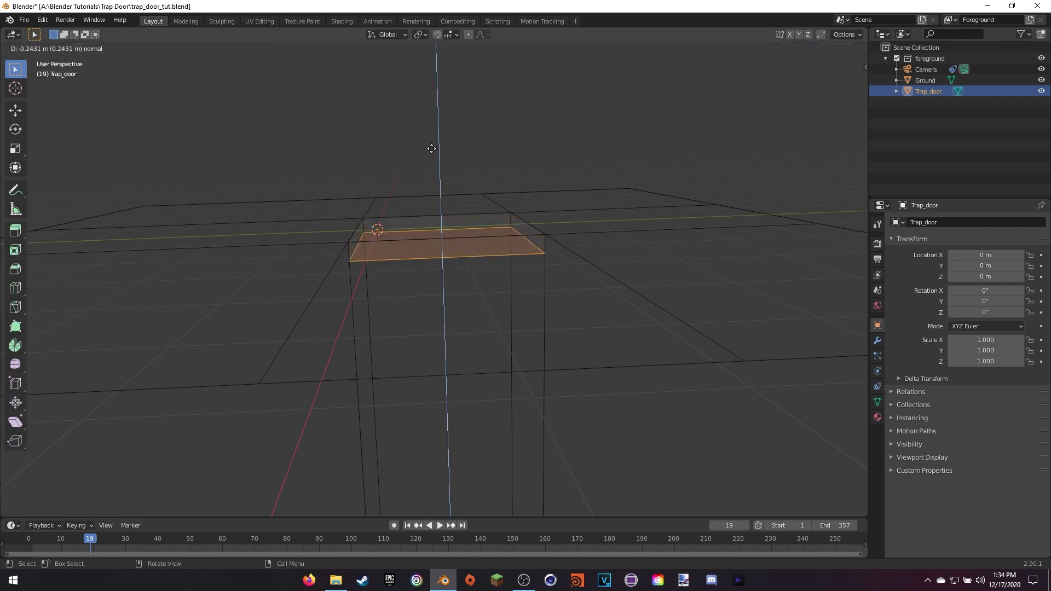
left_click(432, 148)
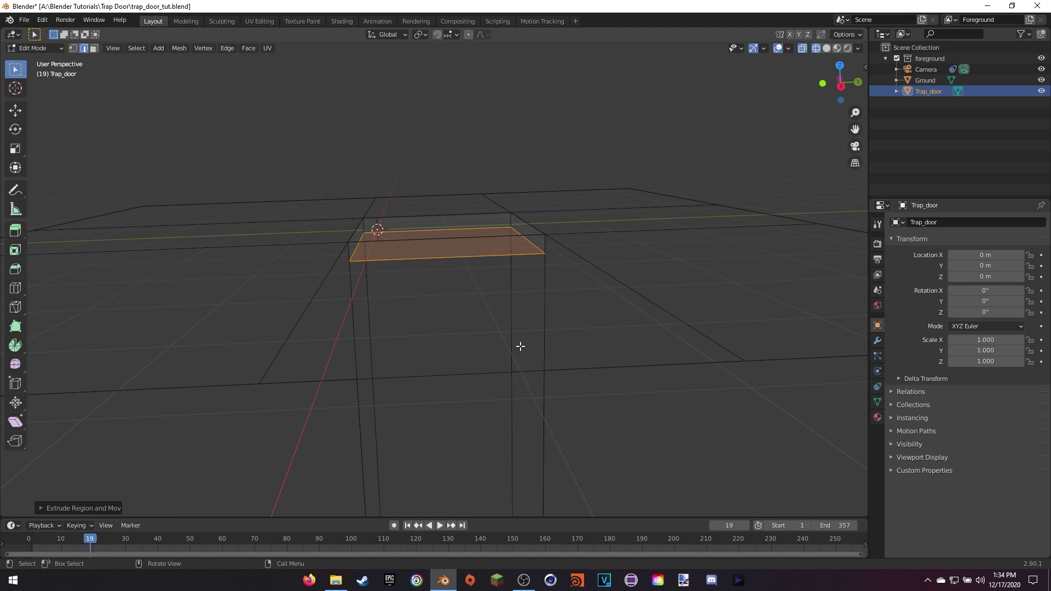
key("Tab")
In solid shading, try rotating the trap door about the X axis to check where it pivots.
middle_click_drag(465, 288, 461, 302)
key("z")
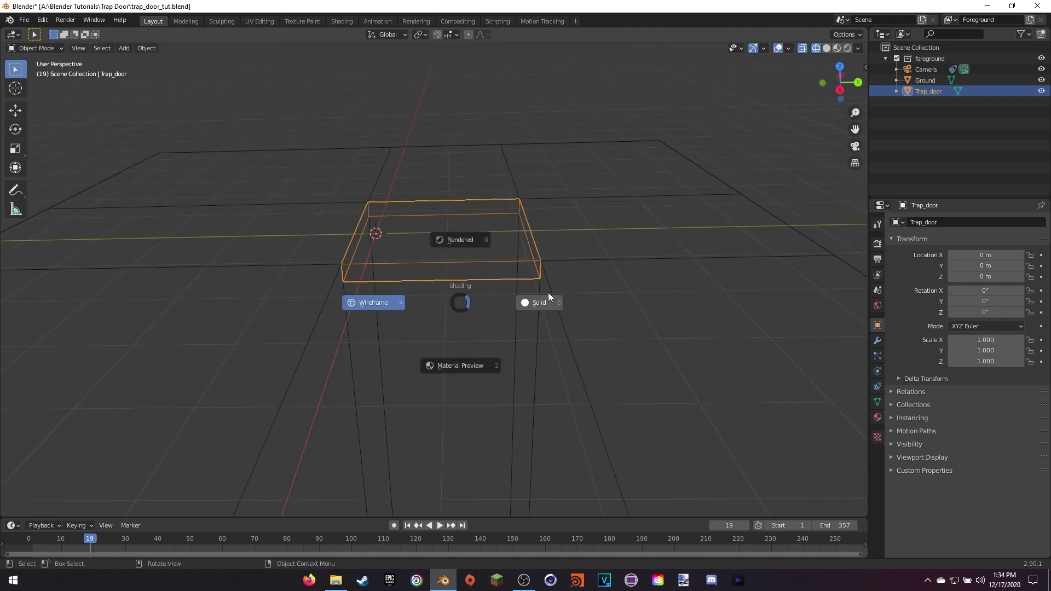
left_click(548, 294)
key("r")
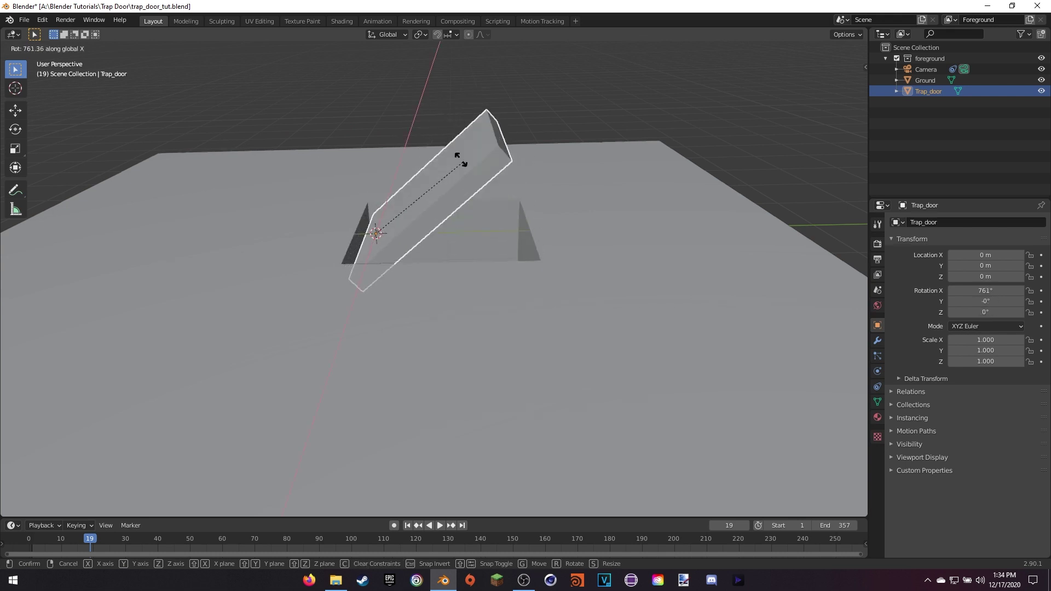
key("Escape")
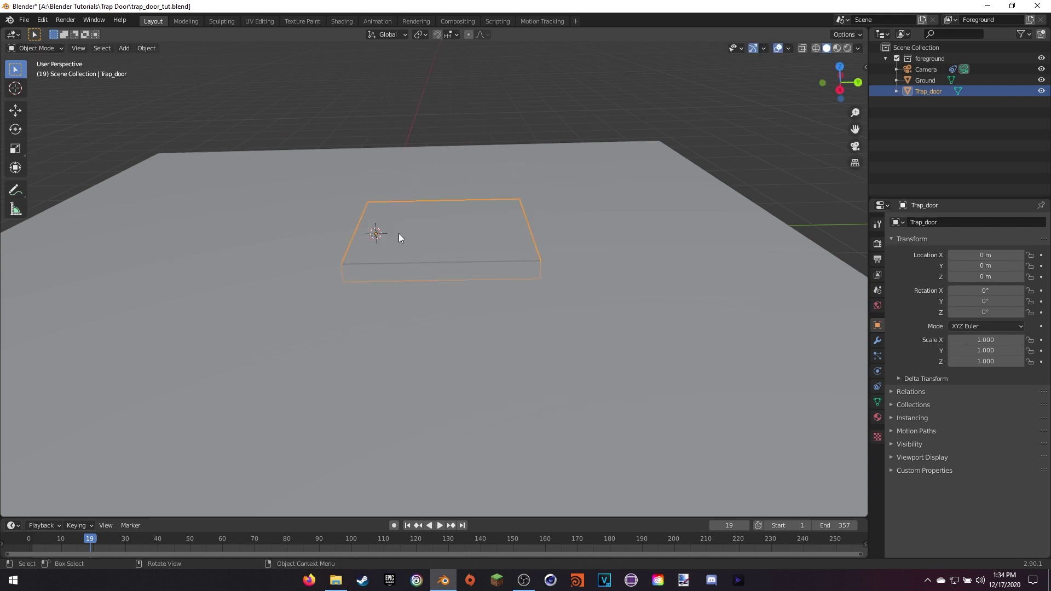
middle_click_drag(390, 248, 402, 167, "shift")
scroll(450, 259, "up", 4)
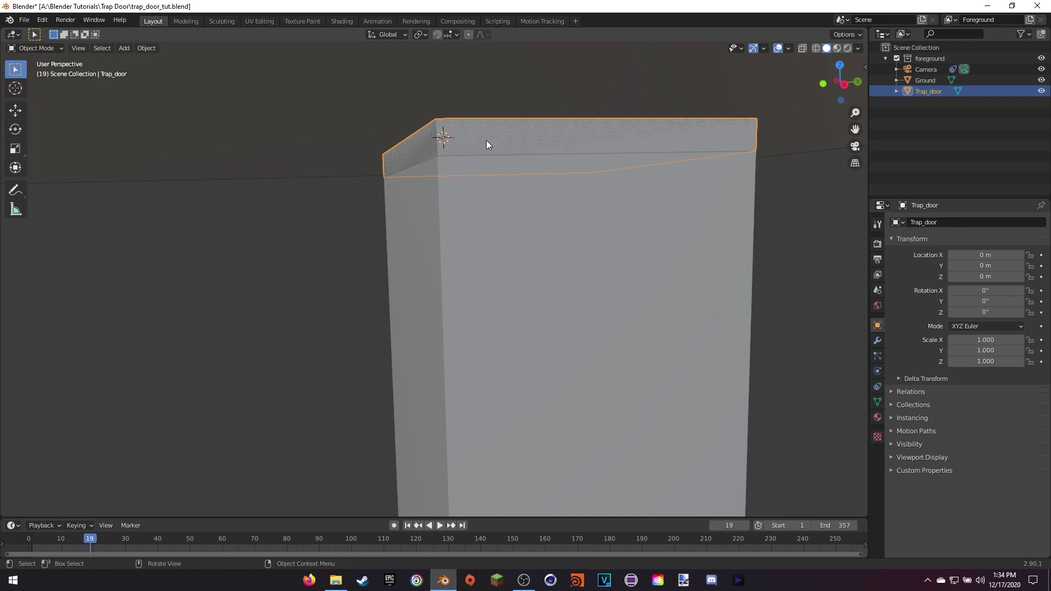
middle_click_drag(486, 140, 477, 167)
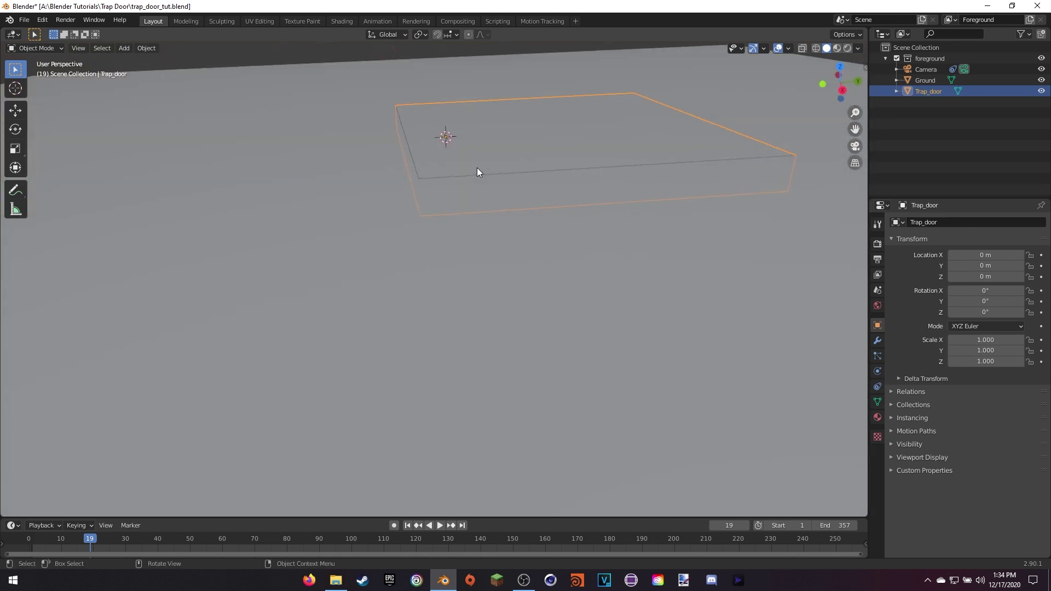
Select the whole Trap_door mesh and, in the right side view, move it about 0.31 m along Y to align its hinge edge with the origin.
key("Tab")
key("a")
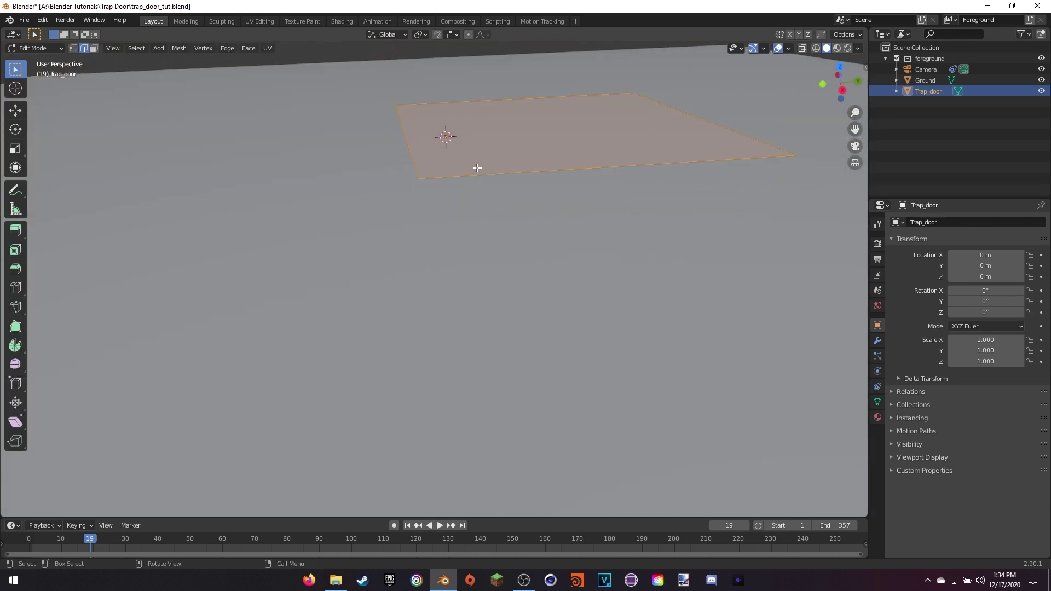
key("z")
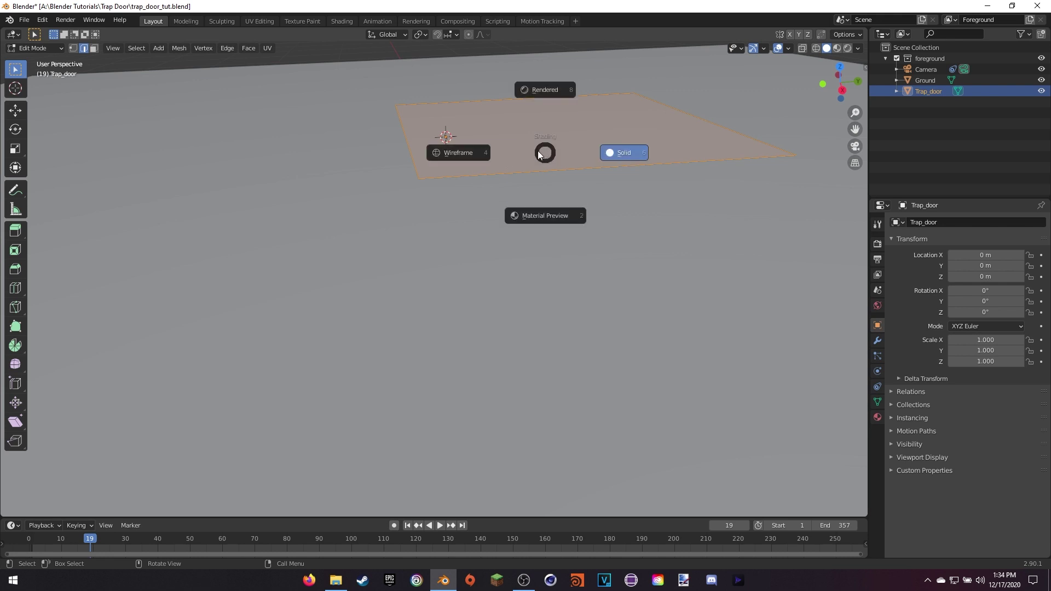
left_click(458, 150)
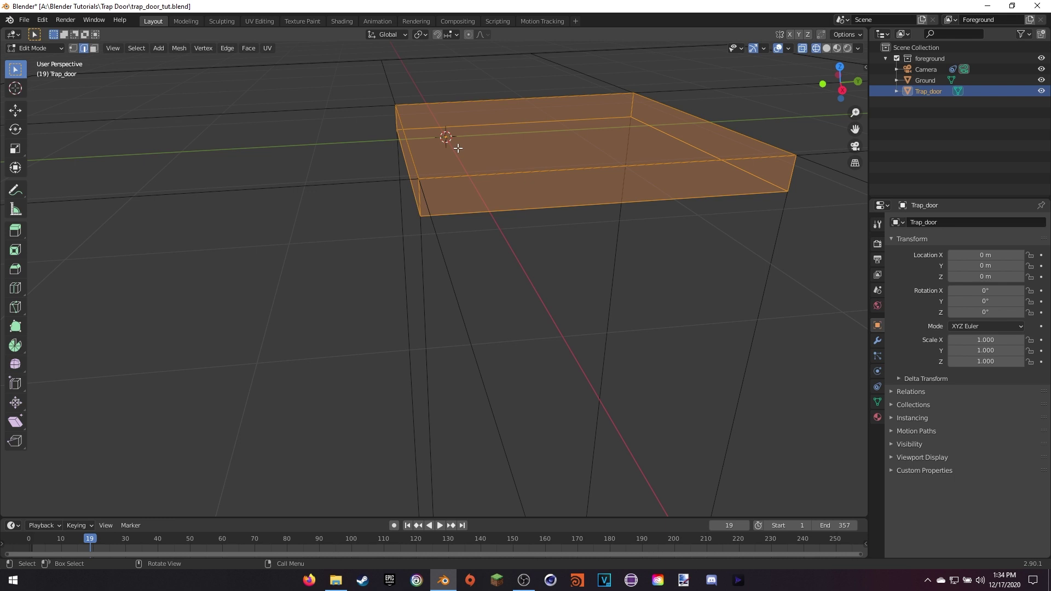
key("KP_1")
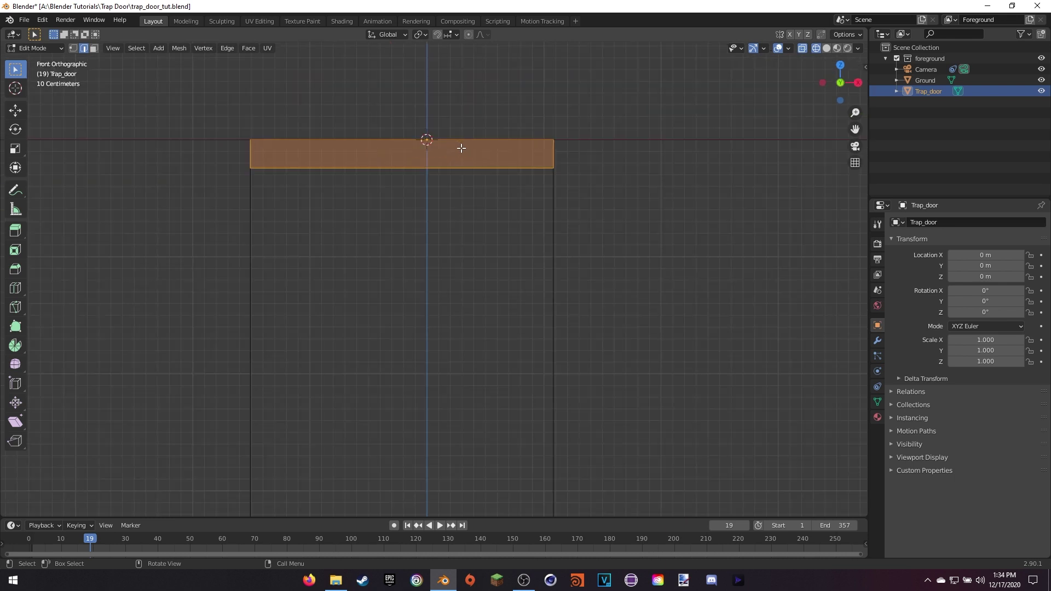
key("KP_3")
scroll(447, 139, "down", 5, "shift")
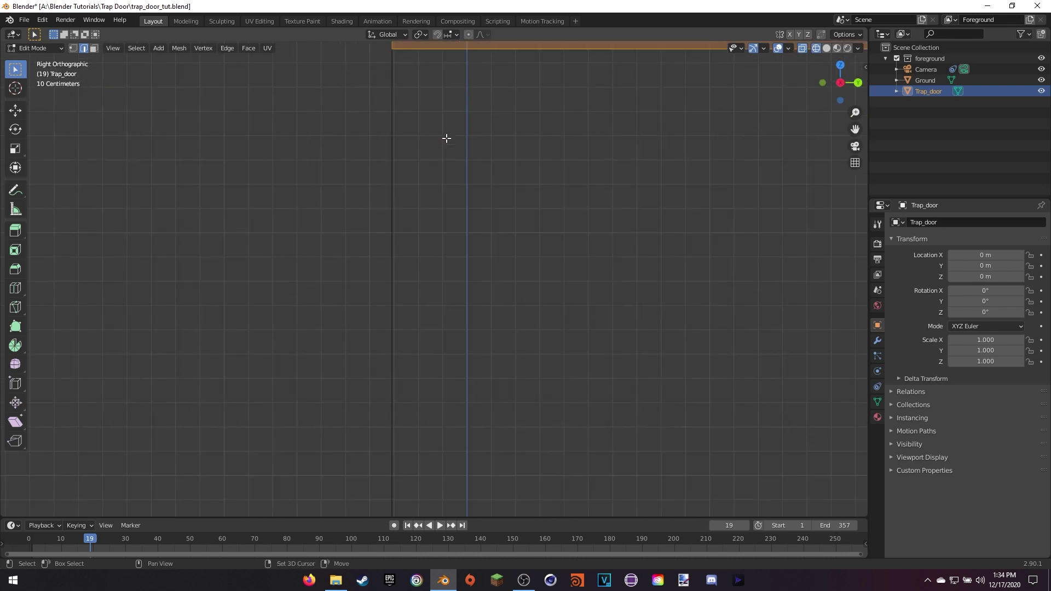
middle_click_drag(447, 139, 410, 326, "shift")
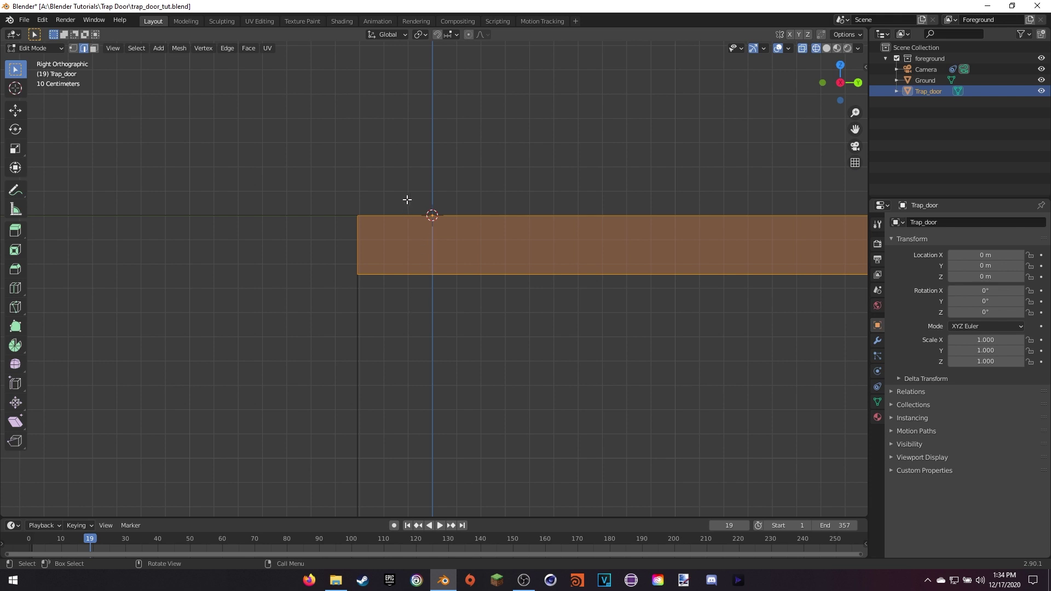
key("g")
key("y")
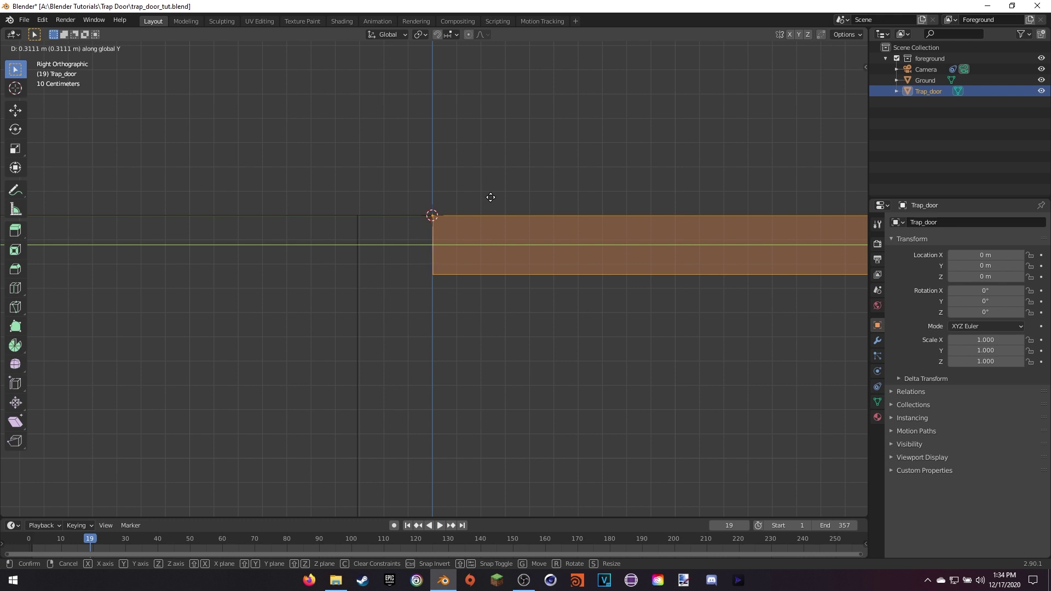
left_click(491, 197)
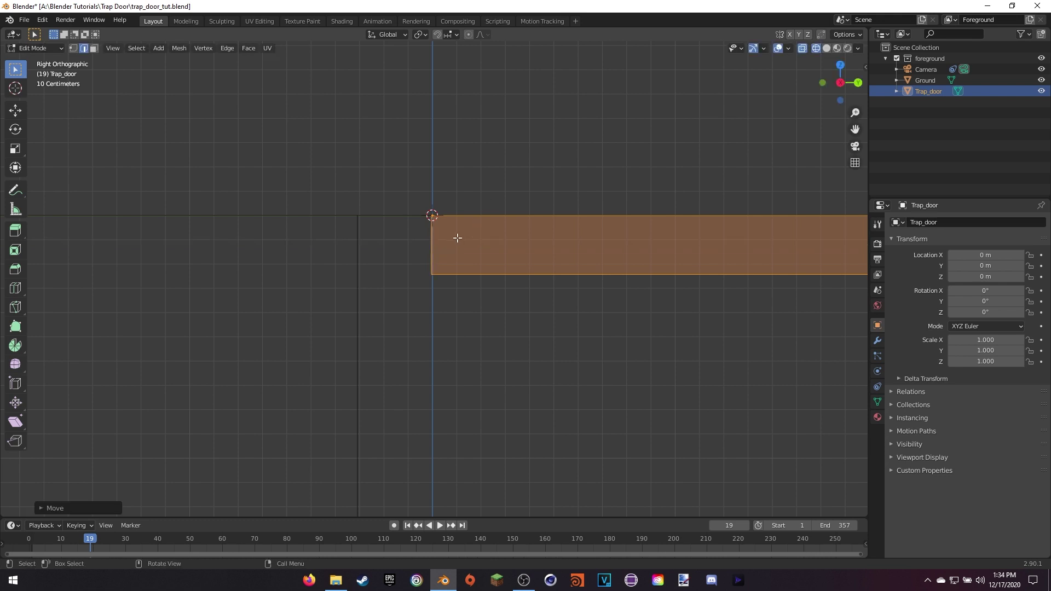
Raise the Trap_door mesh about 0.24 m along Z to bring its lower hinge corner onto the origin, then leave mesh editing.
key("g")
key("z")
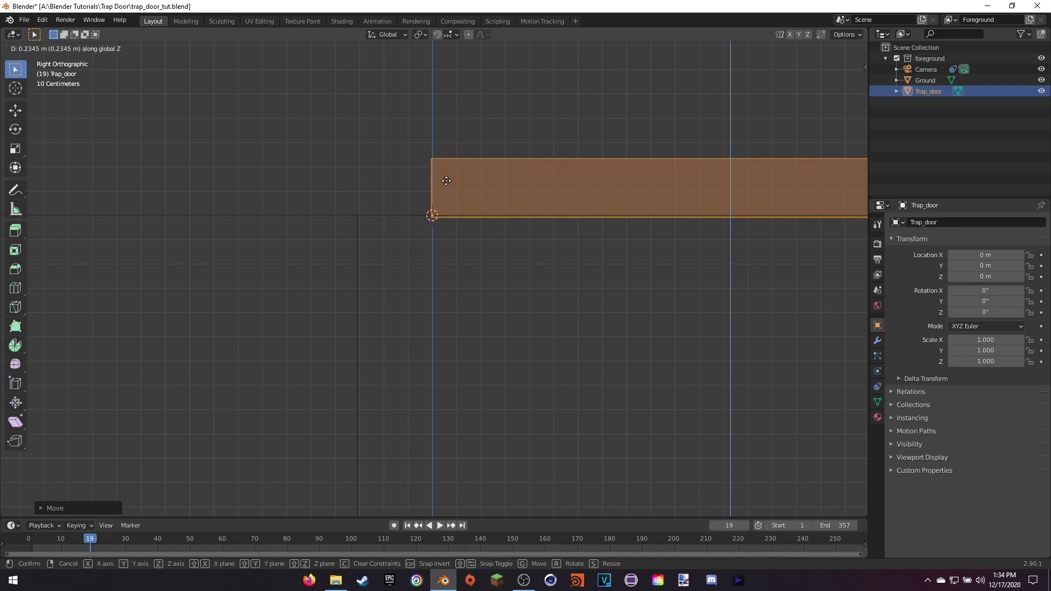
left_click(447, 179)
middle_click_drag(427, 202, 408, 230)
key("Tab")
Test the trap door's new hinge by rotating it about the X axis in solid shading, then cancel the rotation.
key("z")
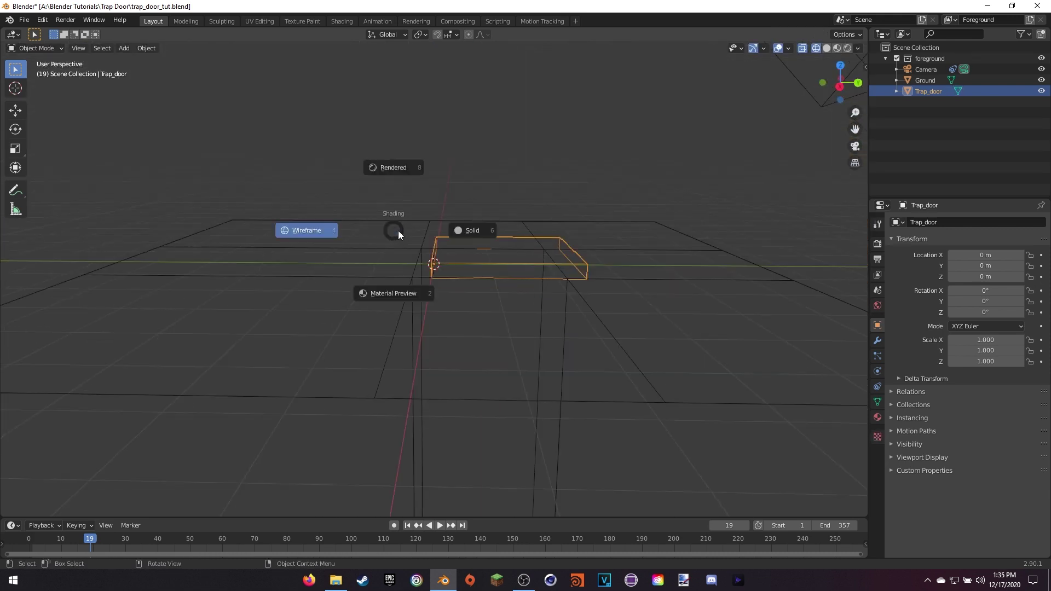
left_click(458, 227)
key("r")
key("x")
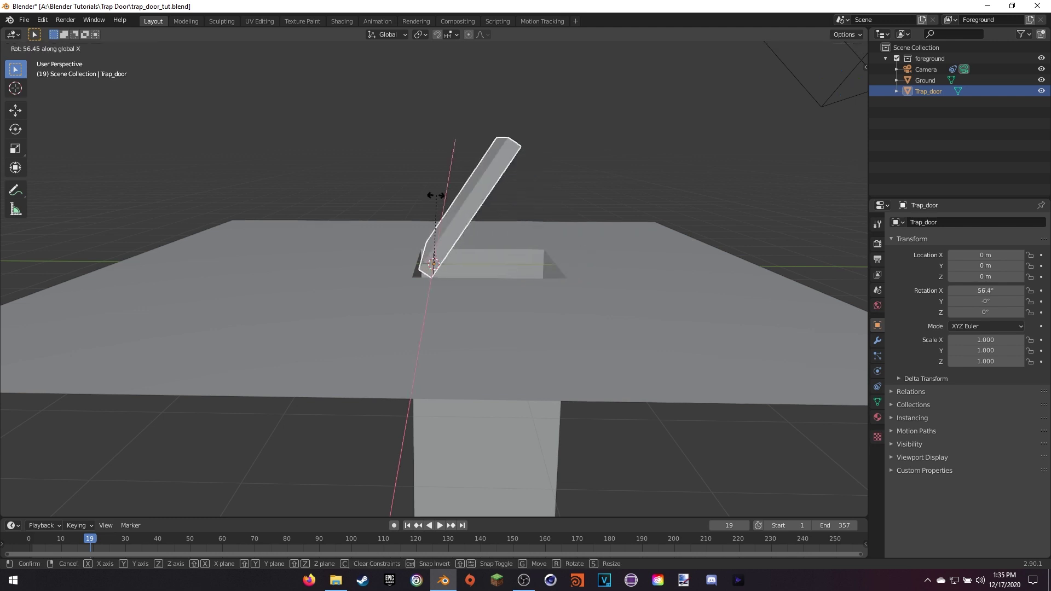
right_click(465, 242)
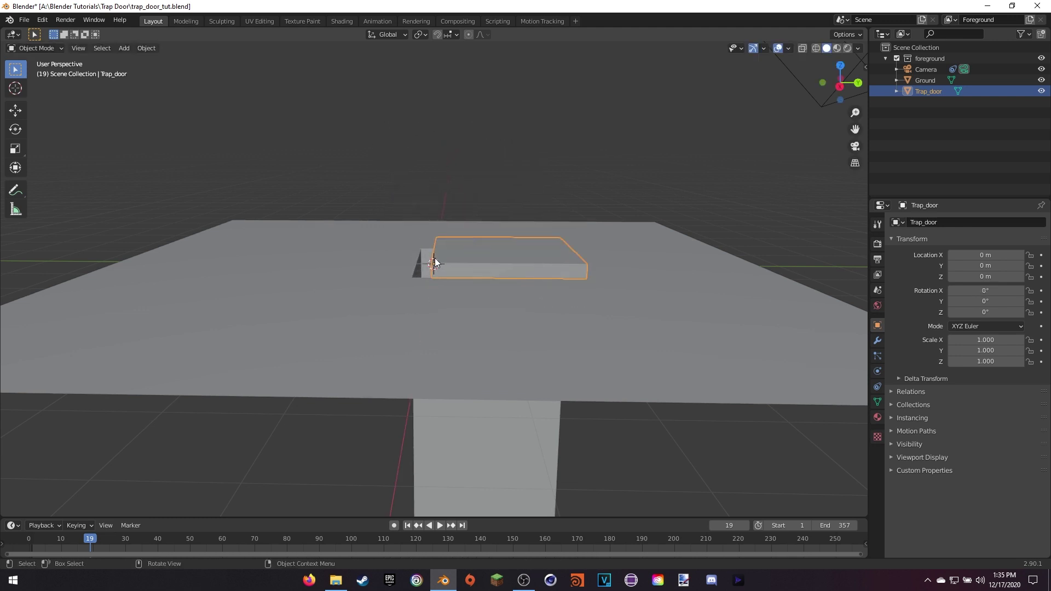
middle_click_drag(429, 270, 475, 274)
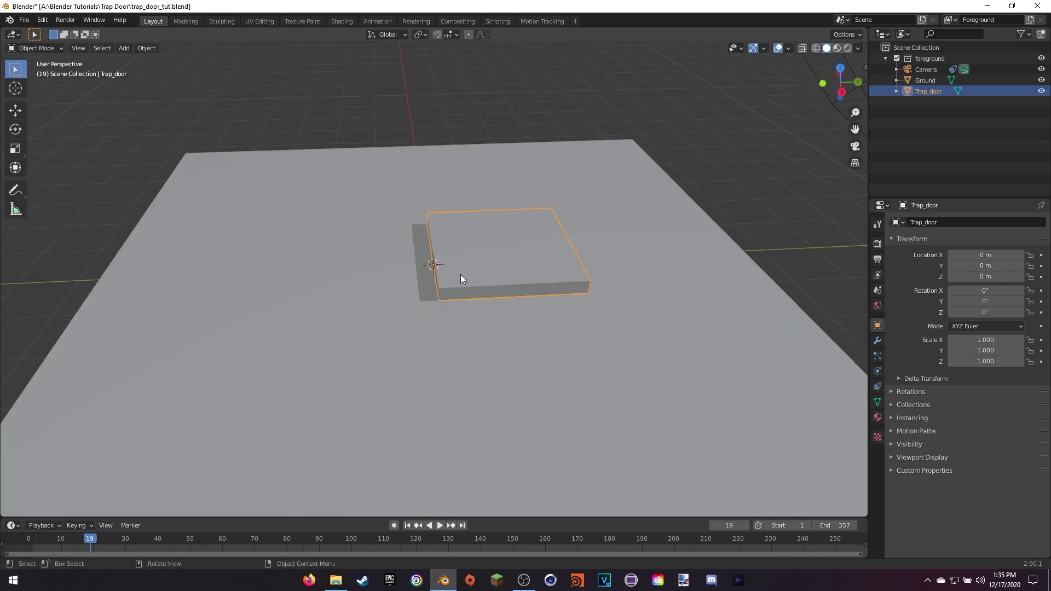
middle_click_drag(524, 298, 513, 263)
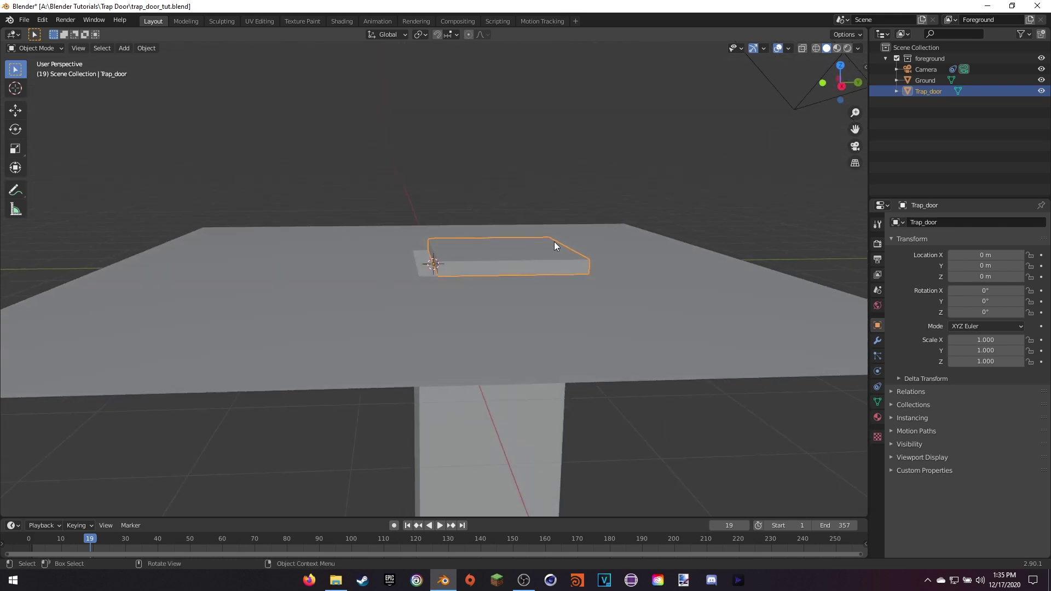
In the wireframe right side view, move the Trap_door object down along Z to -0.24137 m, making its top flush with the ground.
key("KP_1")
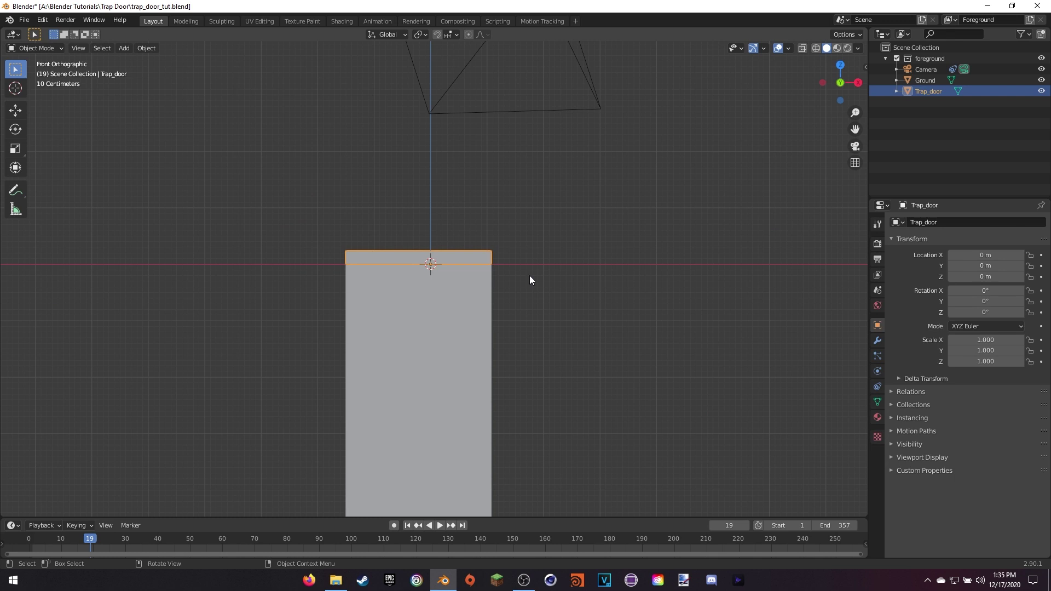
key("KP_3")
scroll(532, 275, "up", 4)
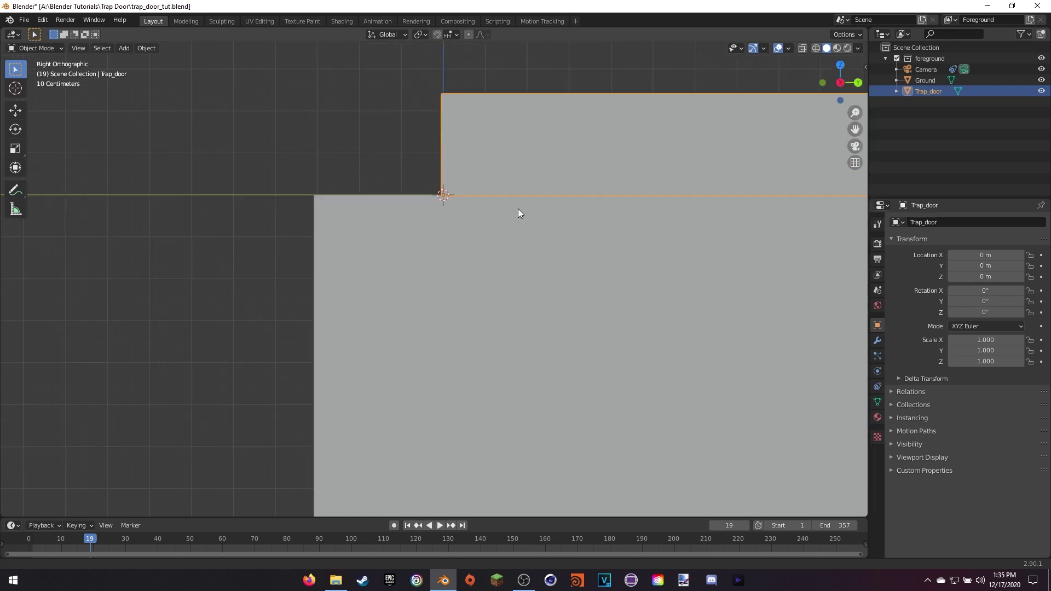
middle_click_drag(518, 210, 546, 279, "shift")
key("z")
left_click(464, 282)
key("g")
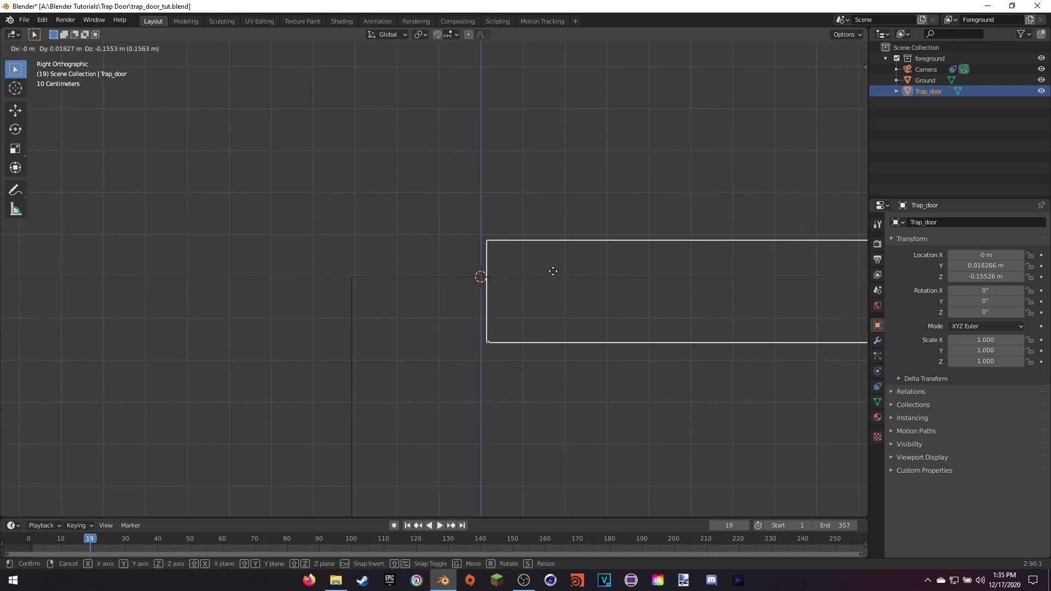
key("z")
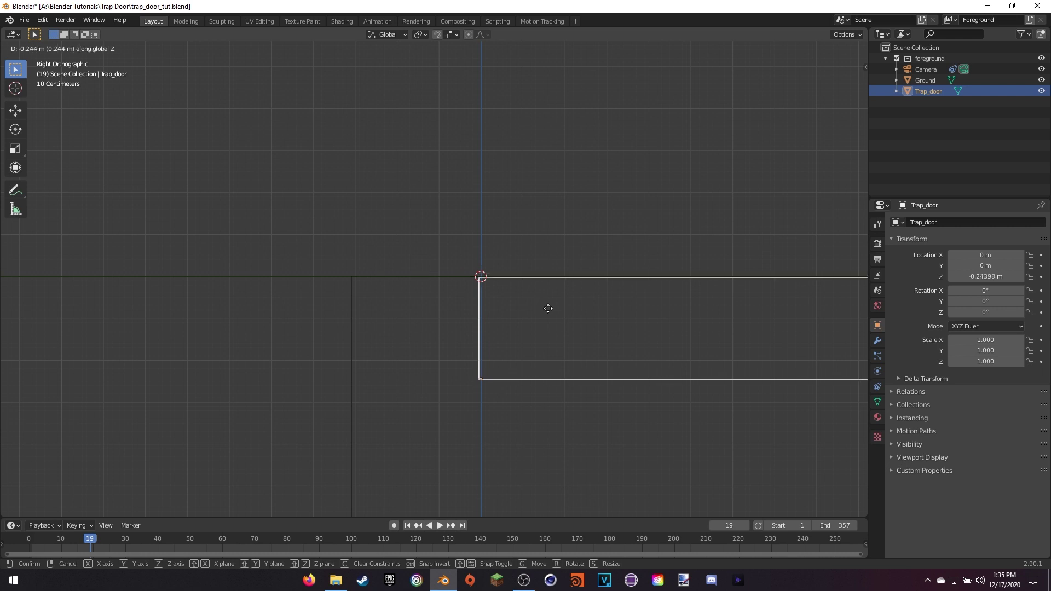
left_click(549, 308)
scroll(550, 310, "up", 5)
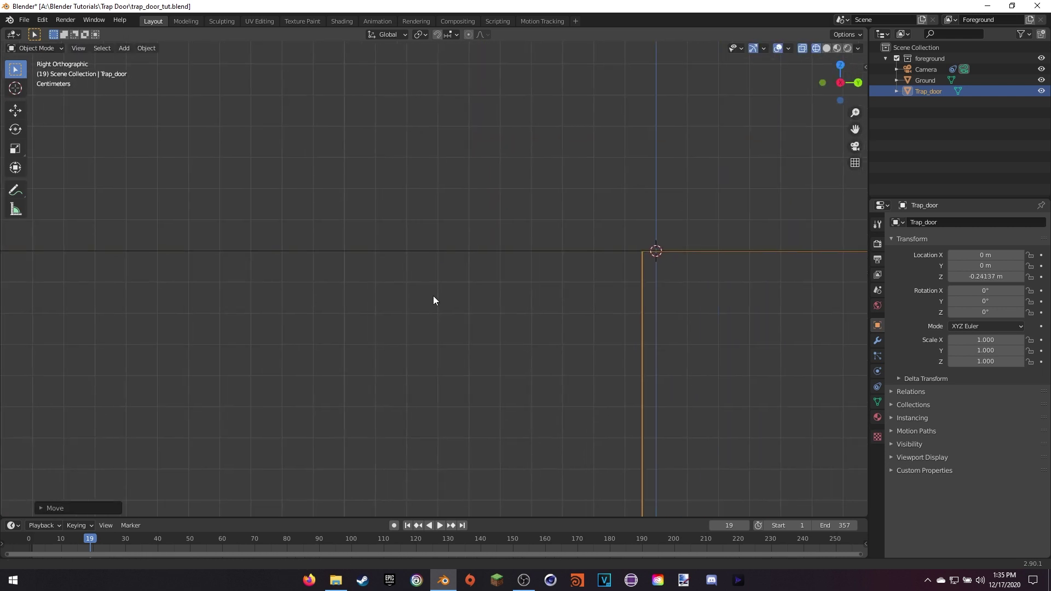
middle_click_drag(433, 296, 401, 296, "shift")
key("g")
key("z")
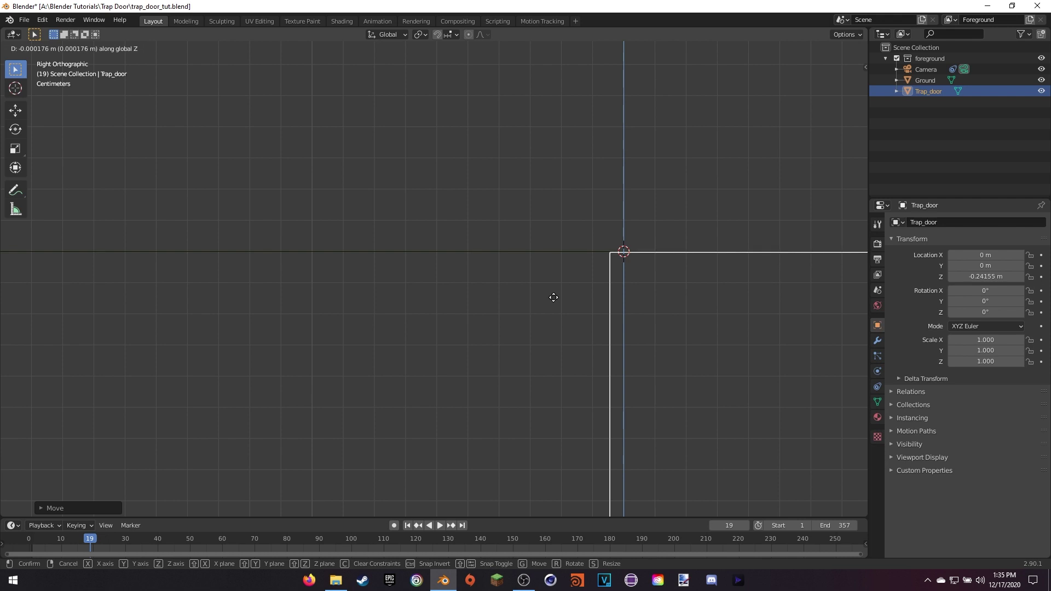
left_click(556, 298)
Move the trap door along Y to -0.30436 m, flush with the shaft's wall, and view it in solid shading through the camera.
scroll(638, 320, "down", 6)
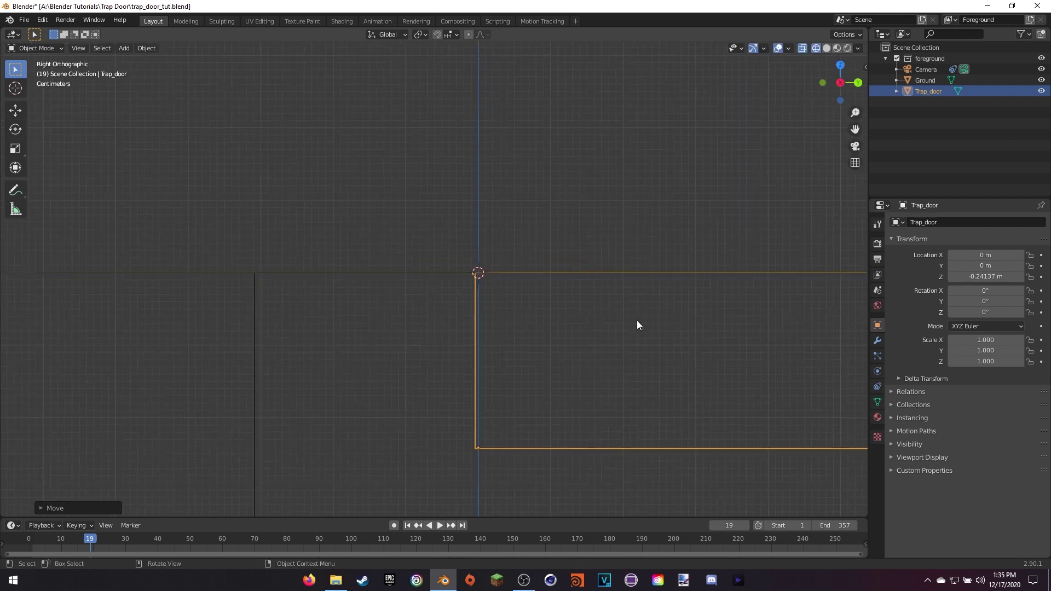
key("g")
key("y")
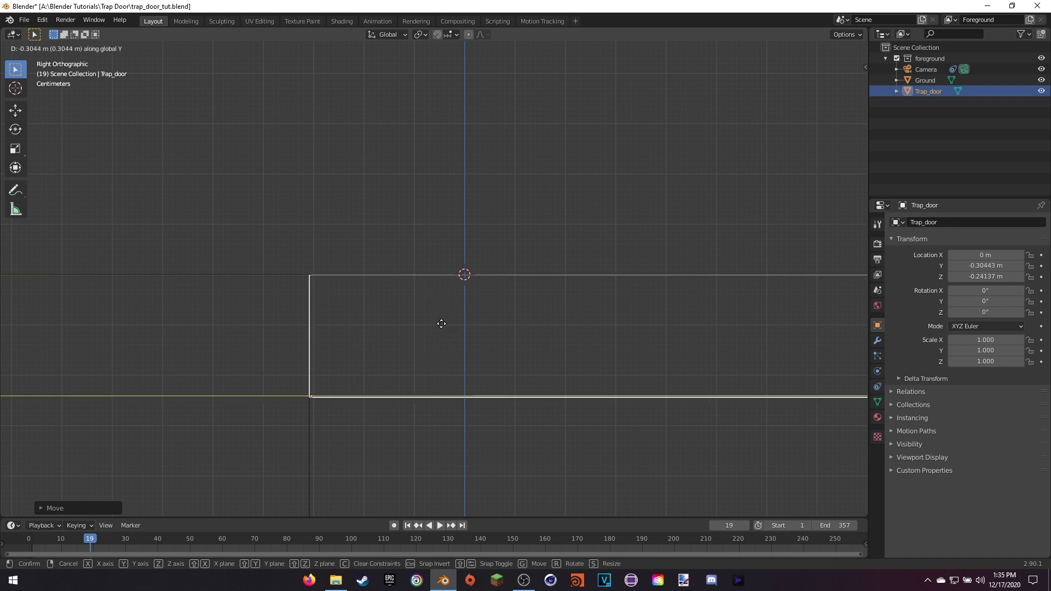
left_click(441, 324)
middle_click_drag(442, 323, 529, 294)
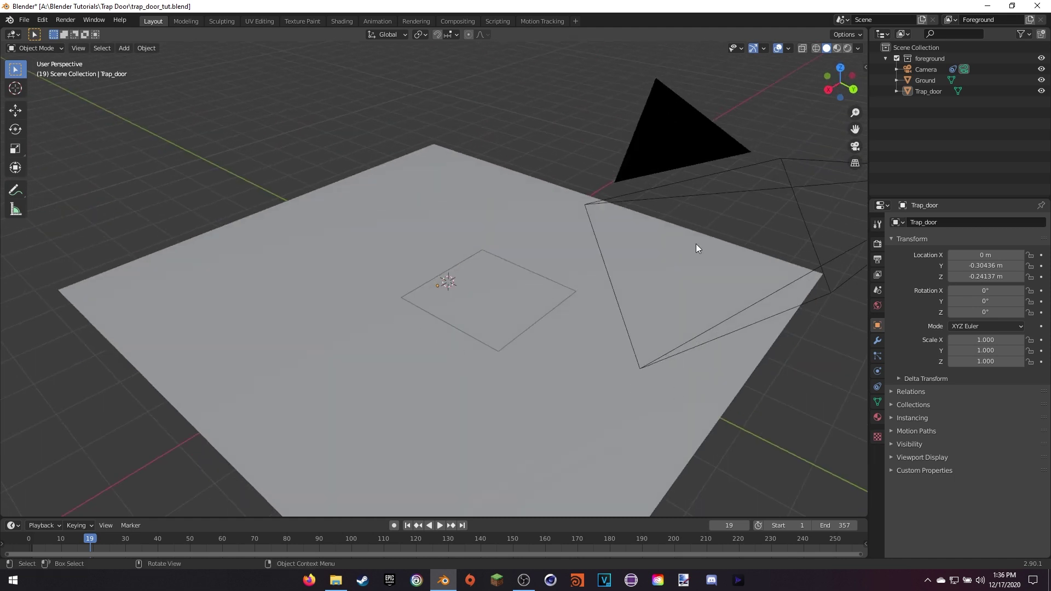
key("KP_0")
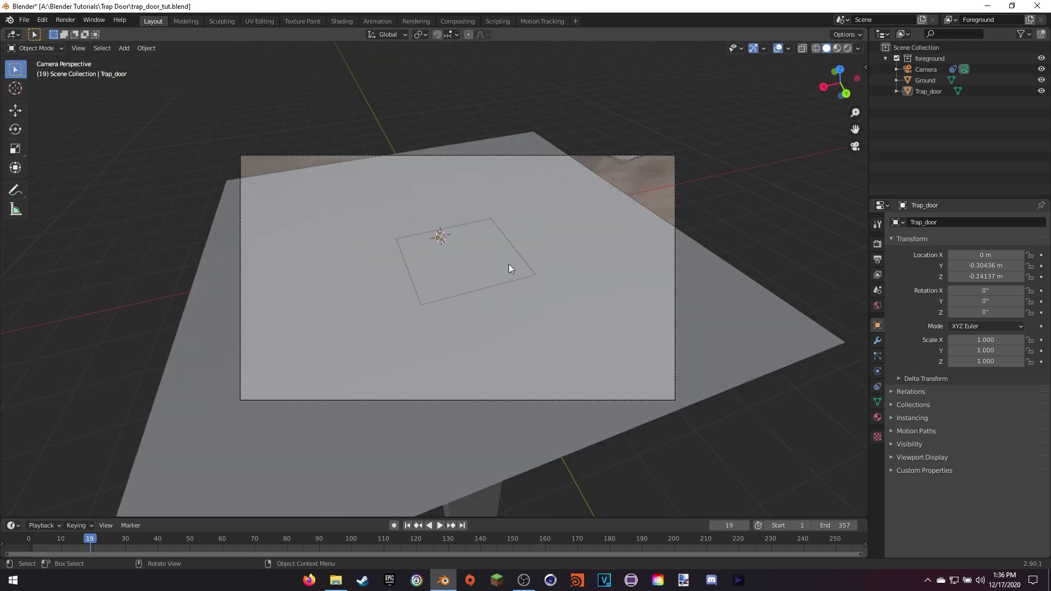
Hide the Trap_door object in the viewport to expose the shaft opening, and save the file.
left_click(509, 265)
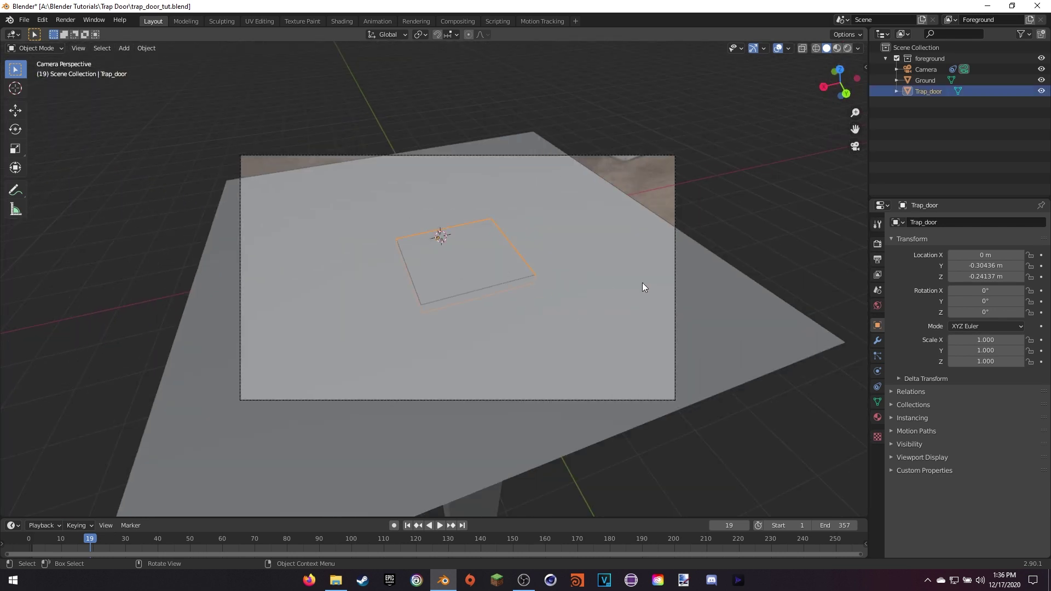
key("h")
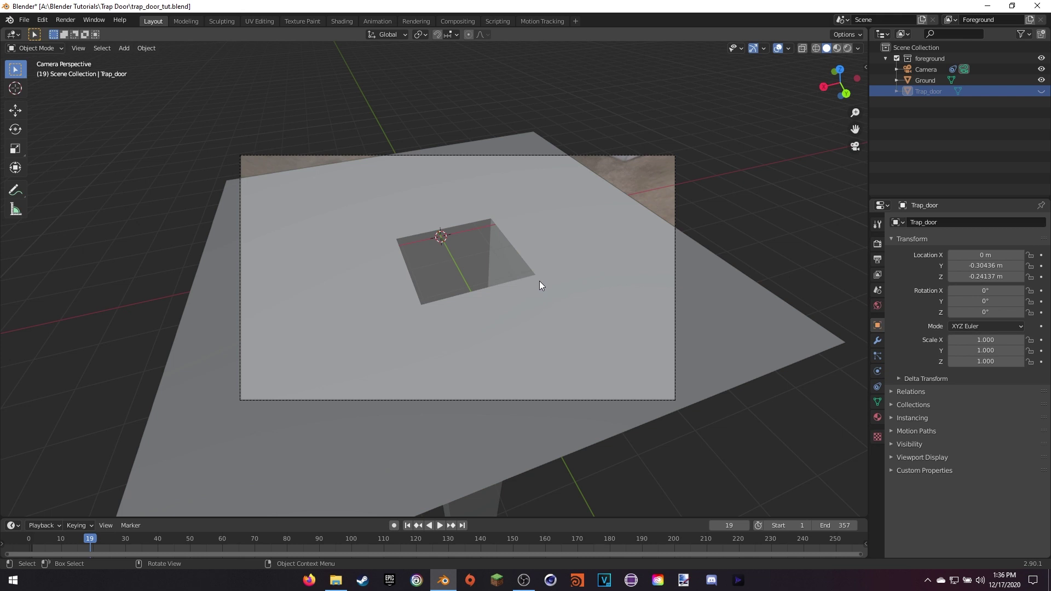
key("ctrl+s")
Give the Ground object a new material named Hole, then enter mesh editing on it.
left_click(530, 218)
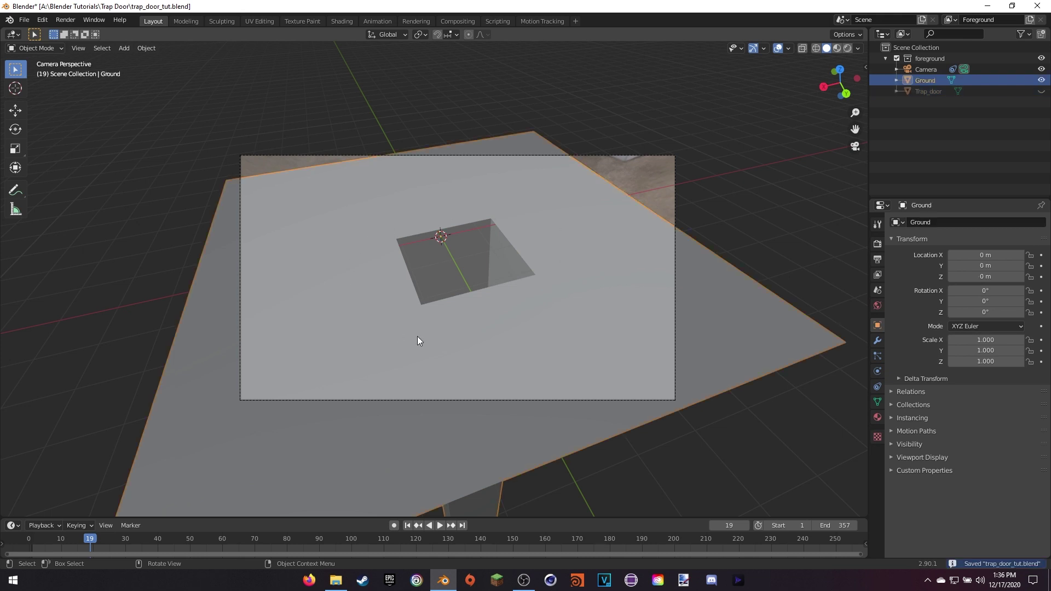
left_click(878, 417)
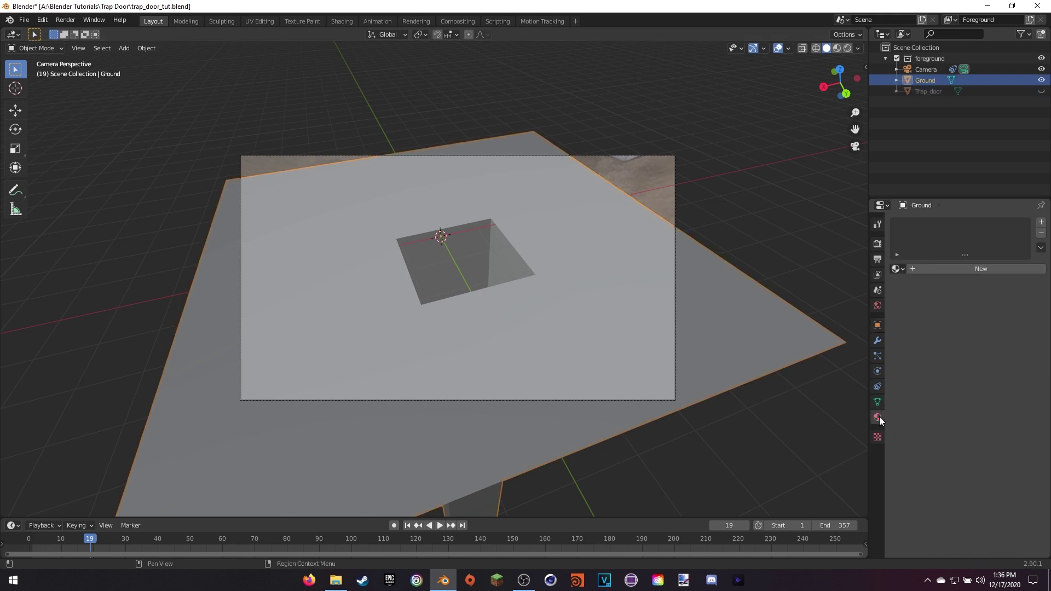
left_click(965, 268)
double_click(951, 262)
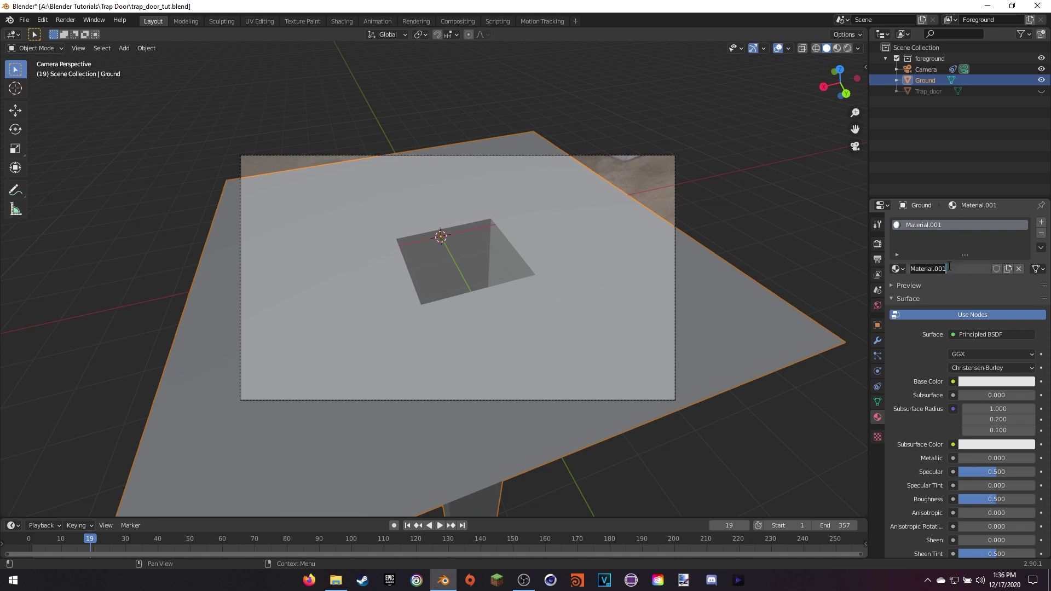
type("Hole")
key("Return")
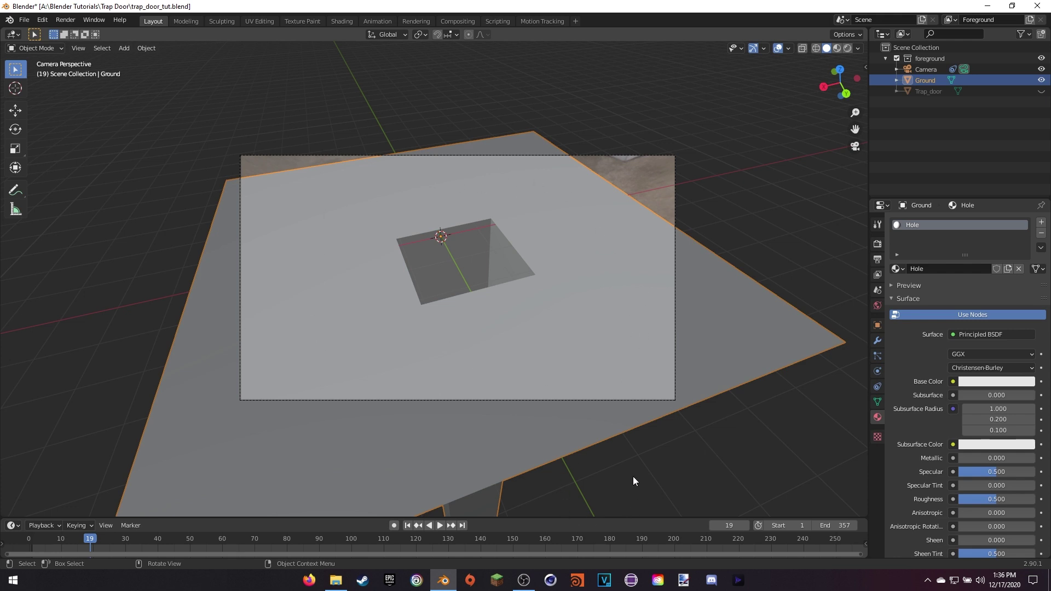
key("Tab")
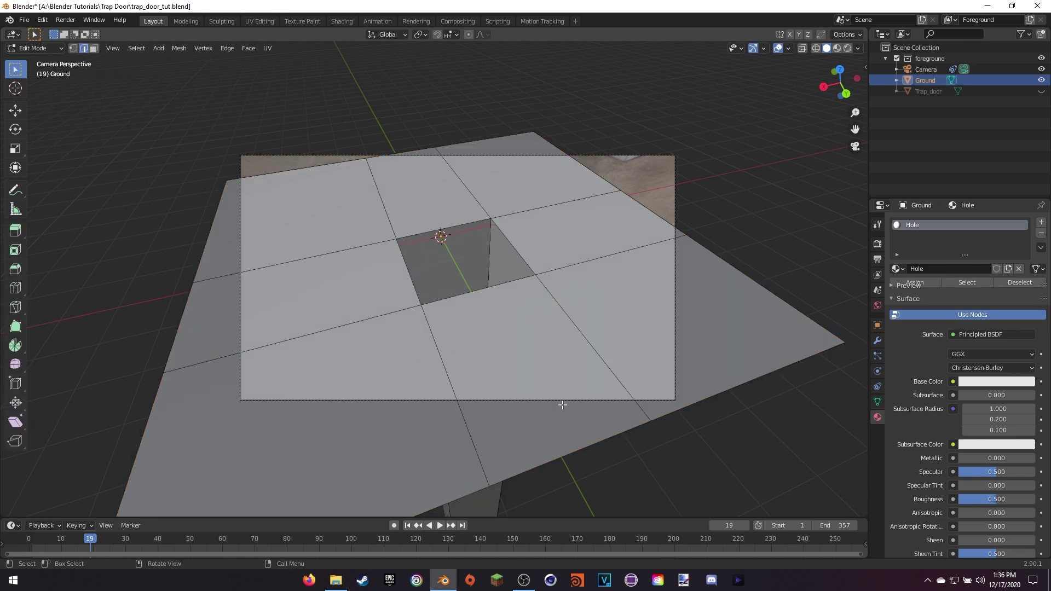
Temporarily hide the three ground faces nearest the camera to examine the shaft beneath, then reveal them again.
left_click(555, 376)
left_click(328, 416, "shift")
left_click(619, 321, "shift")
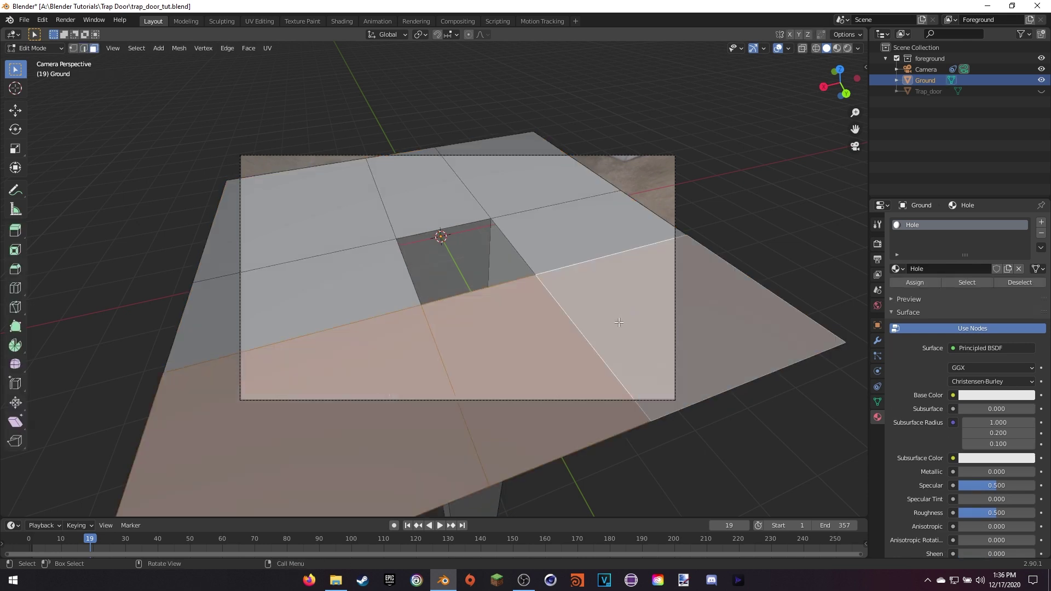
key("h")
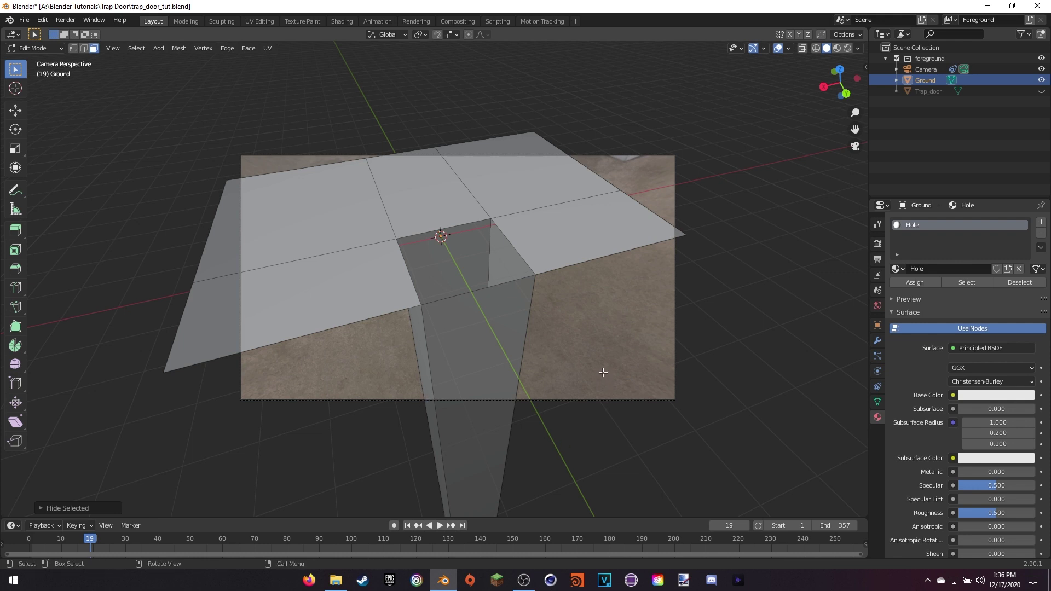
key("alt+h")
Add a second material slot with a new material named Holdout and assign it to the eight ground faces surrounding the hole.
left_click(525, 340)
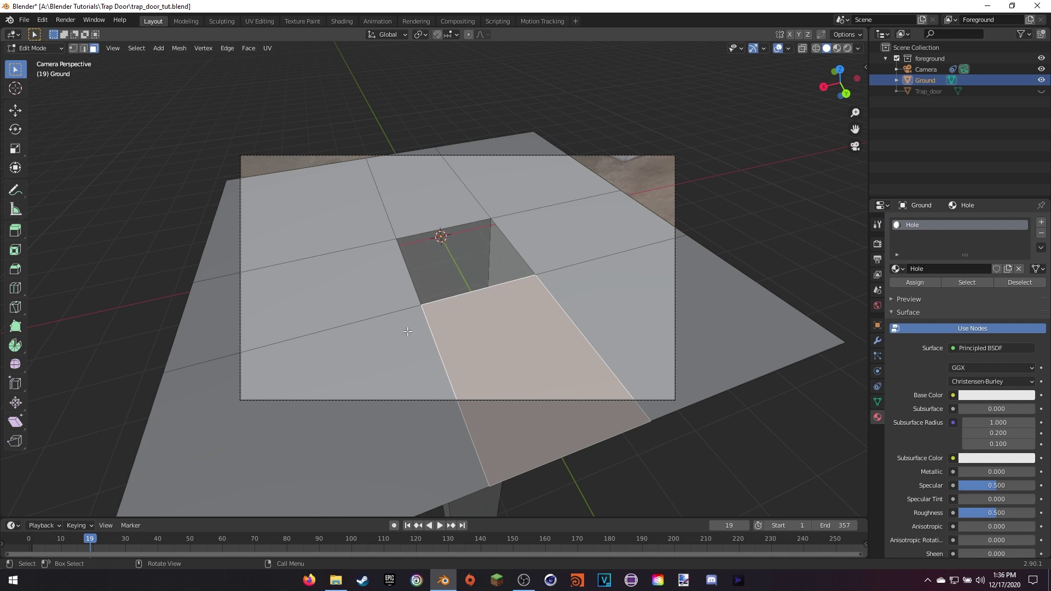
left_click(387, 340, "shift")
left_click(348, 277, "shift")
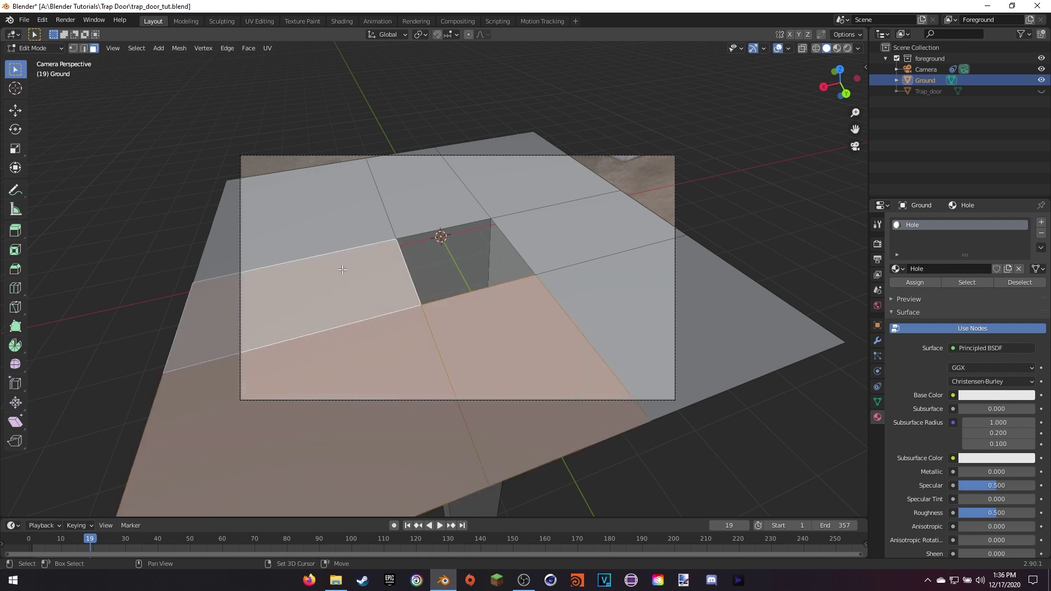
left_click(351, 220, "shift")
left_click(427, 203, "shift")
left_click(522, 191, "shift")
left_click(569, 230, "shift")
left_click(616, 271, "shift")
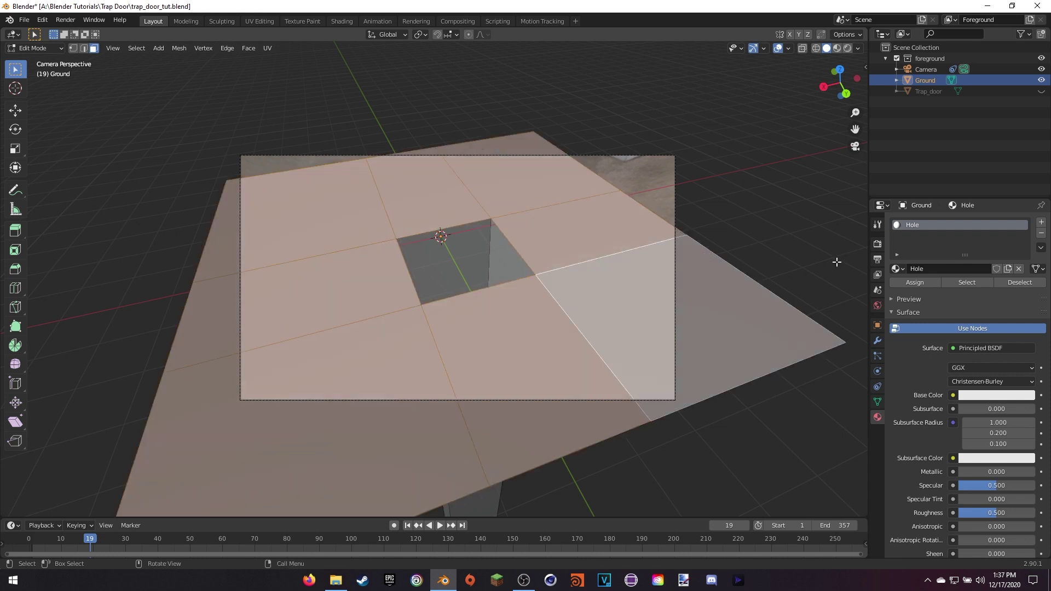
left_click(1041, 223)
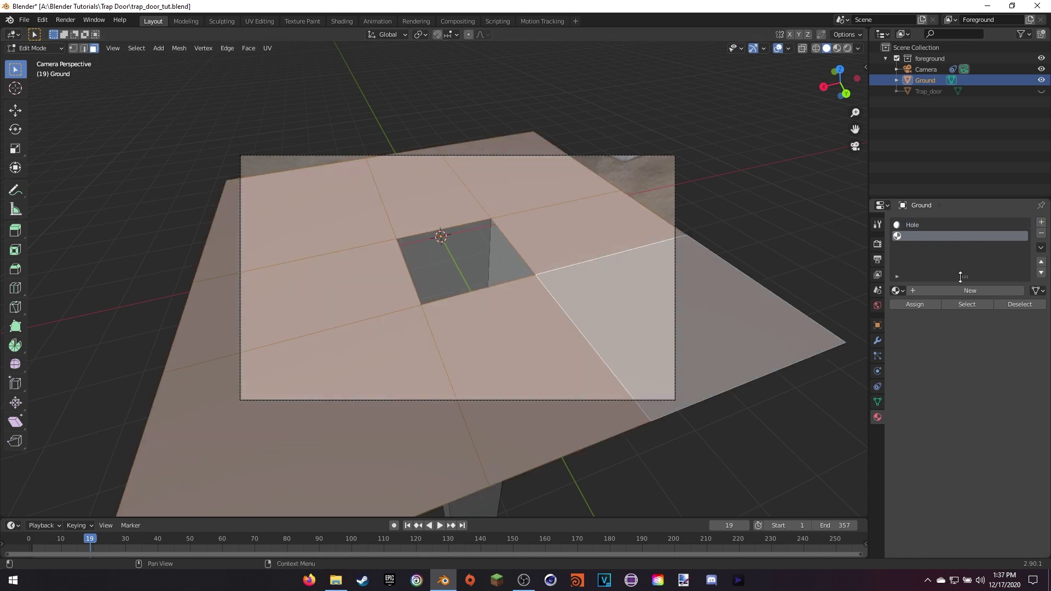
left_click(957, 290)
double_click(958, 291)
type("Holdout")
key("Return")
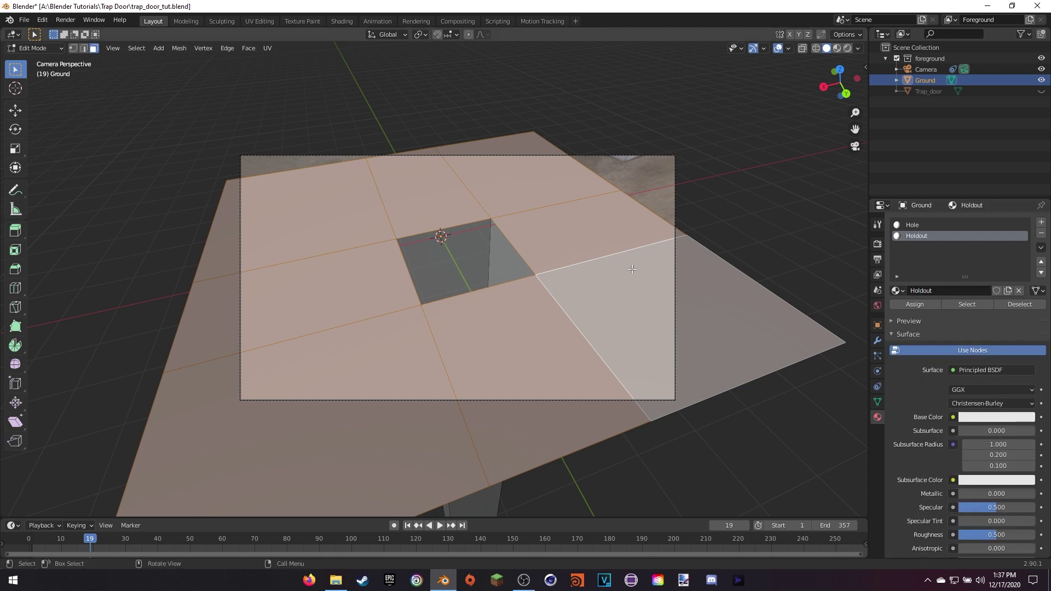
left_click(929, 303)
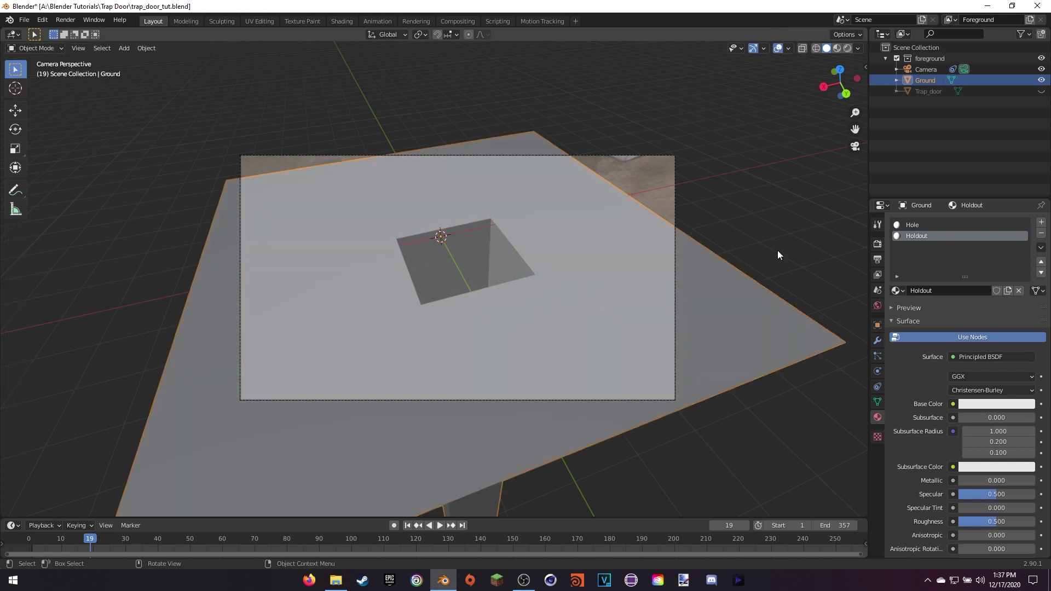
Check which material is assigned to a shaft wall face and to a ground face, then leave mesh editing.
left_click(507, 248)
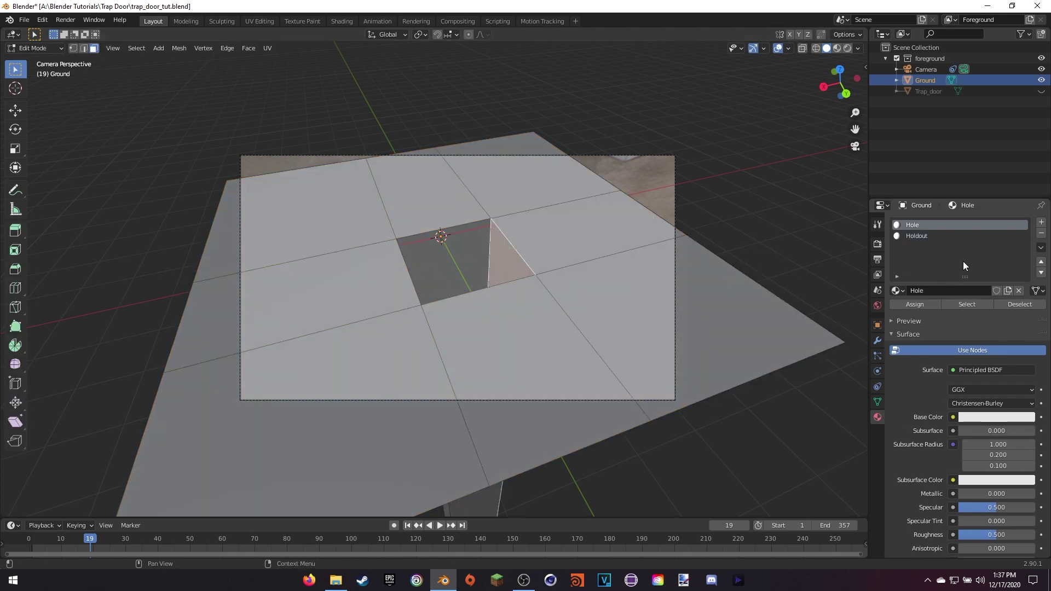
left_click(521, 312)
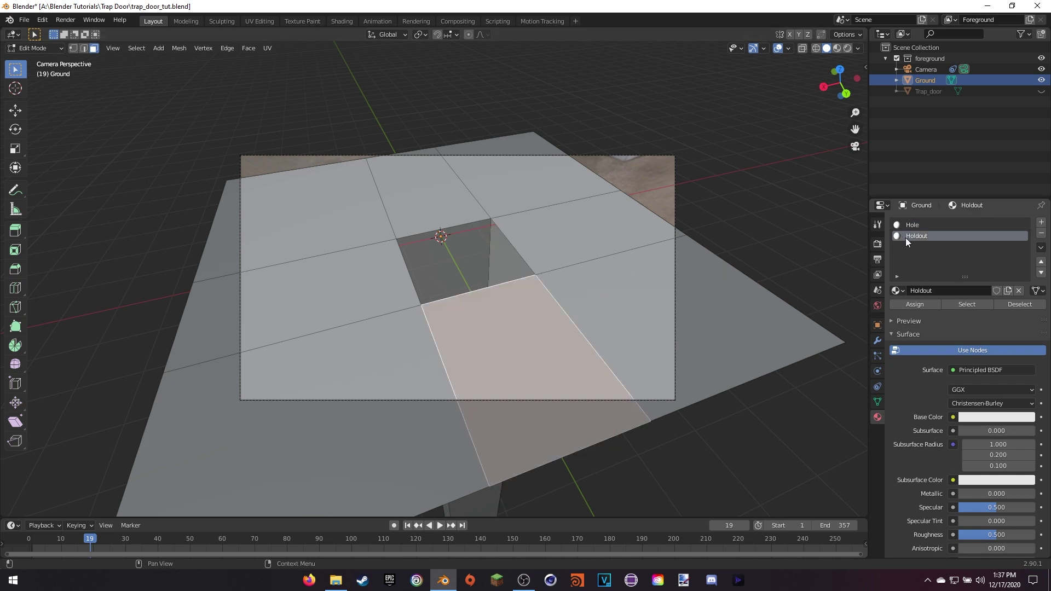
key("Tab")
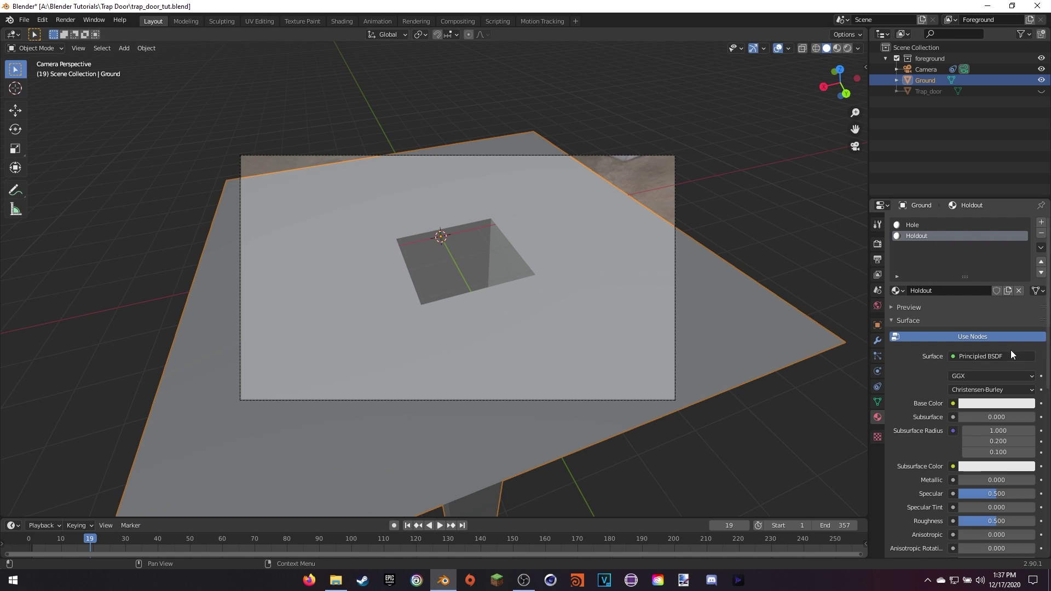
Change the Holdout material's surface shader to Holdout and preview it through the camera in rendered shading.
left_click(988, 355)
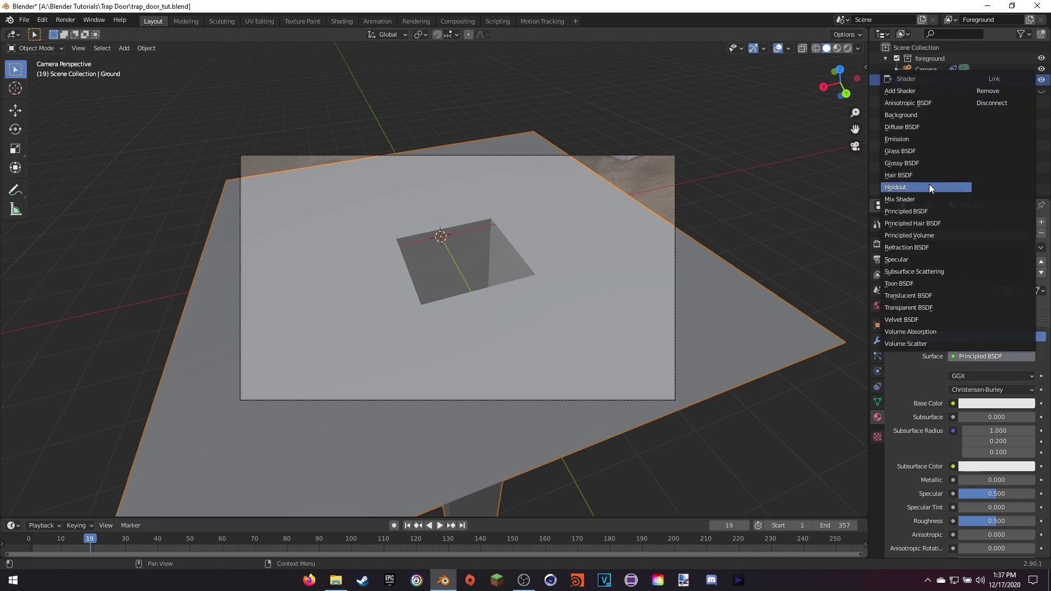
left_click(908, 187)
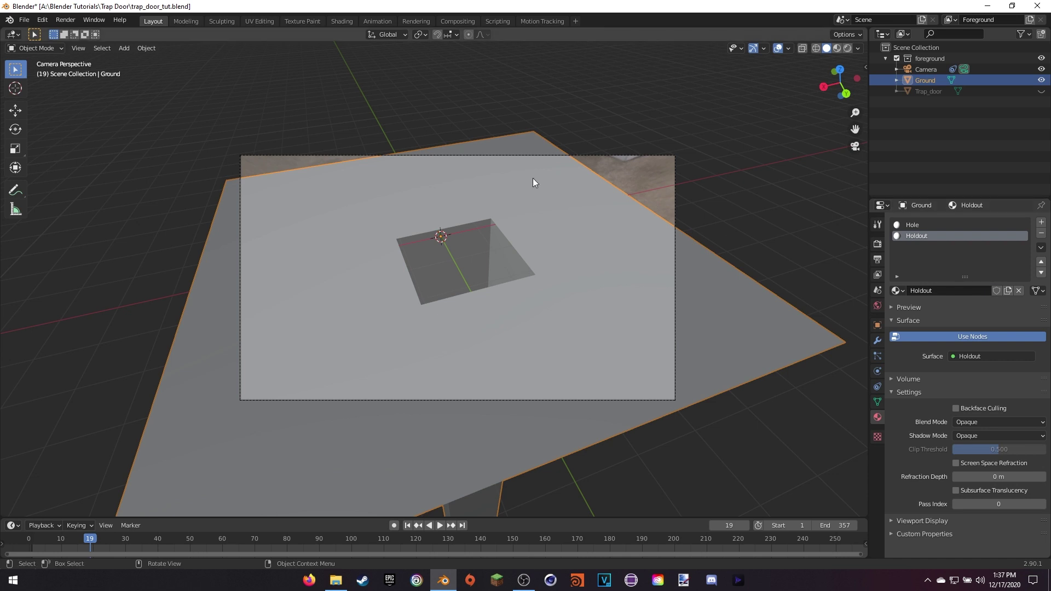
key("z")
left_click(529, 153)
scroll(336, 360, "up", 2)
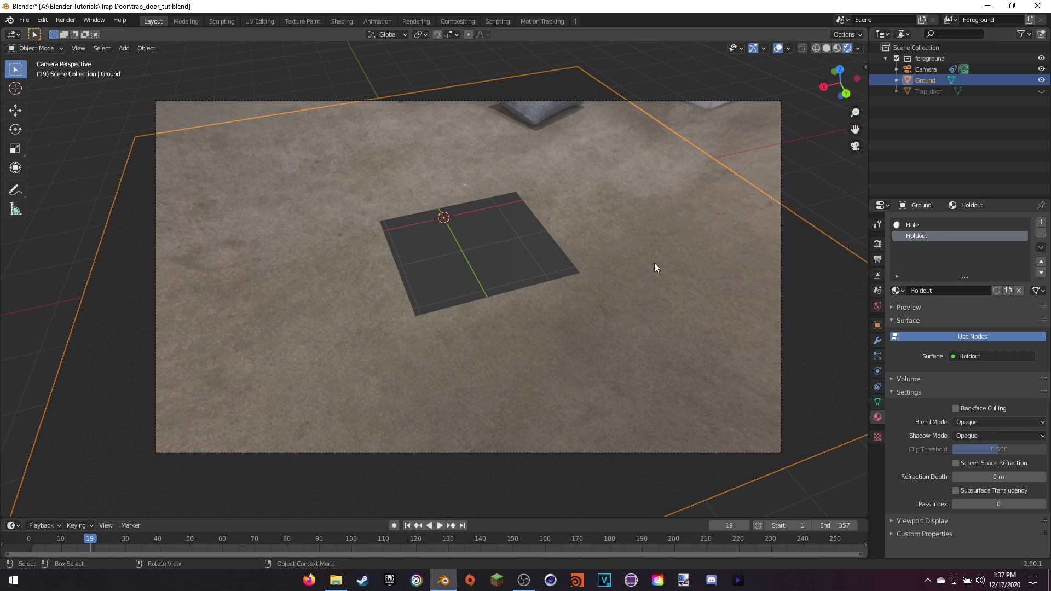
Make the render's film background transparent.
left_click(878, 244)
left_click(899, 442)
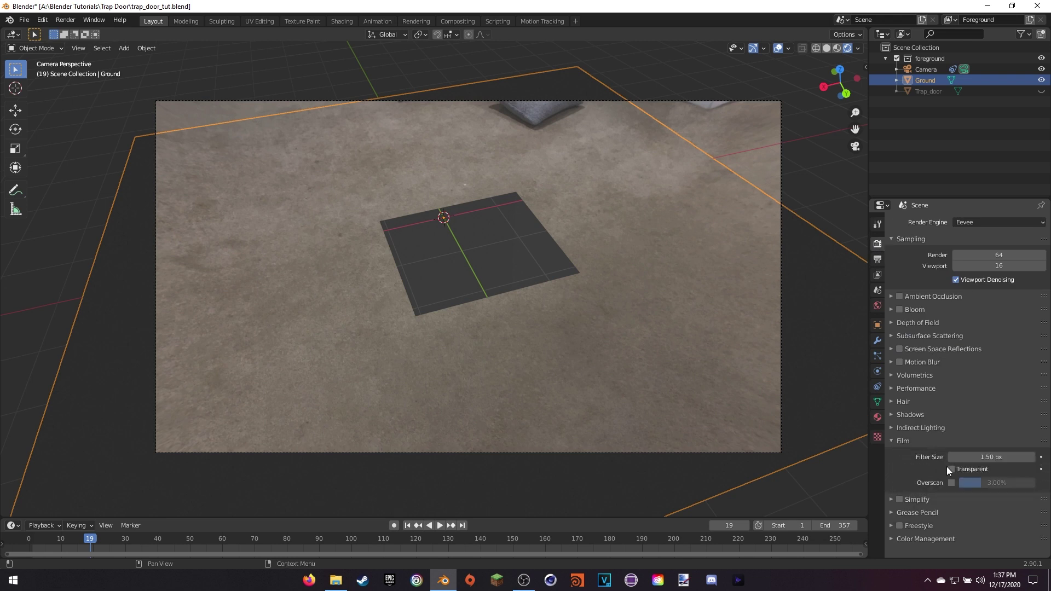
left_click(950, 470)
left_click(898, 442)
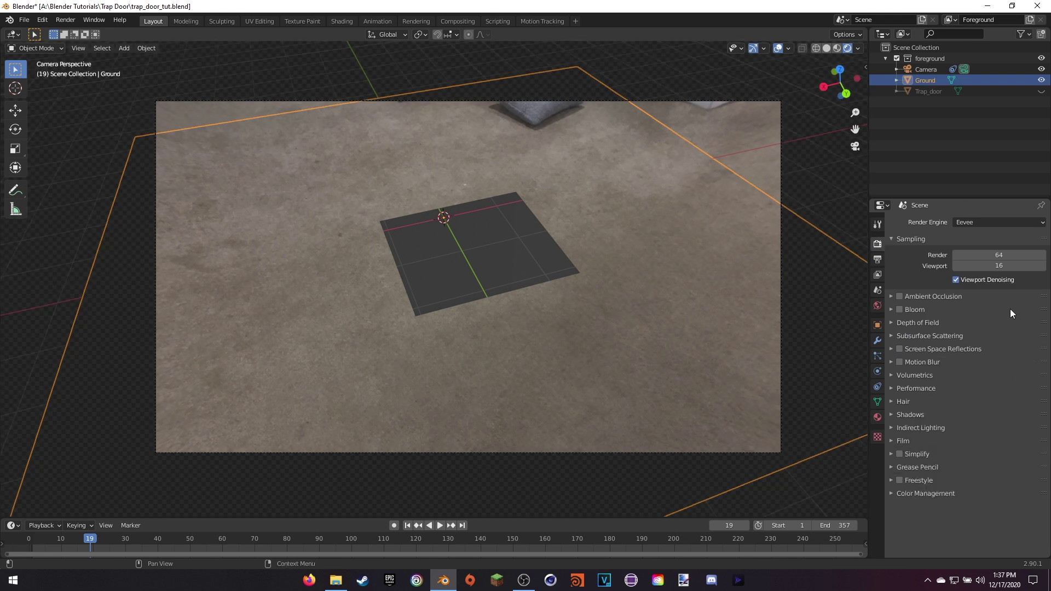
Switch the scene's render engine to Cycles.
left_click(982, 222)
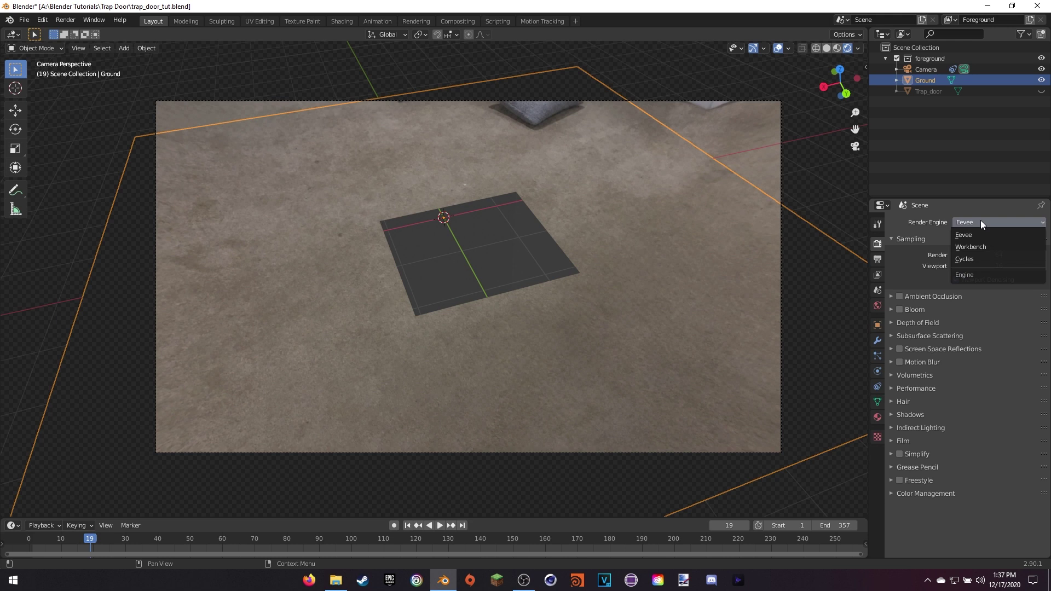
left_click(975, 255)
left_click(974, 252)
left_click(971, 268)
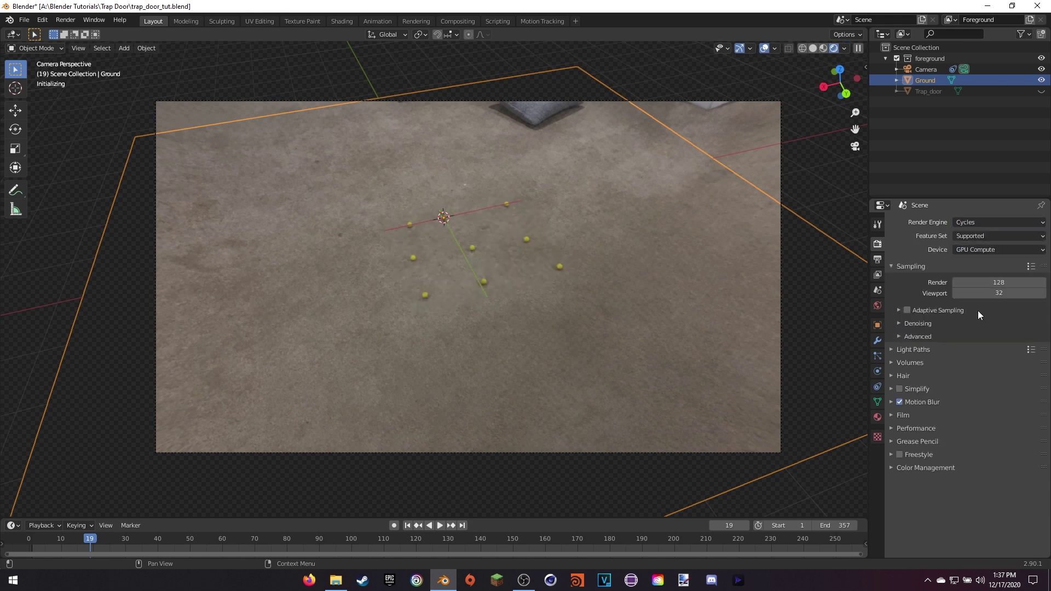
Enable adaptive sampling and viewport denoising for Cycles.
left_click(907, 311)
left_click(901, 323)
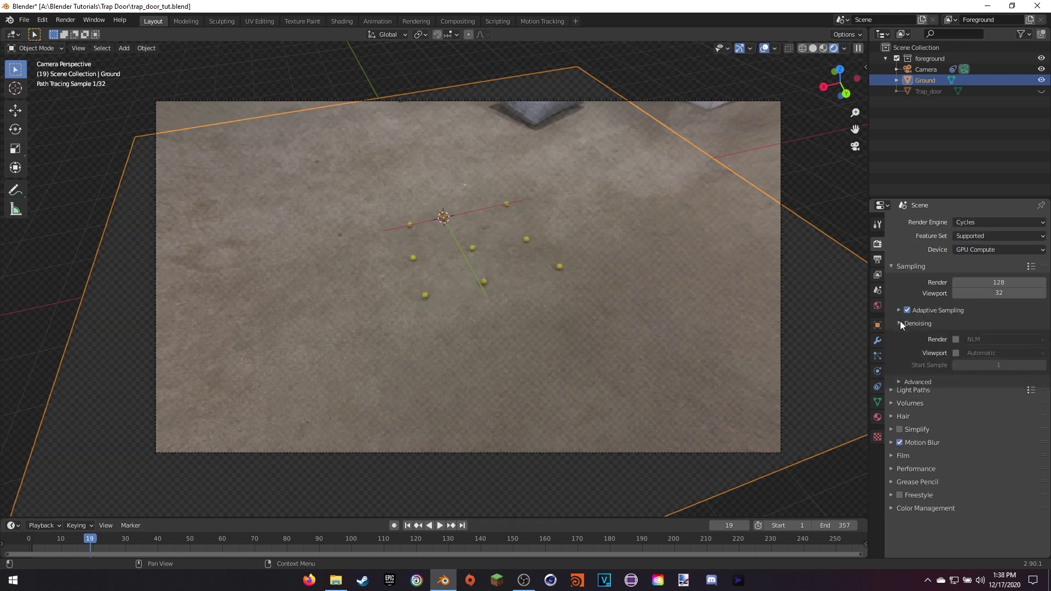
left_click(956, 353)
left_click(903, 324)
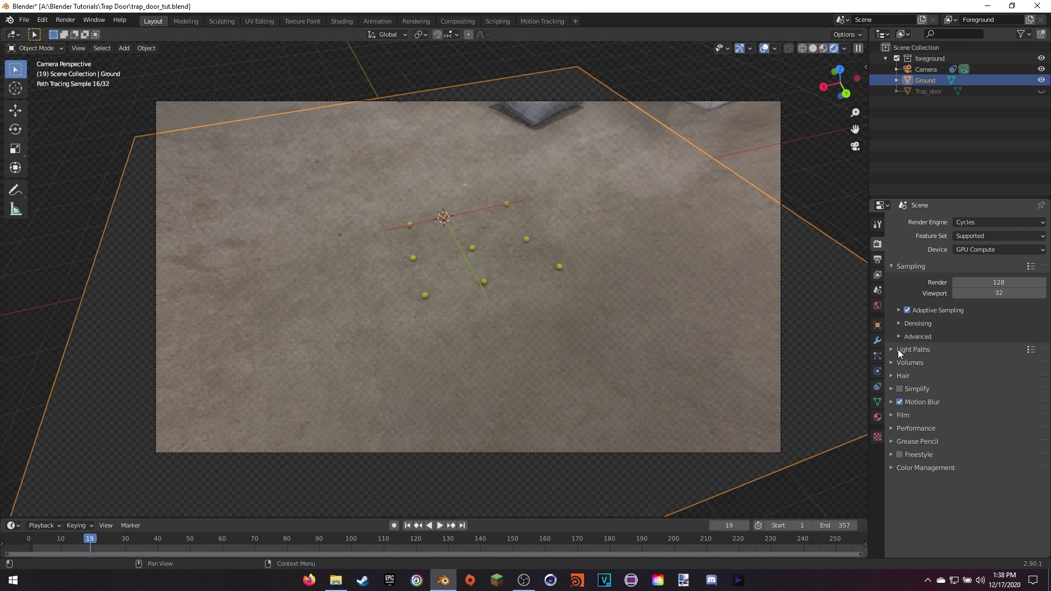
Set all light path max bounces, from total through volume, to 3 and disable reflective and refractive caustics.
left_click(912, 349)
left_click_drag(985, 379, 984, 436)
type("3")
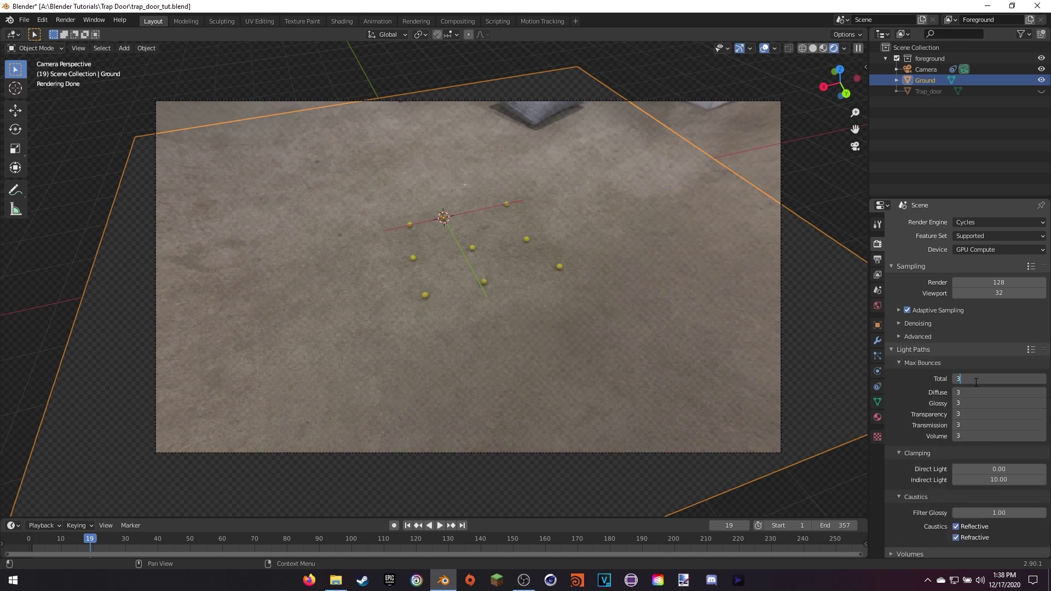
key("Return")
left_click(957, 527)
left_click(957, 538)
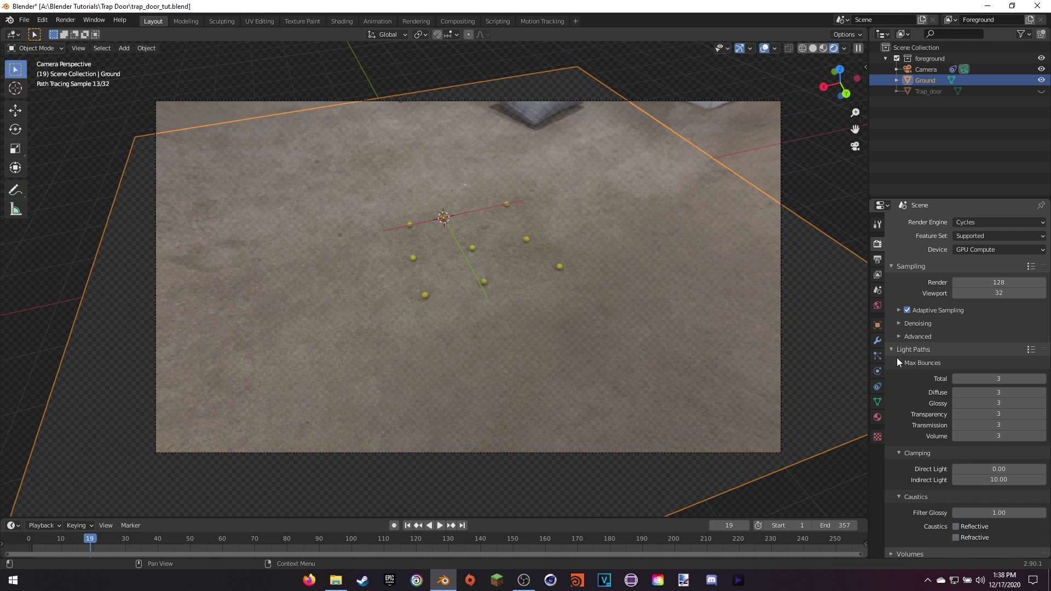
left_click(892, 349)
Set the render tile size to 512 px in both X and Y.
left_click(901, 429)
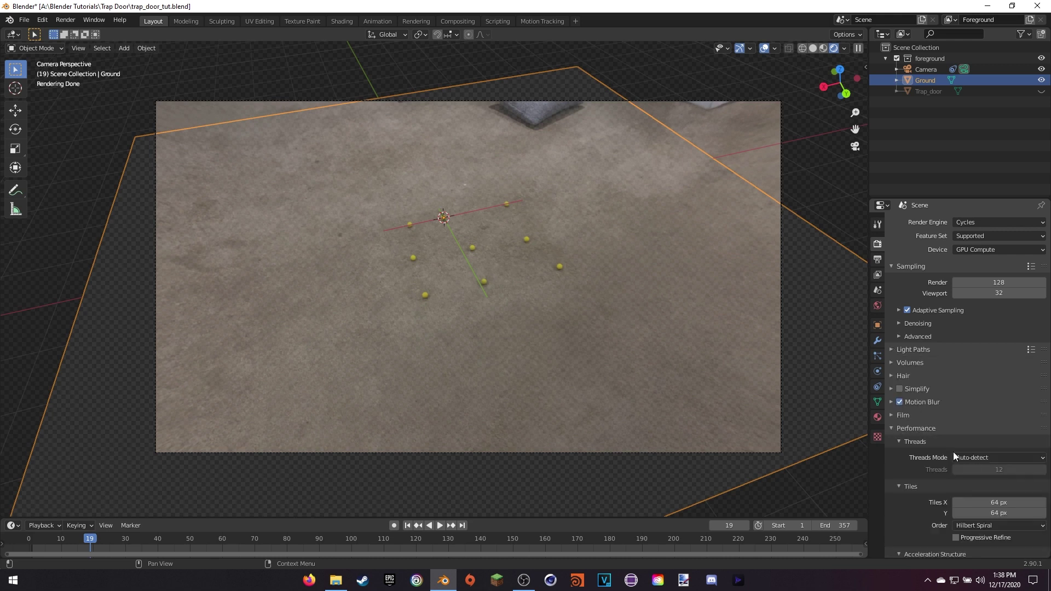
left_click_drag(994, 500, 992, 514)
type("512")
key("Return")
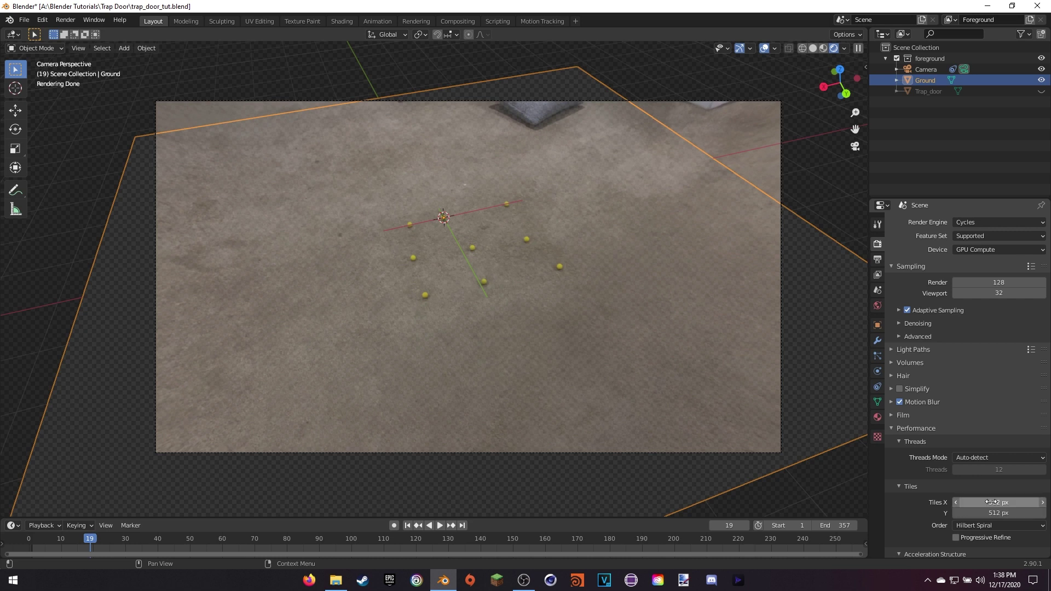
left_click(895, 428)
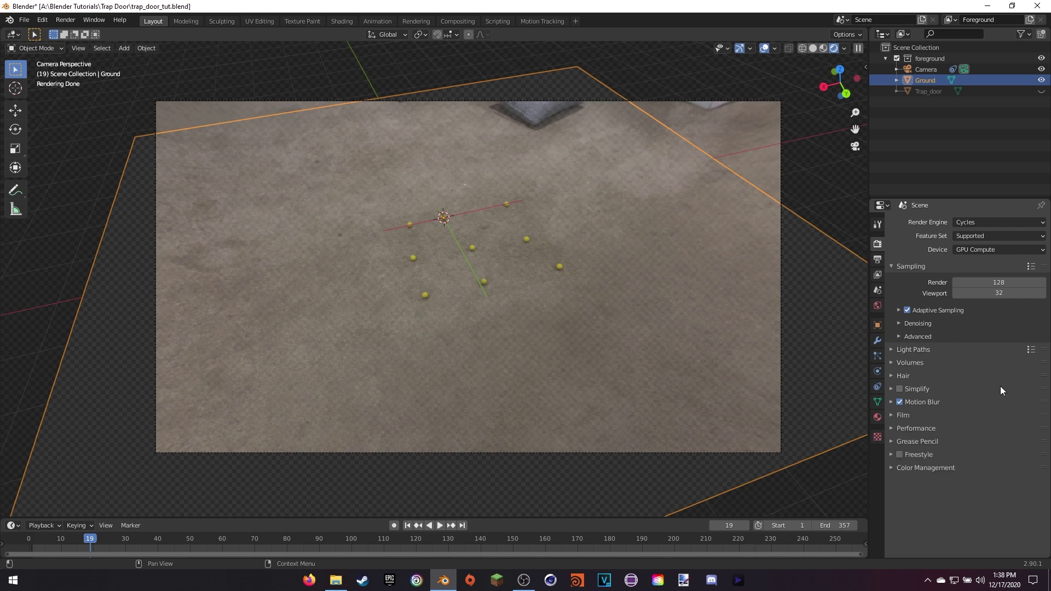
Check the colour management view transform, then save the file.
left_click(893, 467)
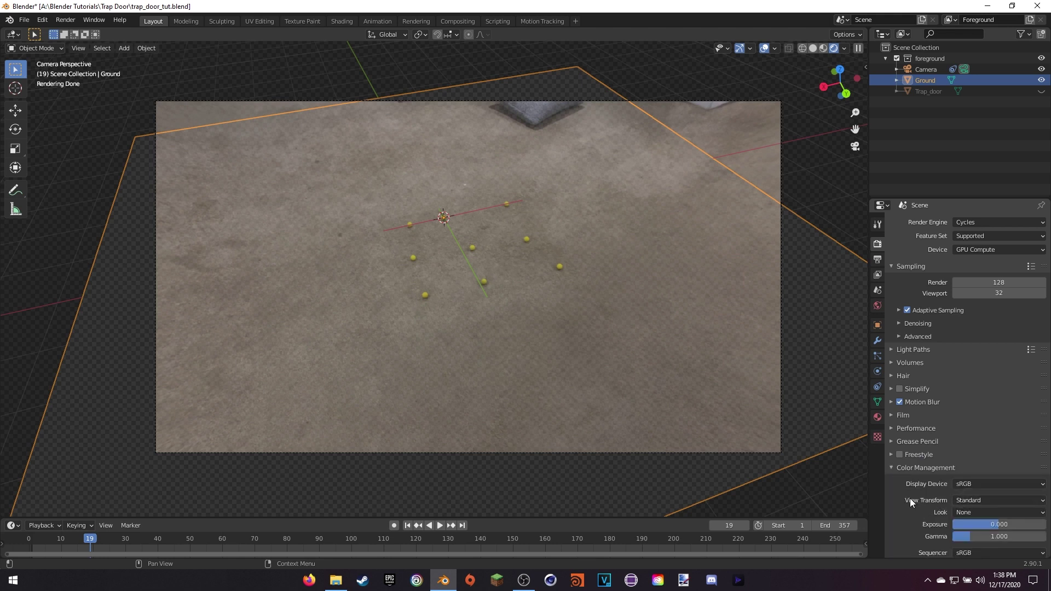
left_click(895, 468)
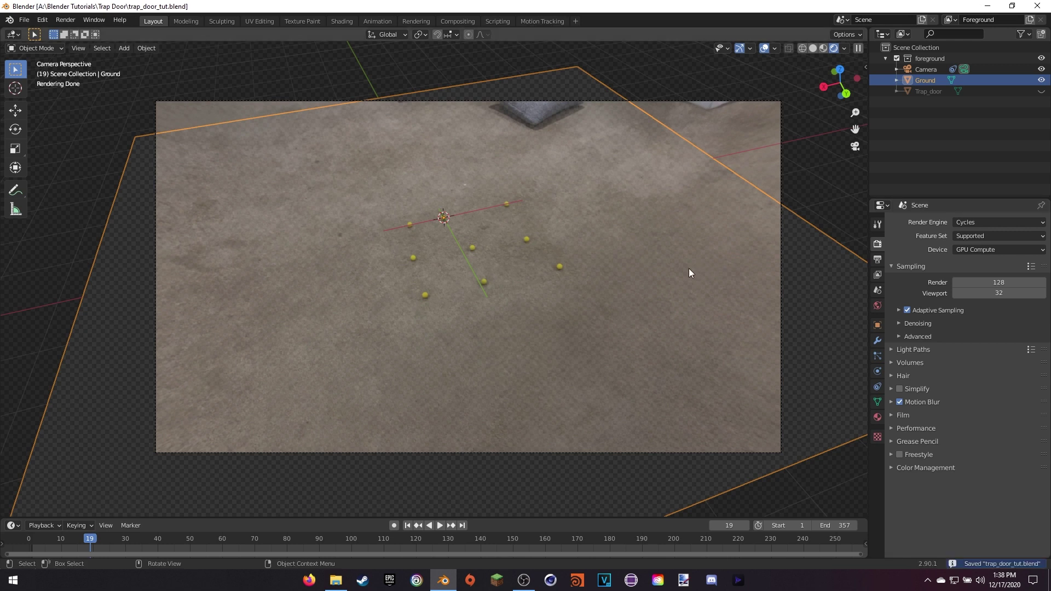
key("ctrl+s")
mouse_move(649, 256)
middle_mouse_down("shift")
mouse_move(708, 248)
mouse_move(645, 258)
middle_mouse_up("shift")
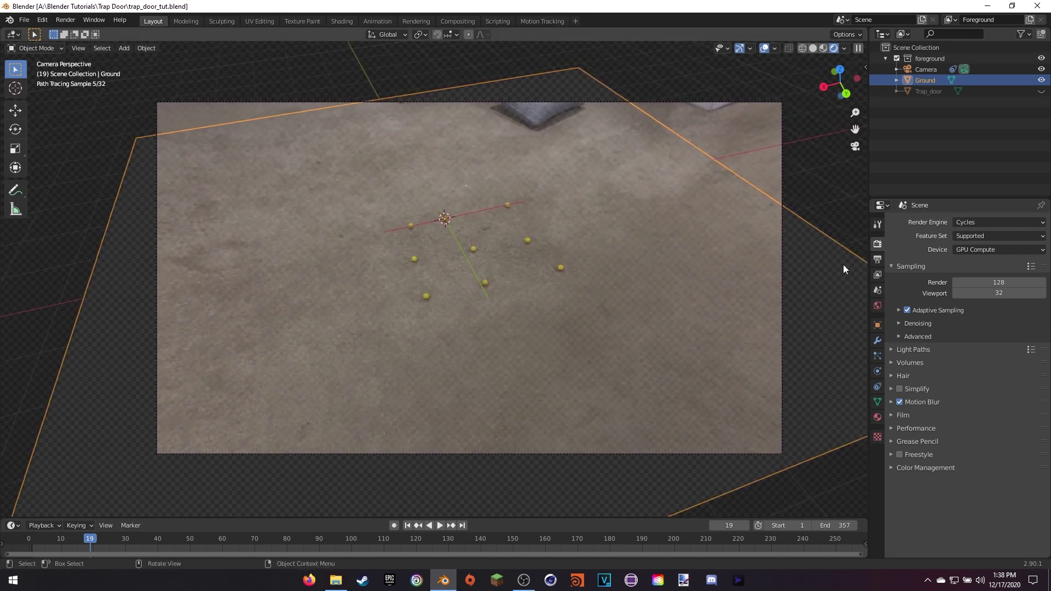
Open the Ground's Hole material in the Shading workspace's node editor and switch the viewport there to rendered shading.
left_click(877, 418)
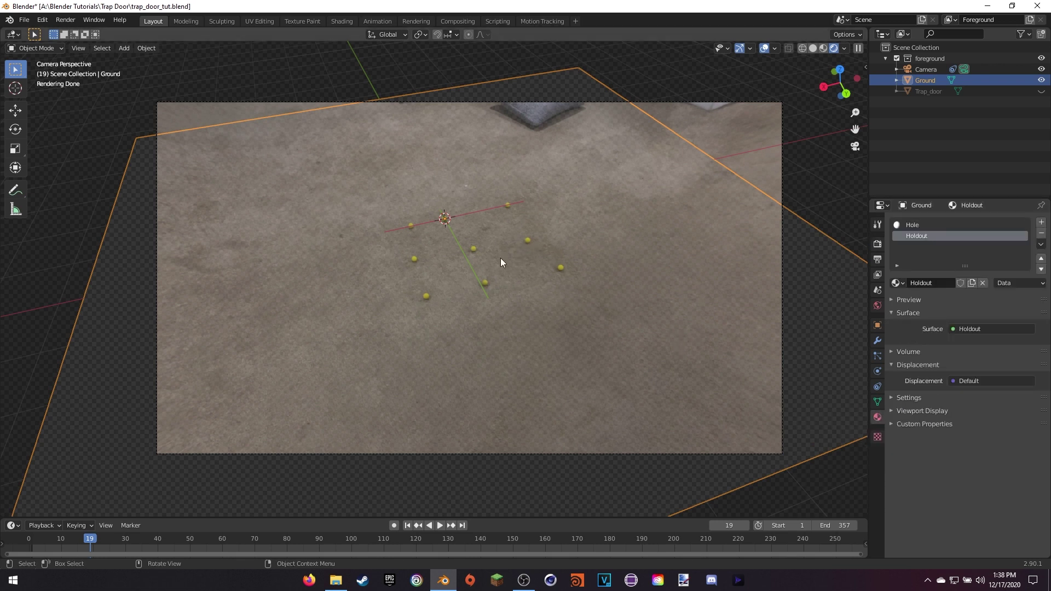
left_click(912, 226)
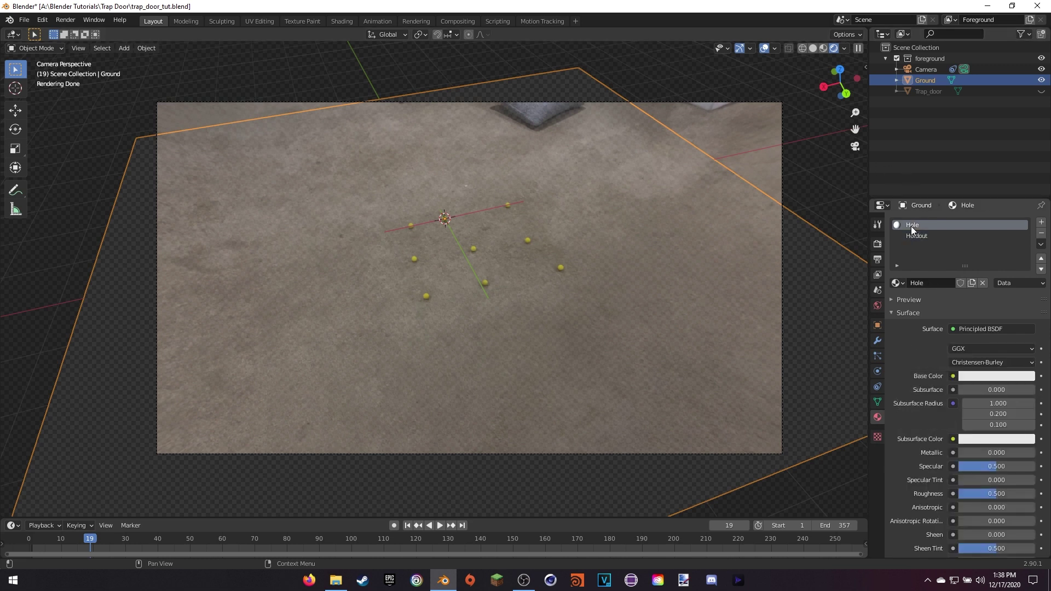
left_click(347, 21)
middle_click_drag(332, 443, 301, 401)
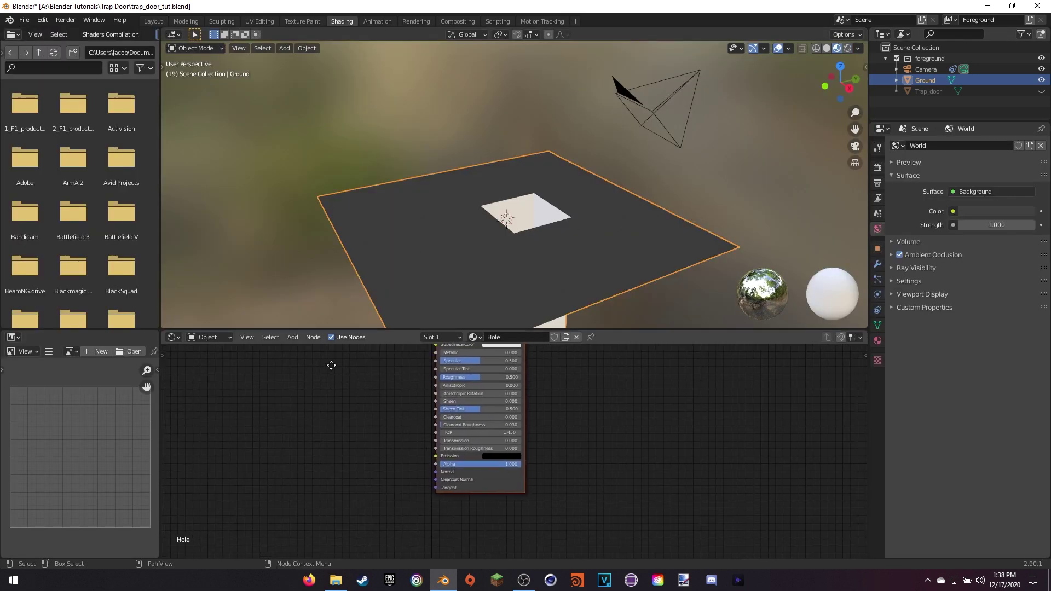
left_click(847, 49)
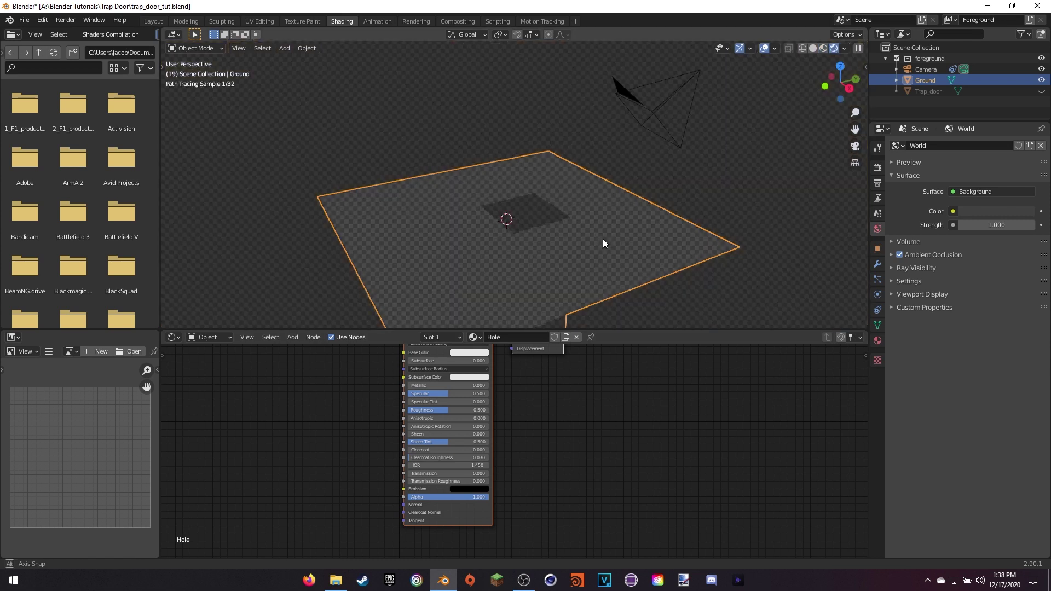
middle_click_drag(603, 239, 503, 265)
middle_click_drag(513, 409, 593, 464)
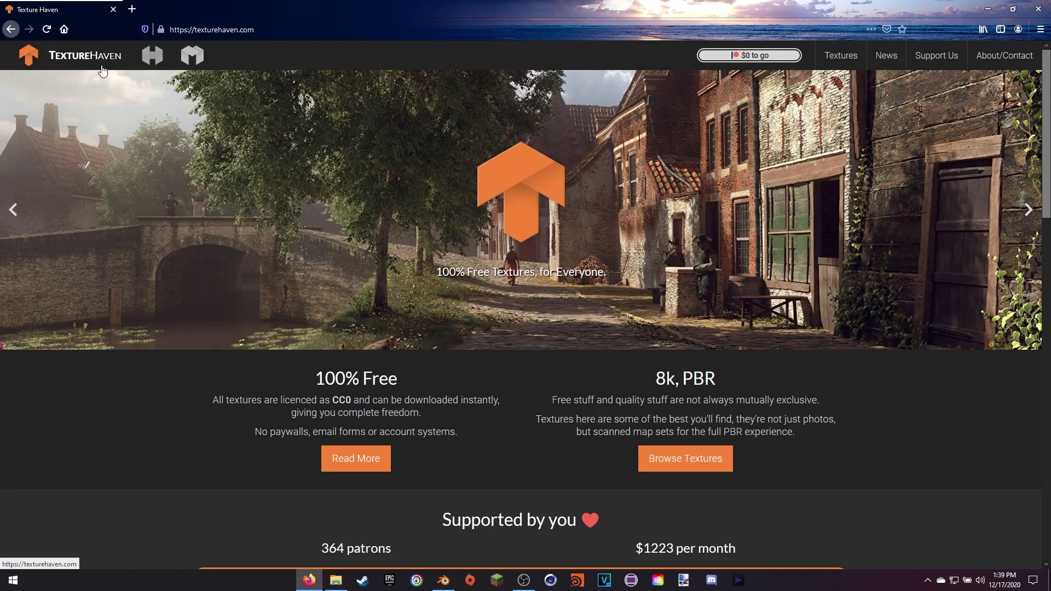
Browse the textures on the Texture Haven site, open broken_wall and look at its All Maps download options.
left_click(841, 55)
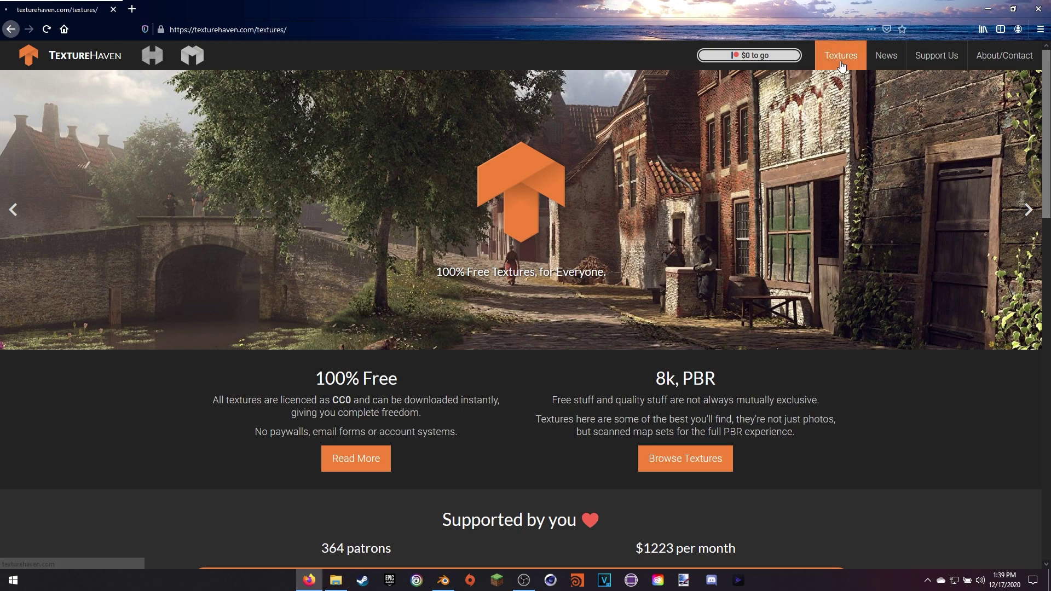
scroll(621, 323, "down", 8)
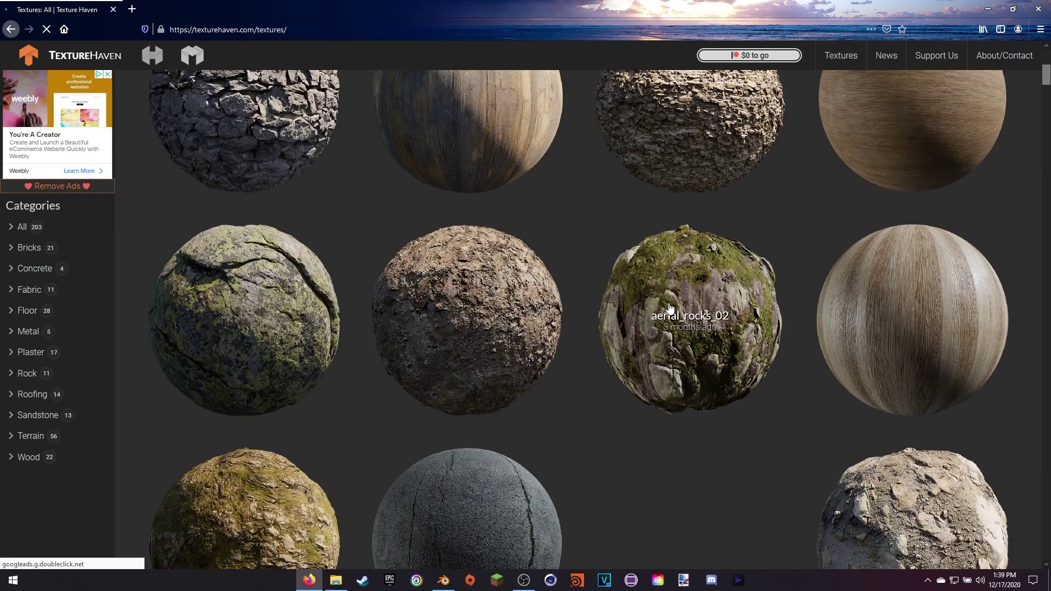
scroll(669, 305, "up", 4)
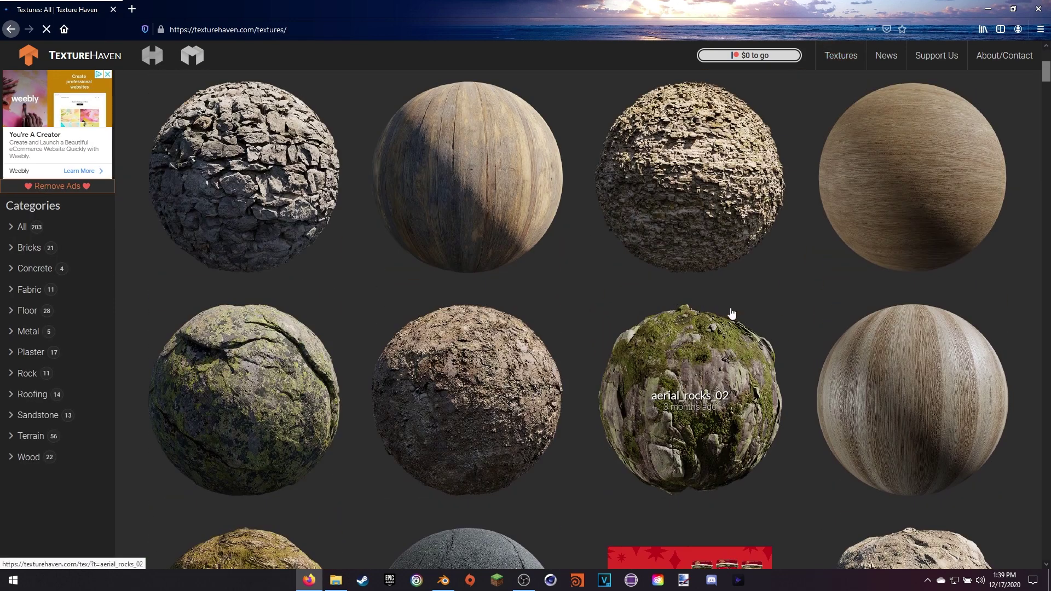
left_click(284, 204)
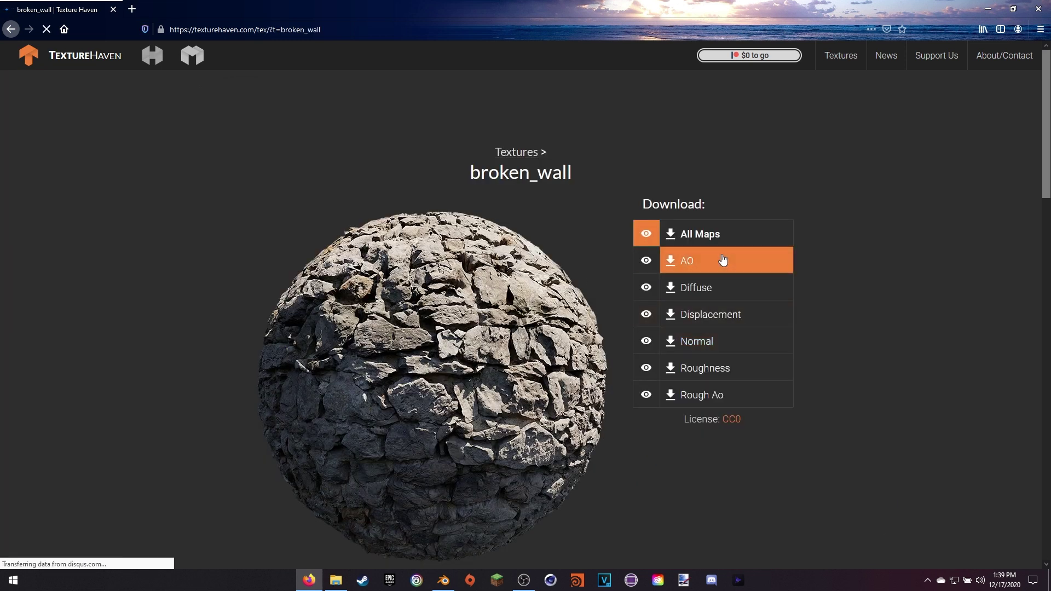
mouse_move(750, 233)
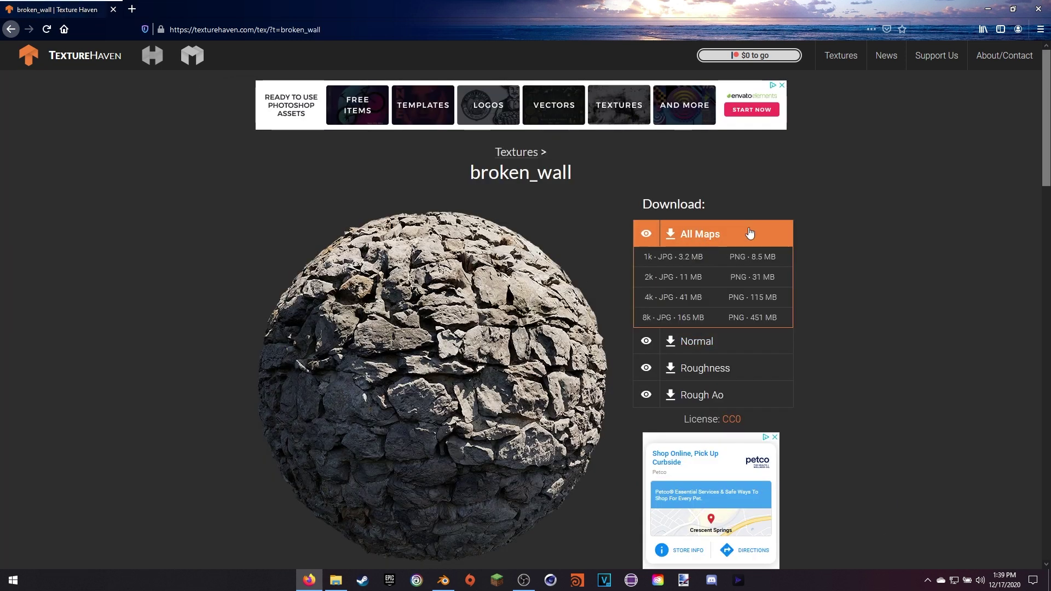
left_click(739, 301)
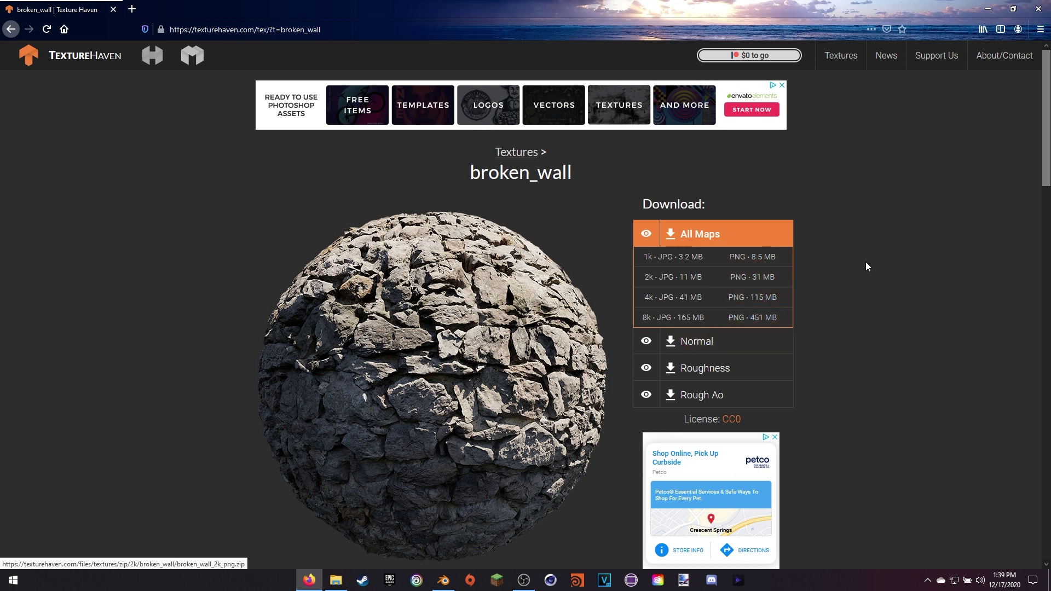
Switch back to Blender and check in the add-on preferences whether Node Wrangler is enabled.
key("alt+Tab")
left_click(42, 19)
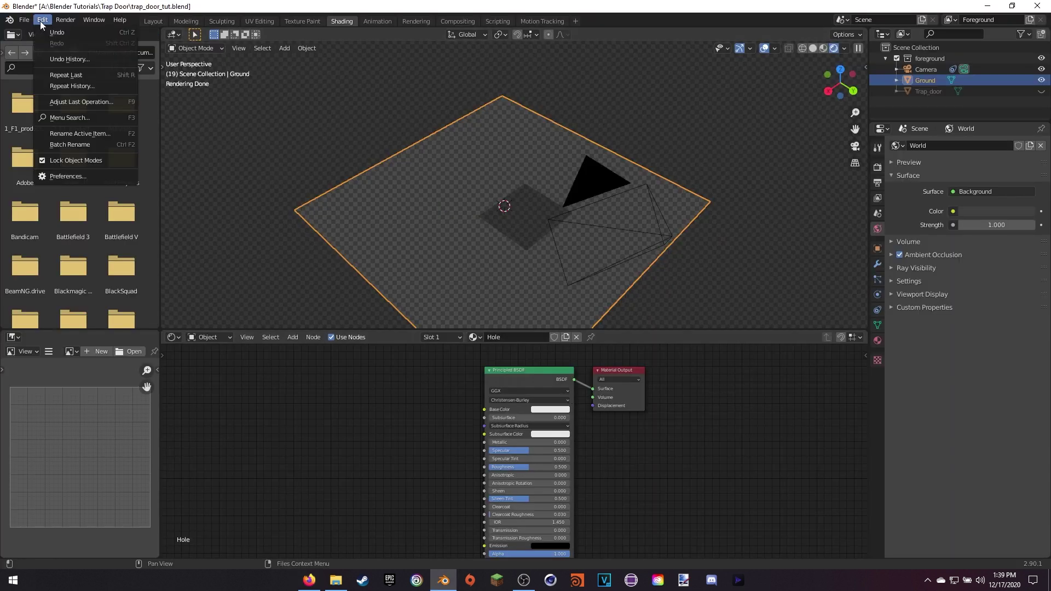
left_click(50, 177)
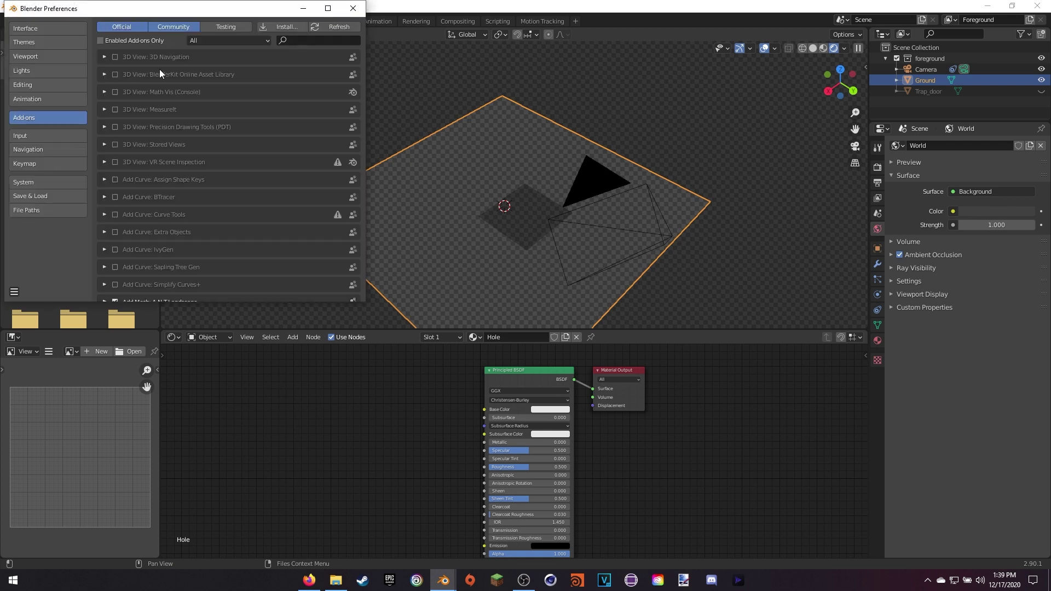
left_click(301, 38)
type("node")
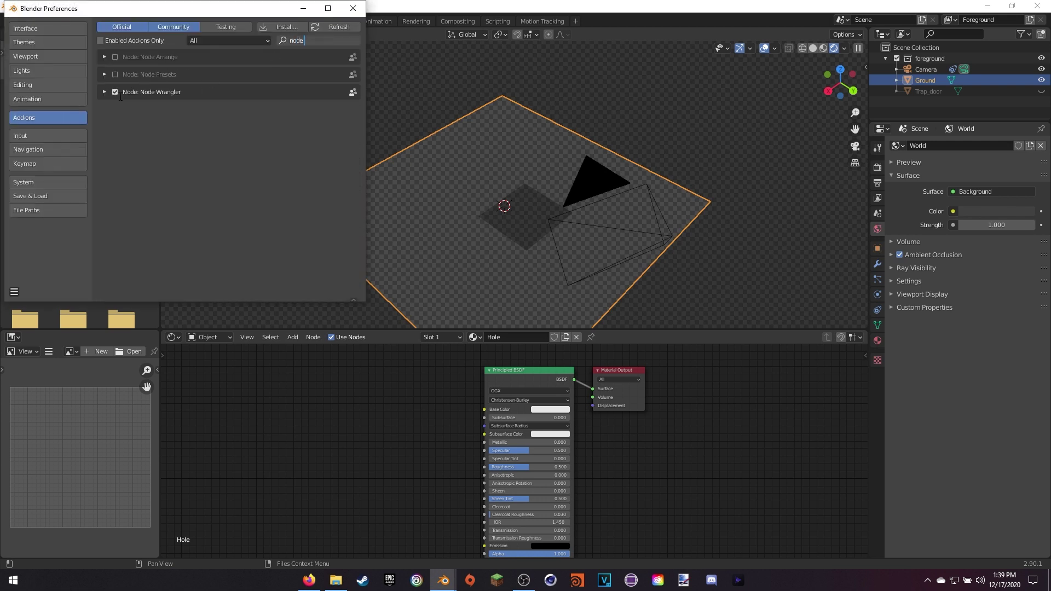
left_click(354, 8)
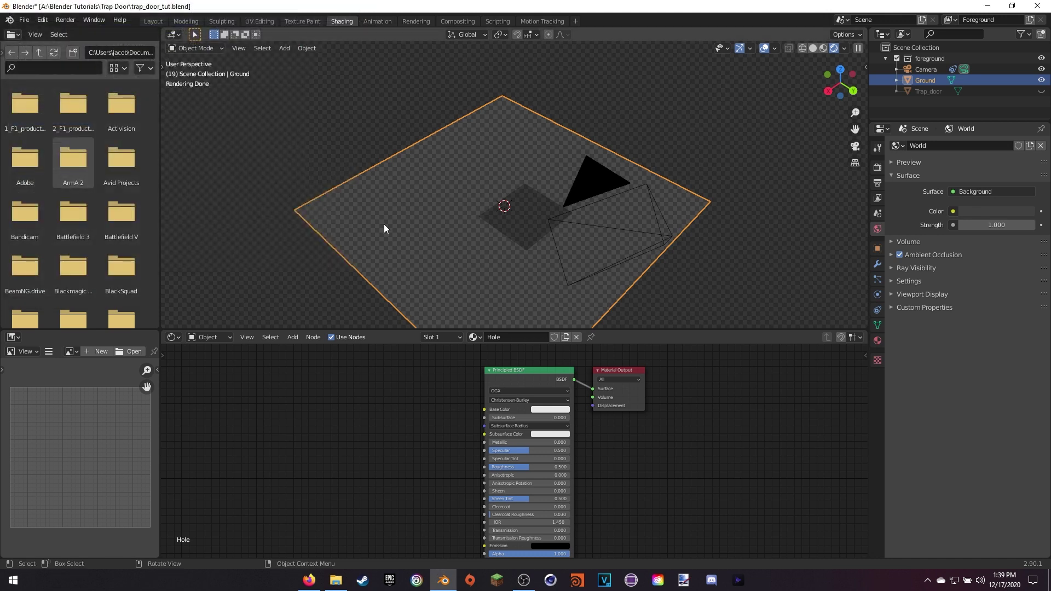
Run Node Wrangler's Principled Texture Setup on the Principled BSDF with all castle_wall_varriation 4k maps from the Rock folder.
left_click(510, 374)
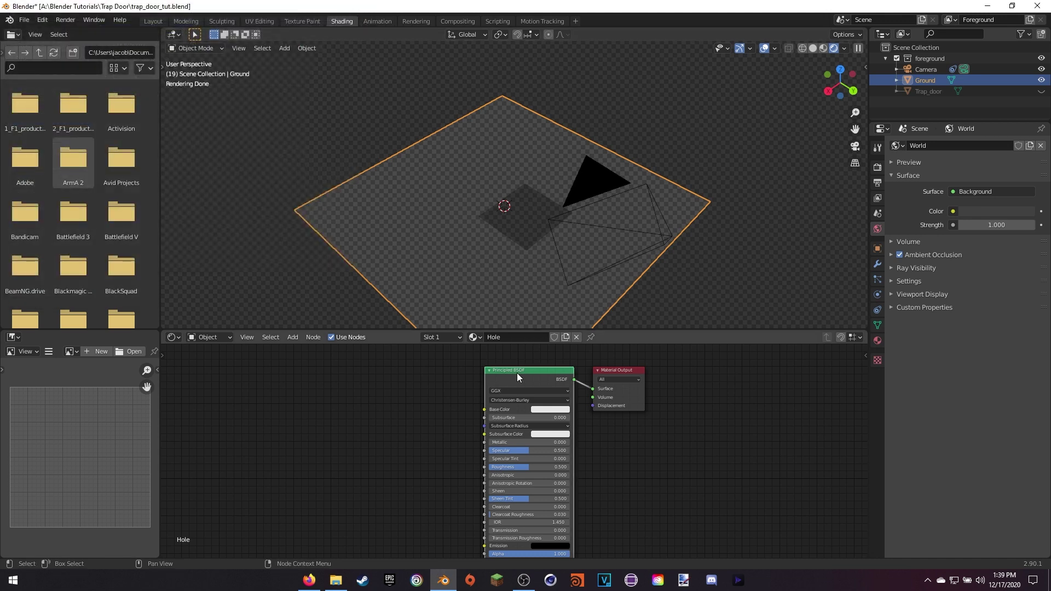
key("ctrl+shift+t")
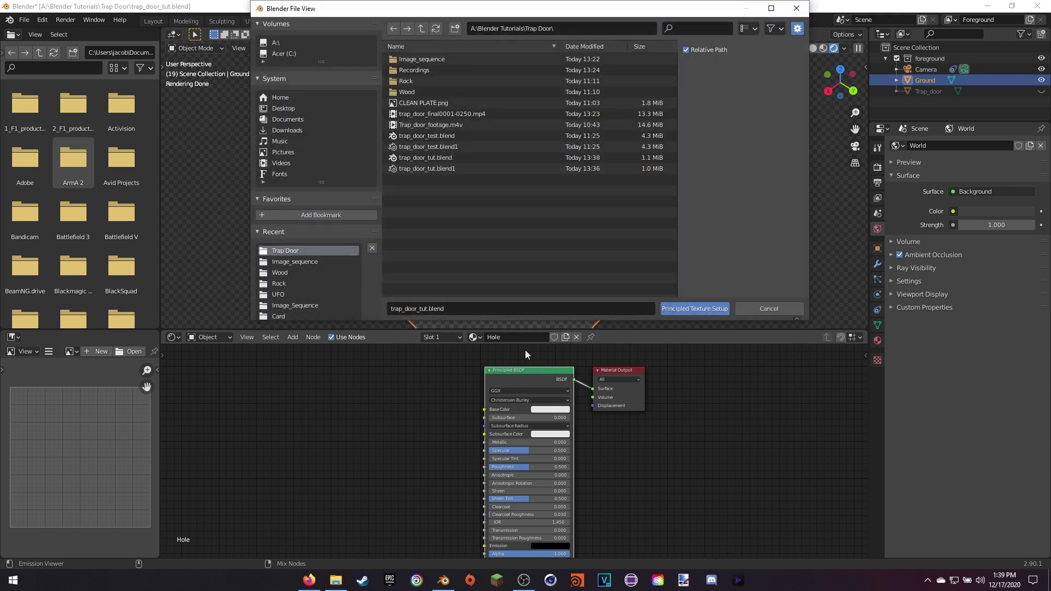
left_click(437, 81)
left_click_drag(429, 158, 566, 55)
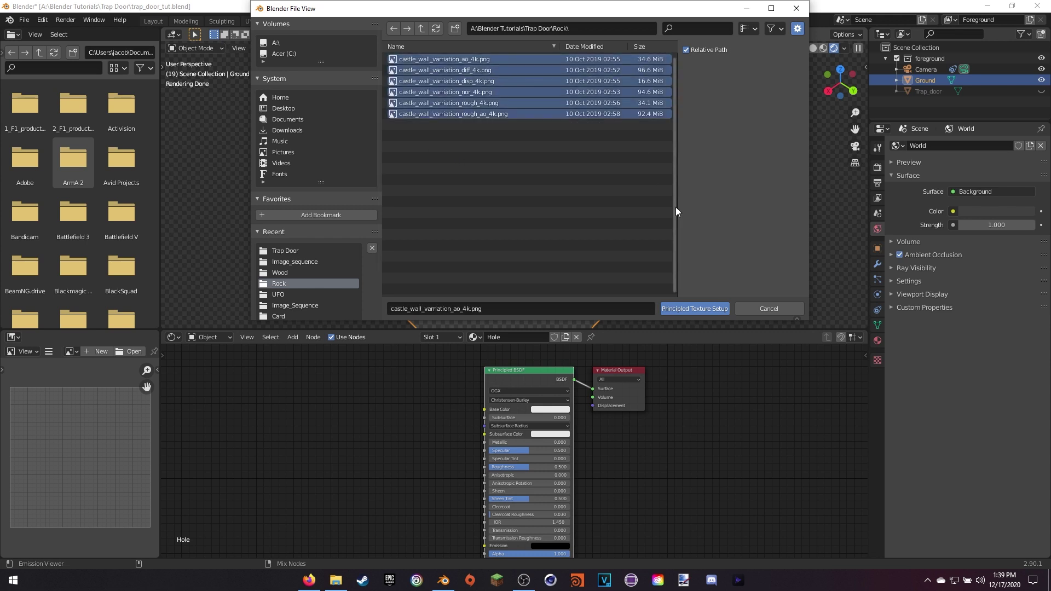
left_click(691, 309)
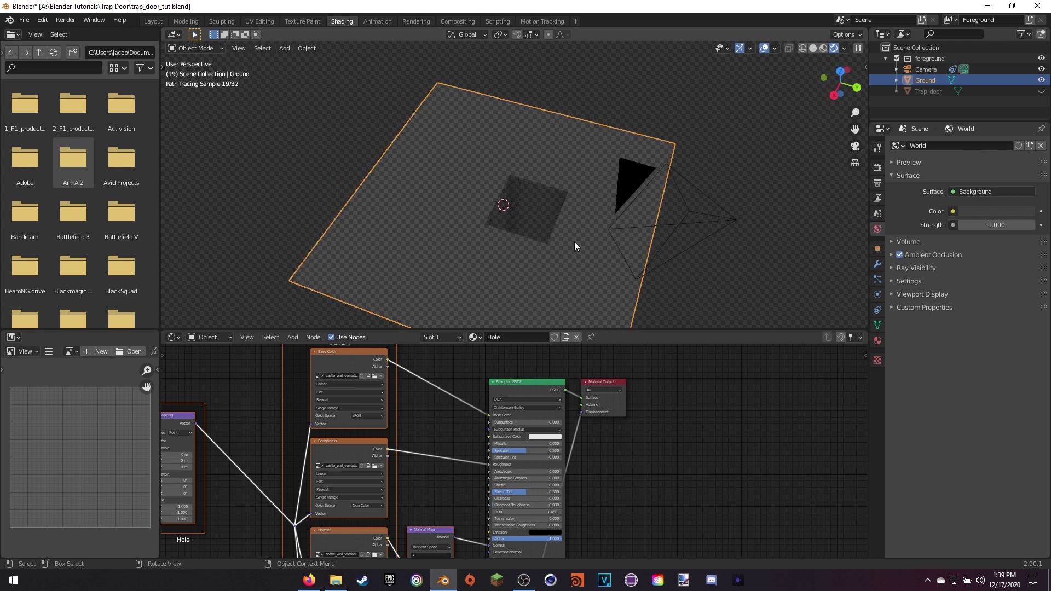
Apply a Cube Projection UV mapping to the shaft faces of the Ground mesh and return to Object Mode.
scroll(574, 241, "up", 4)
key("Tab")
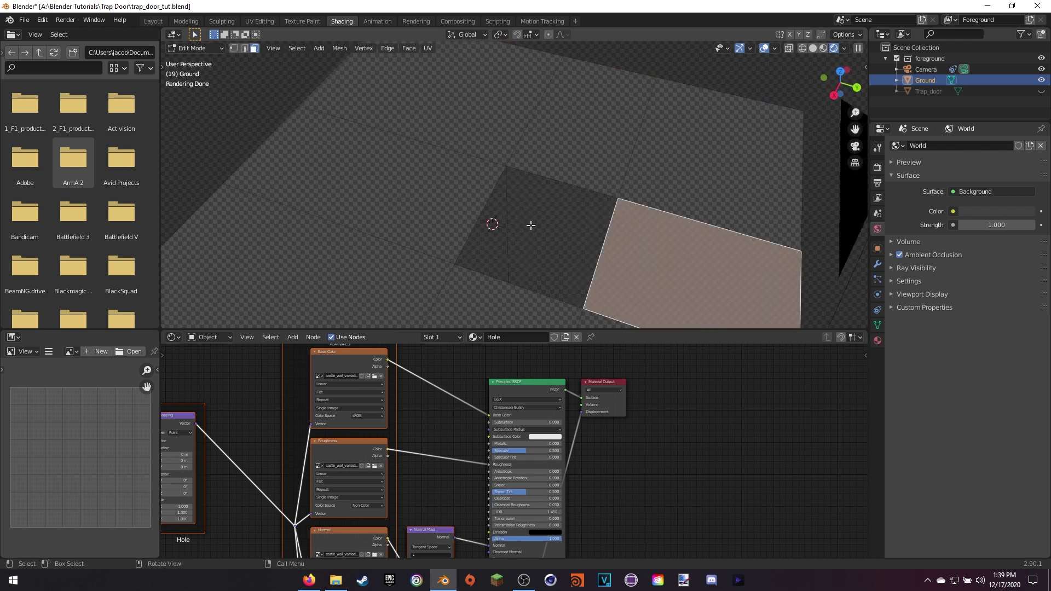
mouse_move(530, 223)
middle_mouse_down()
mouse_move(556, 234)
mouse_move(481, 255)
mouse_move(486, 241)
mouse_move(462, 235)
mouse_move(417, 239)
mouse_move(526, 197)
mouse_move(581, 206)
middle_mouse_up()
key("u")
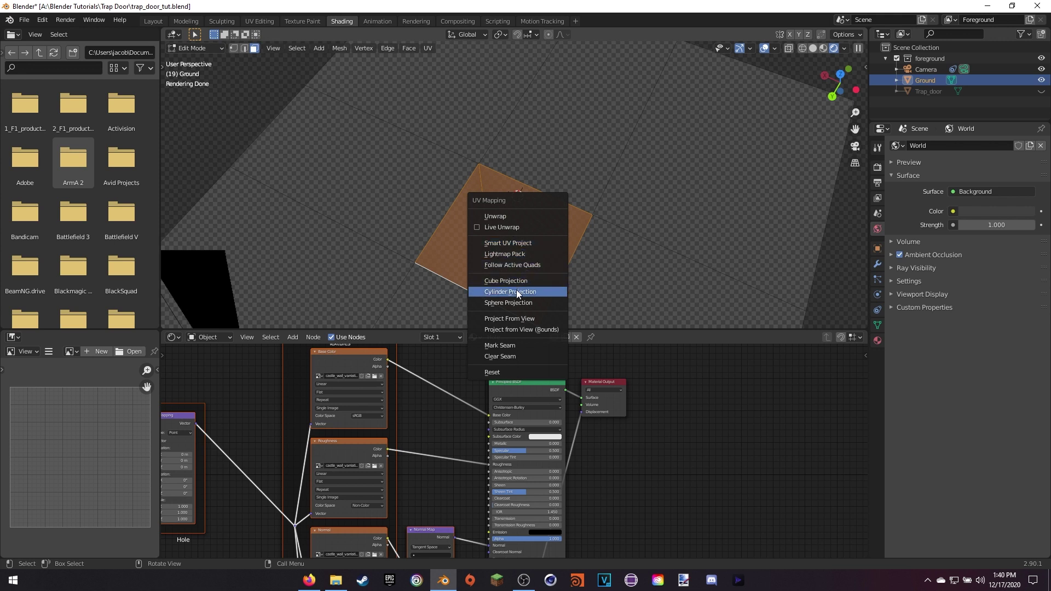
left_click(507, 283)
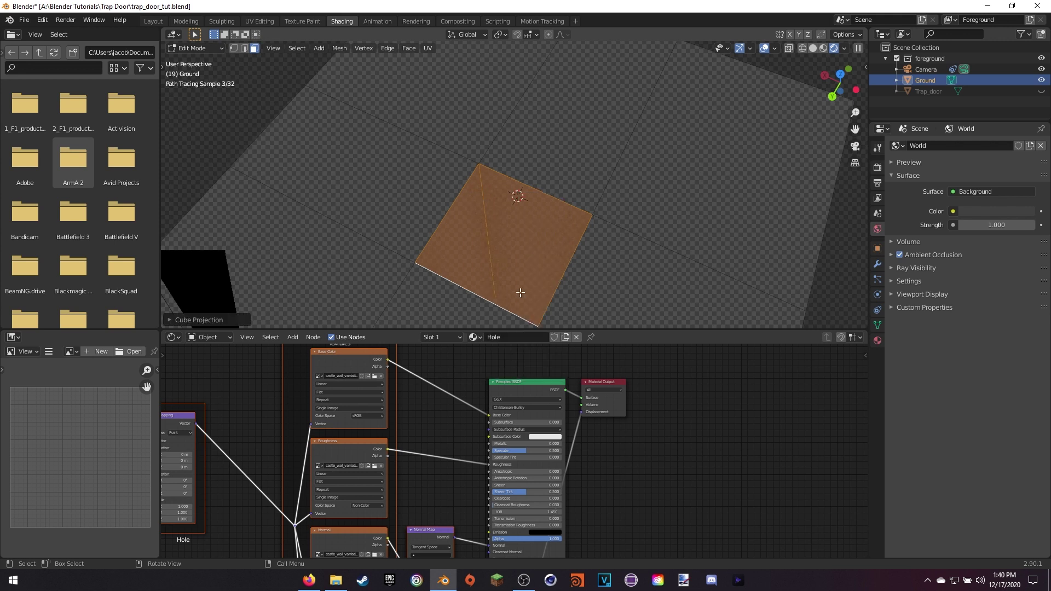
middle_click_drag(463, 290, 574, 285)
key("Tab")
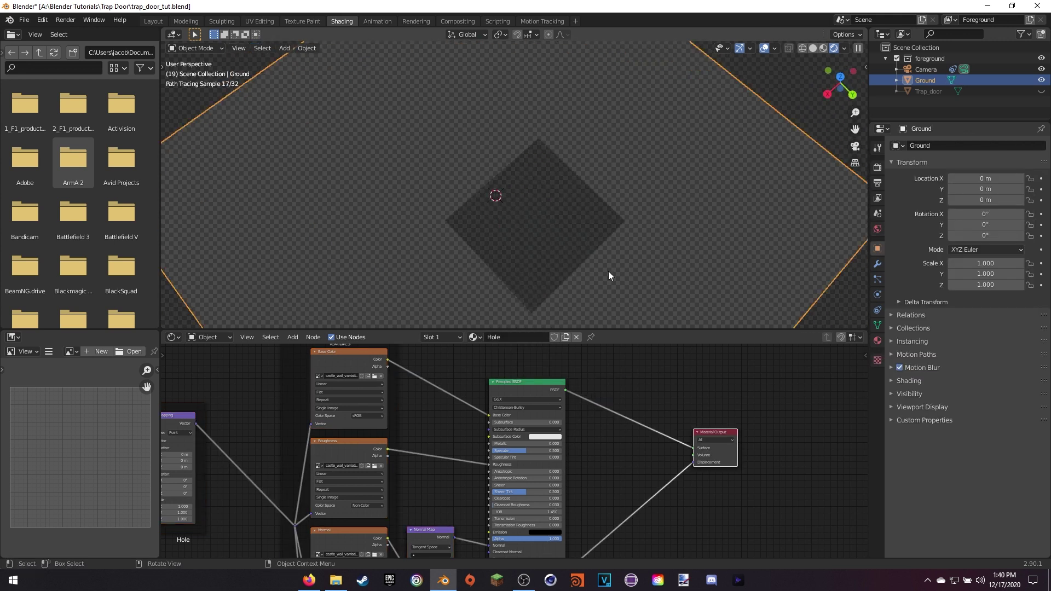
Turn off Shadow Catcher in the Ground object's visibility settings.
middle_click_drag(508, 276, 590, 248)
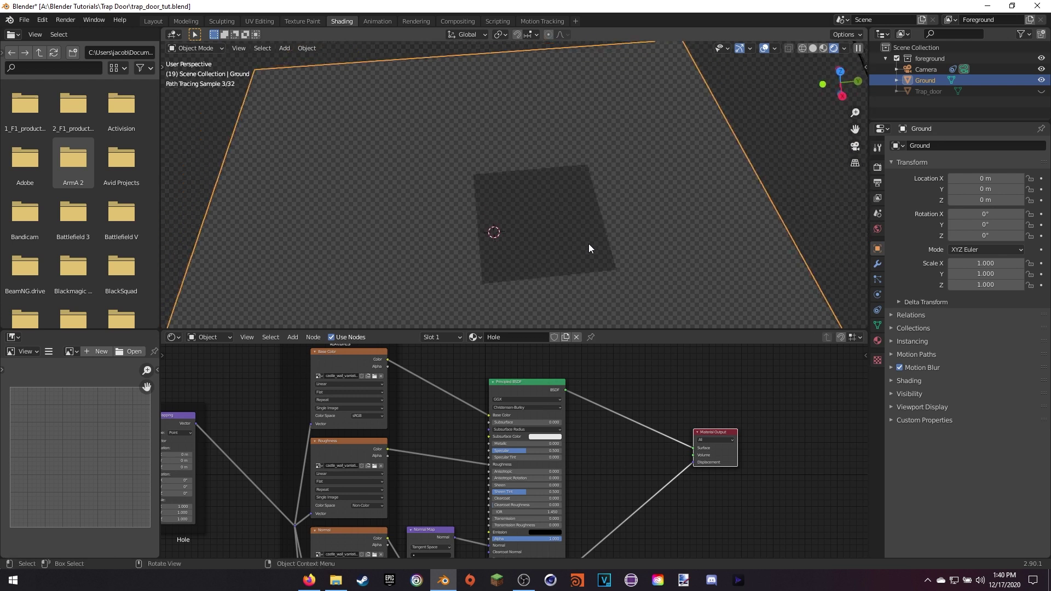
scroll(626, 216, "down", 5)
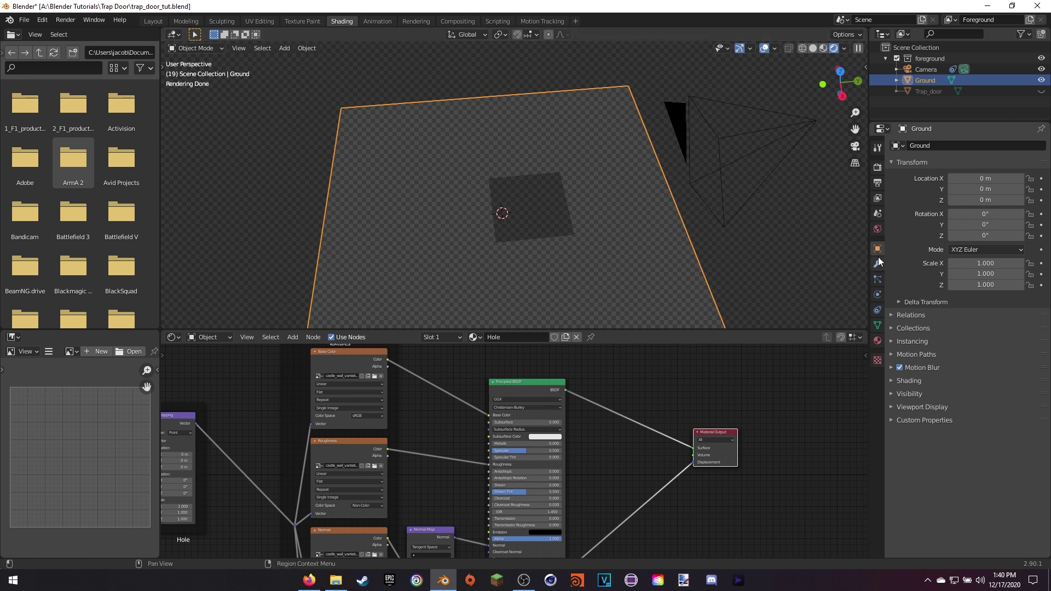
left_click(895, 395)
scroll(925, 427, "down", 1)
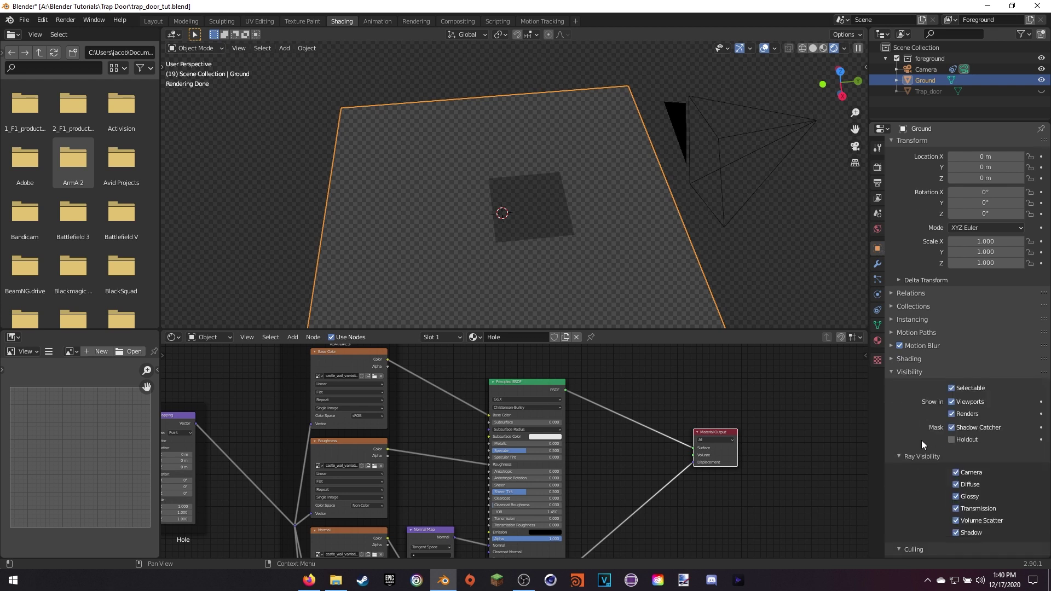
left_click(951, 427)
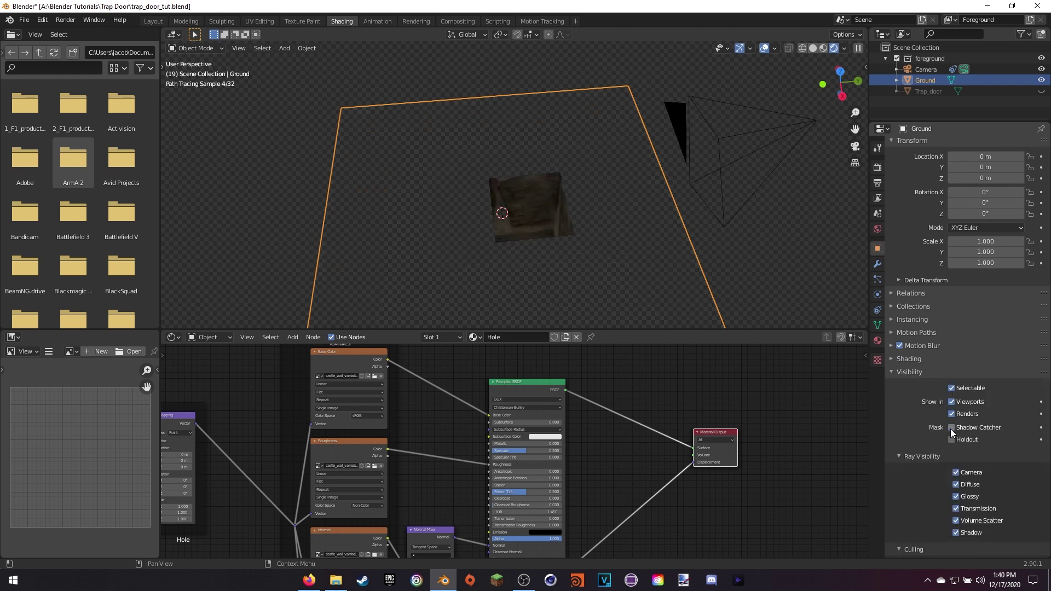
Add a Value node below the Texture Coordinate node in the Hole material.
middle_click_drag(734, 295, 593, 239)
scroll(655, 312, "up", 3)
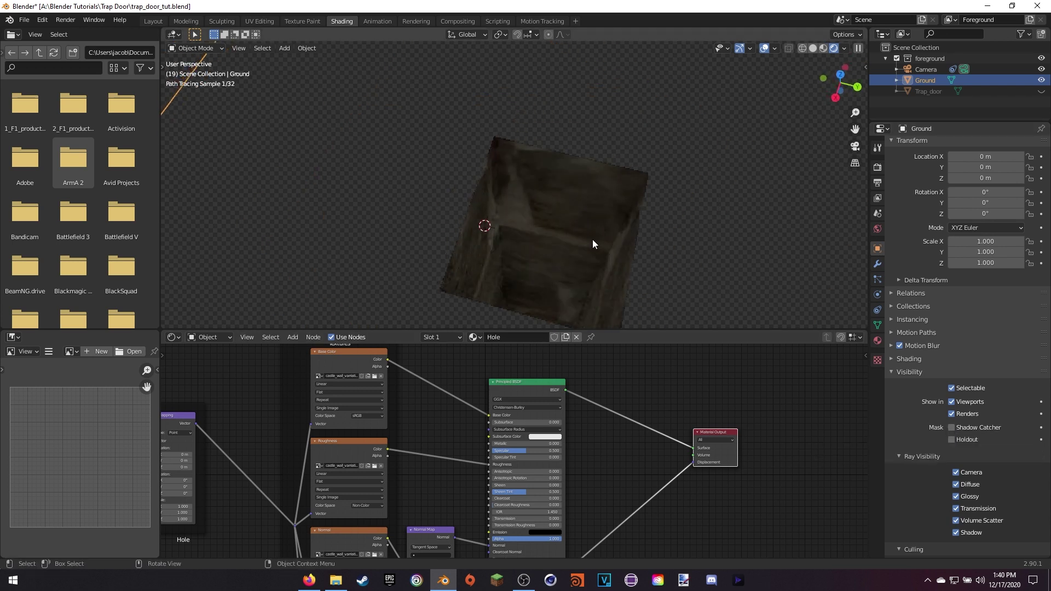
middle_click_drag(419, 412, 707, 346)
key("shift+a")
left_click(378, 427)
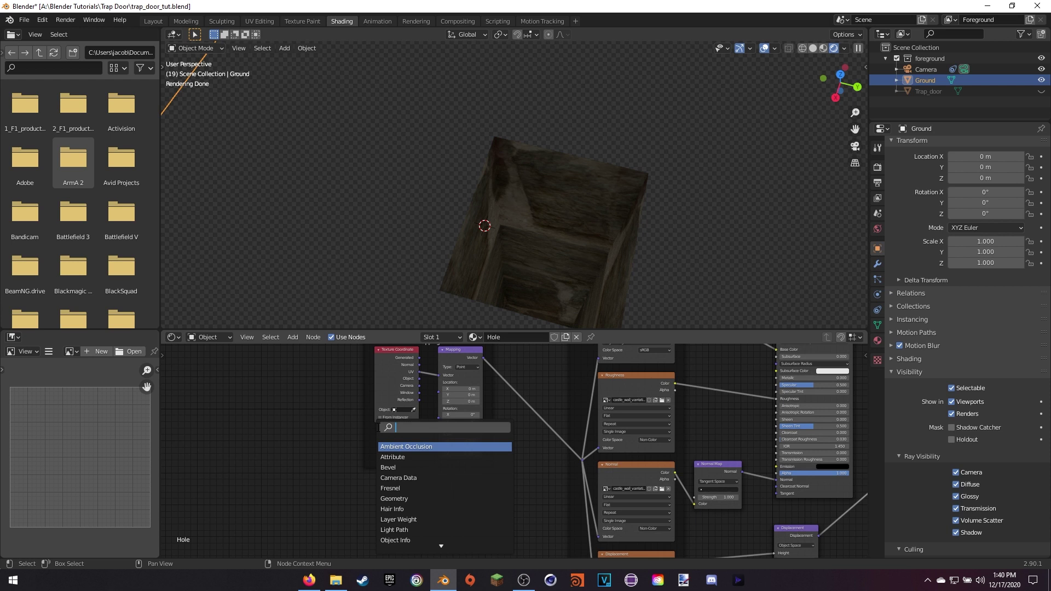
type("val")
key("Return")
left_click(416, 441)
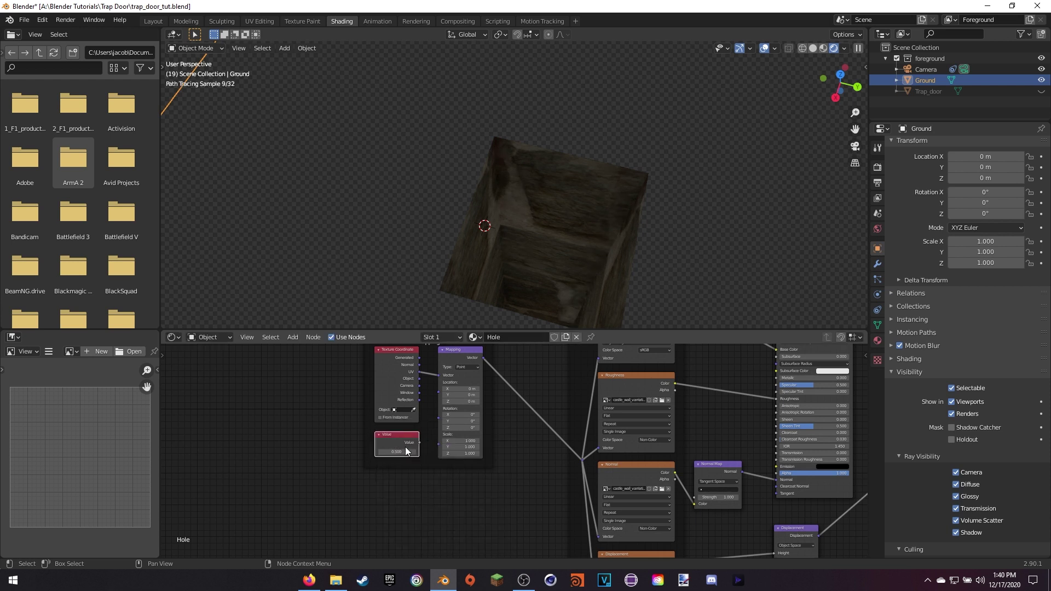
Connect the Value node to the Mapping node's Scale input and set the value to 8.
scroll(359, 435, "up", 2)
left_click_drag(362, 437, 393, 440)
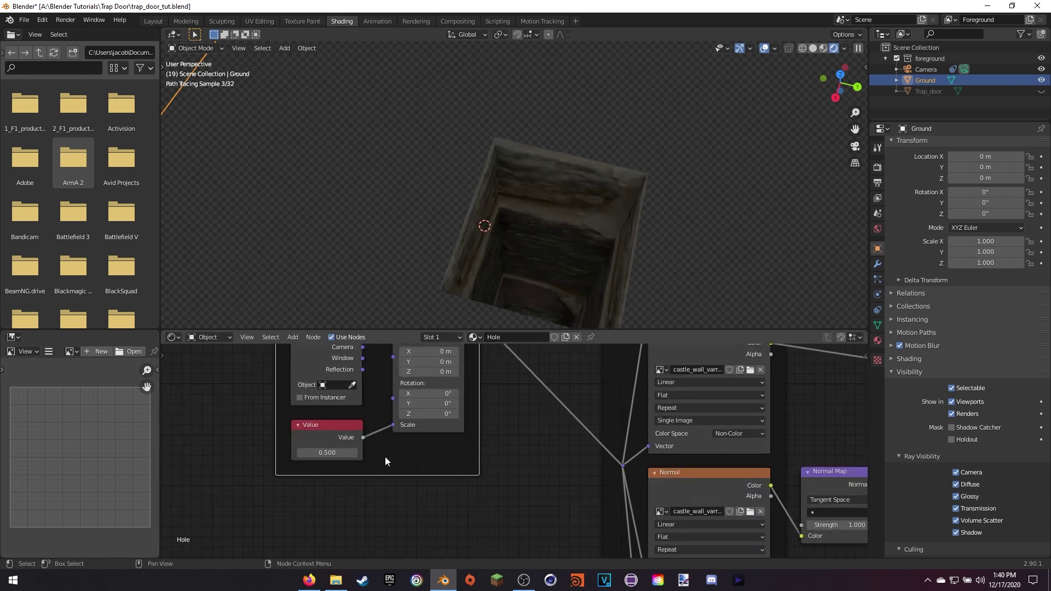
middle_click_drag(385, 460, 434, 460)
left_click_drag(381, 455, 422, 455)
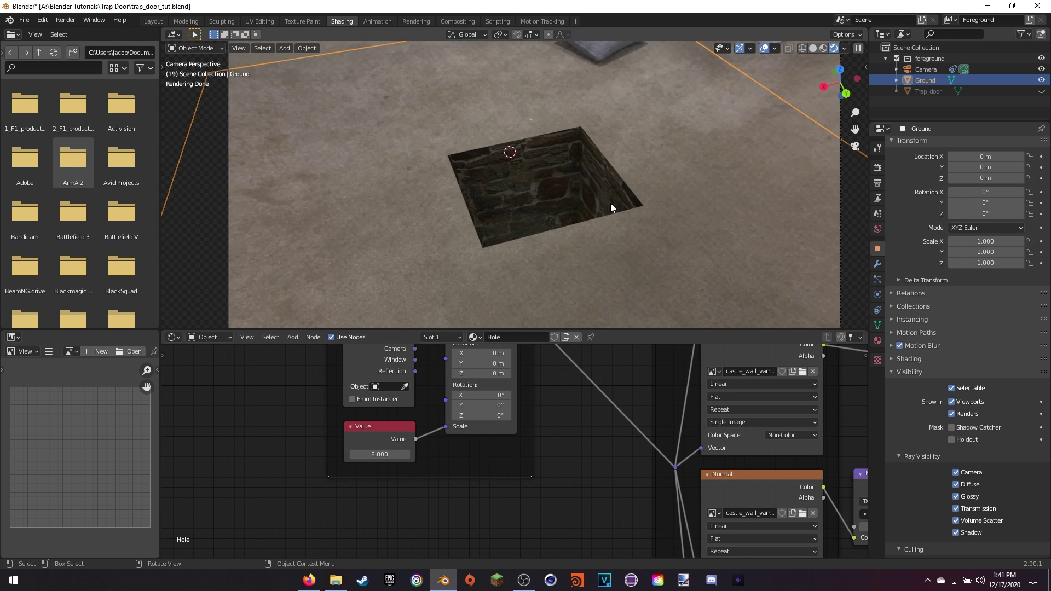
Add a Sun light to the scene.
mouse_move(610, 202)
middle_mouse_down()
mouse_move(646, 243)
mouse_move(636, 256)
mouse_move(584, 188)
mouse_move(517, 135)
middle_mouse_up()
scroll(623, 240, "down", 8)
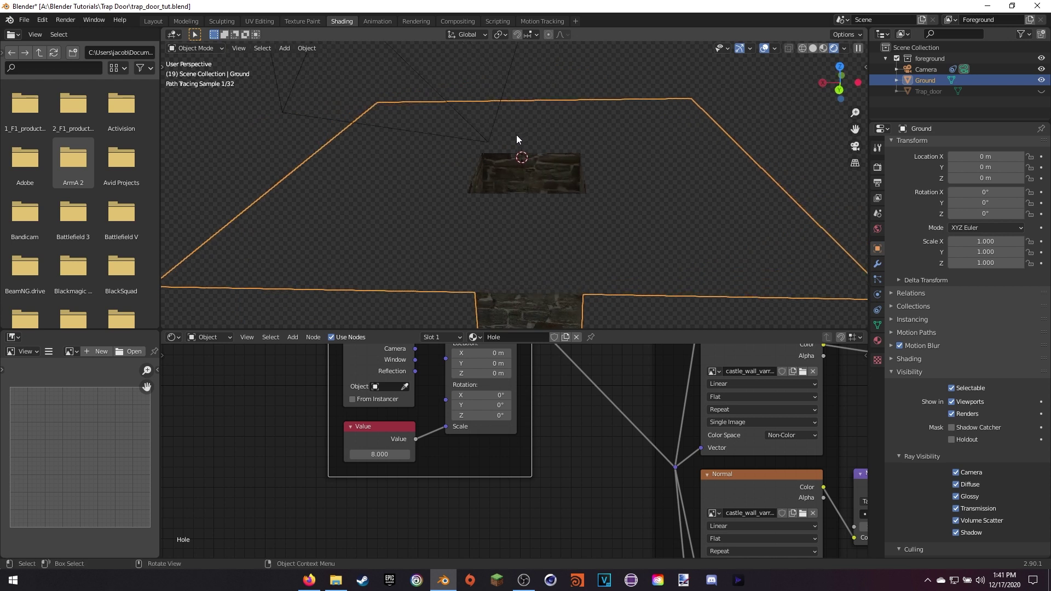
scroll(504, 152, "down", 4)
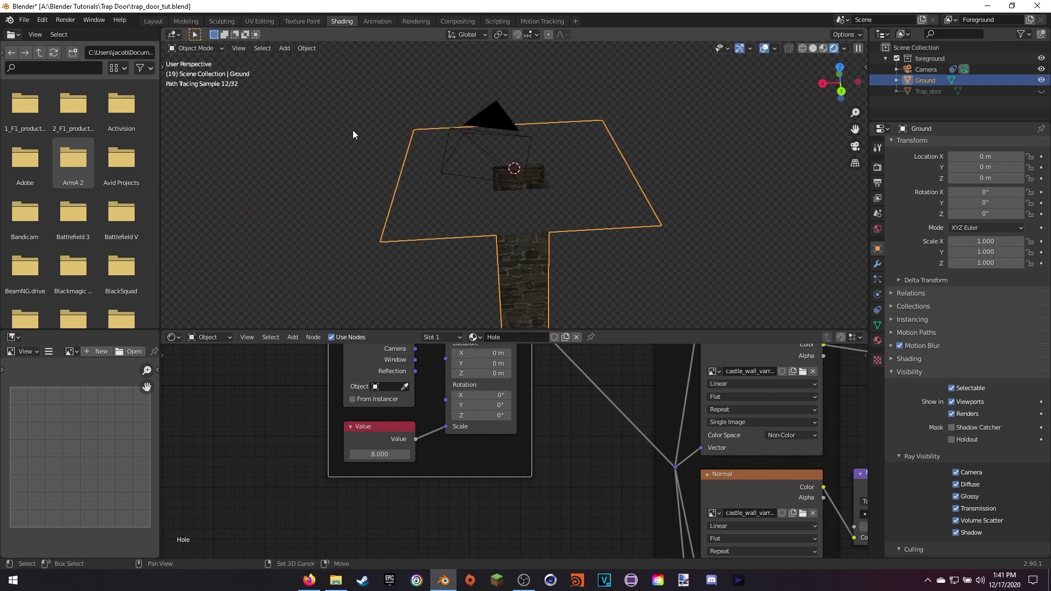
key("shift+a")
mouse_move(323, 263)
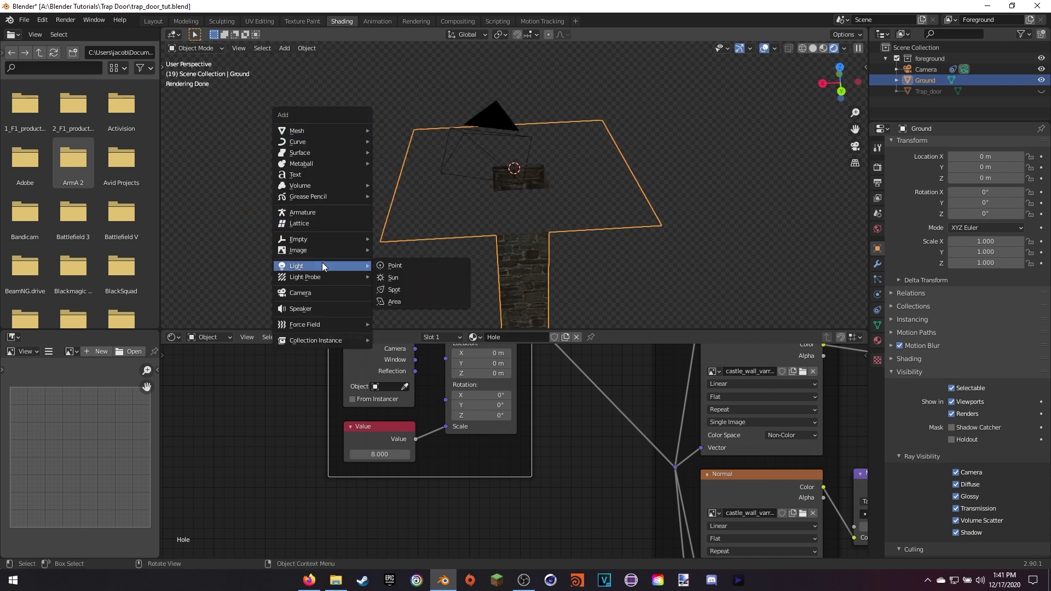
left_click(393, 278)
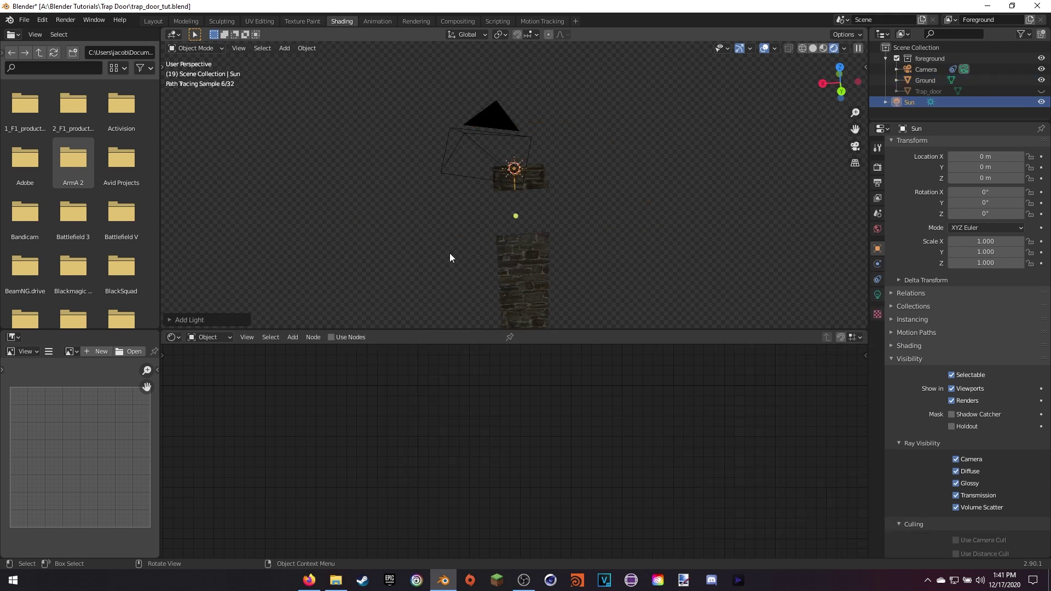
Move the Sun above the ground to about X 1.64, Y 2.31, Z 6.12 m and rotate it to light the shaft walls at an angle.
key("g")
left_click(308, 64)
middle_click_drag(448, 121, 414, 155)
key("r")
key("r")
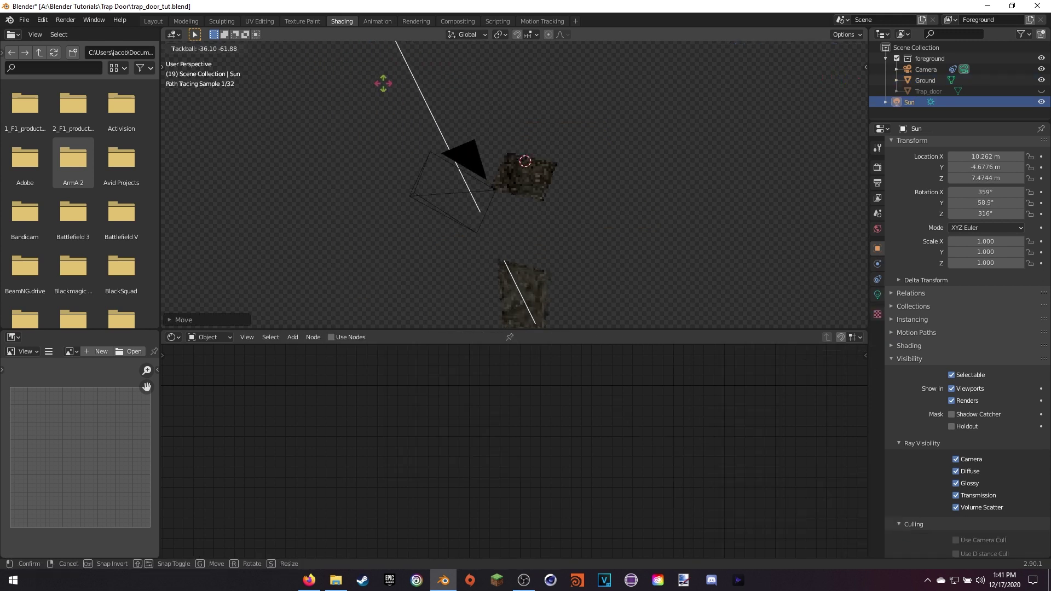
left_click(453, 136)
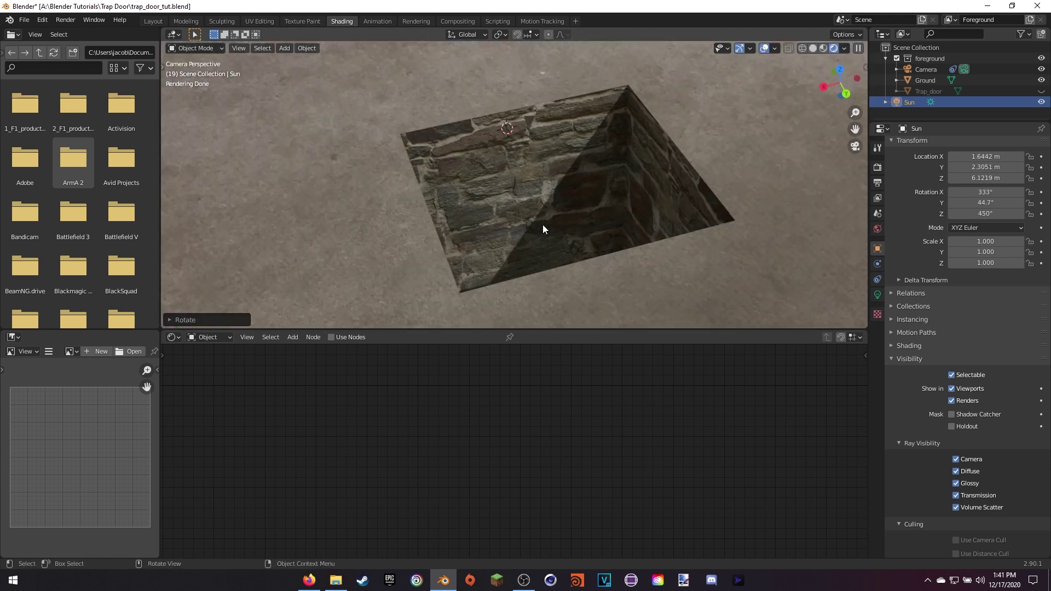
scroll(543, 228, "up", 6)
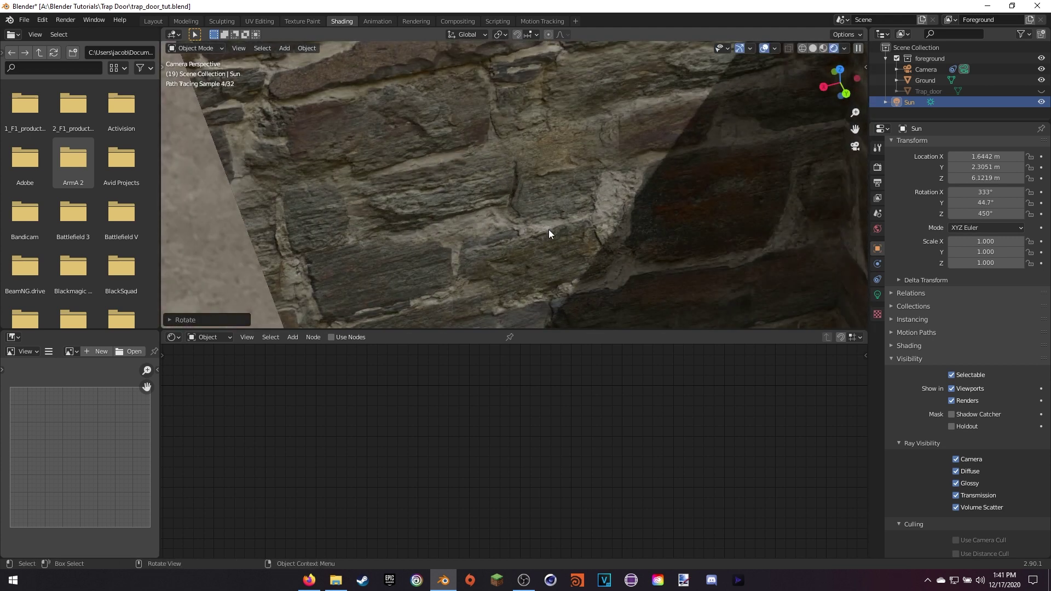
scroll(575, 263, "down", 6)
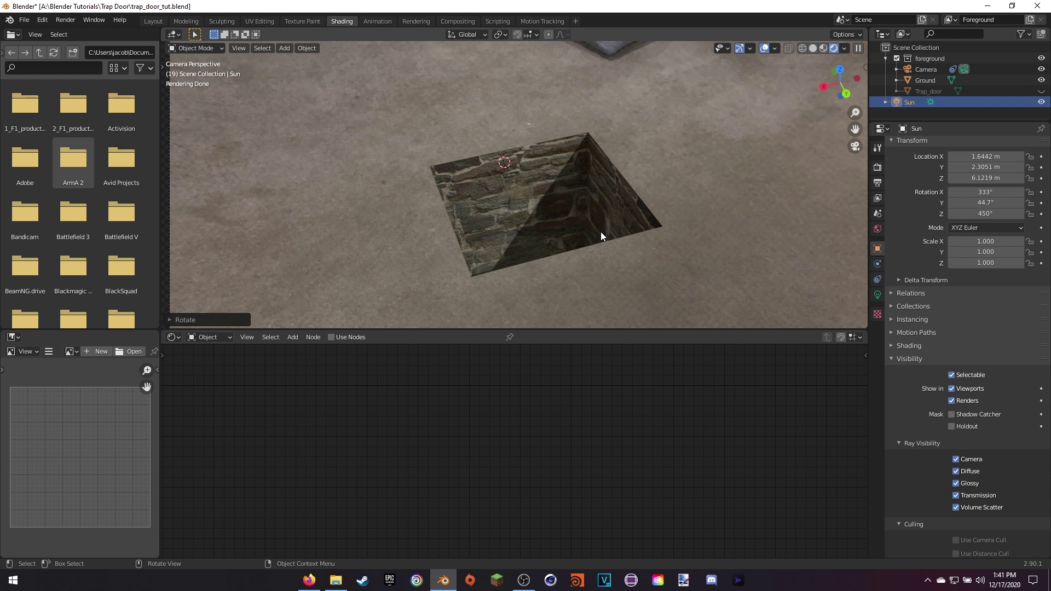
Unhide the Trap_door object and turn off its Shadow Catcher visibility setting.
key("alt+h")
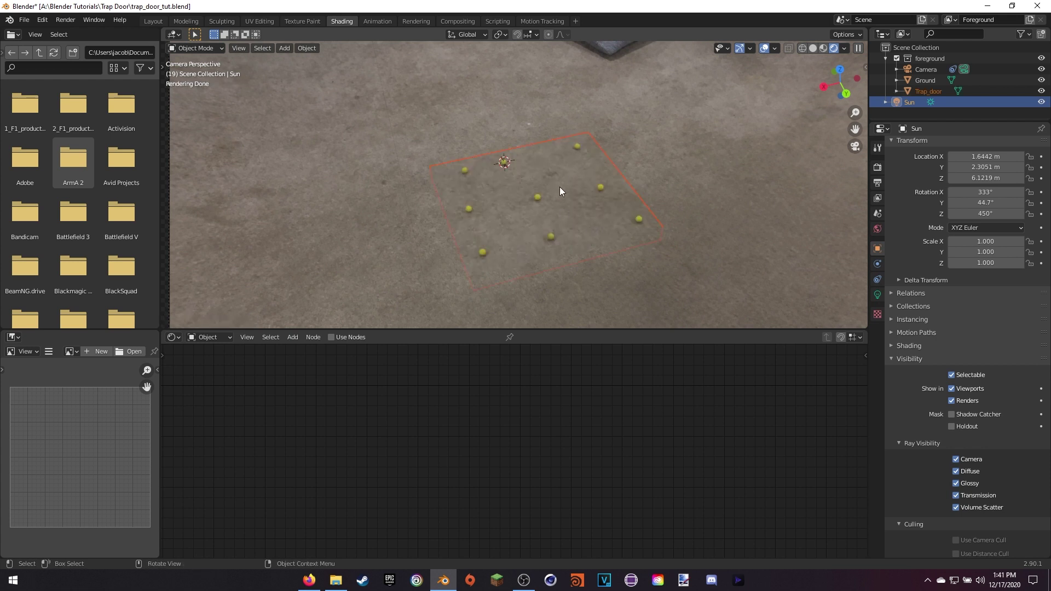
left_click(559, 188)
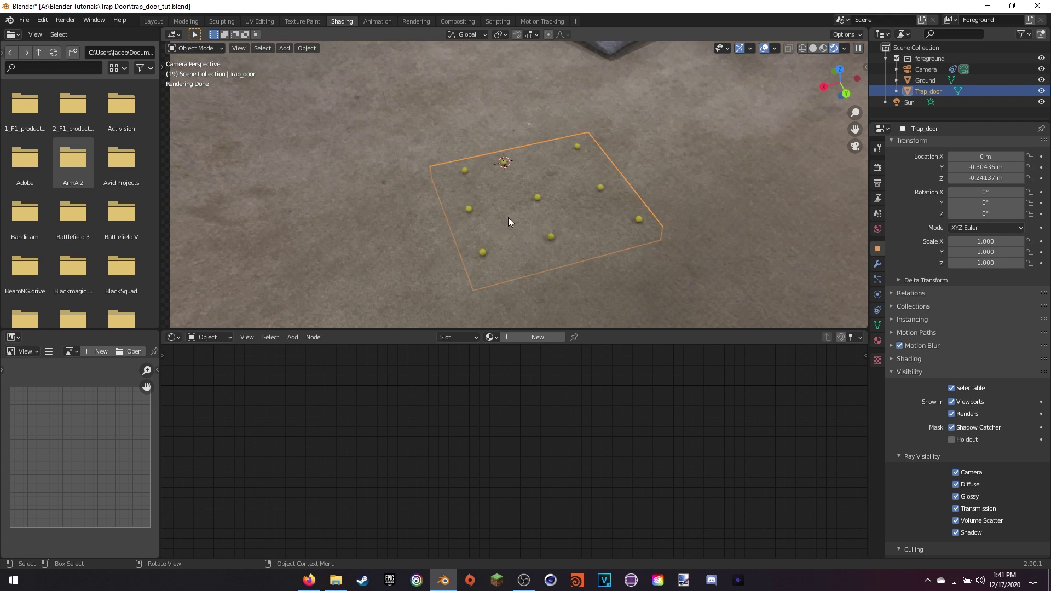
left_click(952, 428)
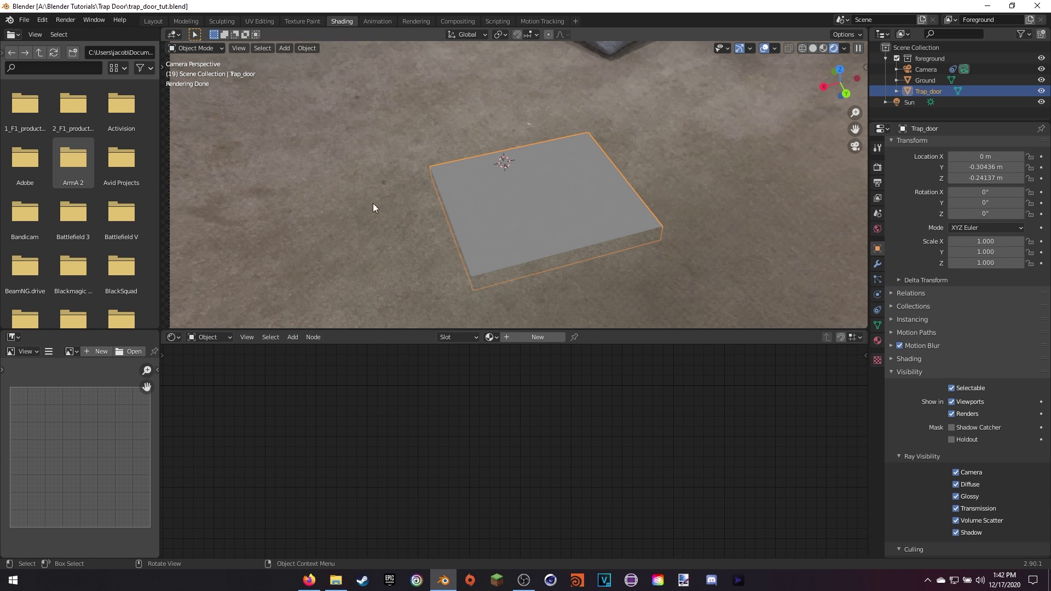
Hide the Ground object in the viewport.
left_click(704, 153)
key("h")
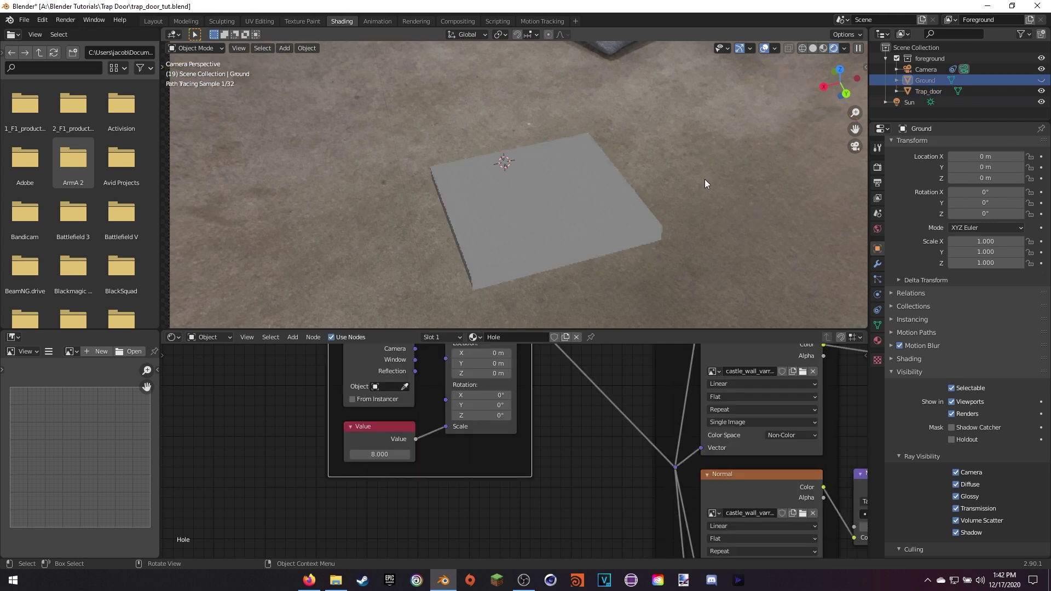
scroll(659, 195, "up", 2)
scroll(658, 195, "up", 4)
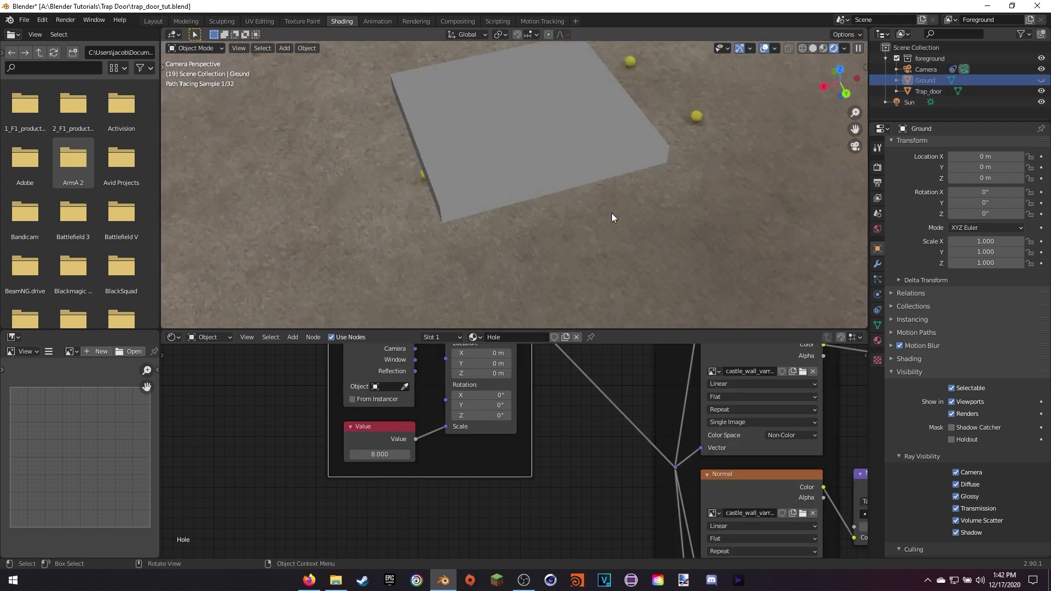
Create a new material on the Trap_door object and name it Wood.
left_click(538, 167)
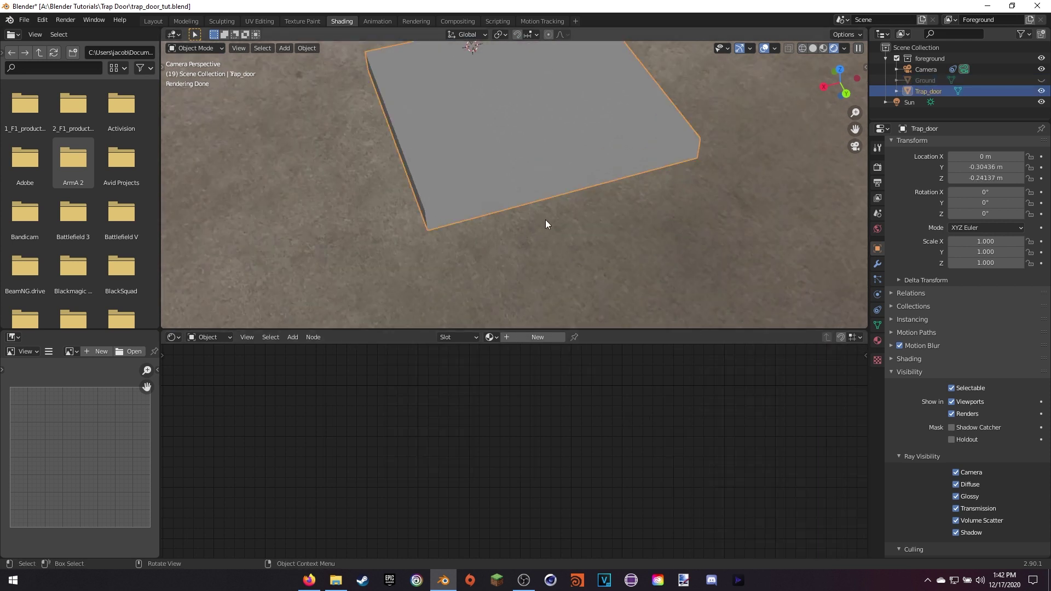
left_click(878, 341)
left_click(935, 180)
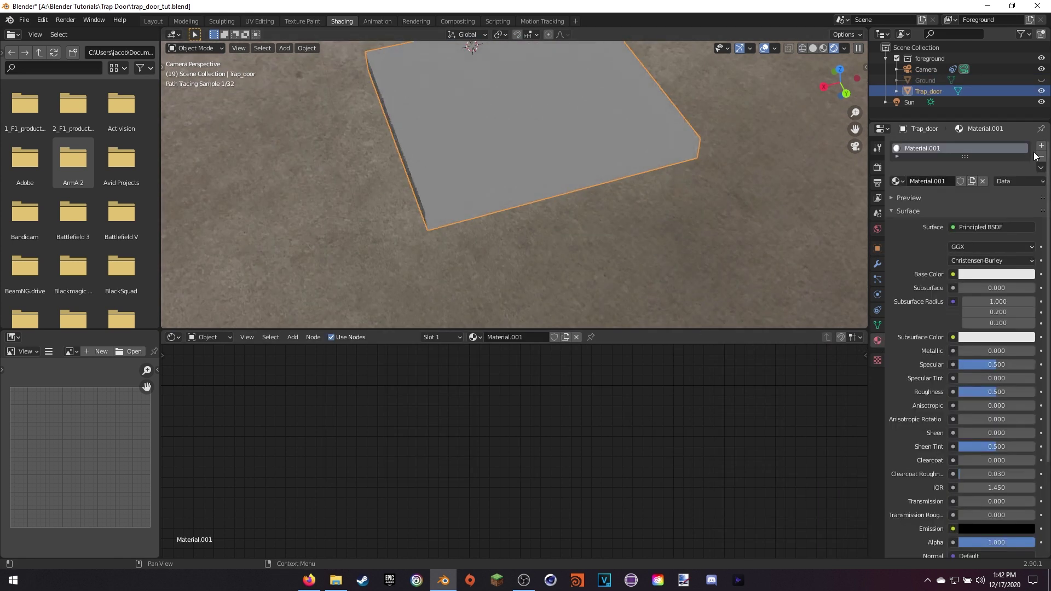
type("Wood")
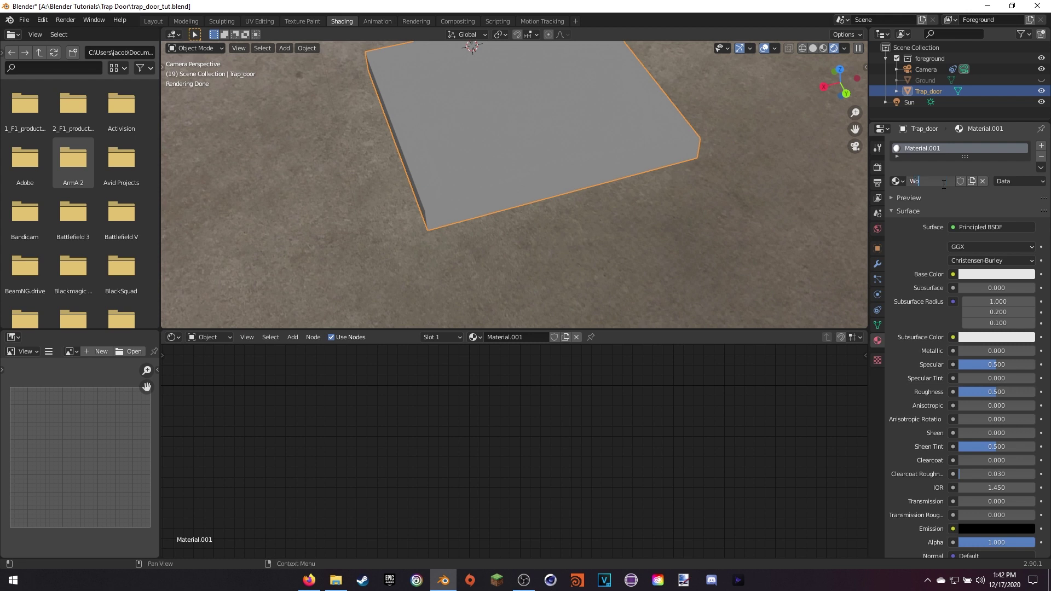
key("Return")
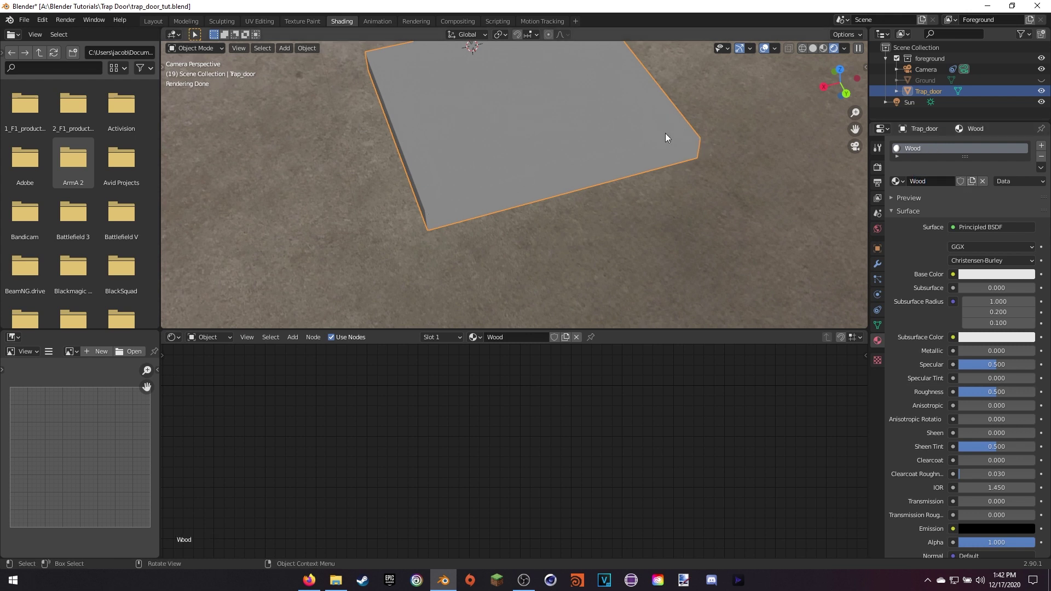
Run Principled Texture Setup on the Wood material's Principled BSDF with all the wood_planks_dirt images from the Wood folder.
middle_click_drag(593, 107, 615, 144, "shift")
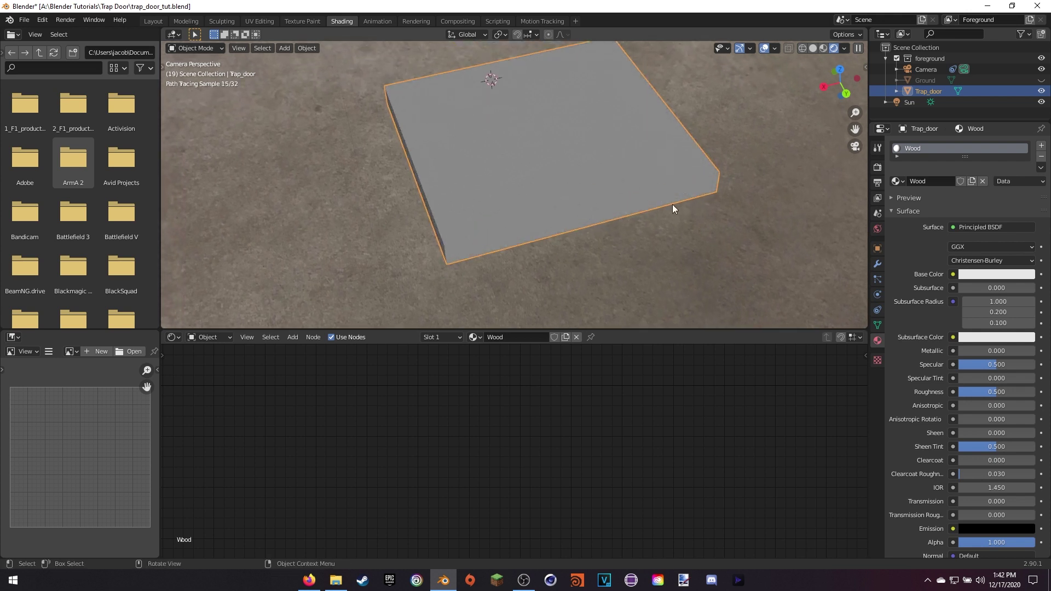
scroll(631, 404, "down", 6)
middle_click_drag(601, 410, 437, 412)
key("Home")
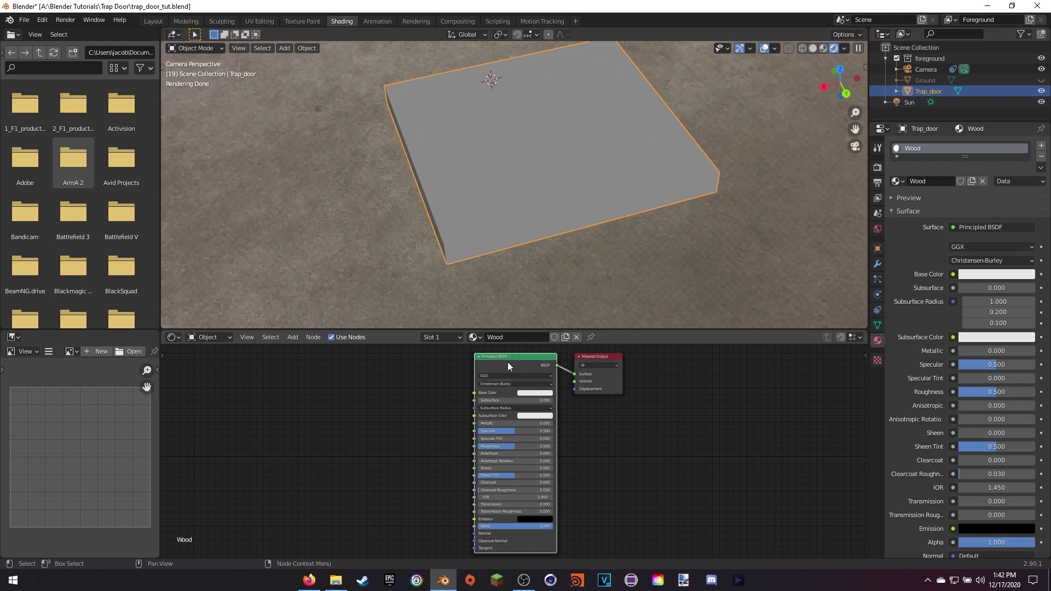
key("ctrl+shift+t")
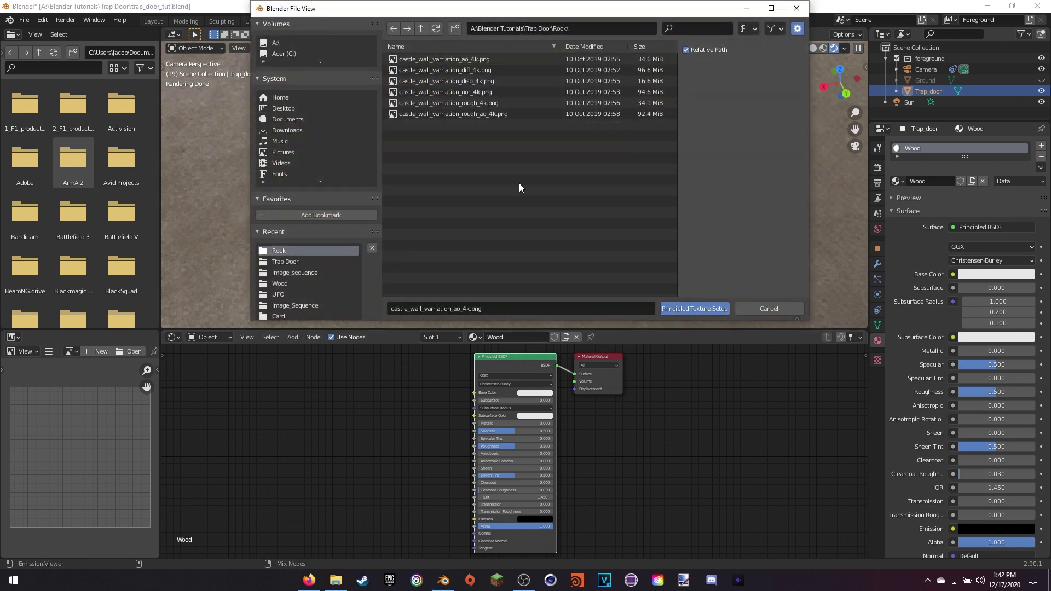
left_click(420, 29)
left_click(423, 89)
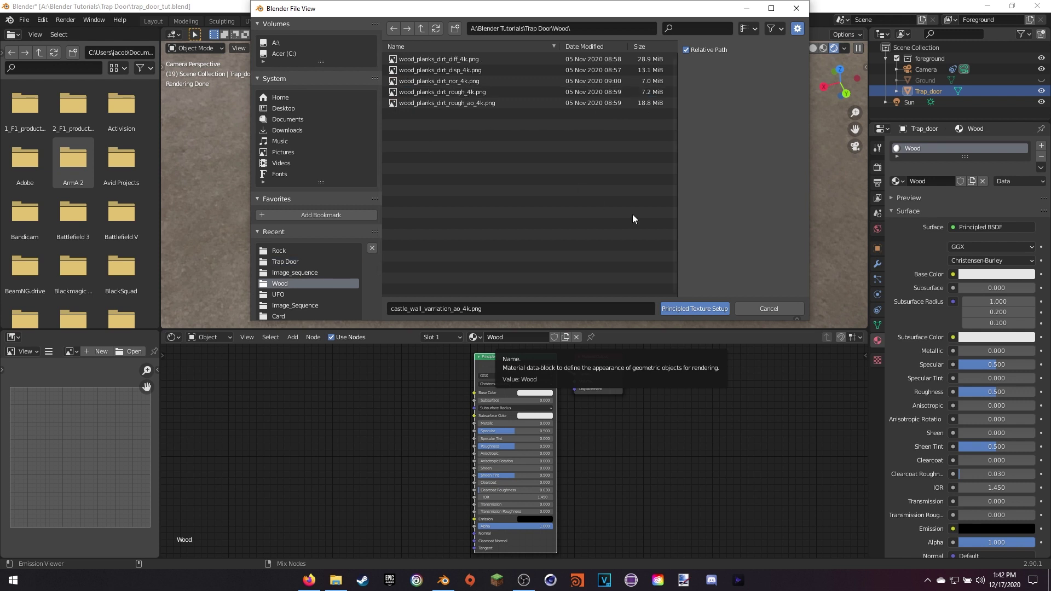
key("a")
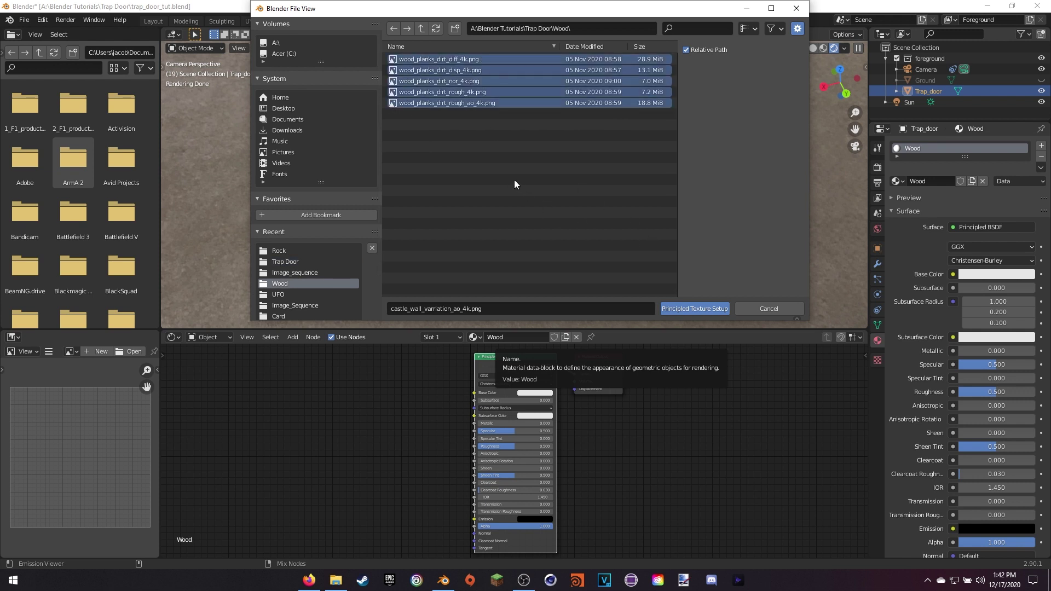
left_click(678, 309)
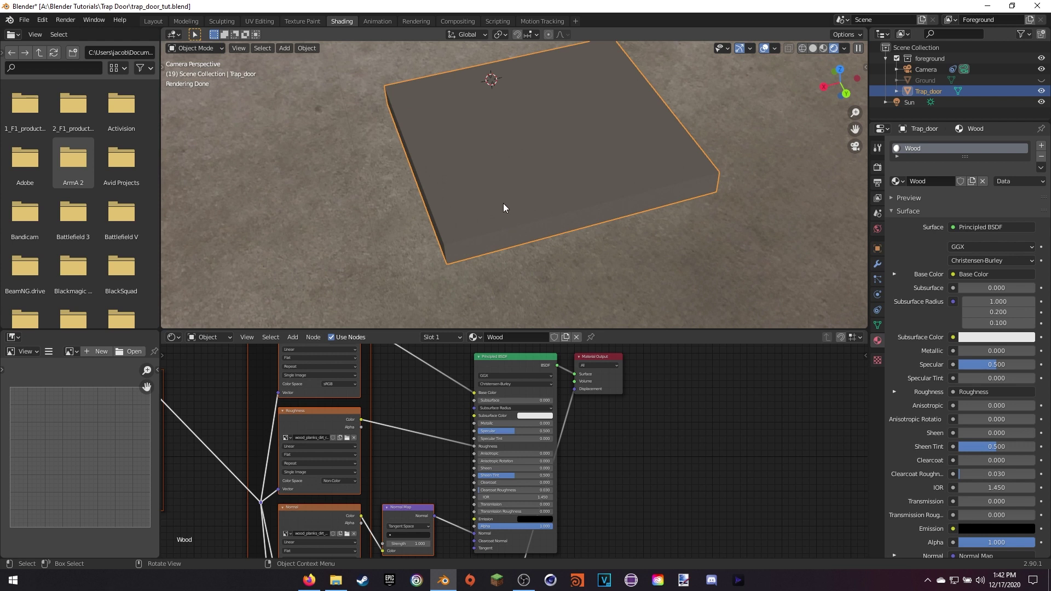
Apply a Cube Projection UV mapping to the Trap_door mesh and return to Object Mode in the camera view.
key("Tab")
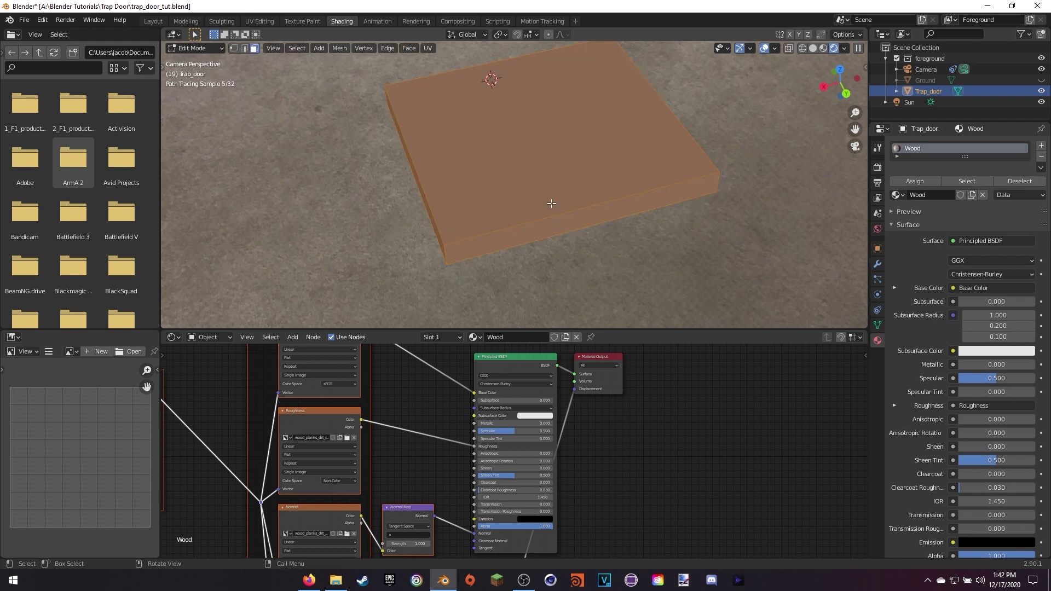
key("u")
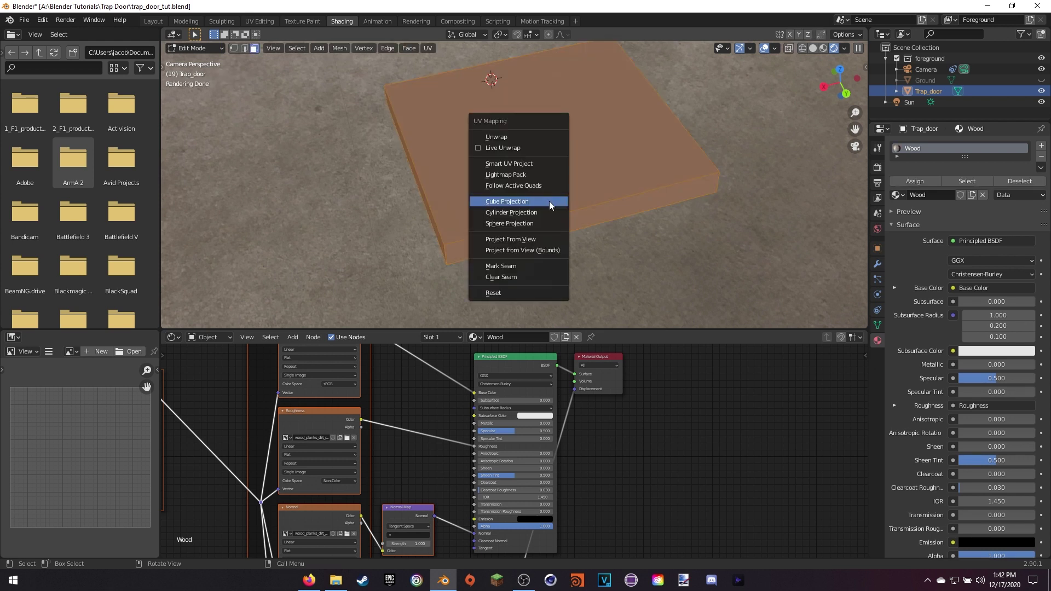
left_click(537, 202)
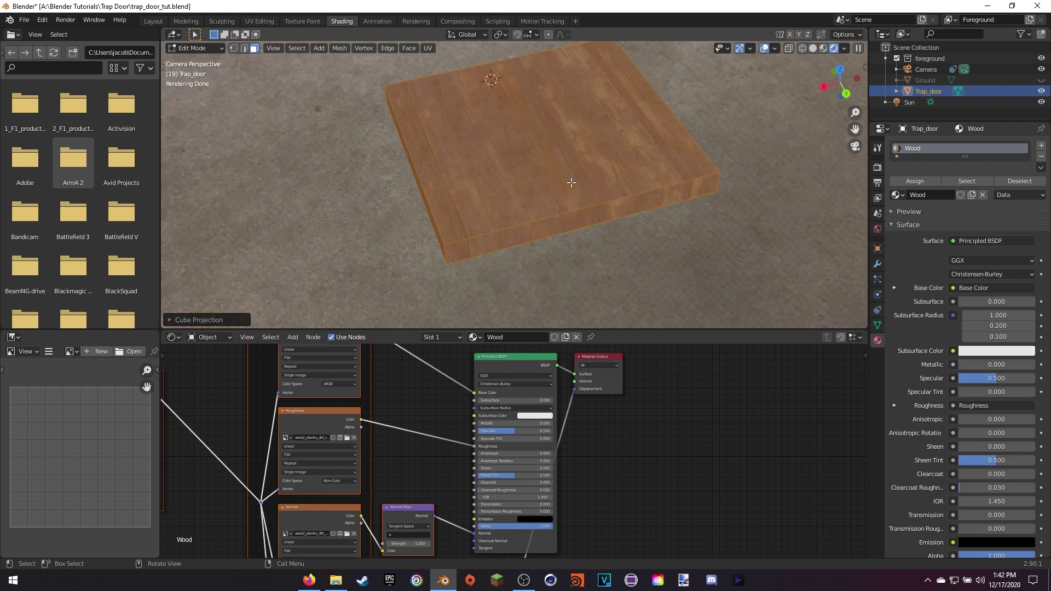
key("Tab")
middle_click_drag(602, 230, 627, 242)
key("KP_0")
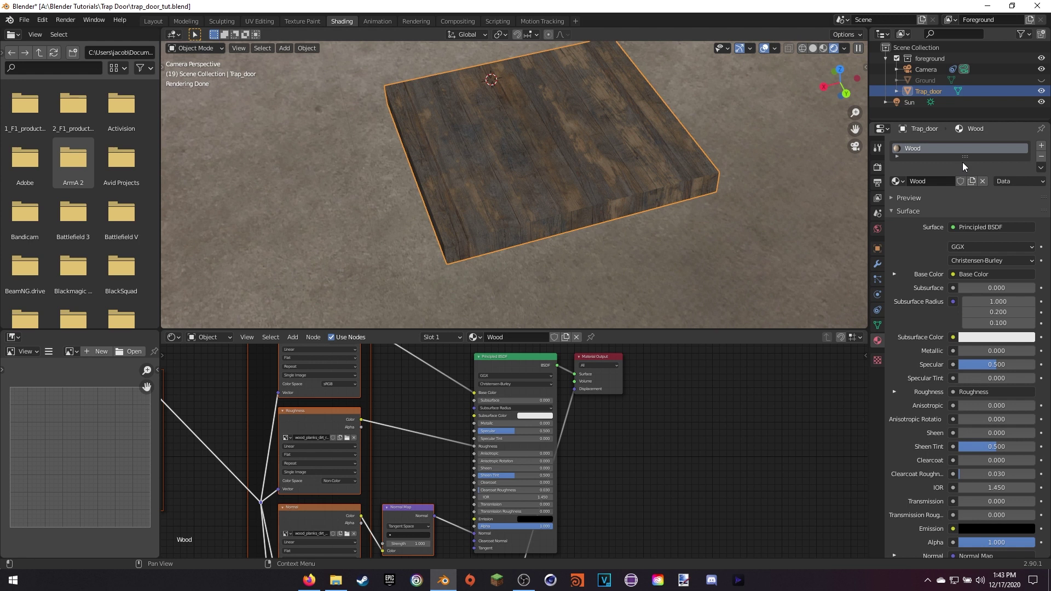
Add a second material slot to the Trap_door with a new material named Carpet.
left_click(1041, 145)
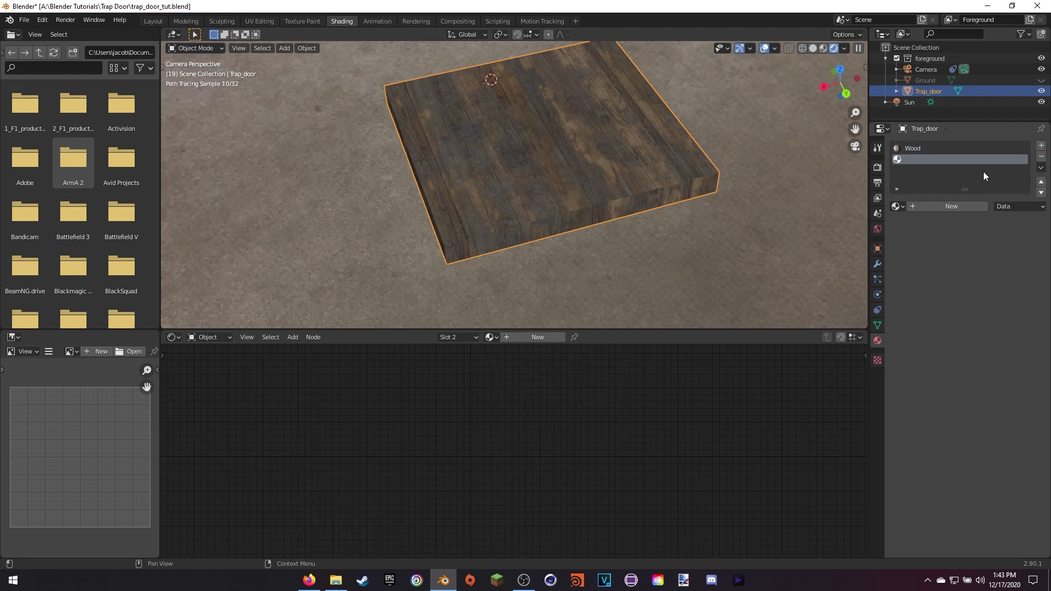
left_click(932, 206)
left_click(938, 202)
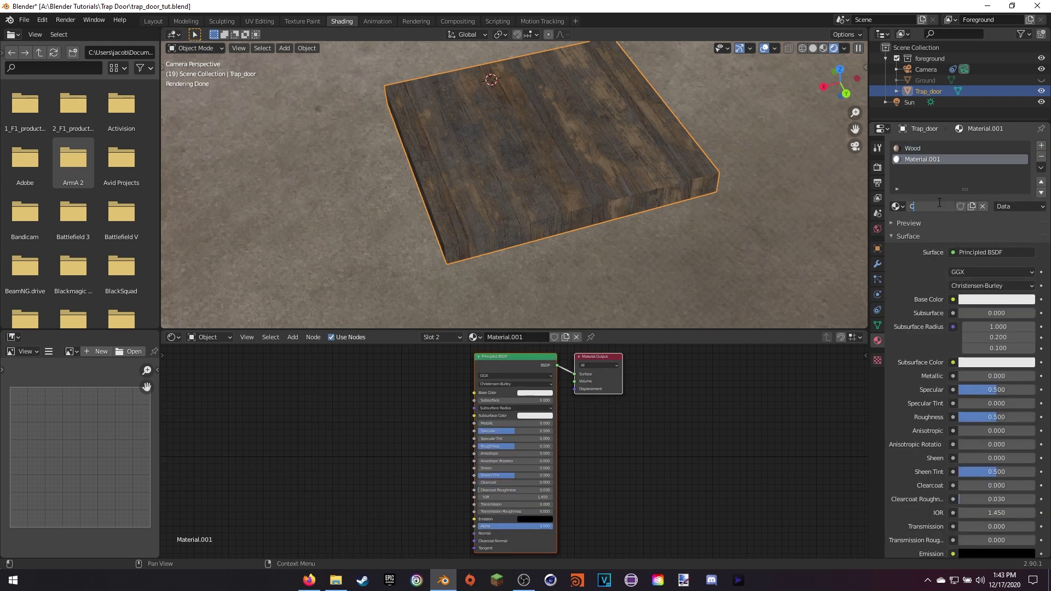
type("Carpet")
key("Return")
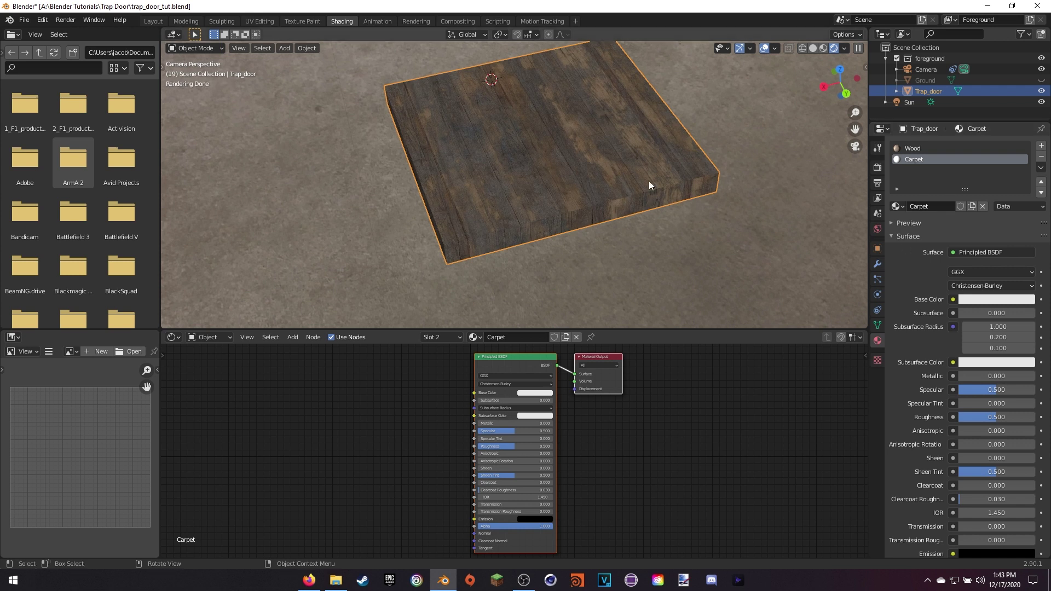
Assign the Carpet material to the trap door's top face and return to Object Mode.
key("Tab")
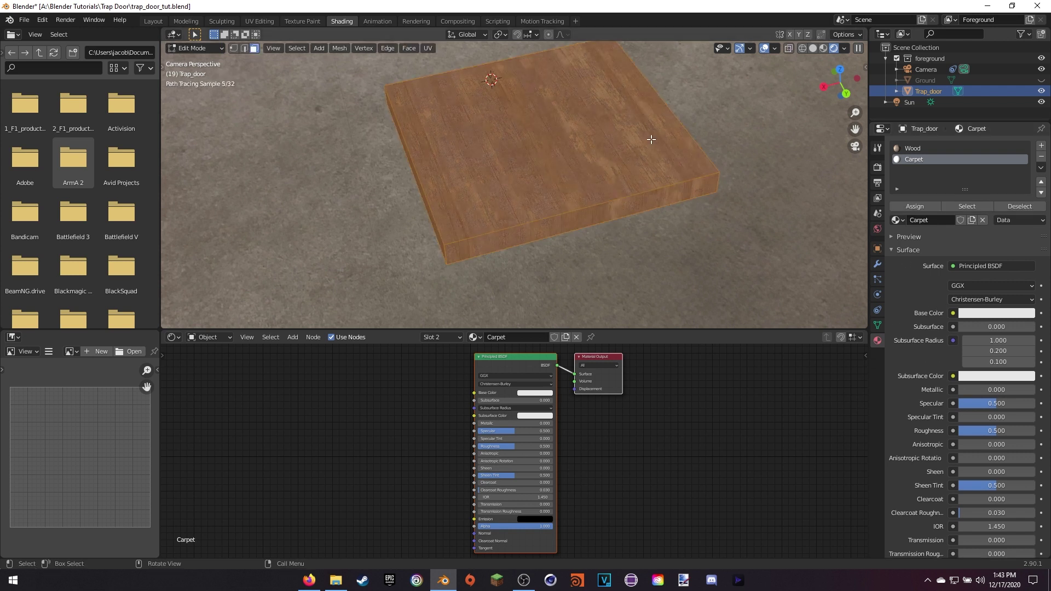
left_click(514, 127)
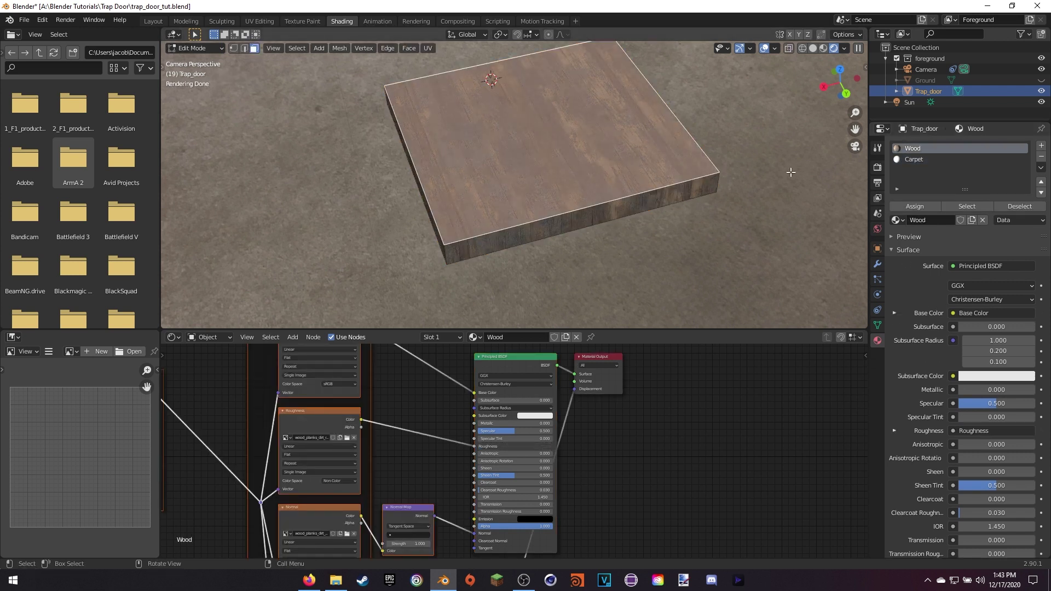
left_click(915, 160)
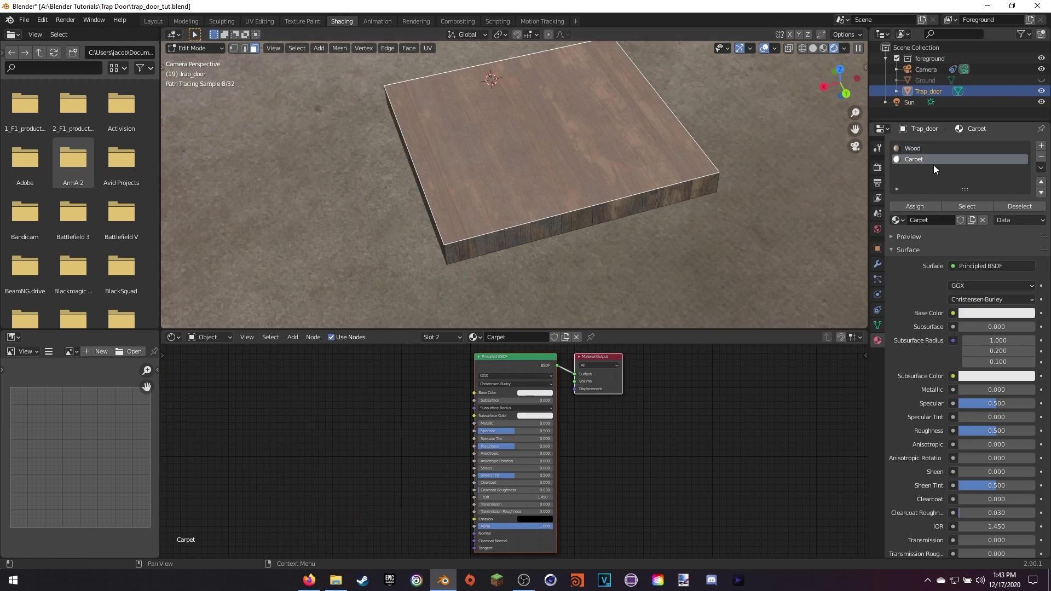
left_click(922, 206)
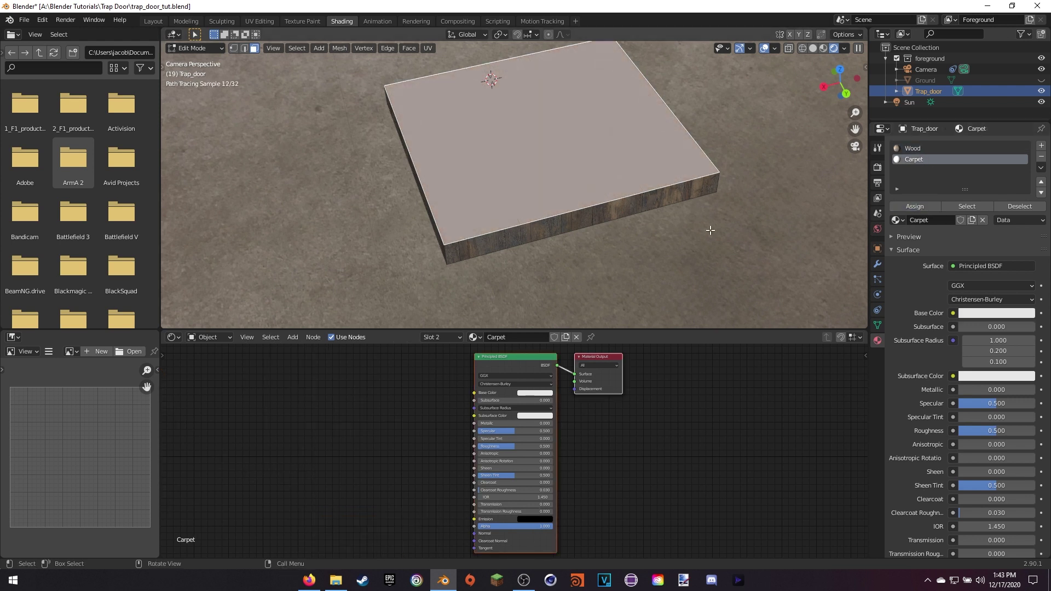
key("Tab")
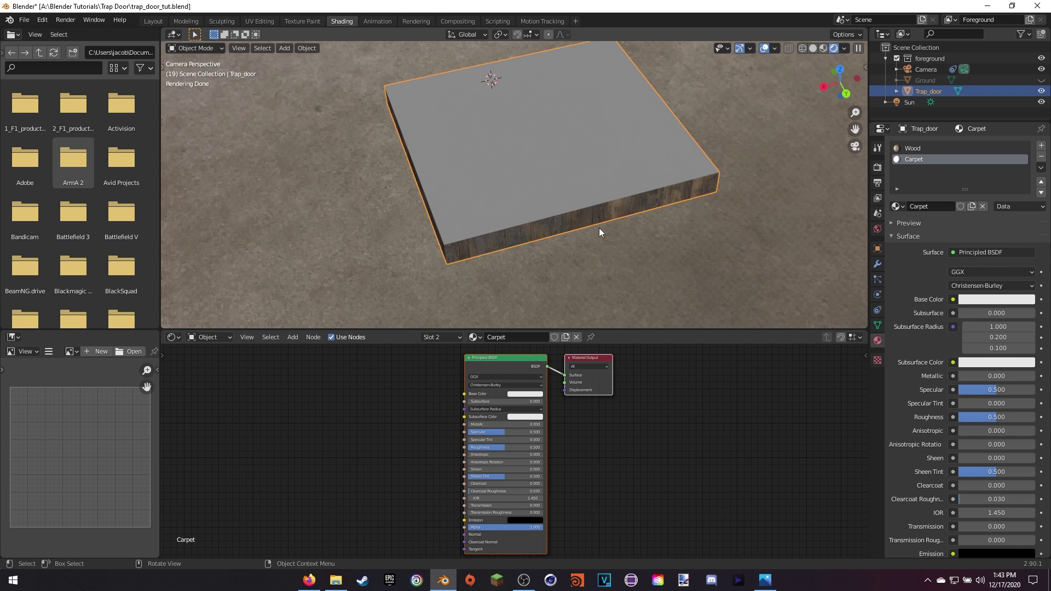
Go to frame 1, link the Movie Clip image straight to the Composite node in the compositor, and render the frame.
left_click(152, 22)
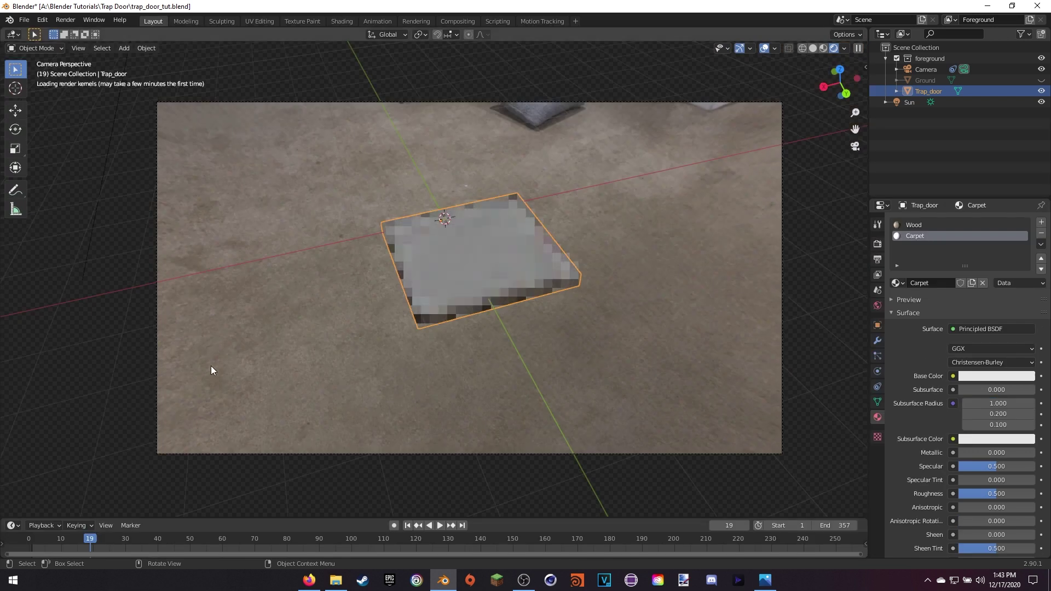
left_click(31, 541)
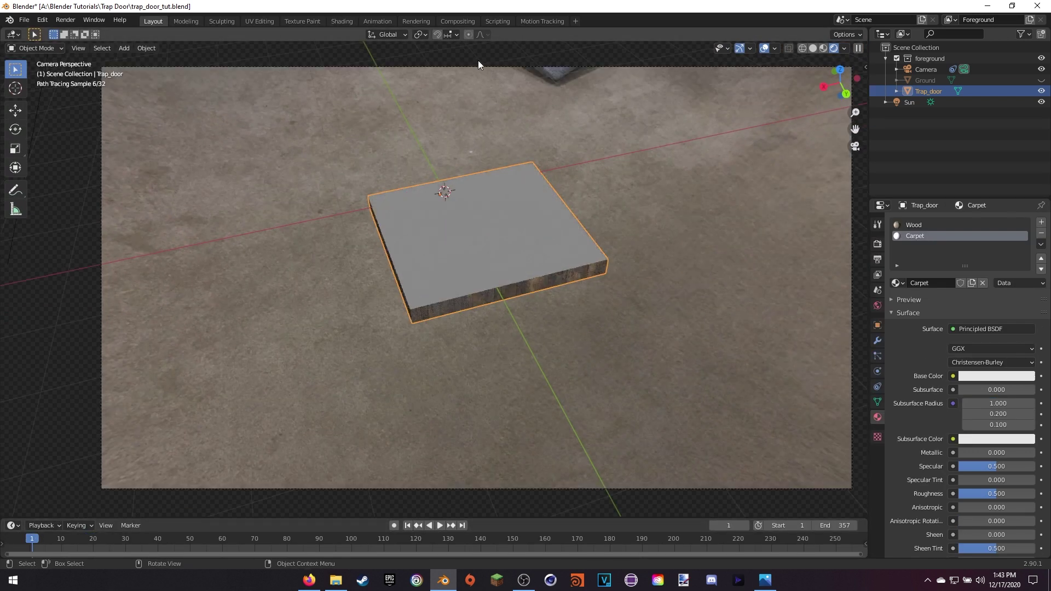
left_click(458, 20)
middle_click_drag(500, 263, 433, 287)
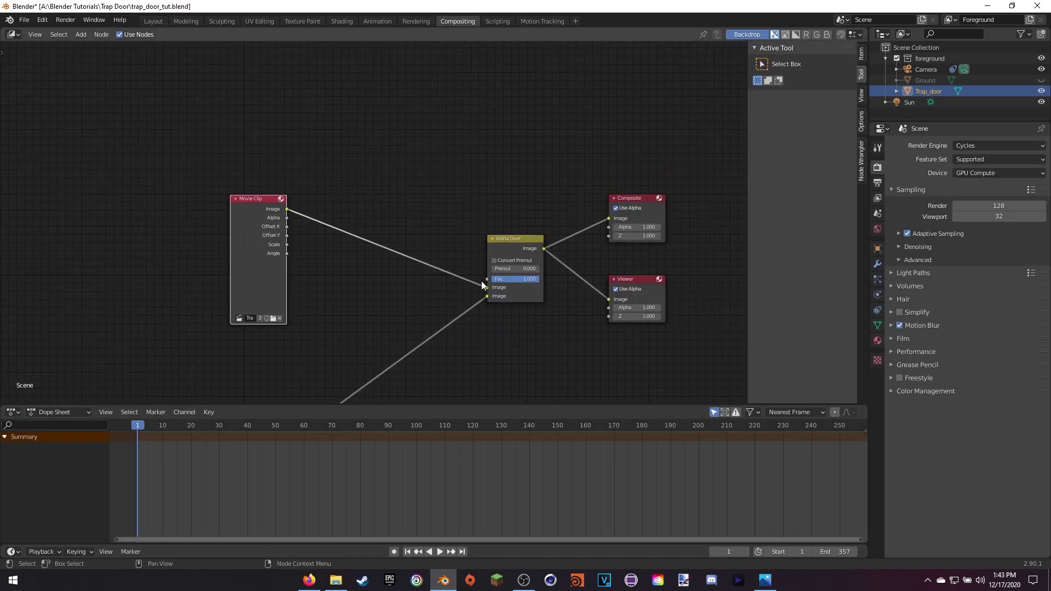
left_click_drag(487, 287, 609, 219)
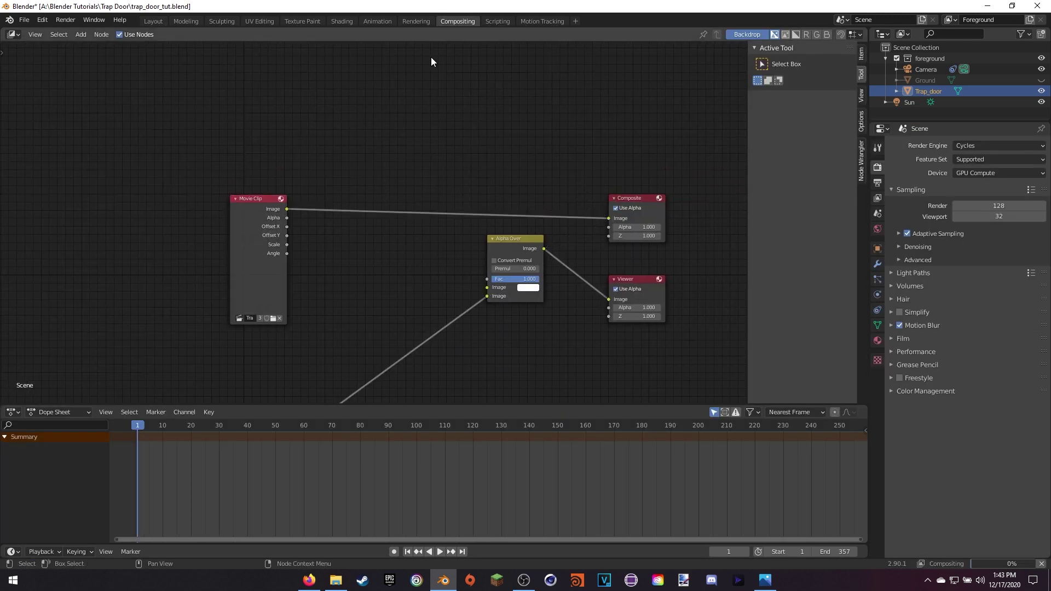
key("F12")
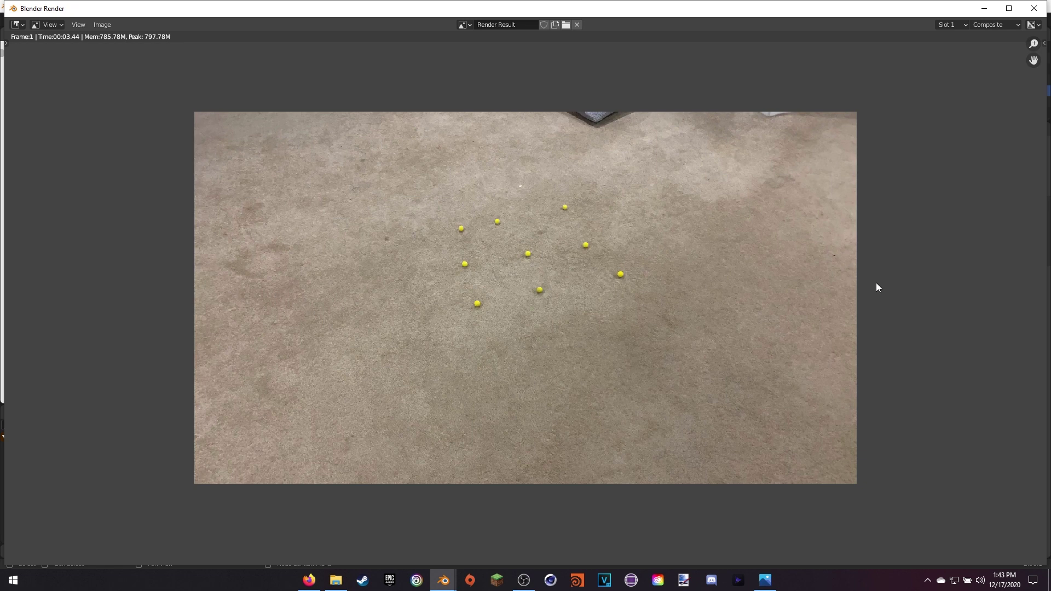
Examine the rendered frame with its tracking markers, compare it with CLEAN PLATE.png in Photos, and close both windows.
scroll(583, 272, "up", 2)
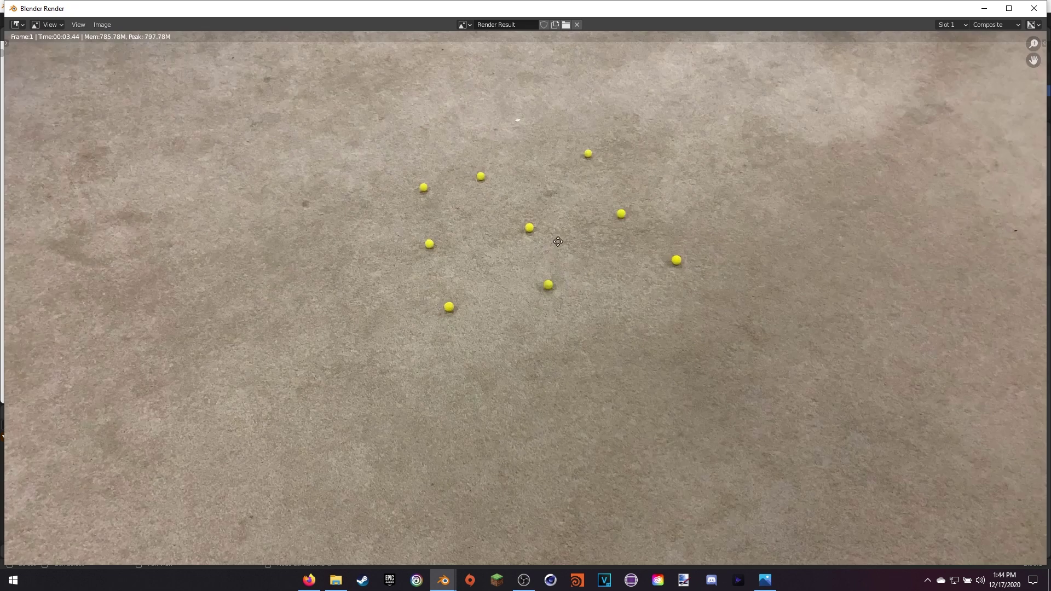
middle_click_drag(556, 241, 562, 263)
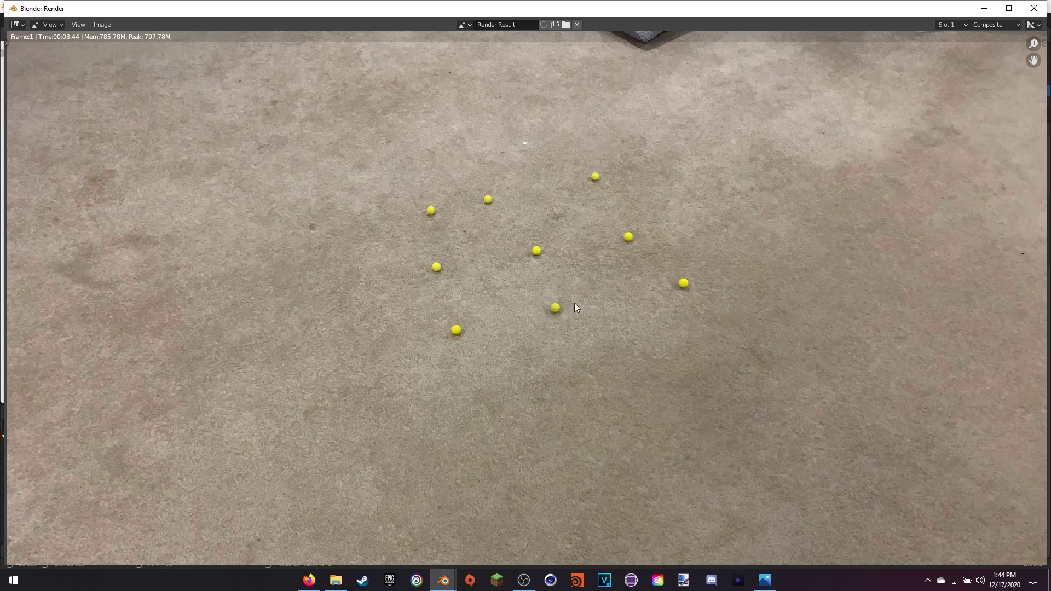
scroll(581, 297, "down", 1)
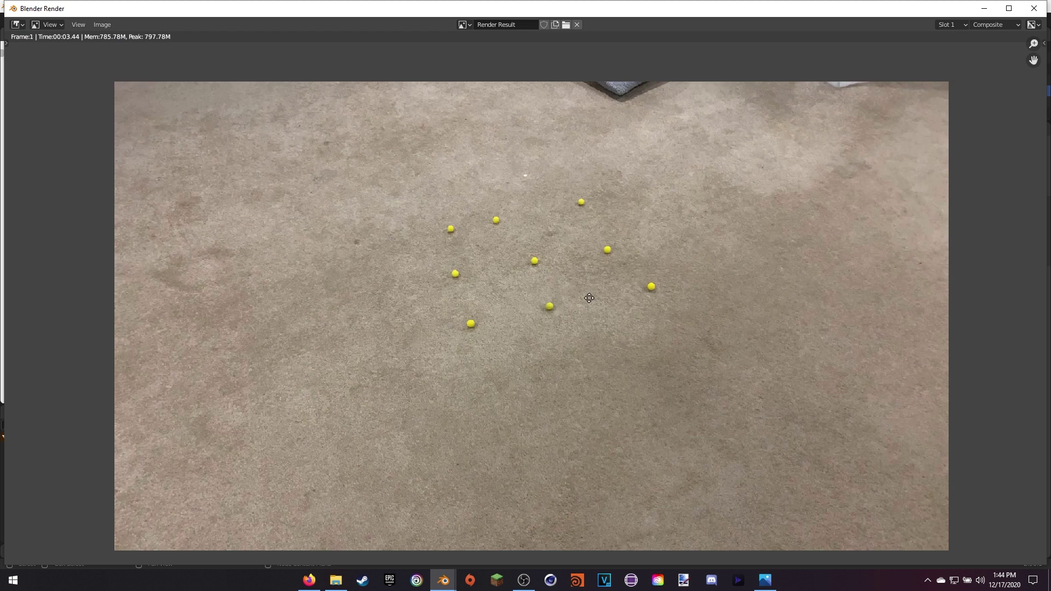
middle_click_drag(582, 297, 587, 288)
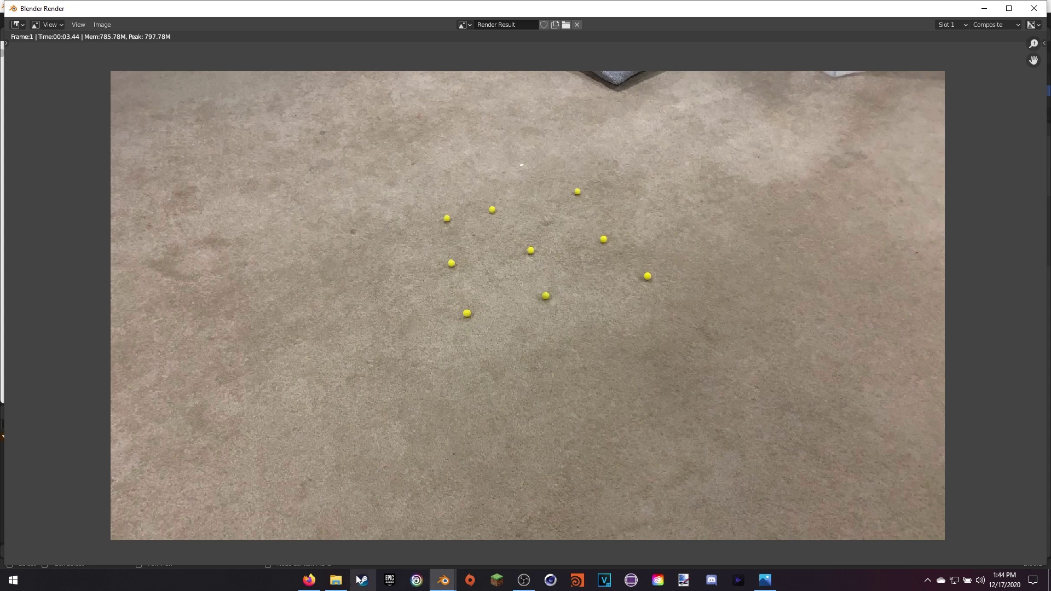
left_click(765, 580)
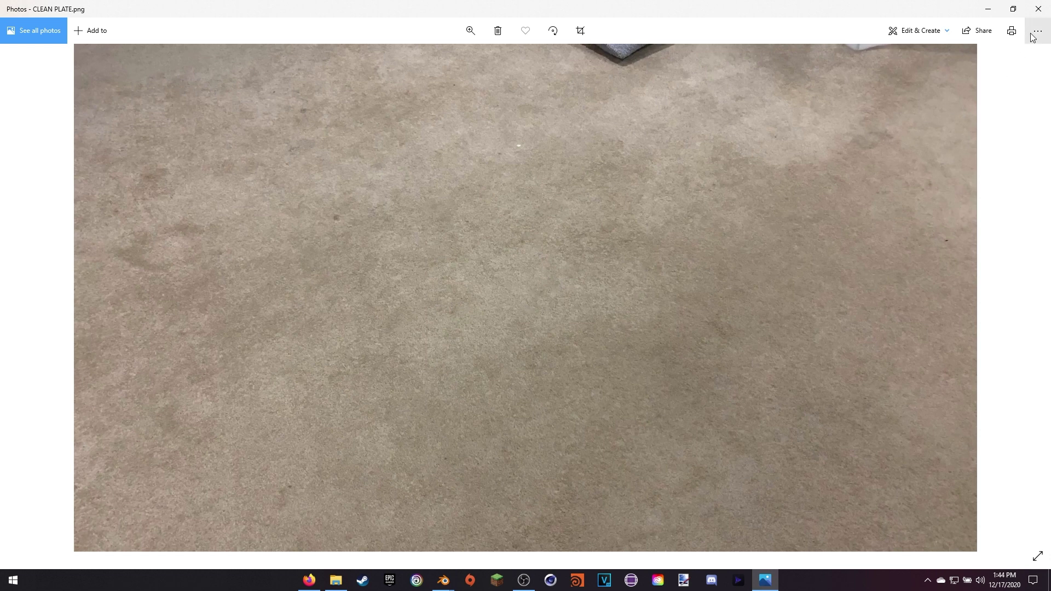
left_click(1034, 10)
left_click(1034, 9)
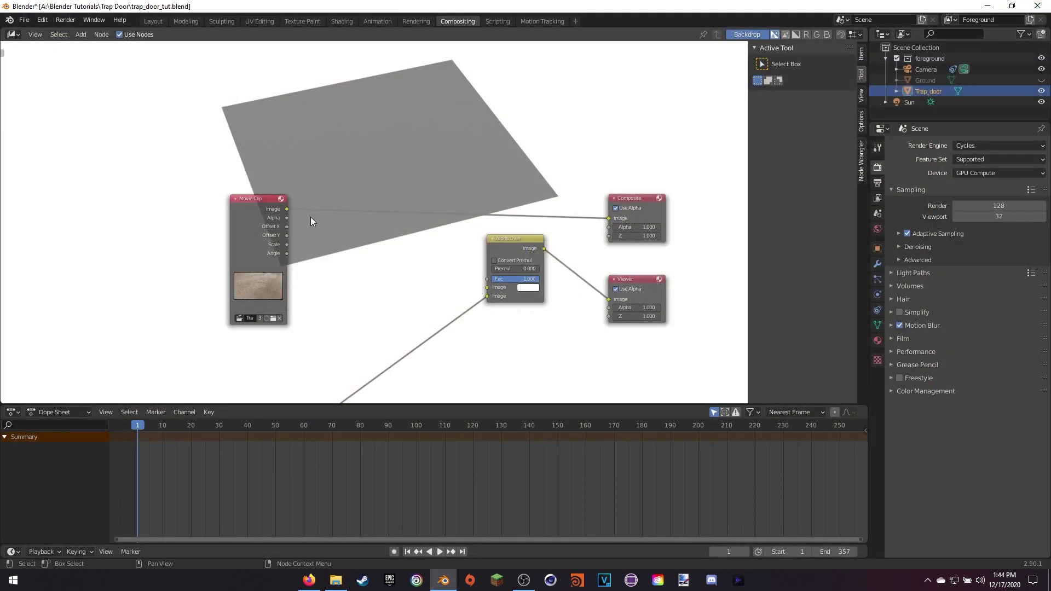
Reconnect the Movie Clip image to the upper Alpha Over image input and the Alpha Over output to the Composite node.
left_click_drag(287, 210, 488, 287)
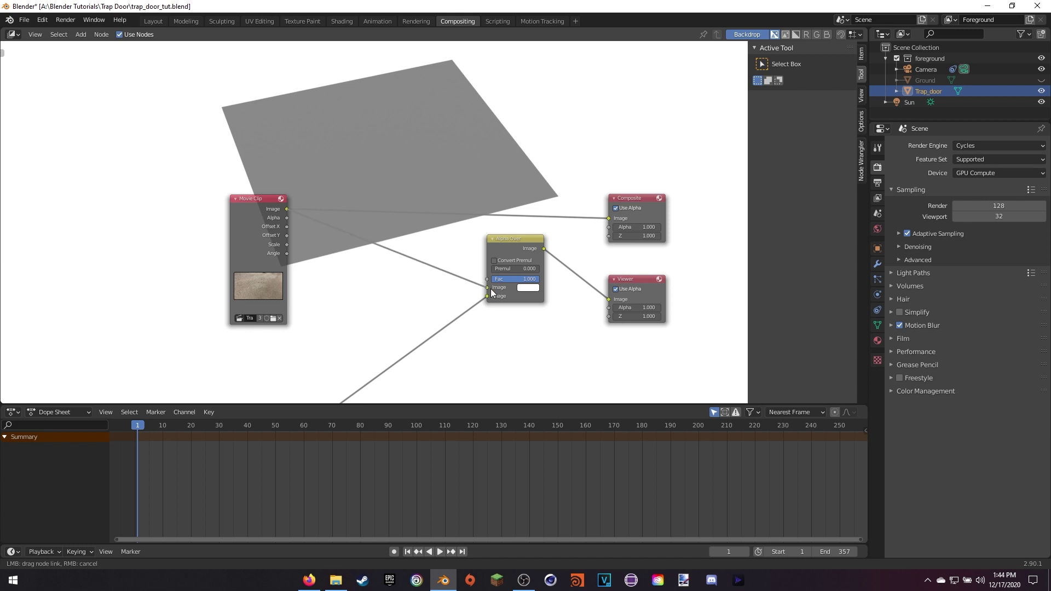
left_click_drag(544, 248, 611, 218)
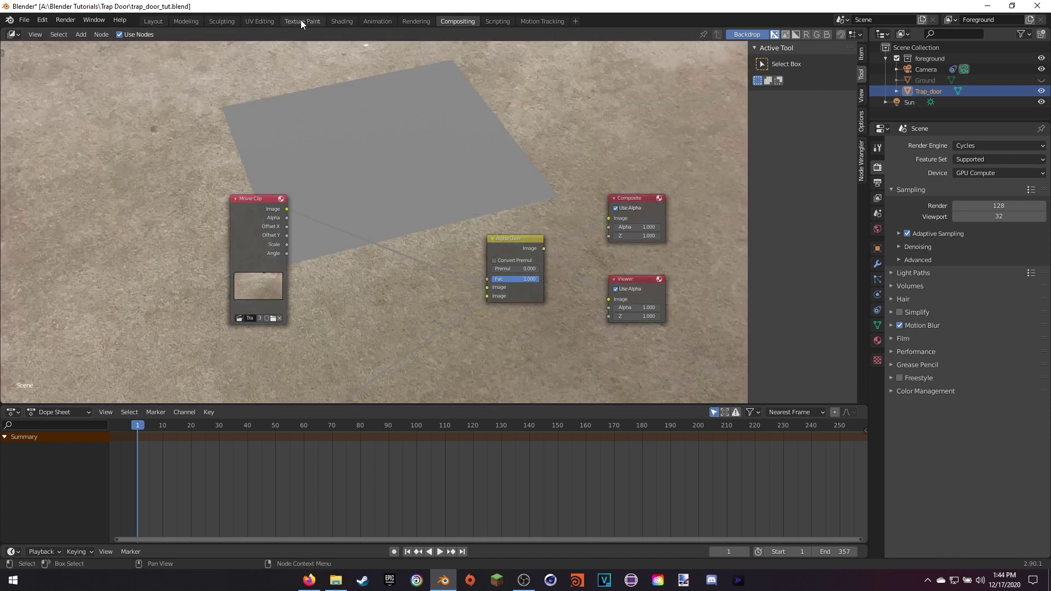
Add an Image Texture node to the Carpet material and load CLEAN PLATE.png from the Trap Door folder into it.
left_click(342, 21)
left_click(414, 388)
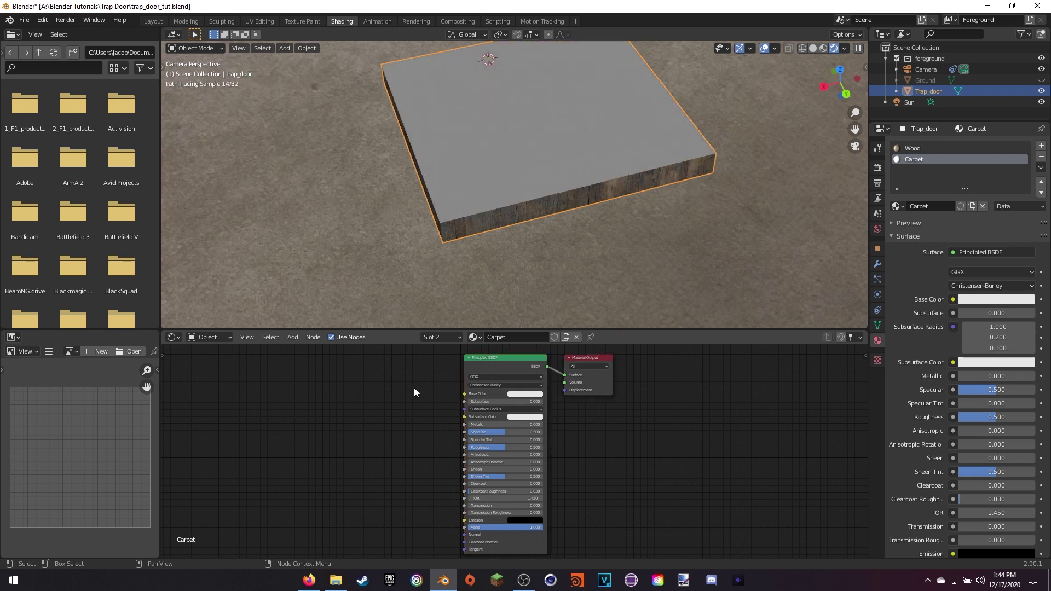
key("shift+a")
left_click(316, 390)
type("image")
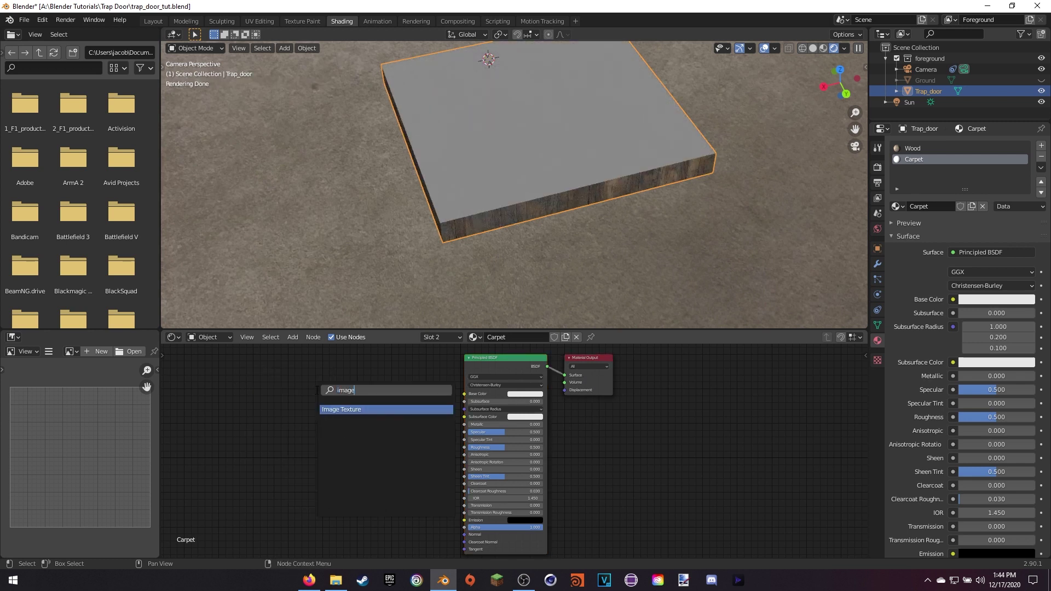
key("Return")
left_click(372, 420)
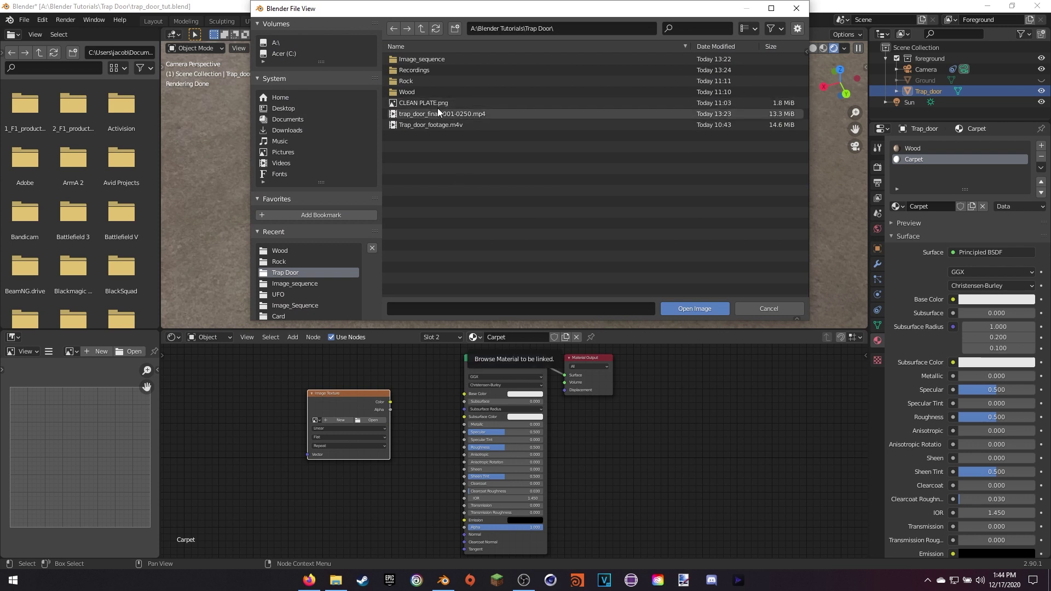
left_click(457, 104)
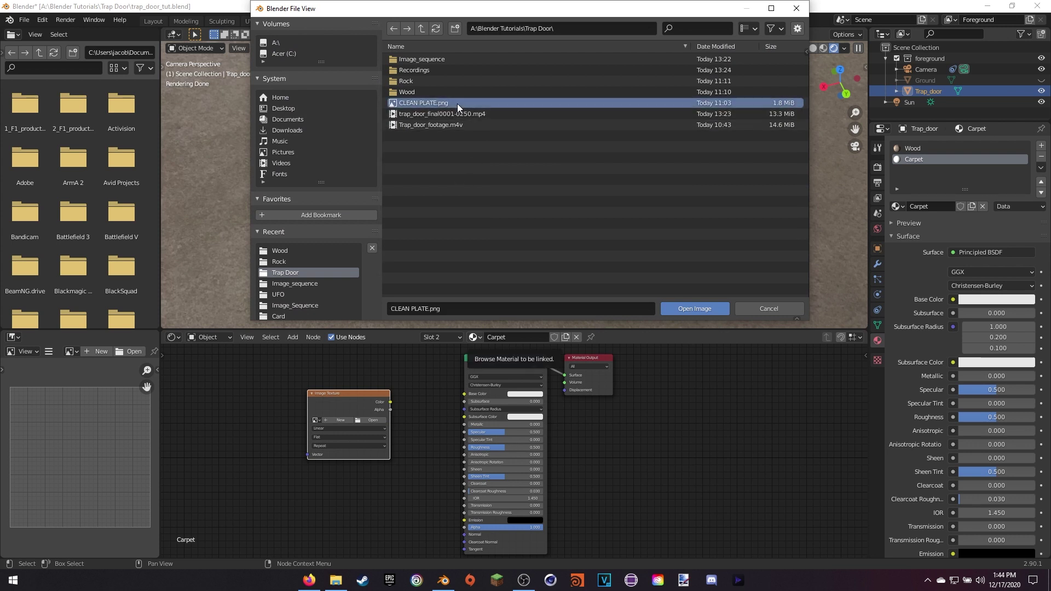
left_click(695, 308)
Delete the Carpet material's Principled BSDF and link the CLEAN PLATE.png Color output directly to the Material Output Surface.
left_click_drag(499, 371, 484, 380)
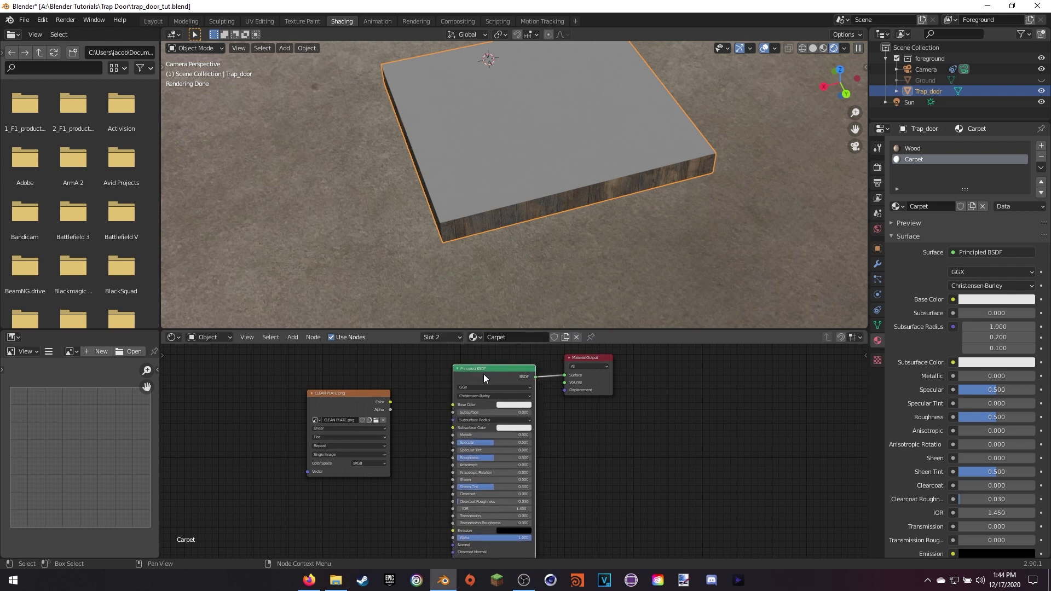
key("Delete")
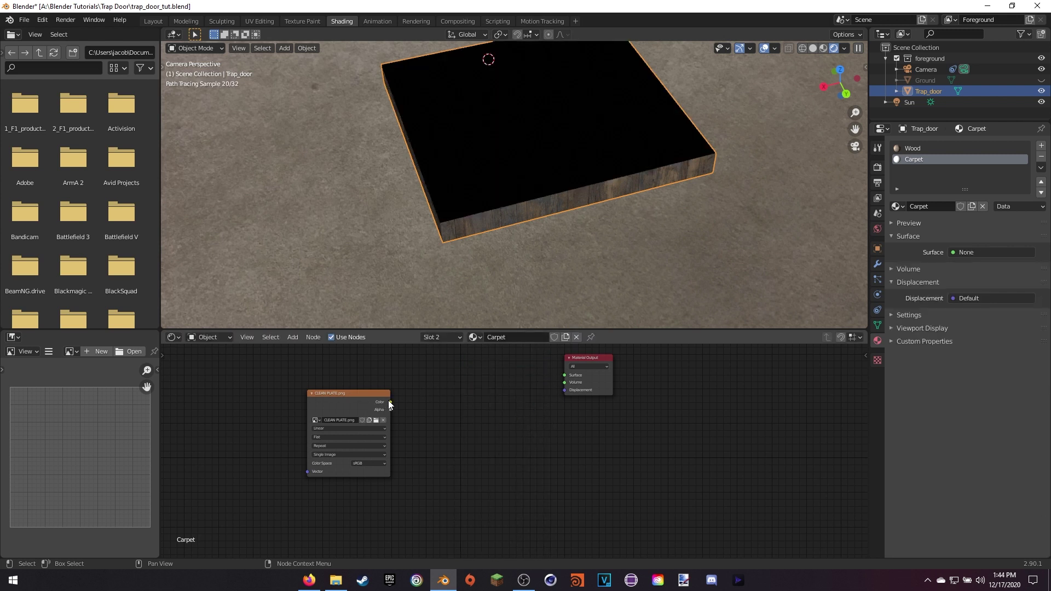
left_click_drag(390, 402, 568, 377)
left_click_drag(362, 411, 456, 395)
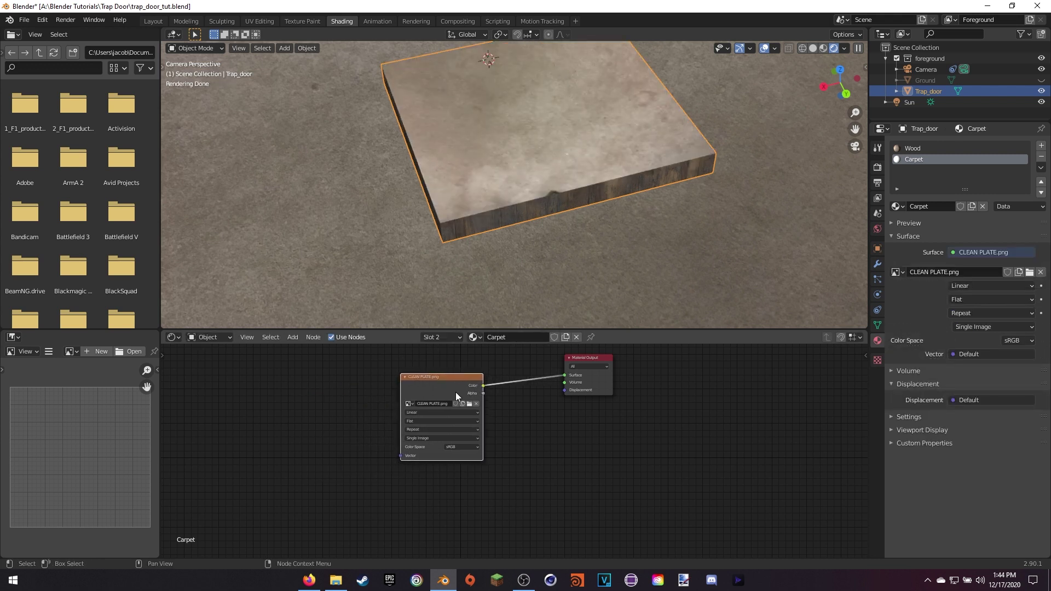
Apply a Project From View UV mapping to the trap door's top face in the camera view and return to Object Mode.
middle_click_drag(568, 156, 575, 180)
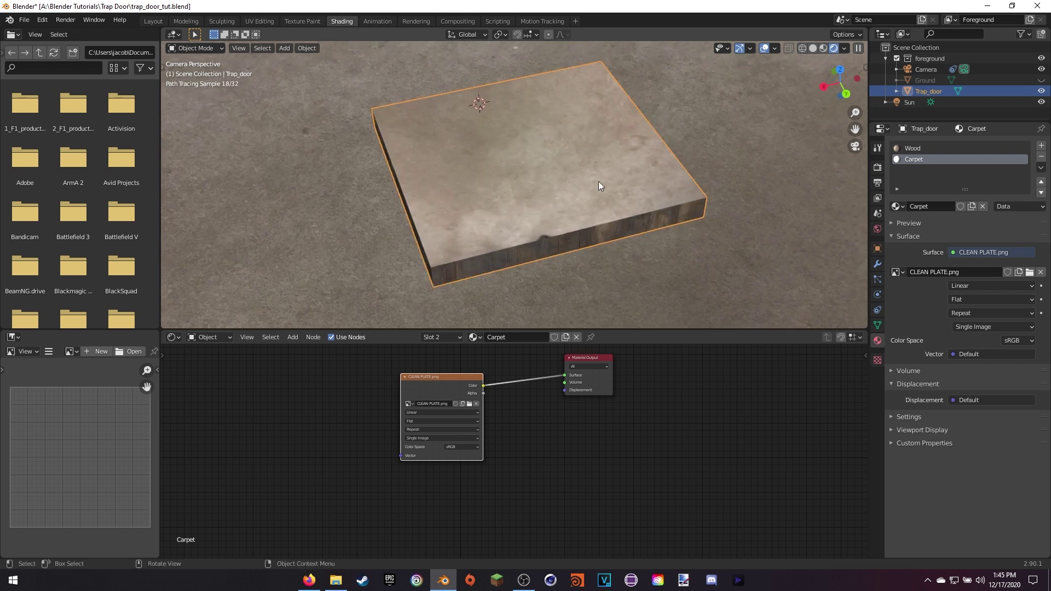
key("Tab")
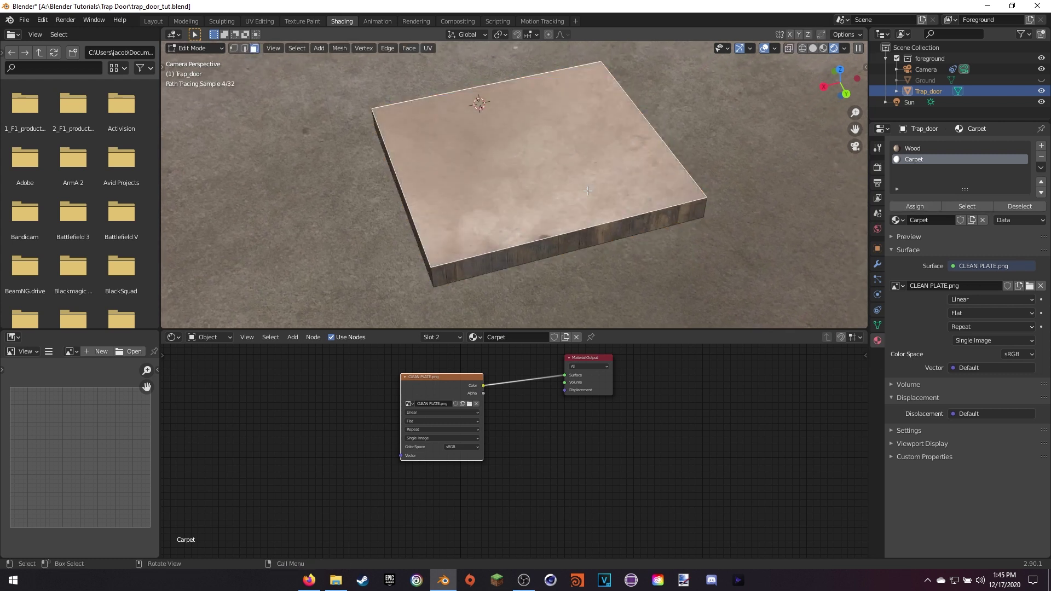
scroll(544, 163, "down", 4)
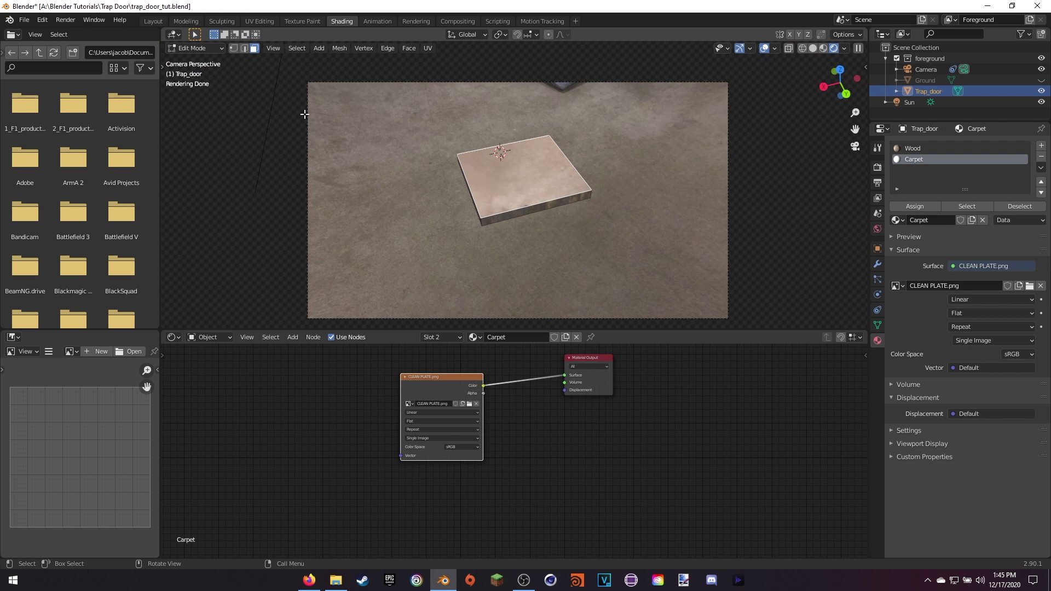
scroll(585, 175, "up", 1)
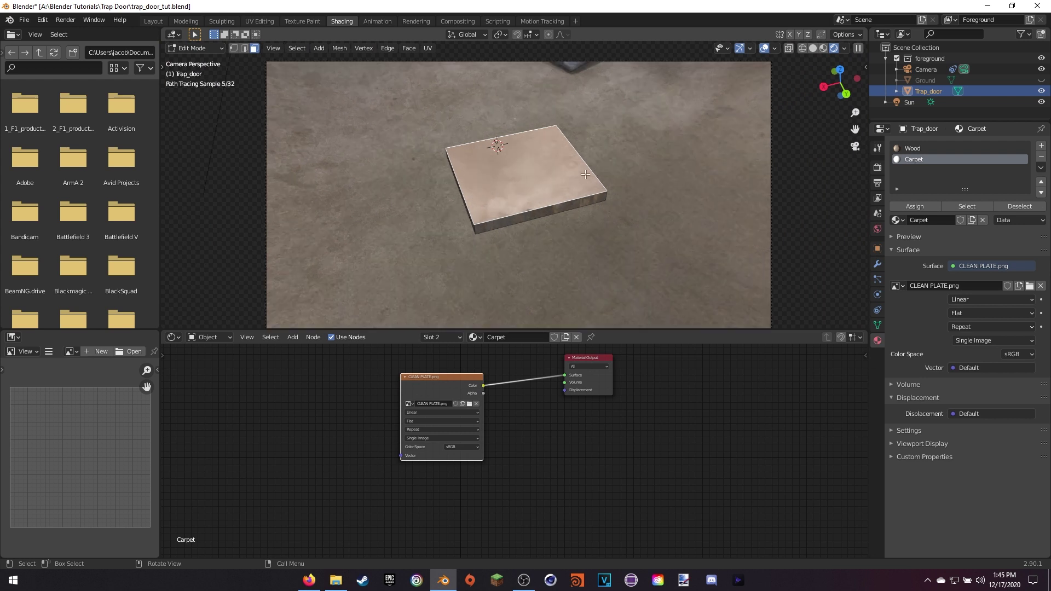
key("u")
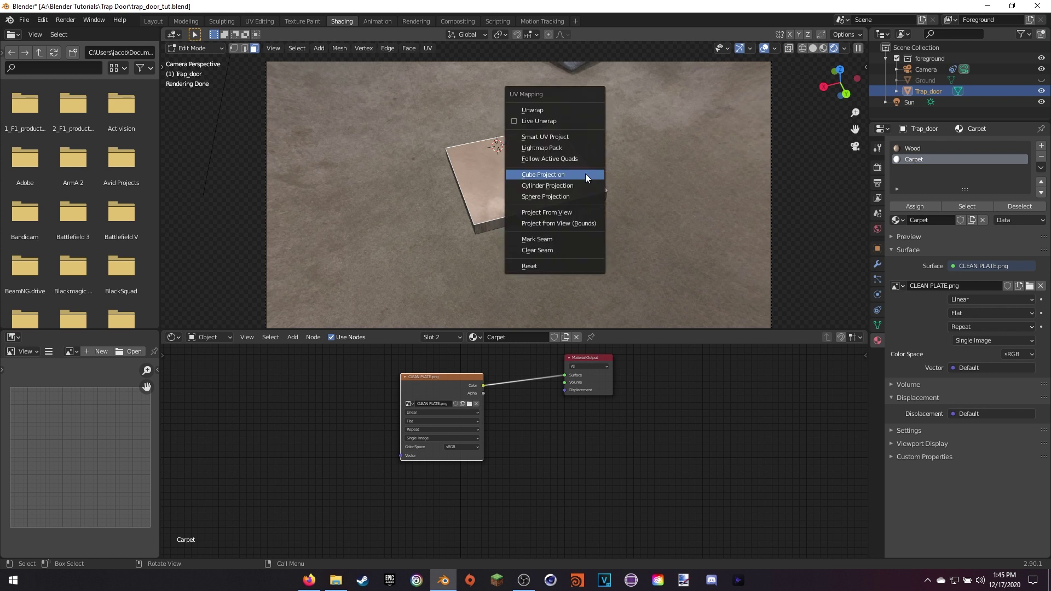
left_click(560, 212)
key("Tab")
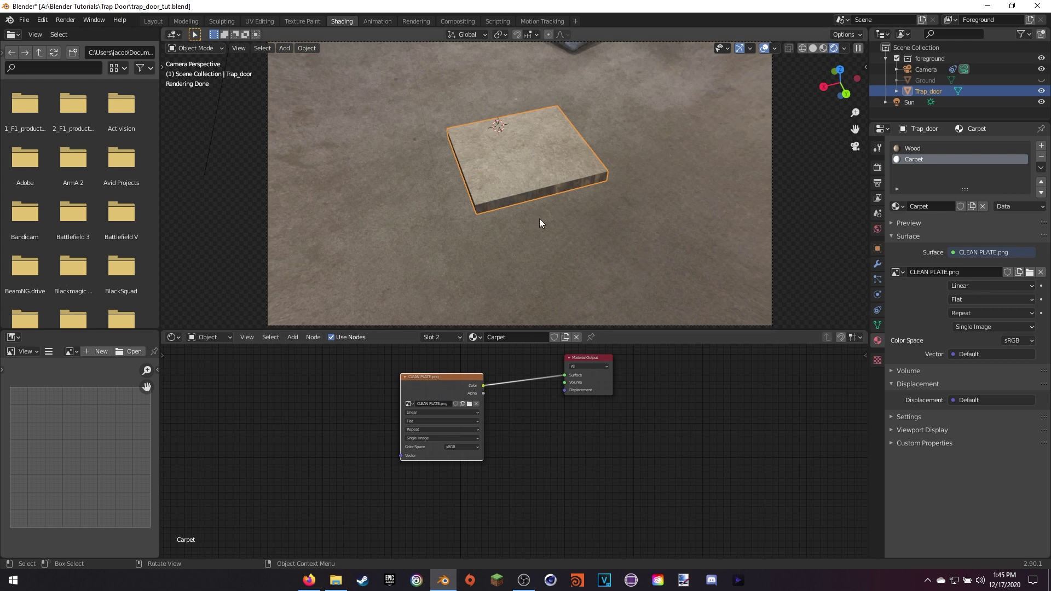
scroll(589, 214, "up", 3)
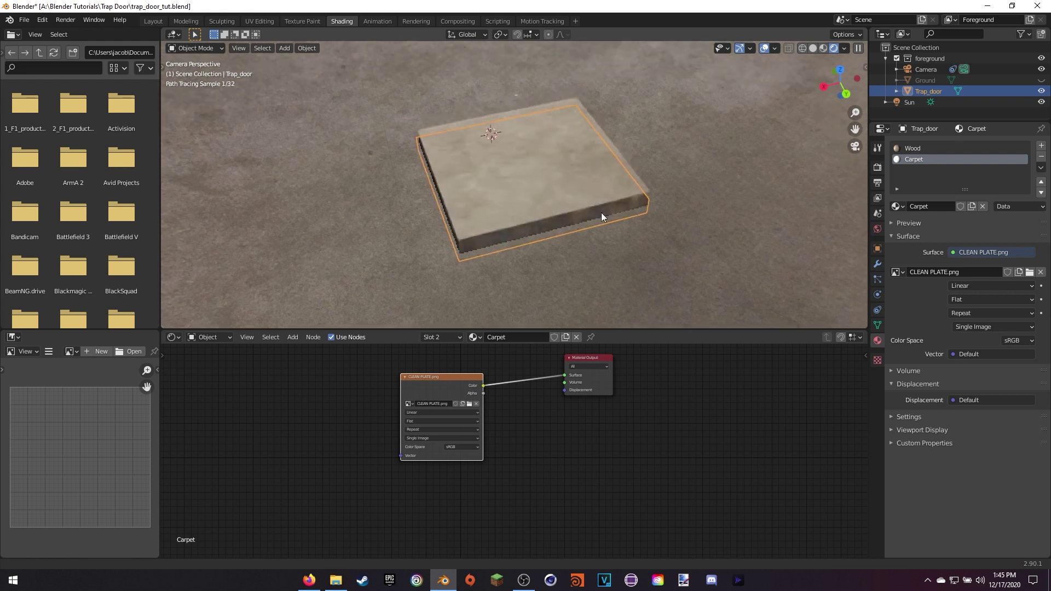
scroll(596, 225, "up", 2)
scroll(596, 230, "up", 3)
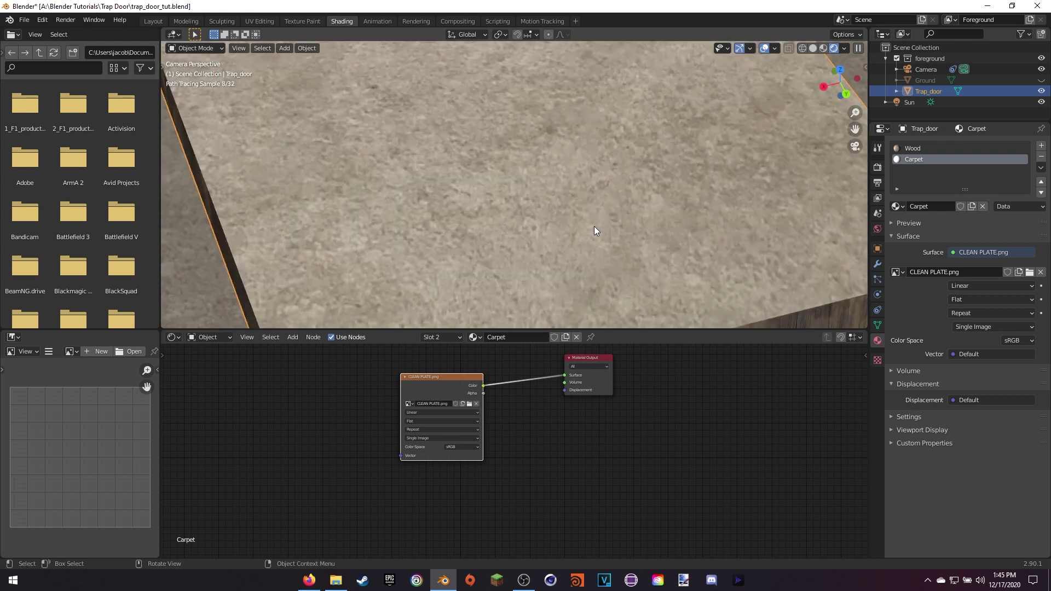
scroll(594, 229, "down", 5)
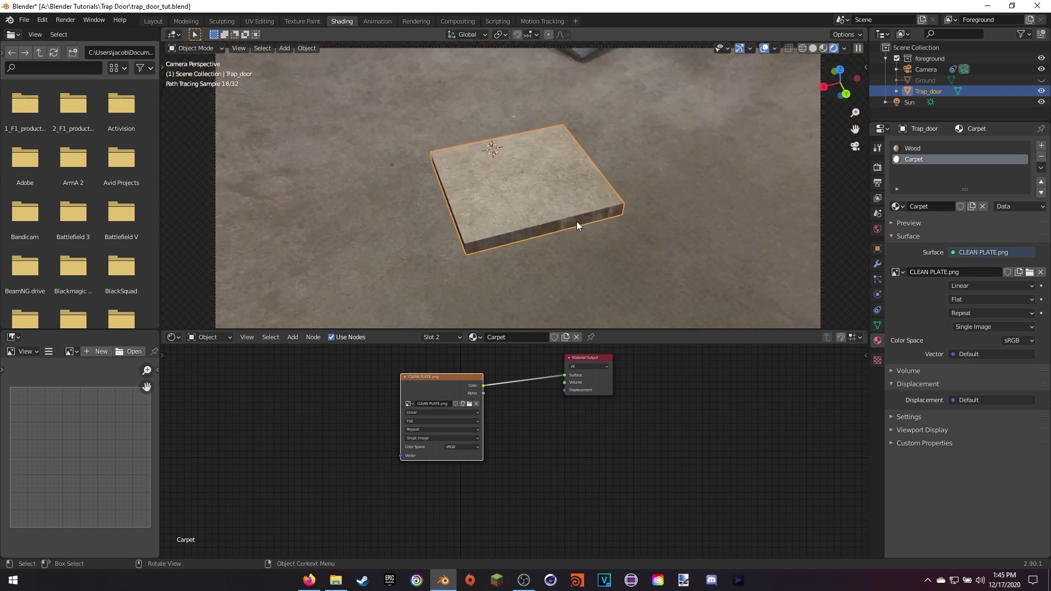
middle_click_drag(585, 235, 600, 207, "shift")
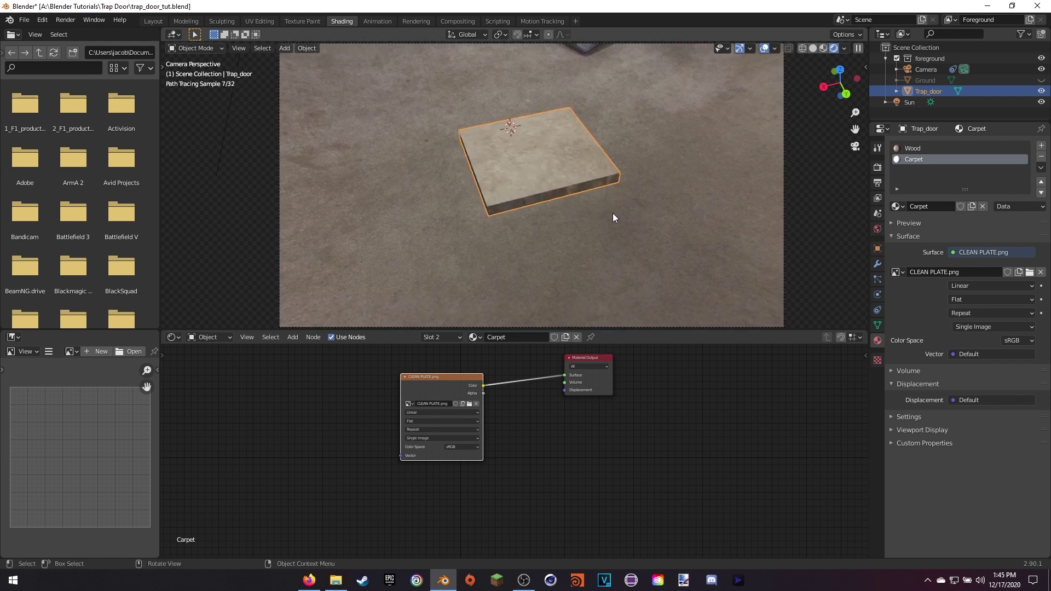
Add a Simple Subdivision Surface modifier to Trap_door with viewport and render levels of 6, and apply it.
left_click(880, 262)
left_click(932, 146)
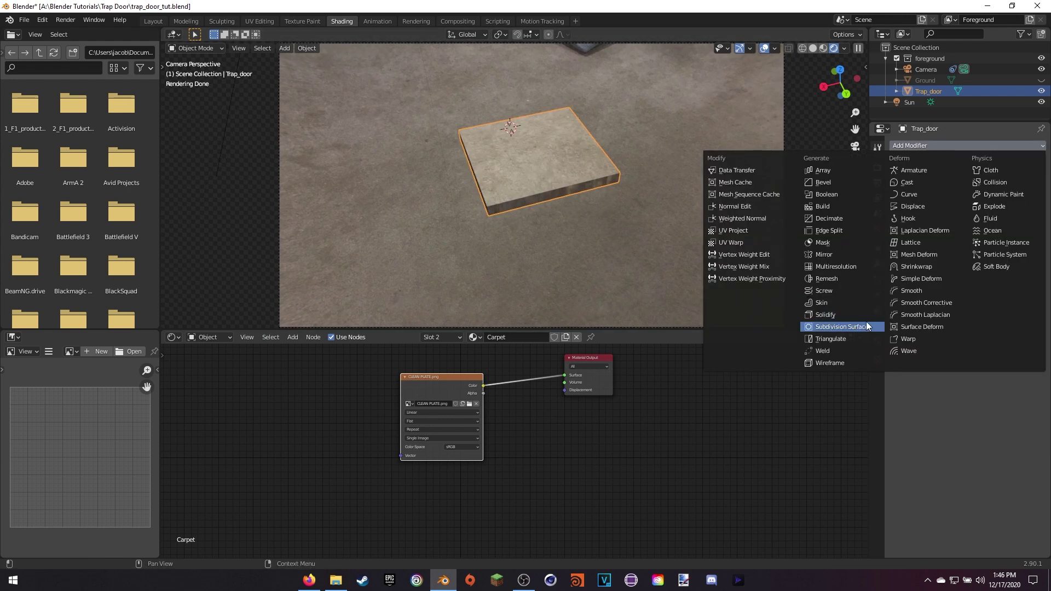
left_click(821, 327)
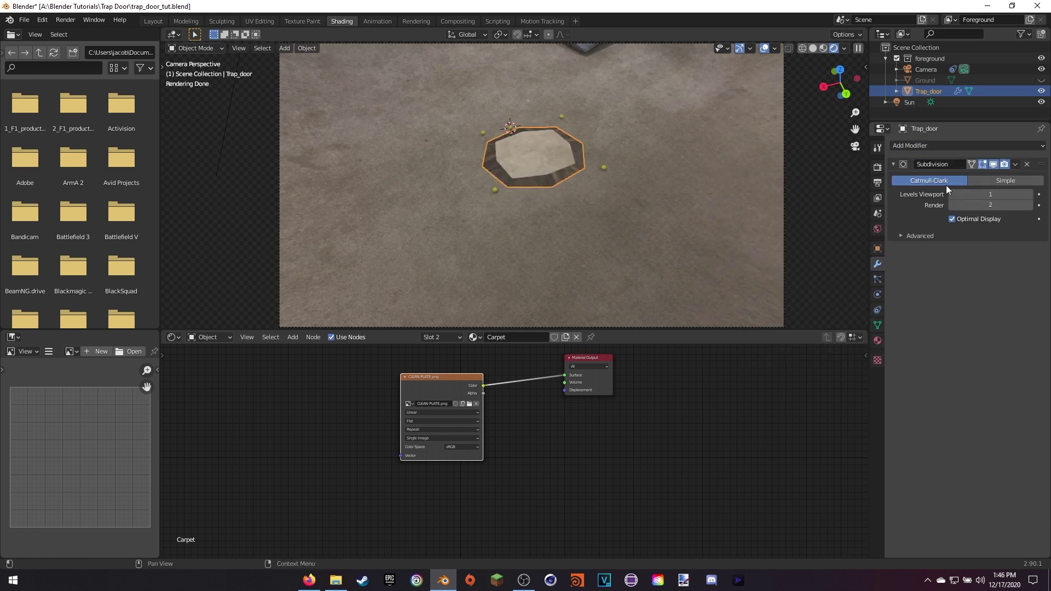
left_click(989, 182)
left_click_drag(989, 194, 1017, 205)
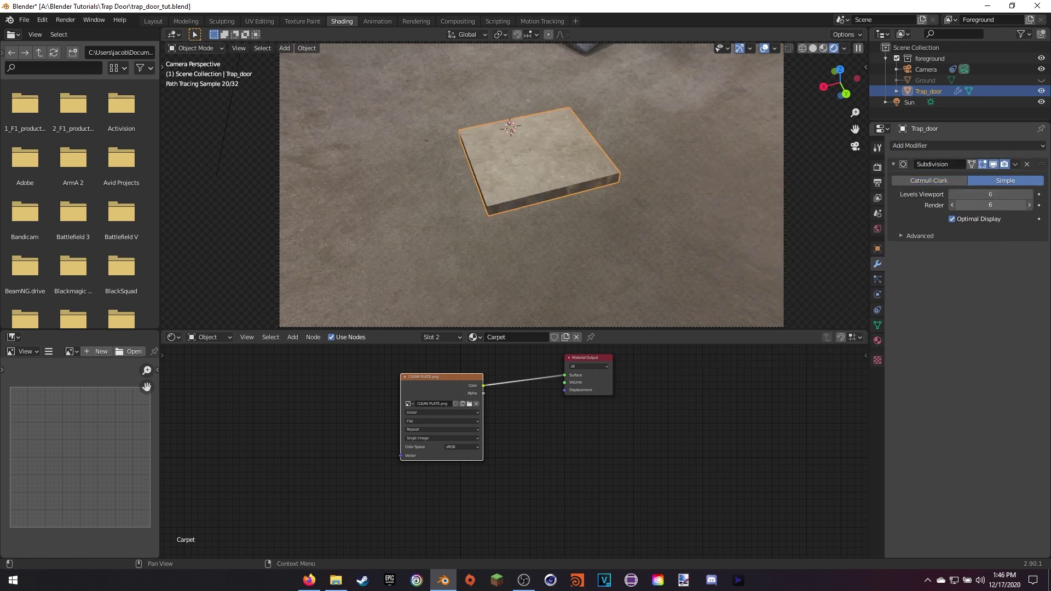
left_click(1017, 165)
left_click(967, 177)
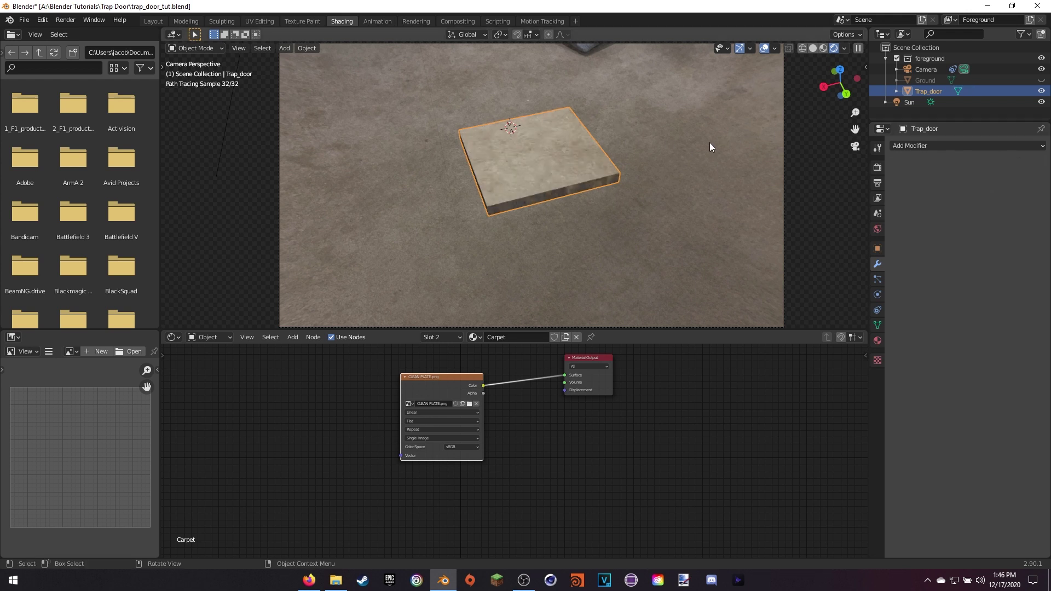
Reapply Project From View UV mapping from the camera view to the trap door's subdivided top face and return to Object Mode.
key("Tab")
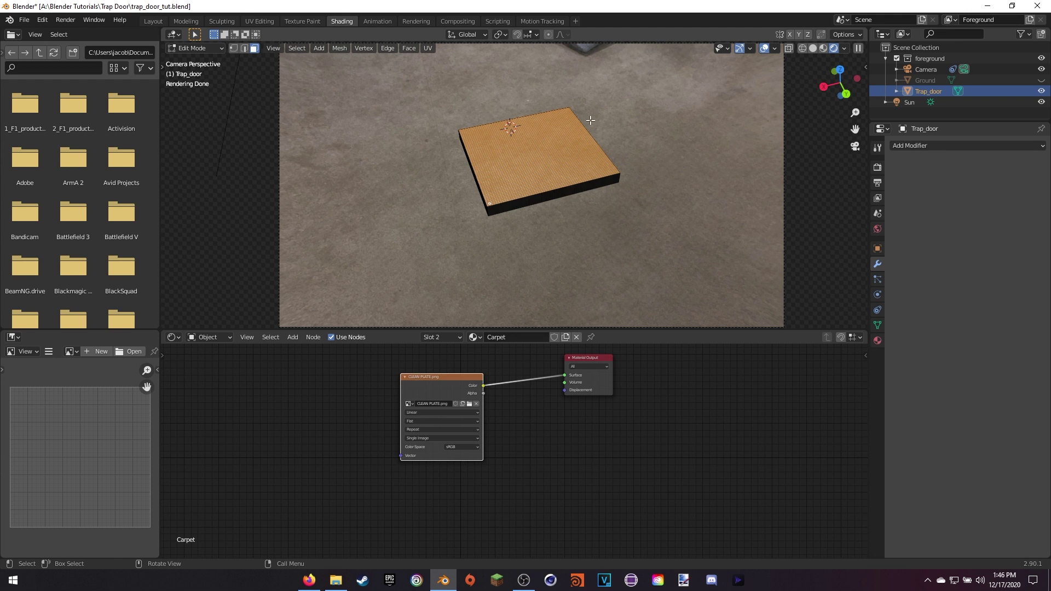
key("u")
left_click(574, 144)
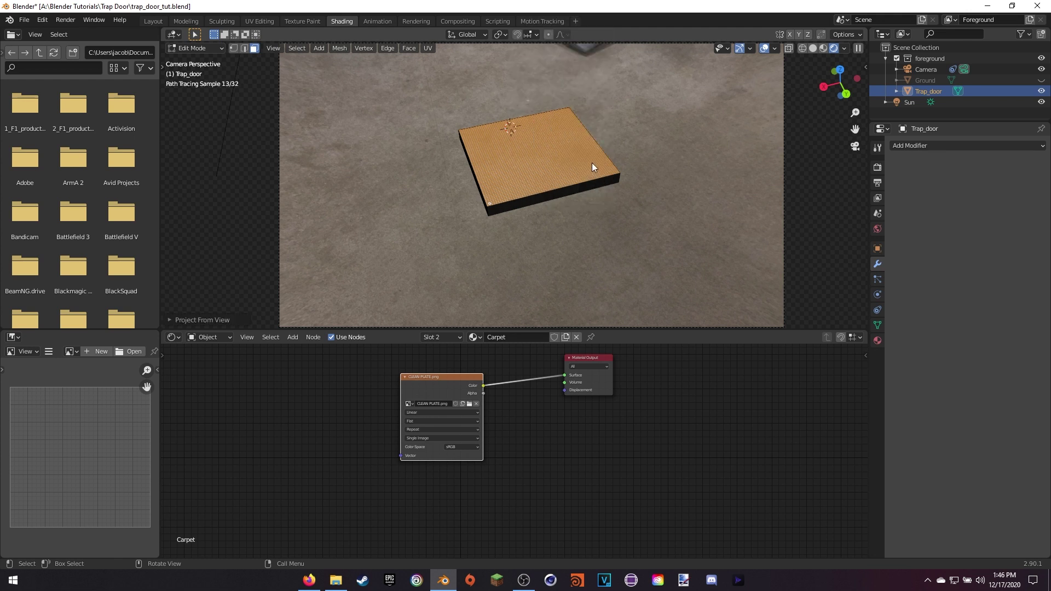
key("Tab")
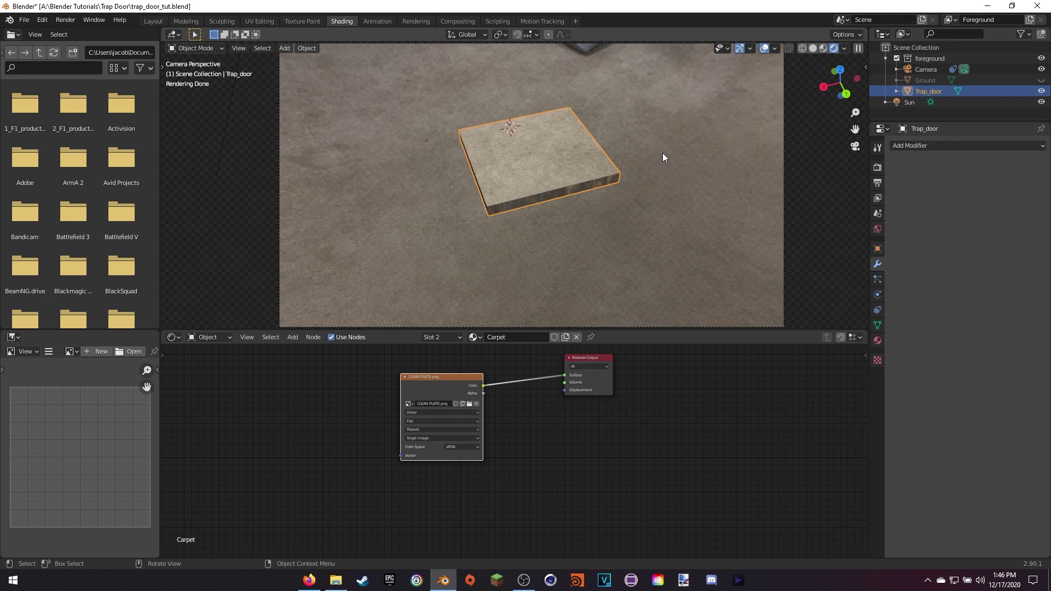
Unhide the Ground object, render the current frame and inspect the render's Foreground layer.
left_click(663, 154, "shift")
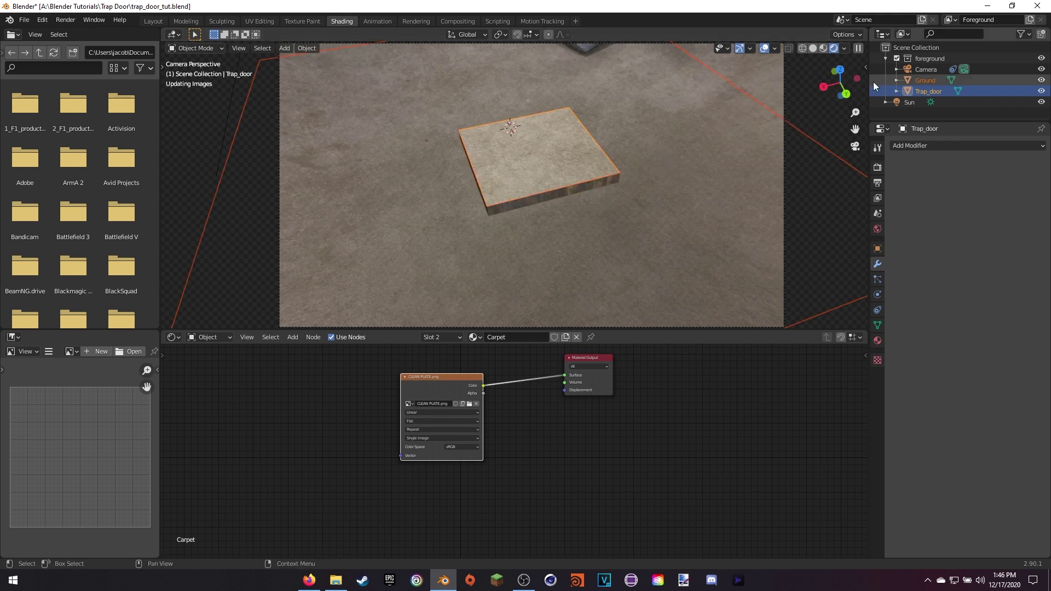
left_click(62, 25)
left_click(80, 35)
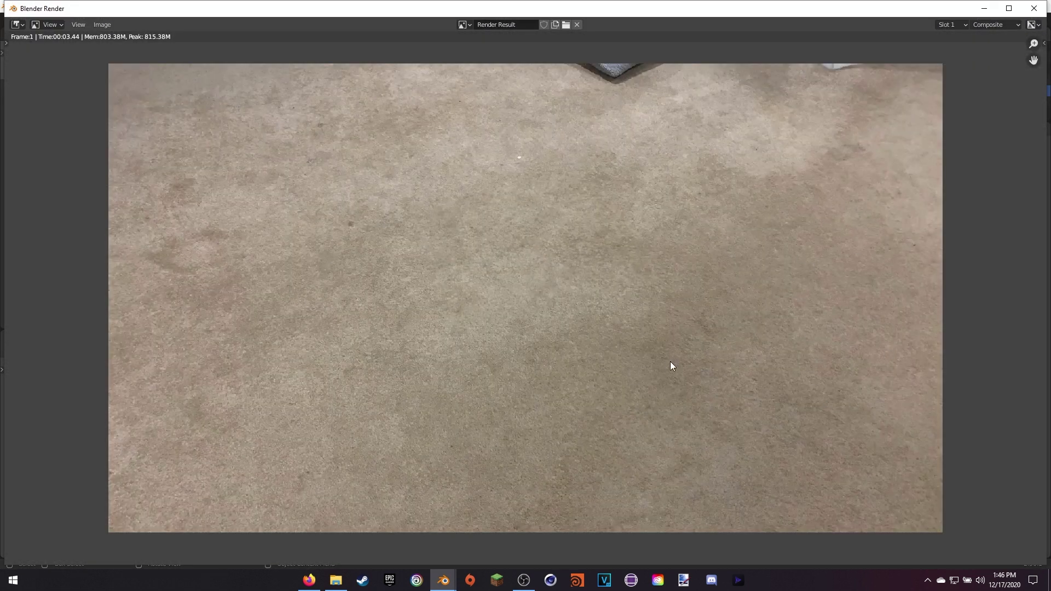
scroll(673, 365, "up", 1)
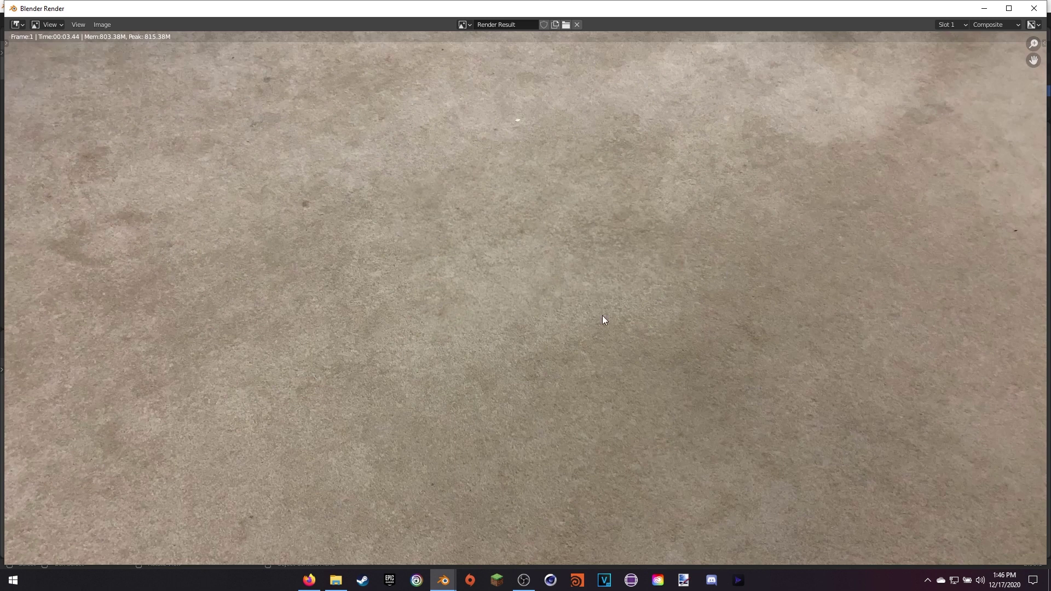
scroll(638, 261, "down", 1)
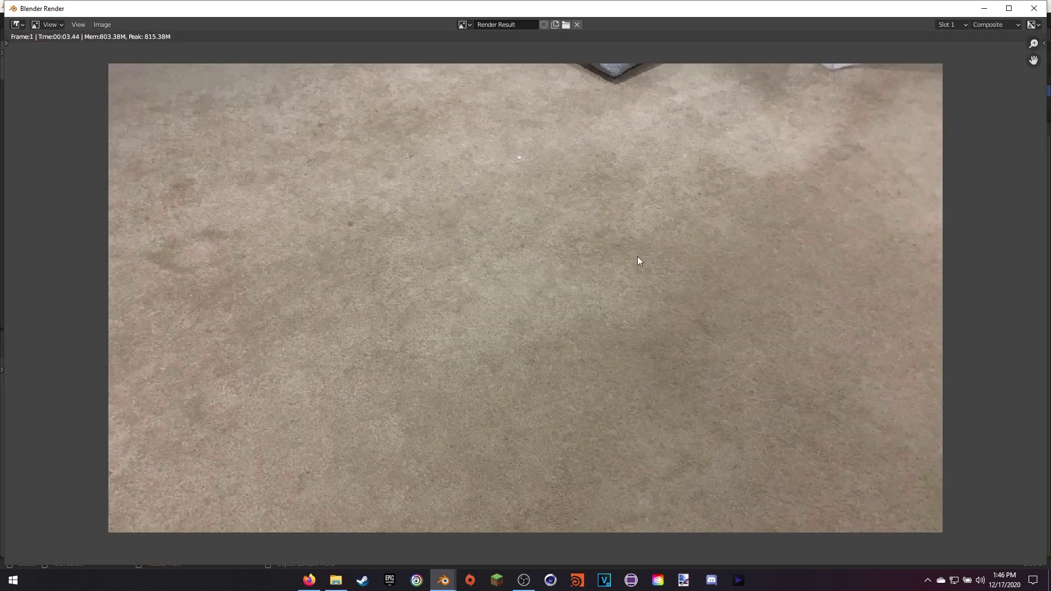
left_click(978, 24)
left_click(977, 54)
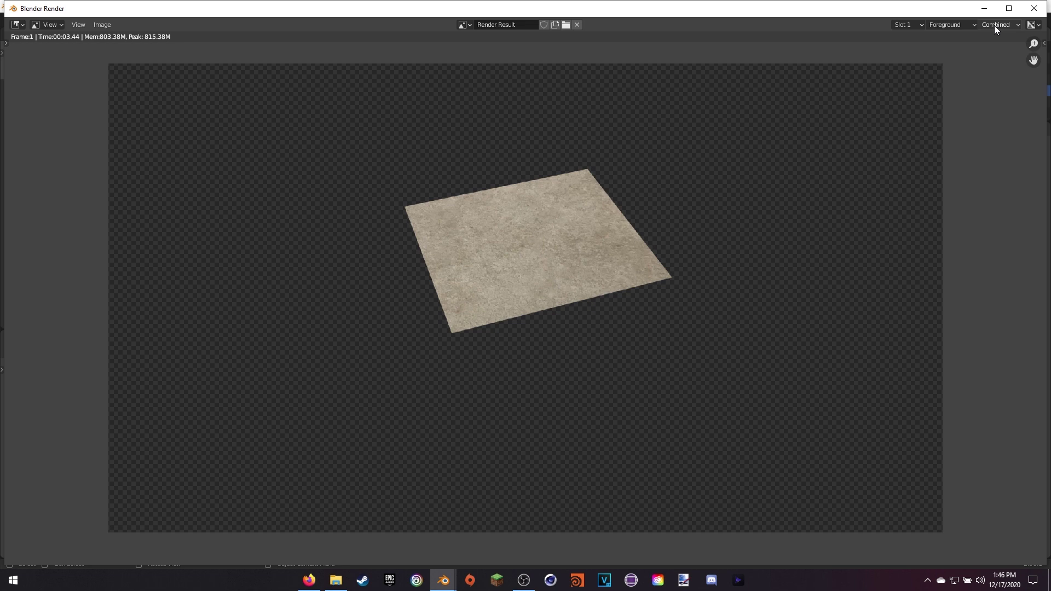
left_click(1034, 9)
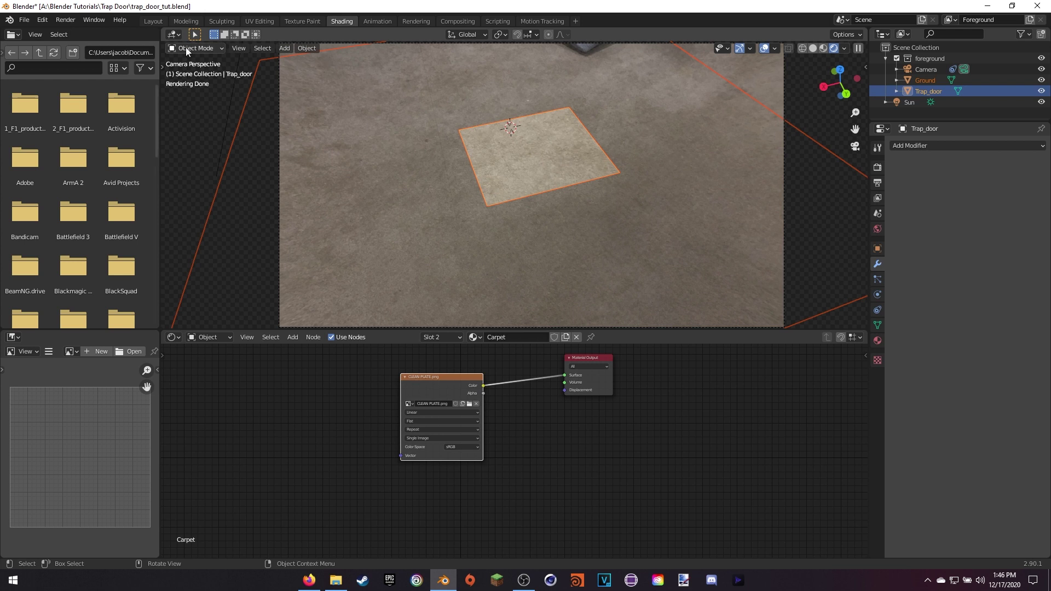
In the Layout workspace, insert a Location keyframe for Trap_door at frame 40.
left_click(153, 21)
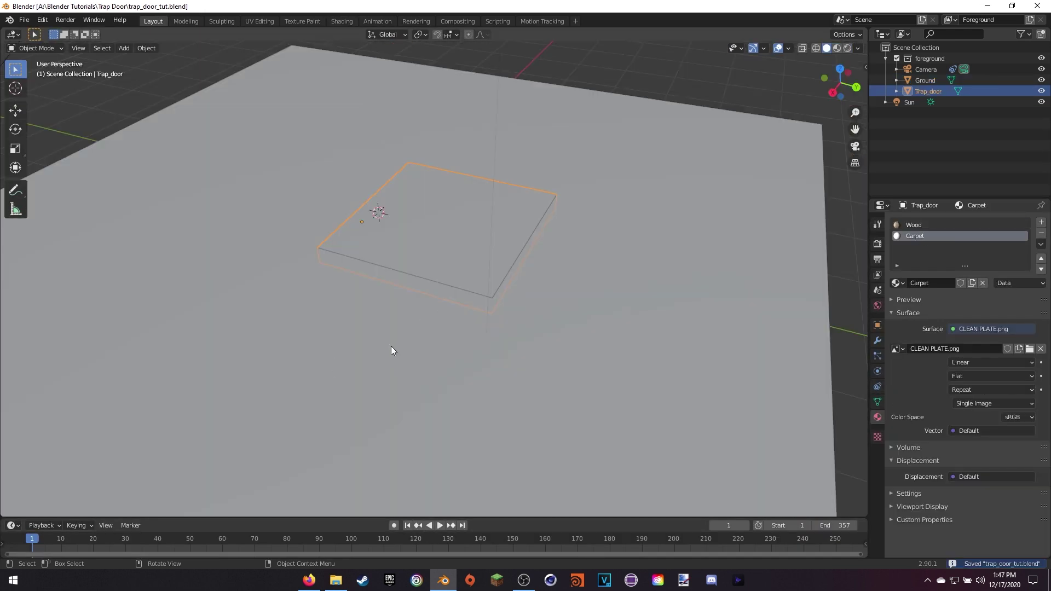
middle_click_drag(445, 305, 468, 308)
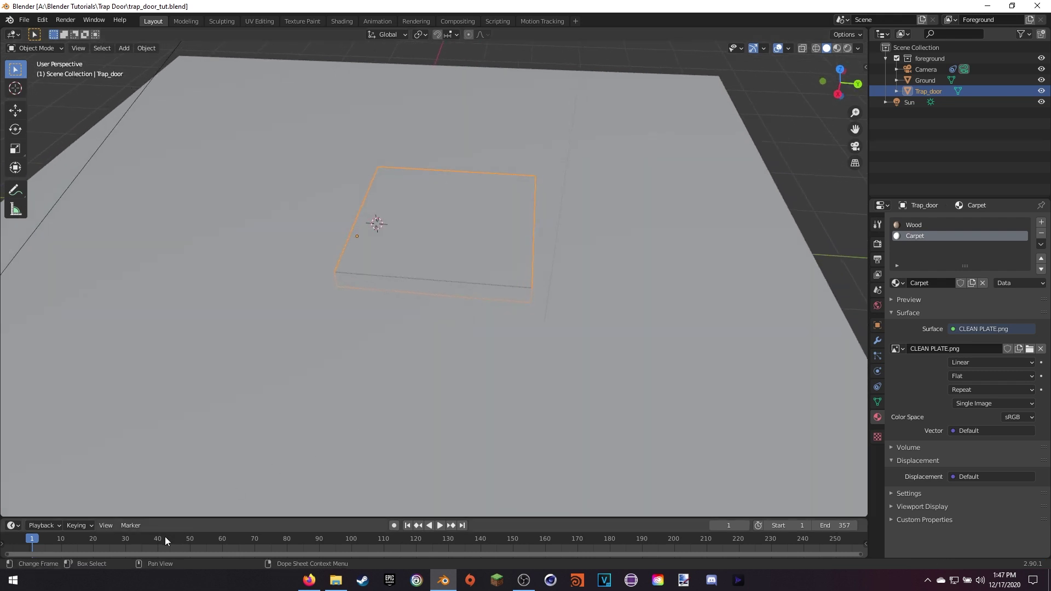
left_click_drag(164, 539, 158, 539)
middle_click_drag(242, 486, 331, 409)
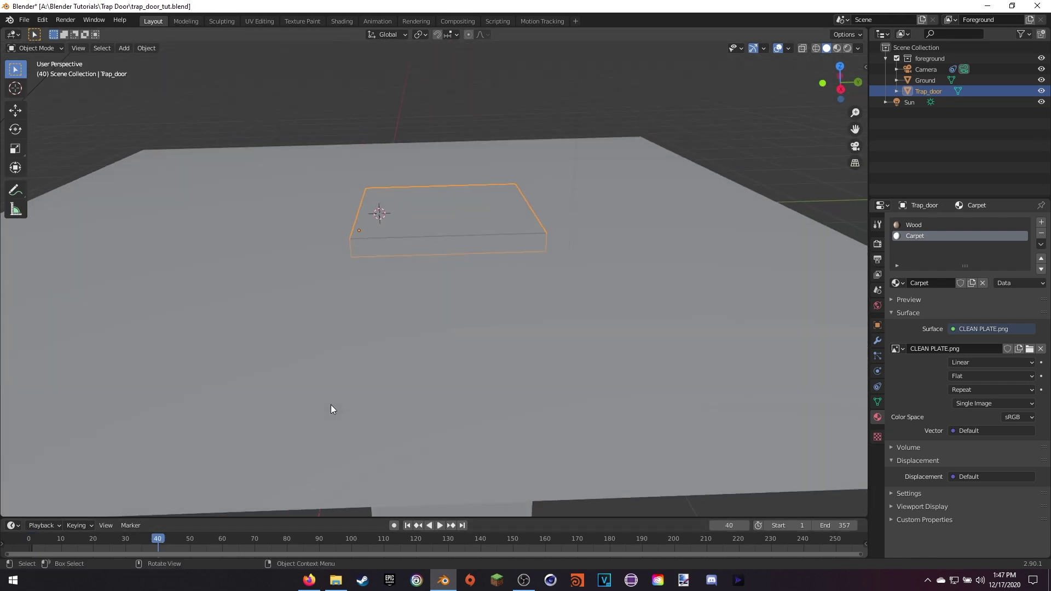
key("i")
left_click(438, 241)
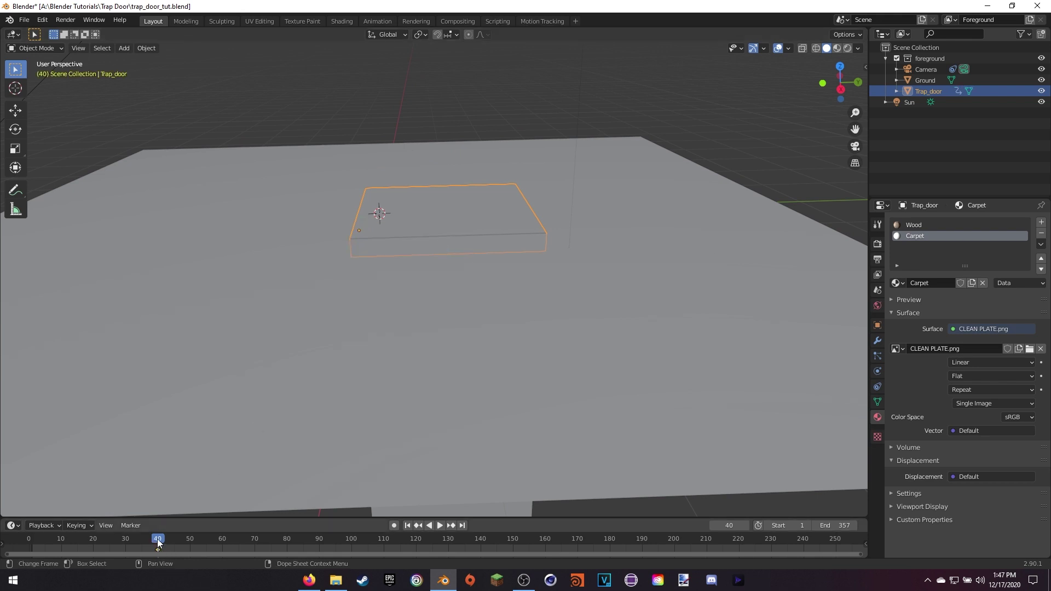
At frame 65, raise Trap_door about 0.24 m along Z in the front view.
key("space")
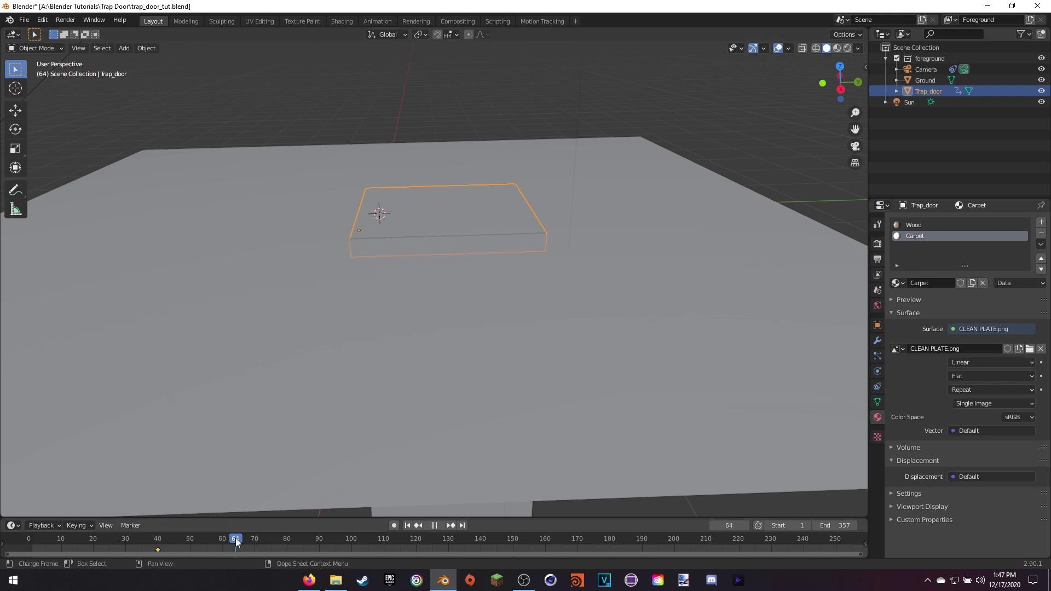
key("space")
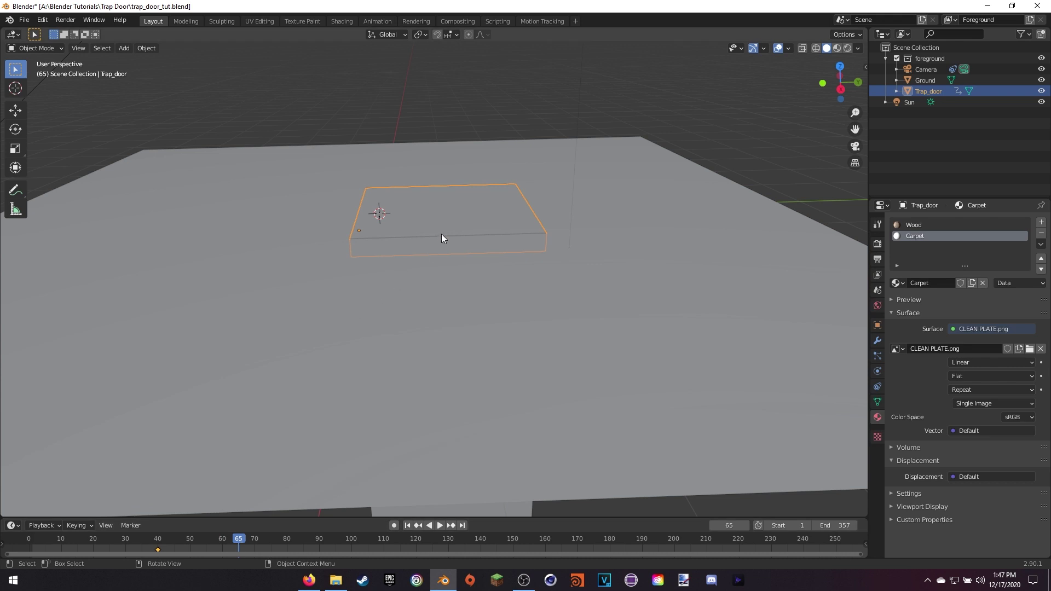
key("KP_1")
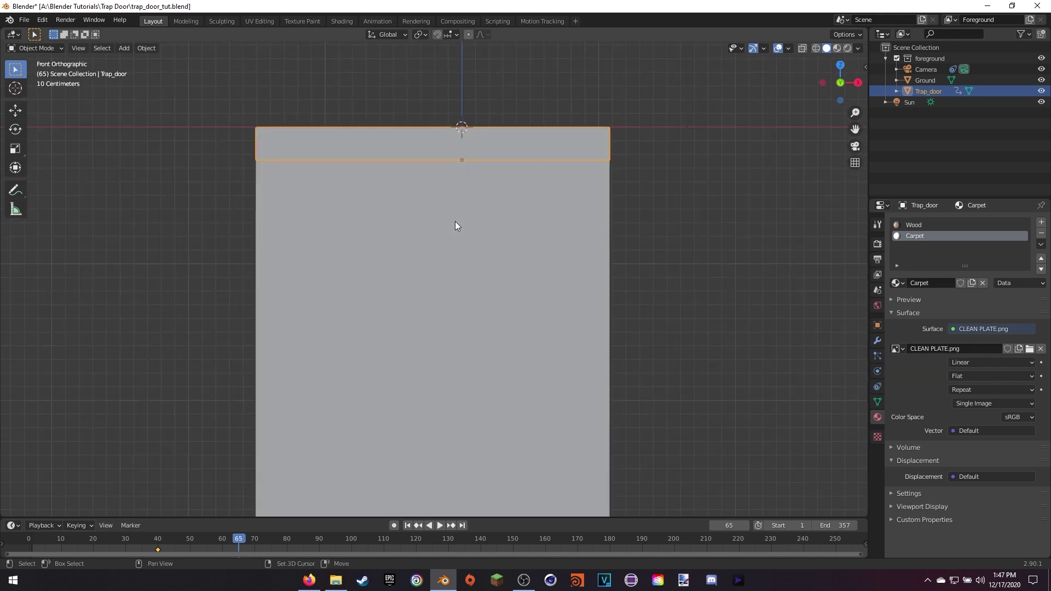
middle_click_drag(455, 221, 468, 392, "shift")
key("g")
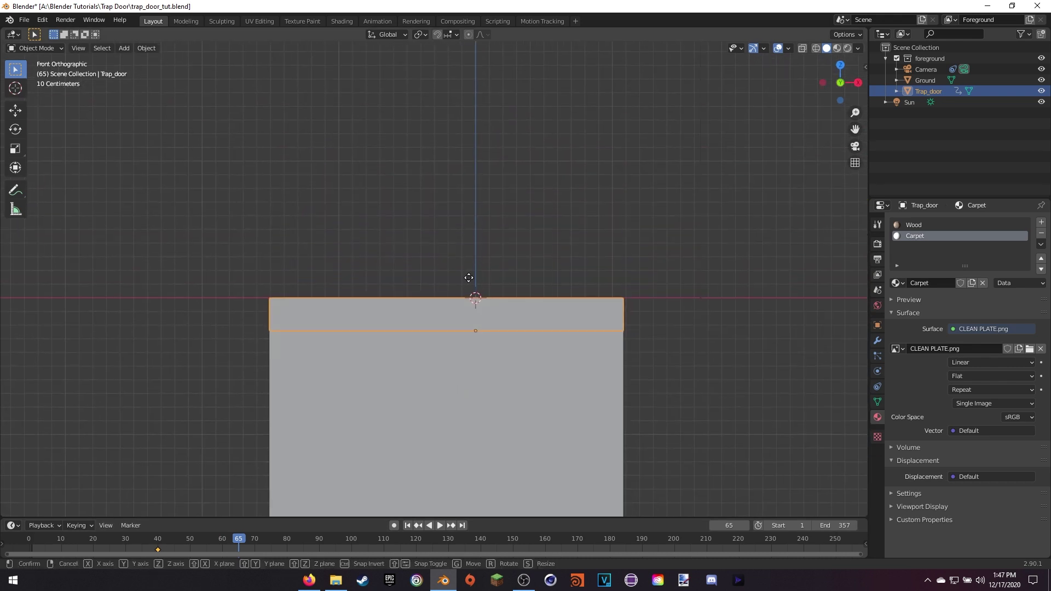
key("z")
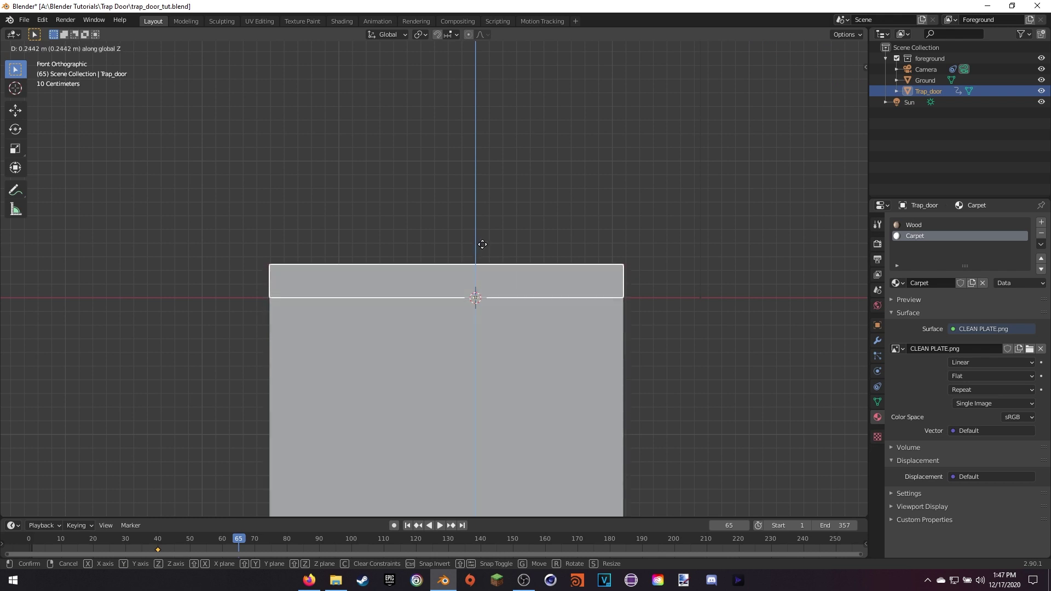
left_click(483, 244)
Fine-tune Trap_door's height so its underside is level with the ground, and insert a Location keyframe at frame 65.
scroll(492, 261, "up", 4)
scroll(346, 298, "up", 3)
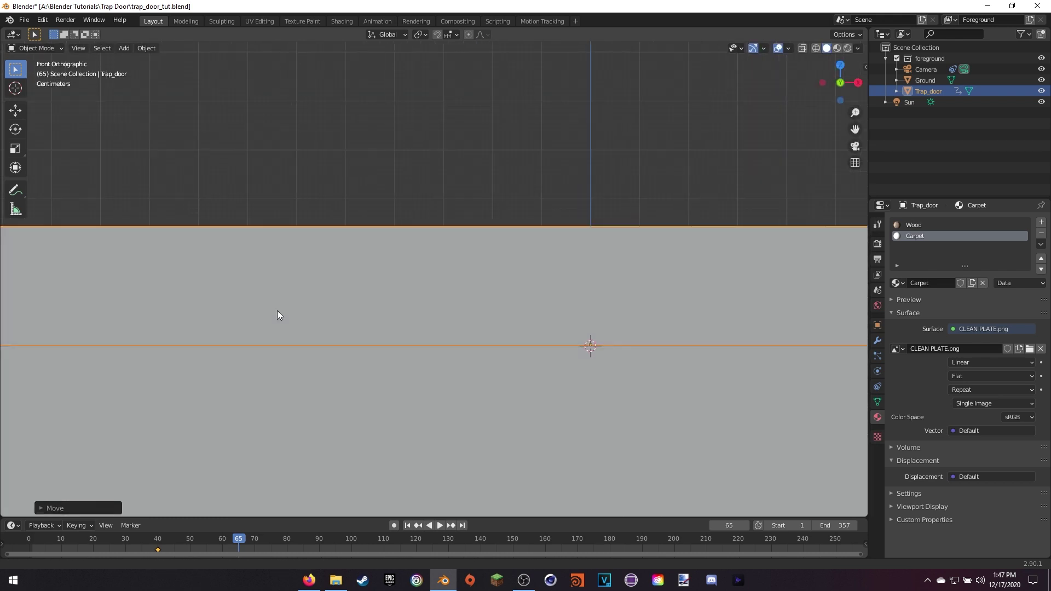
middle_click_drag(277, 311, 317, 306, "shift")
key("g")
key("z")
left_click(554, 287)
scroll(353, 311, "down", 5)
middle_click_drag(514, 296, 490, 305, "shift")
key("i")
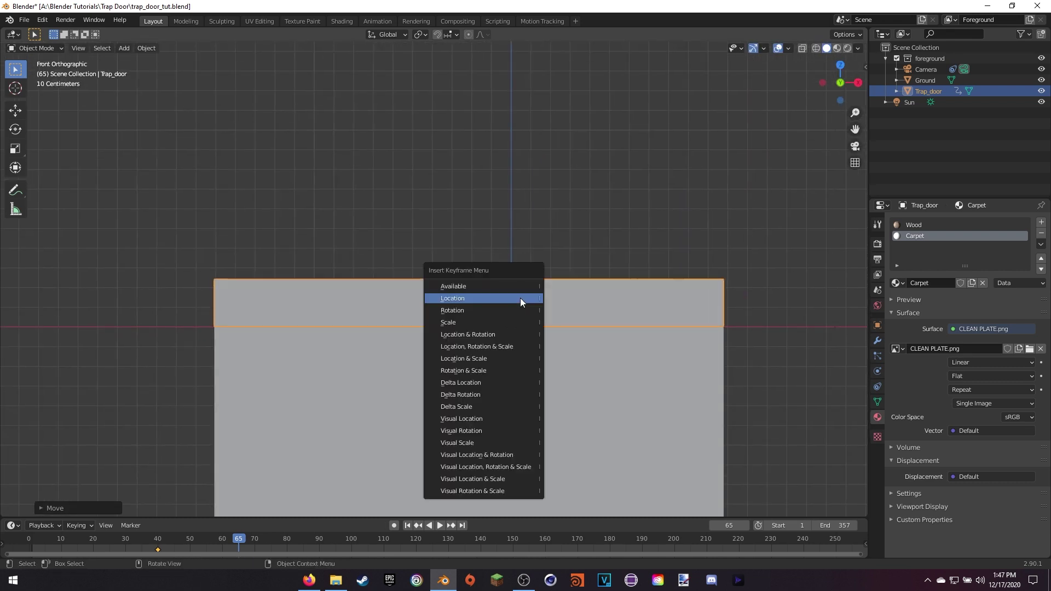
left_click(520, 298)
Insert a Rotation keyframe for Trap_door at frame 53, partway through its rise.
middle_click_drag(439, 376, 743, 336)
scroll(627, 365, "up", 4)
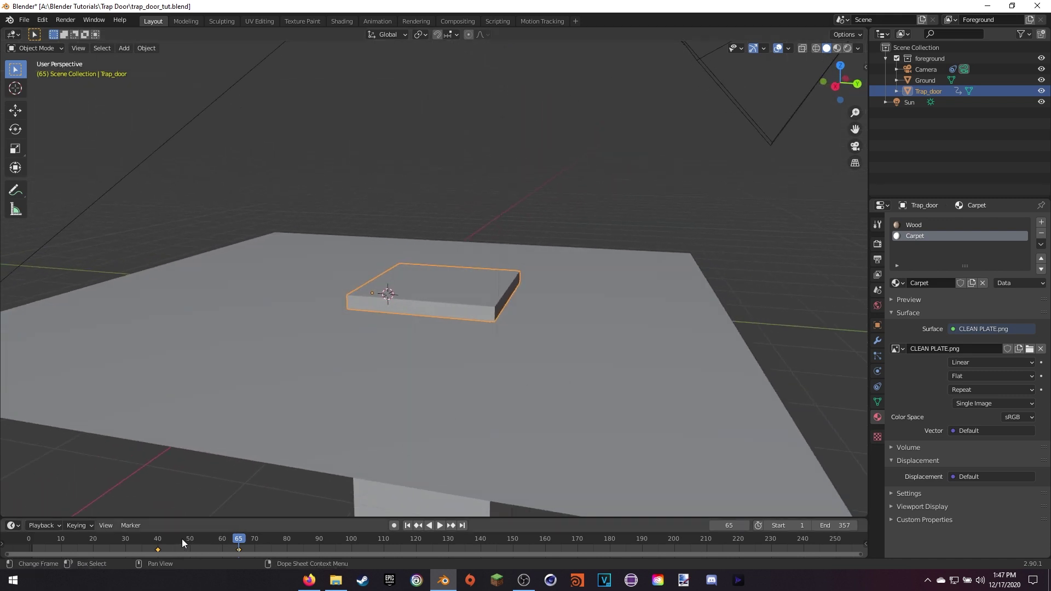
left_click_drag(185, 539, 200, 539)
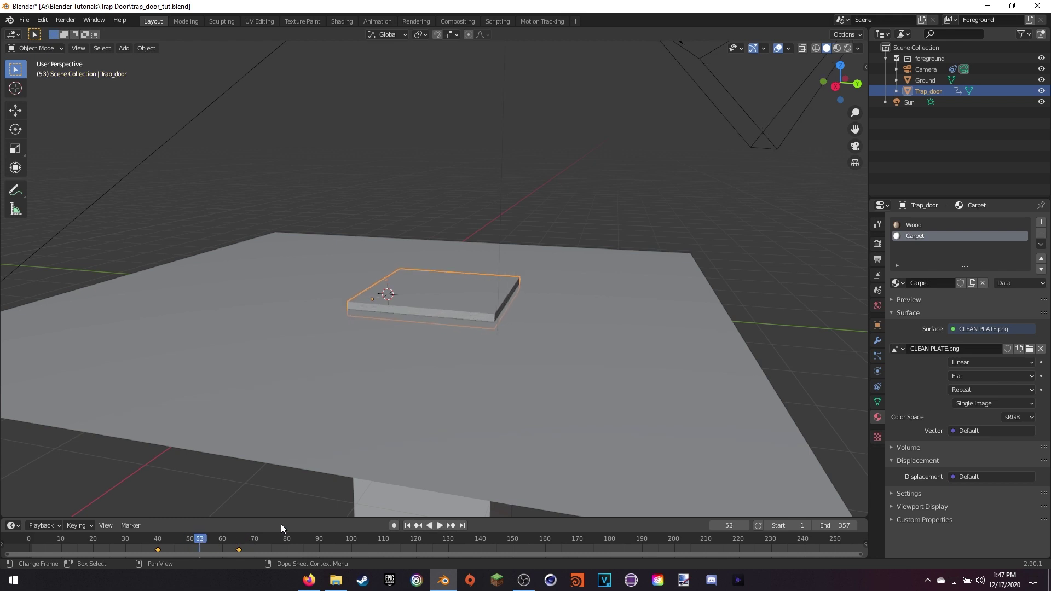
middle_click_drag(477, 330, 484, 330)
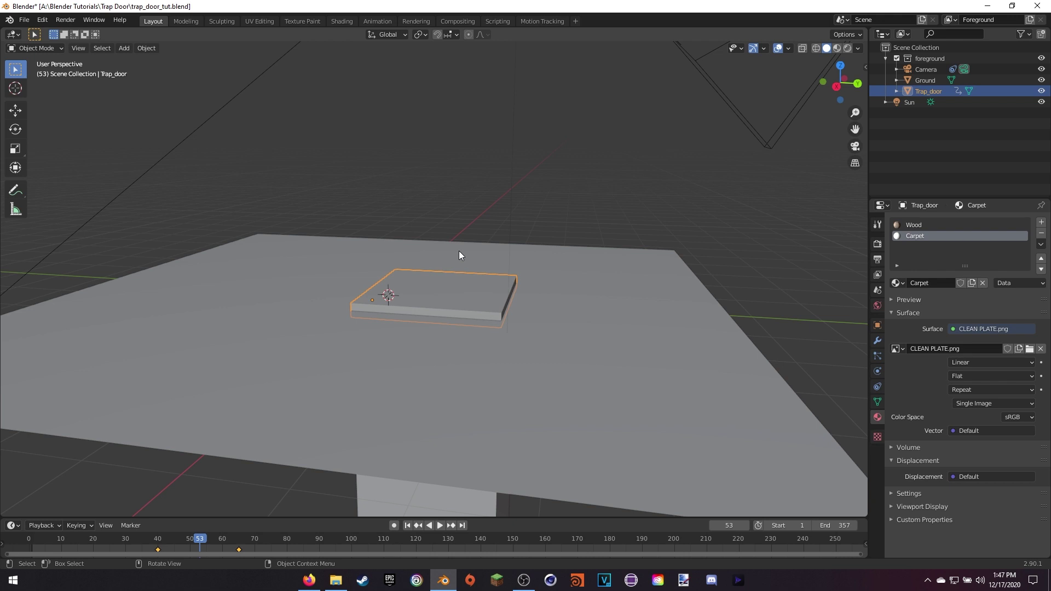
key("i")
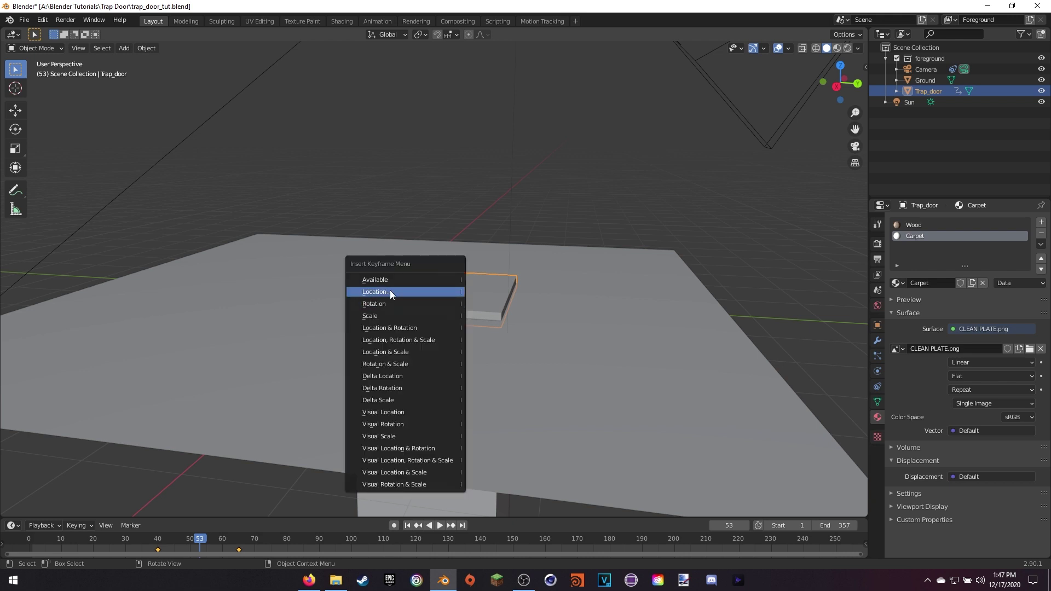
left_click(383, 303)
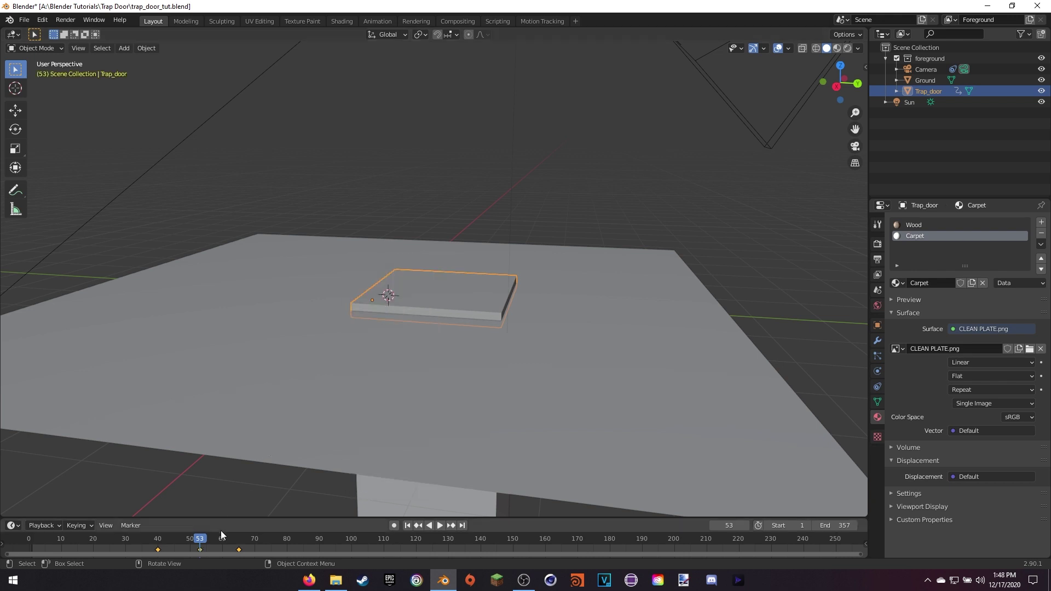
At frame 80, rotate Trap_door 90 degrees about the X axis and insert a Rotation keyframe.
key("space")
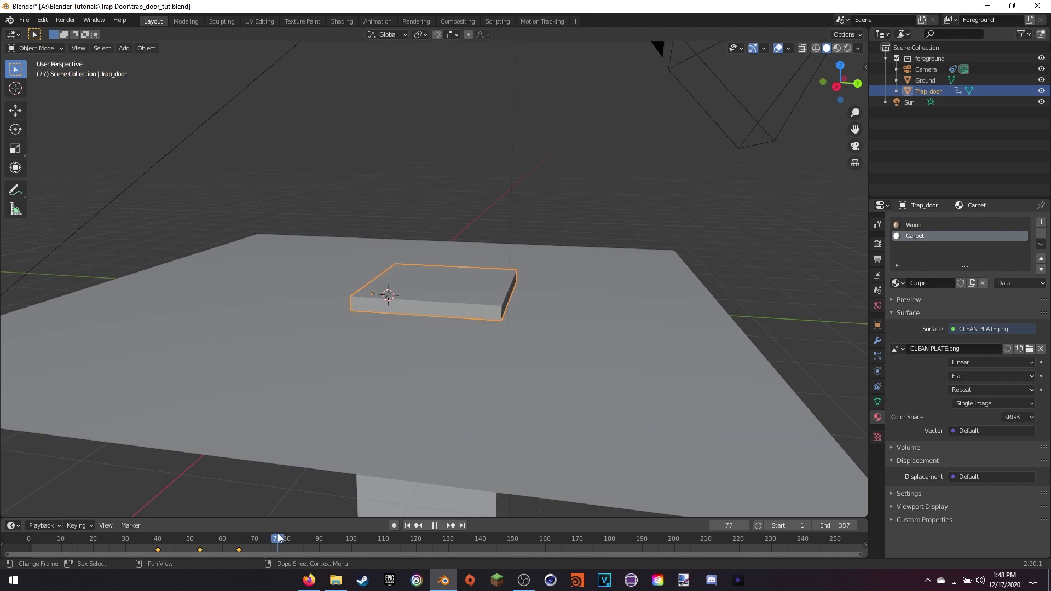
left_click(287, 539)
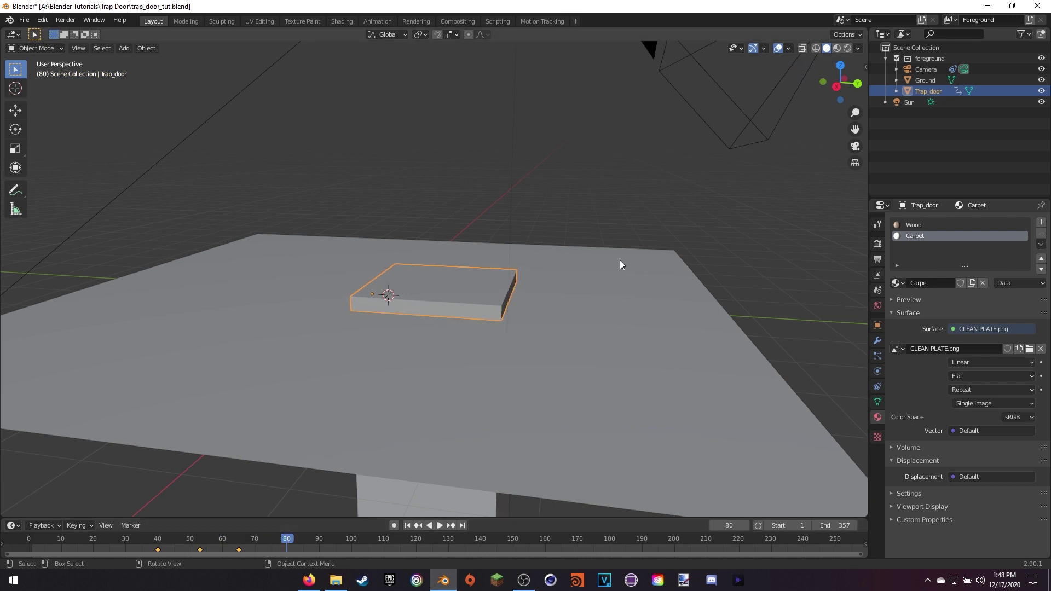
key("r")
key("x")
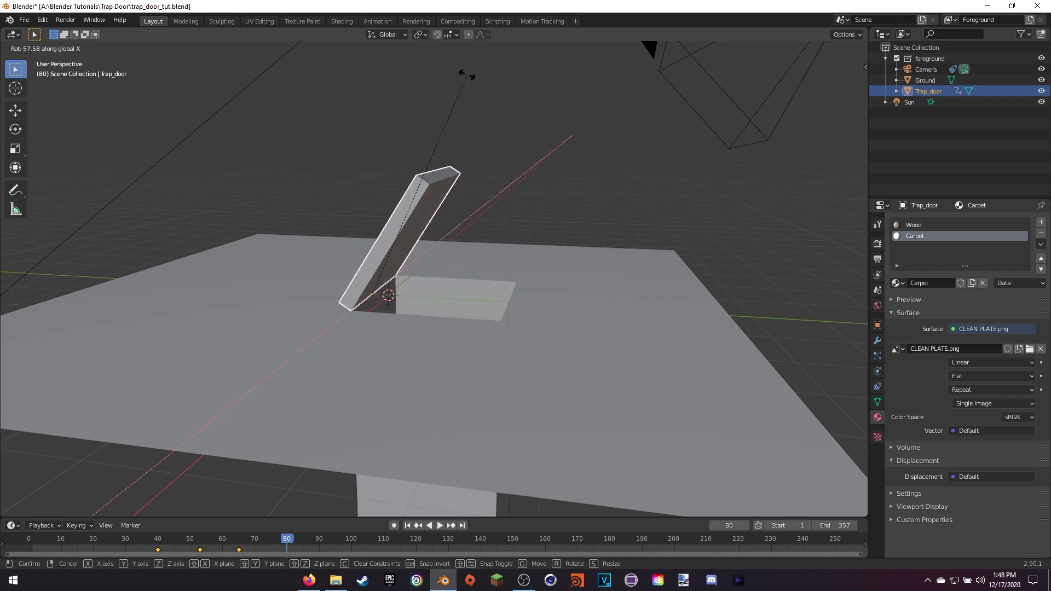
type("90")
key("Return")
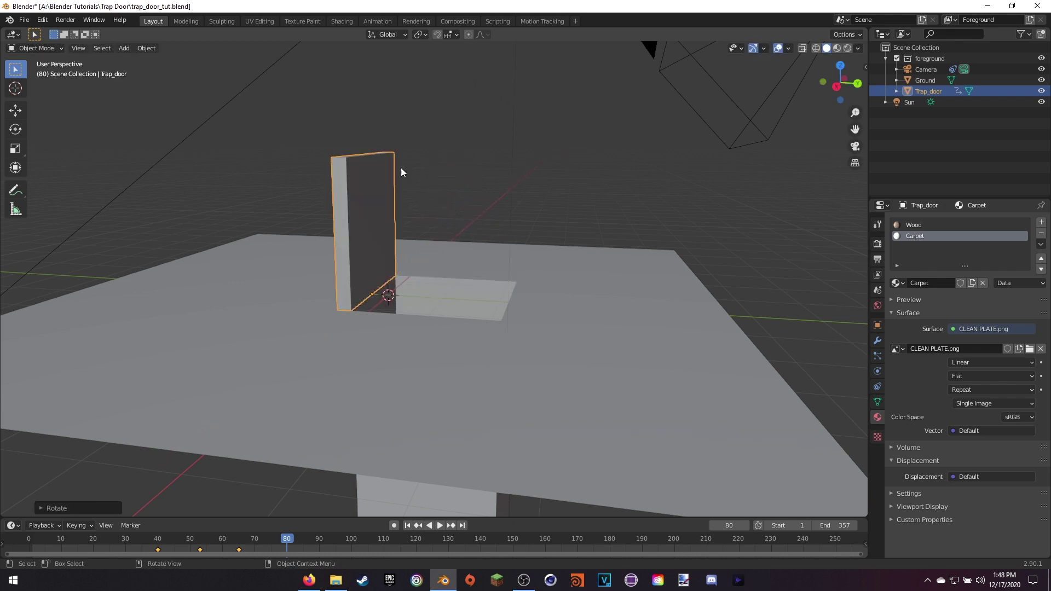
key("i")
left_click(410, 300)
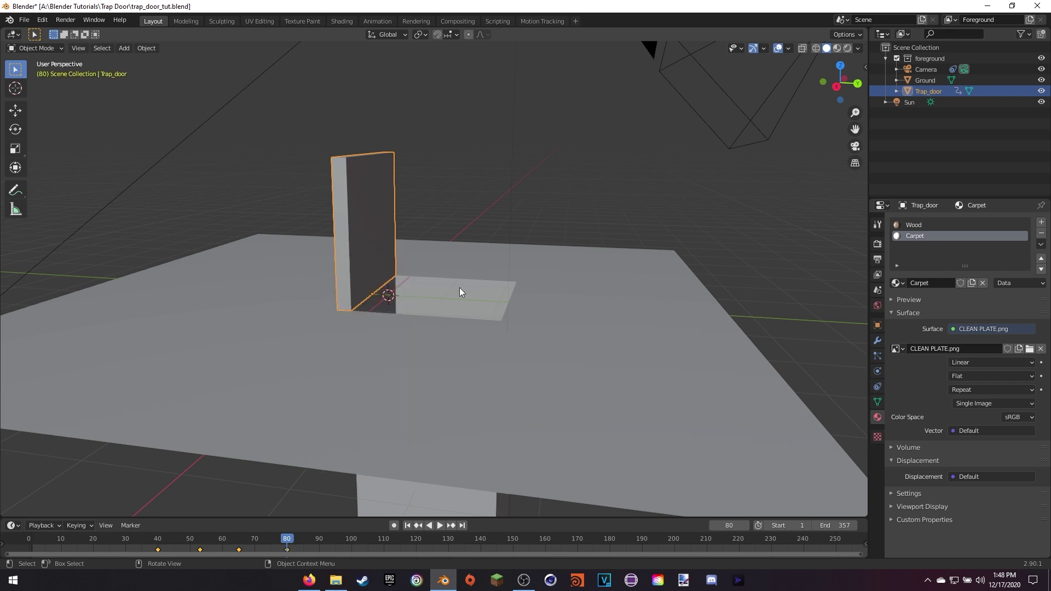
Scrub through the door's opening motion and examine frame 80 from the camera in Rendered shading.
left_click(196, 540)
left_click_drag(200, 544, 291, 524)
middle_click_drag(514, 350, 441, 327)
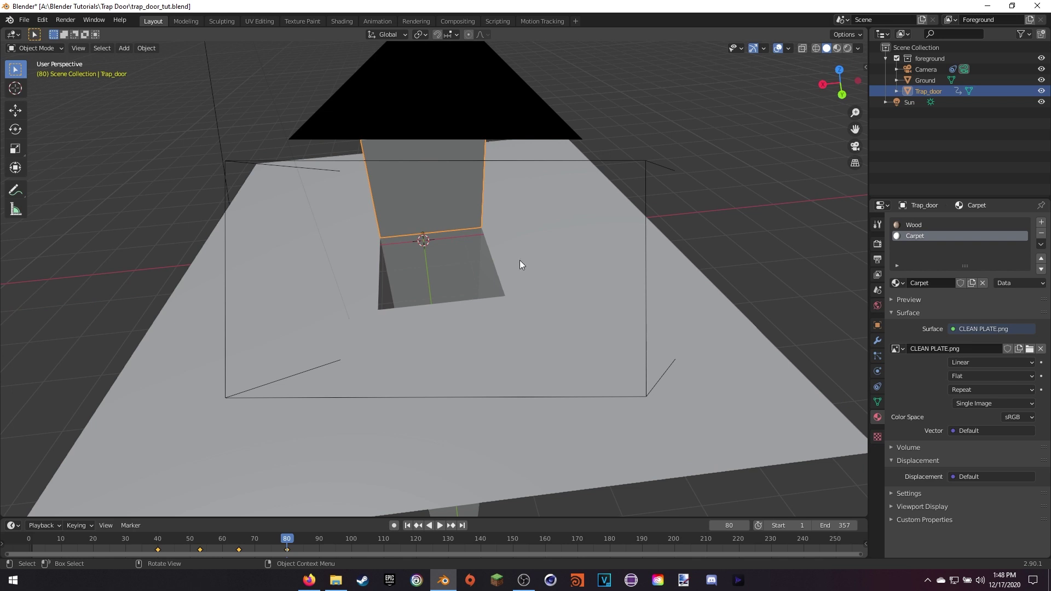
key("KP_0")
key("z")
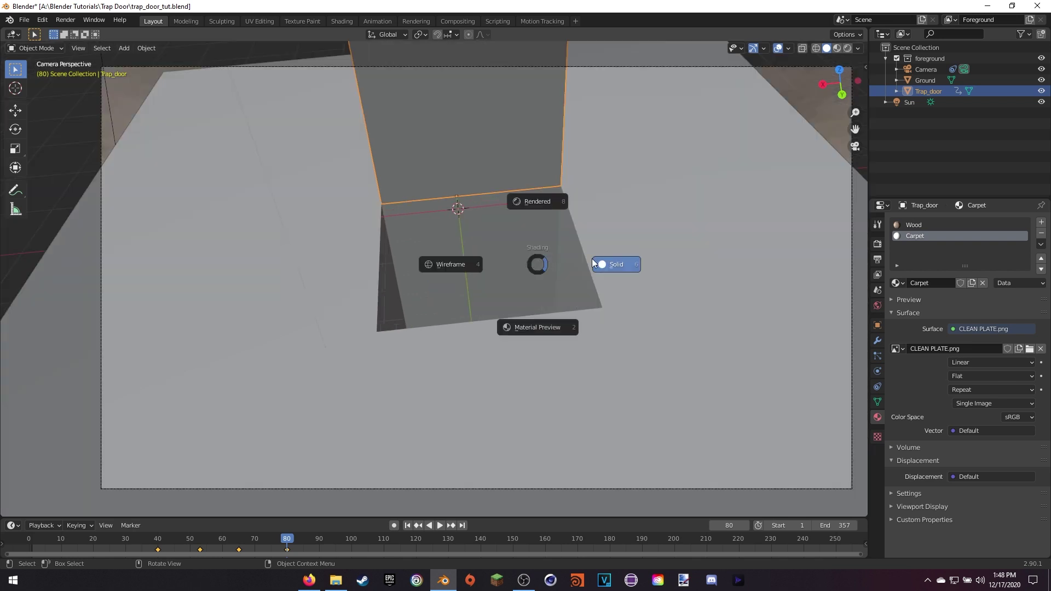
left_click(550, 209)
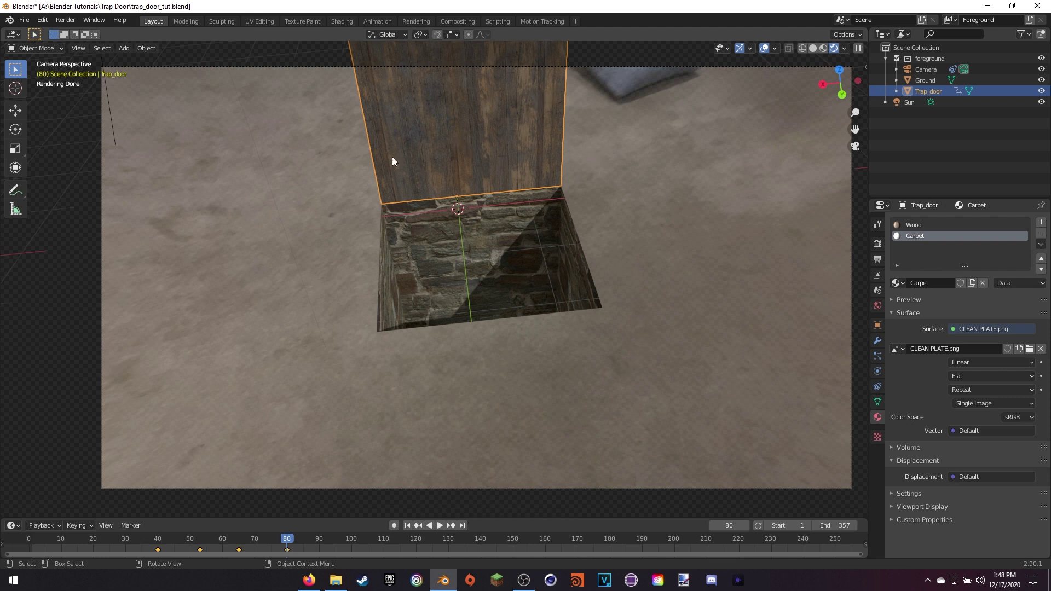
Switch the viewport to Solid shading and put Ground into Edit Mode.
key("z")
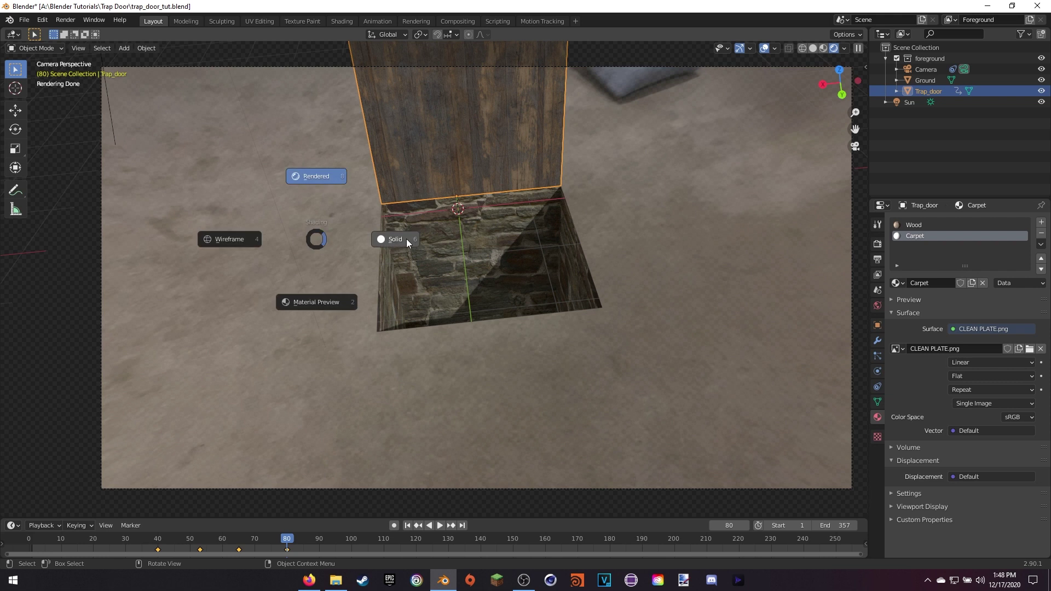
left_click(406, 239)
left_click(310, 236)
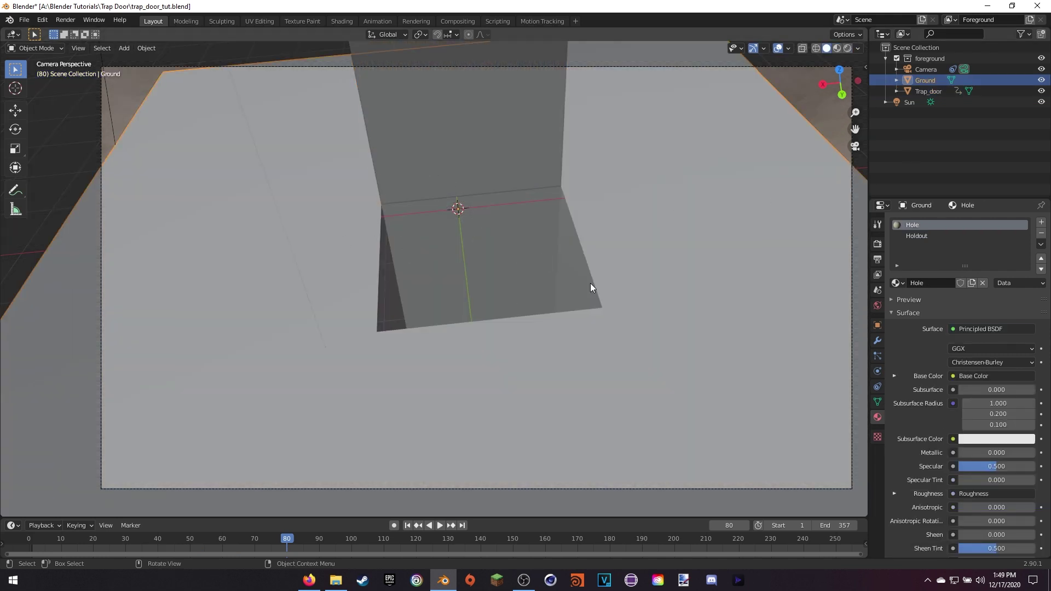
key("Tab")
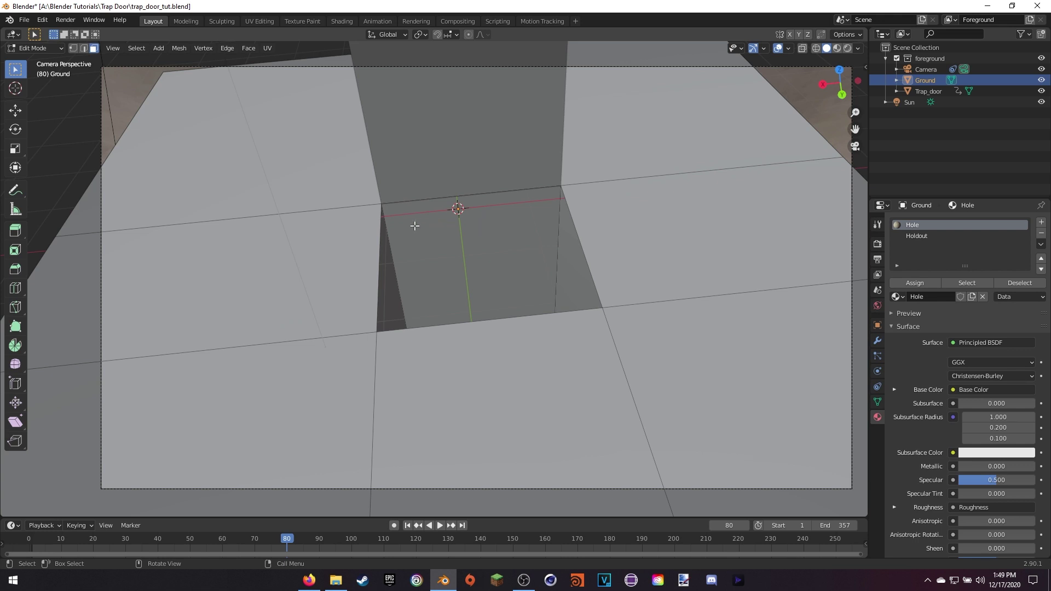
Duplicate all of Ground's flat faces surrounding the hole in place and separate the copy into its own object.
left_click(342, 191)
left_click(317, 249, "shift")
left_click(291, 388, "shift")
left_click(536, 363, "shift")
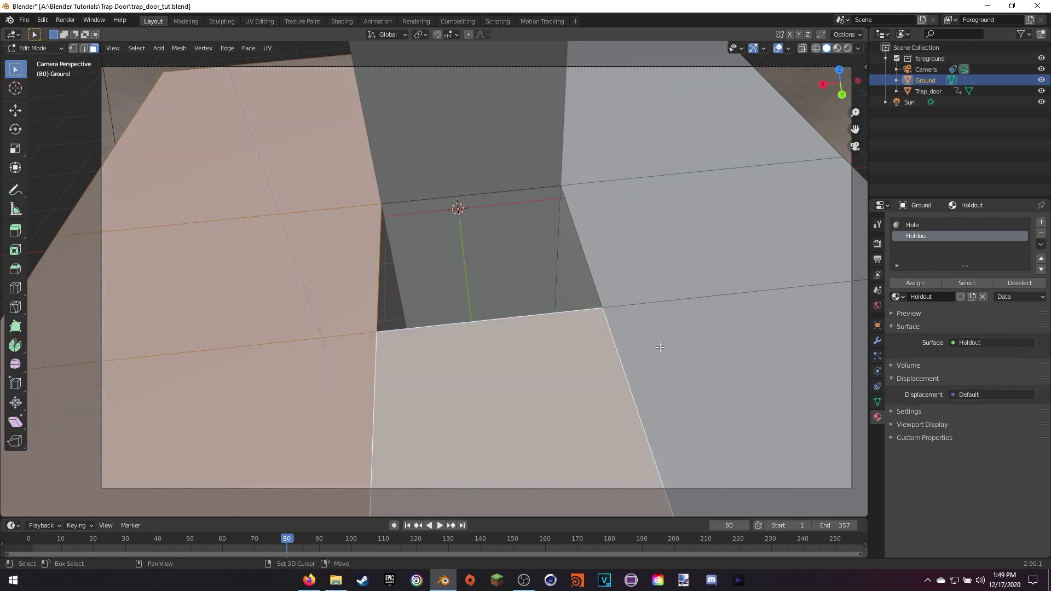
left_click(677, 340, "shift")
left_click(651, 257, "shift")
middle_click_drag(559, 257, 666, 200)
left_click(228, 229, "shift")
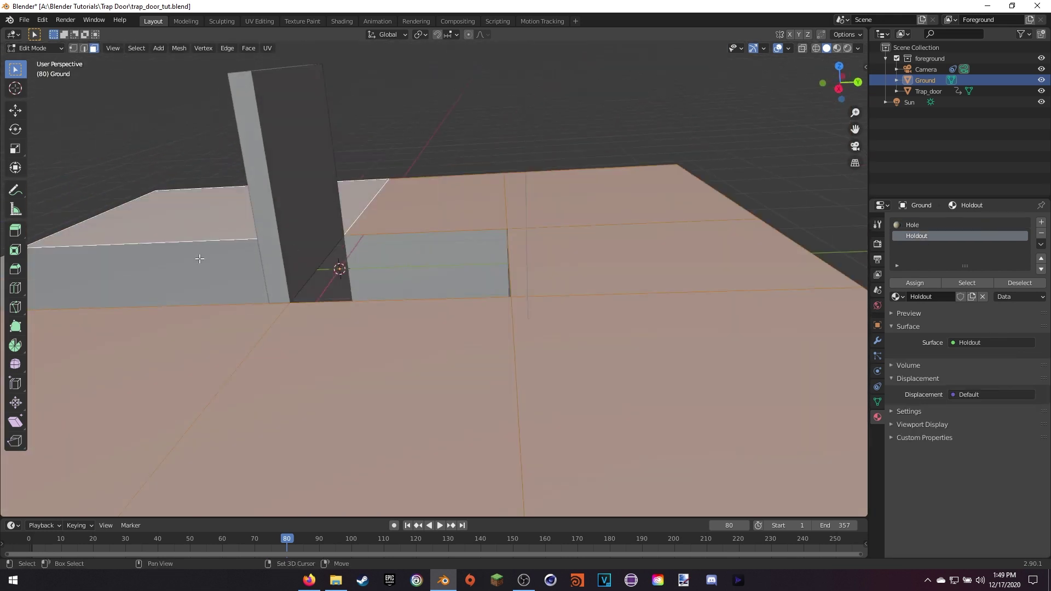
middle_click_drag(200, 258, 298, 246)
scroll(295, 247, "down", 4)
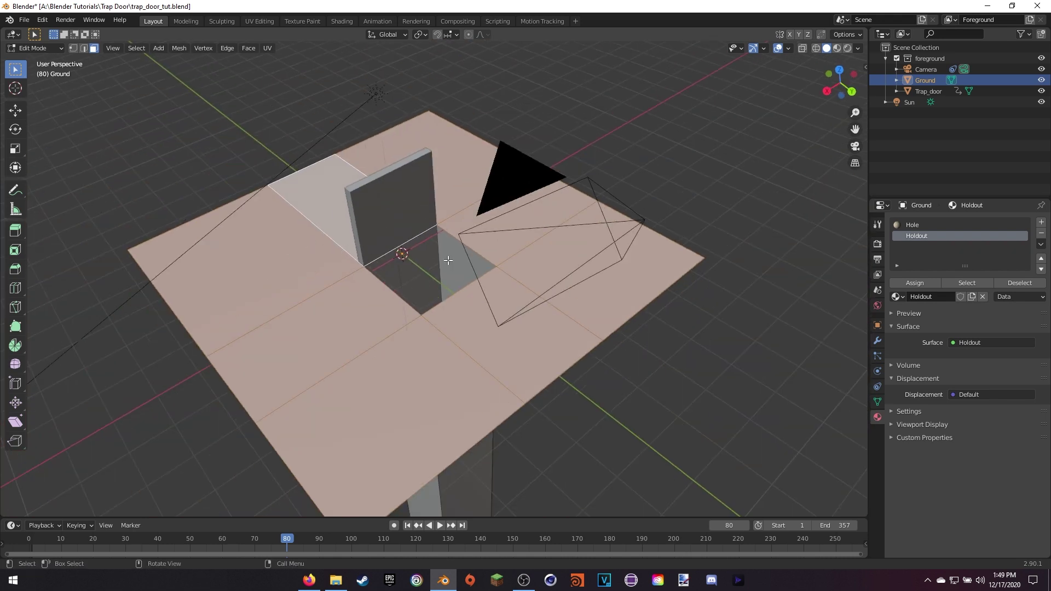
mouse_move(399, 247)
middle_mouse_down()
mouse_move(397, 236)
mouse_move(395, 247)
middle_mouse_up()
key("g")
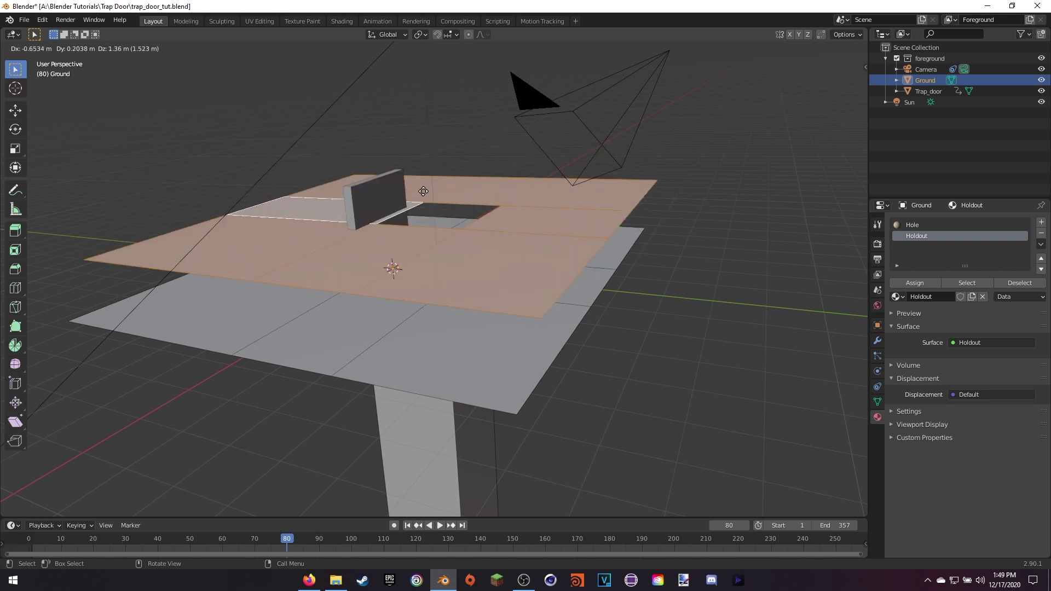
key("Escape")
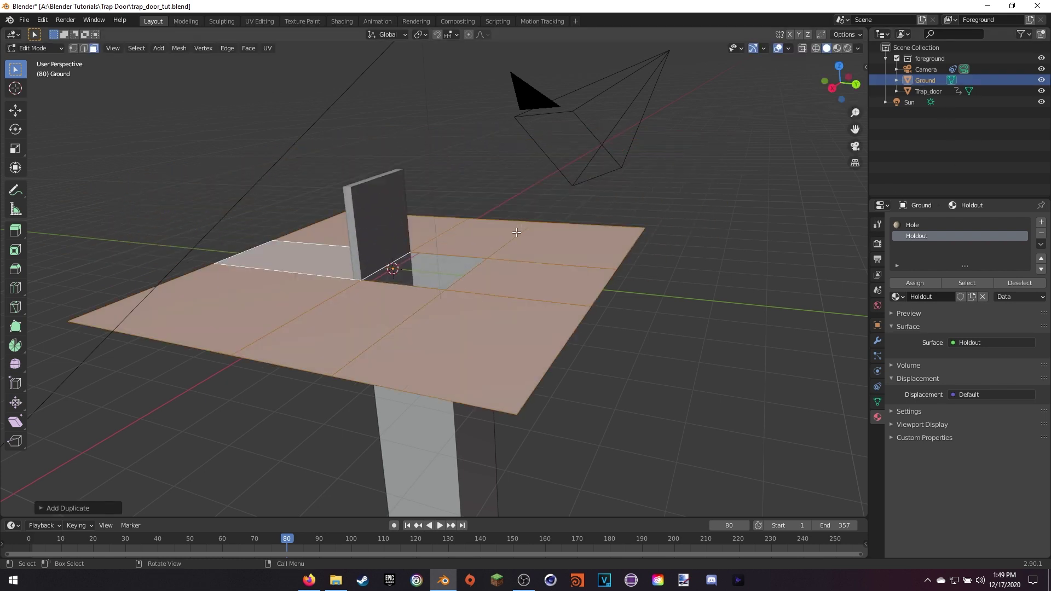
key("p")
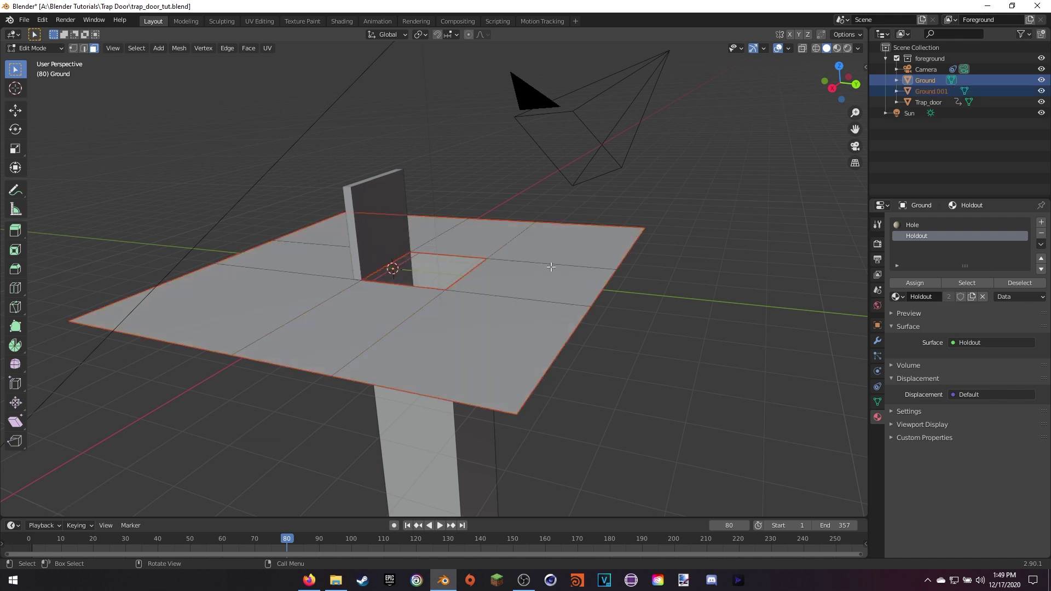
Return to Object Mode and rename the separated ground copy as Shadow.
left_click(937, 92)
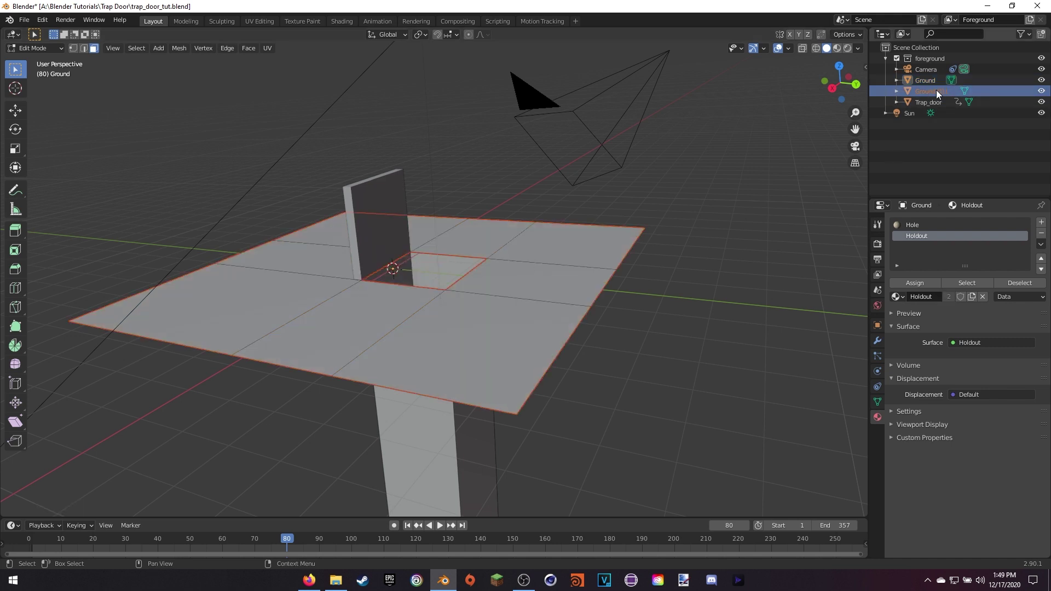
key("Tab")
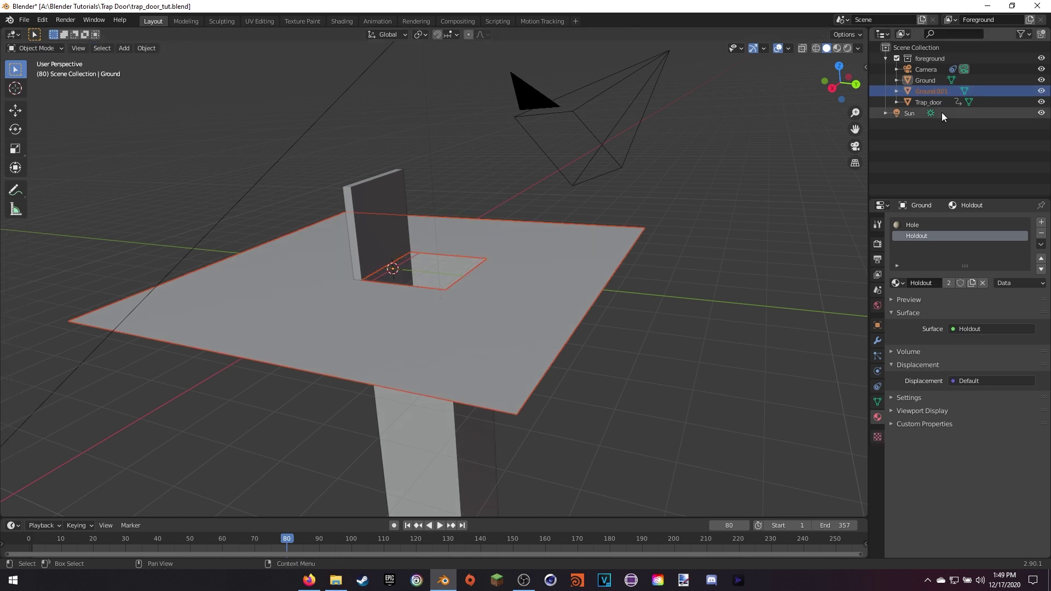
left_click(935, 91)
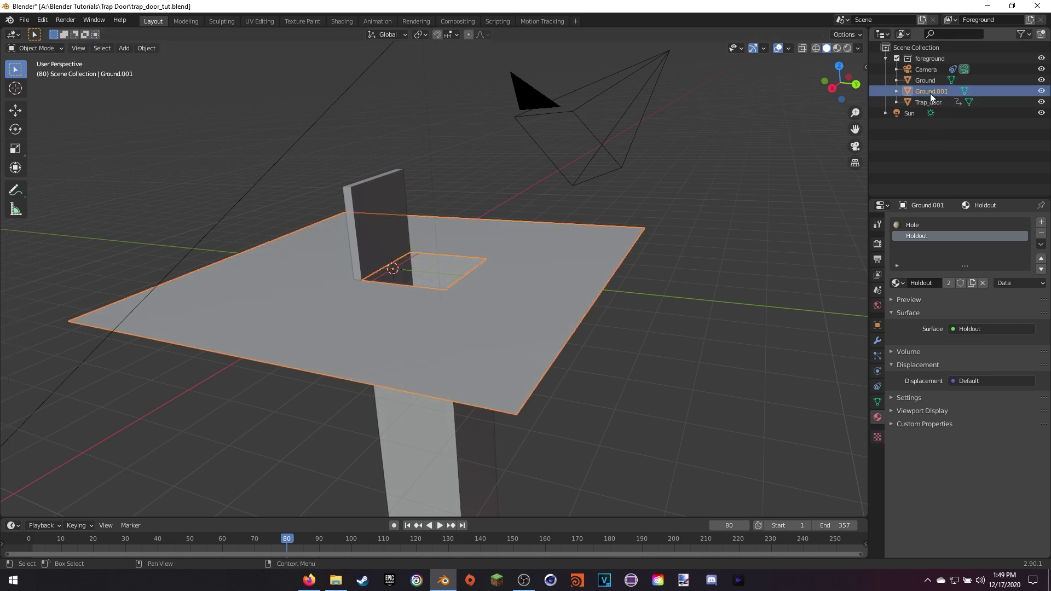
double_click(931, 93)
type("Shadow")
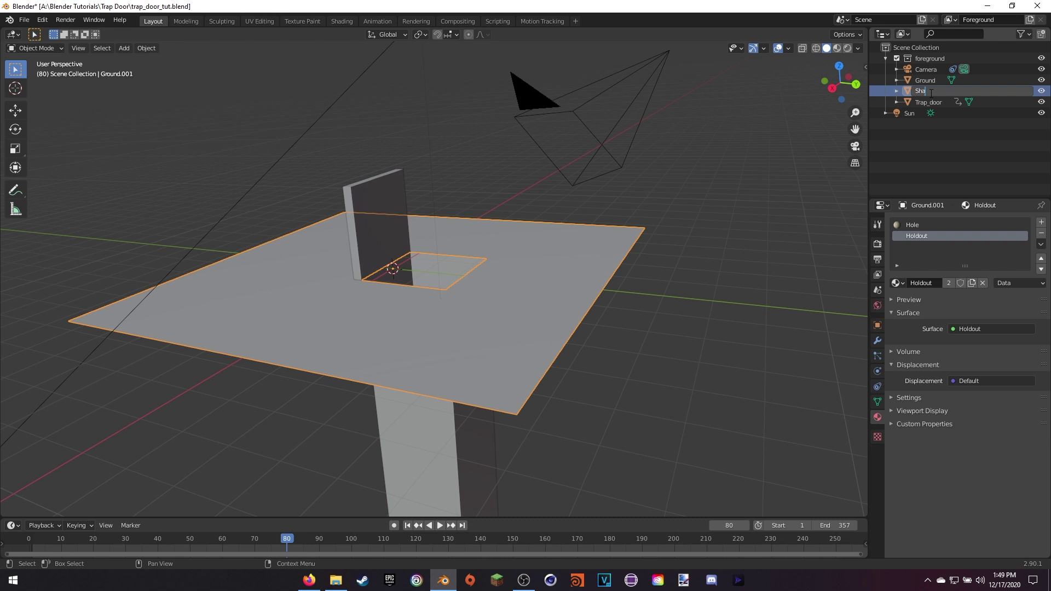
key("Return")
Nudge Shadow very slightly upward along the Z axis over Ground from the right orthographic view, and save the file.
middle_click_drag(449, 258, 471, 254)
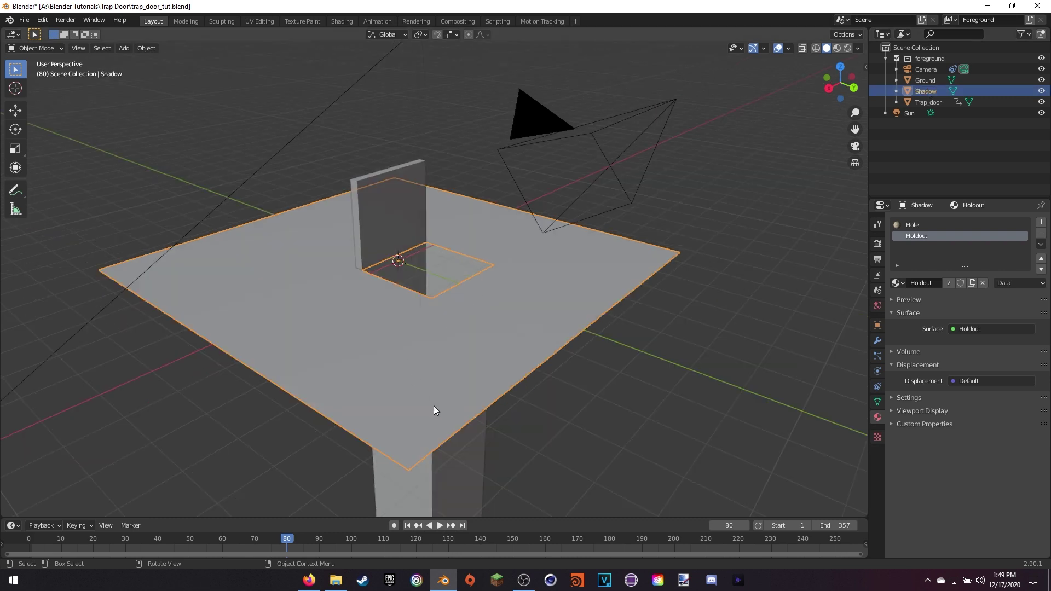
middle_click_drag(434, 410, 448, 393)
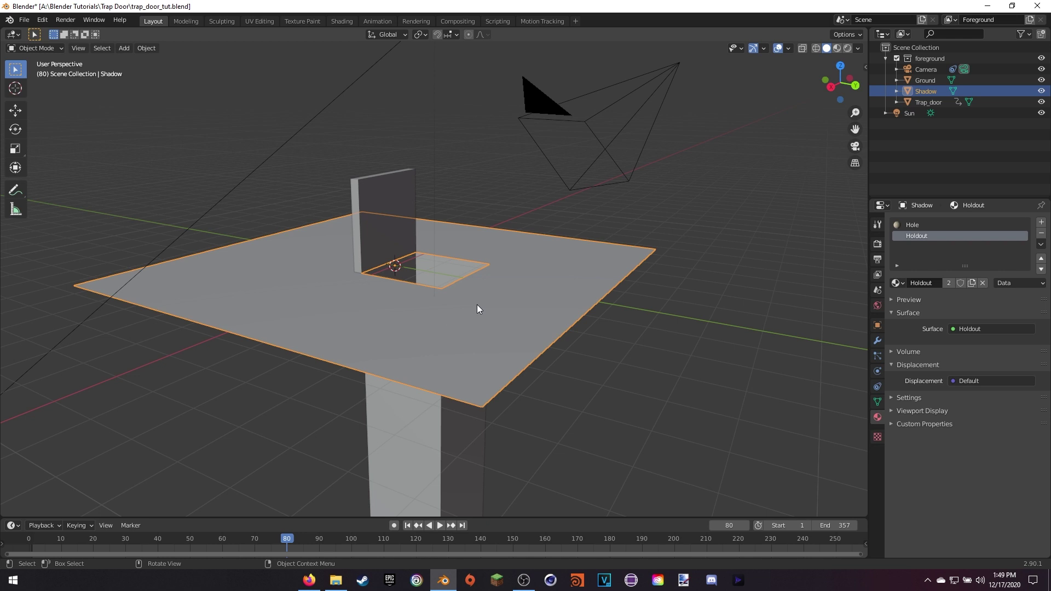
key("KP_3")
scroll(553, 268, "up", 8)
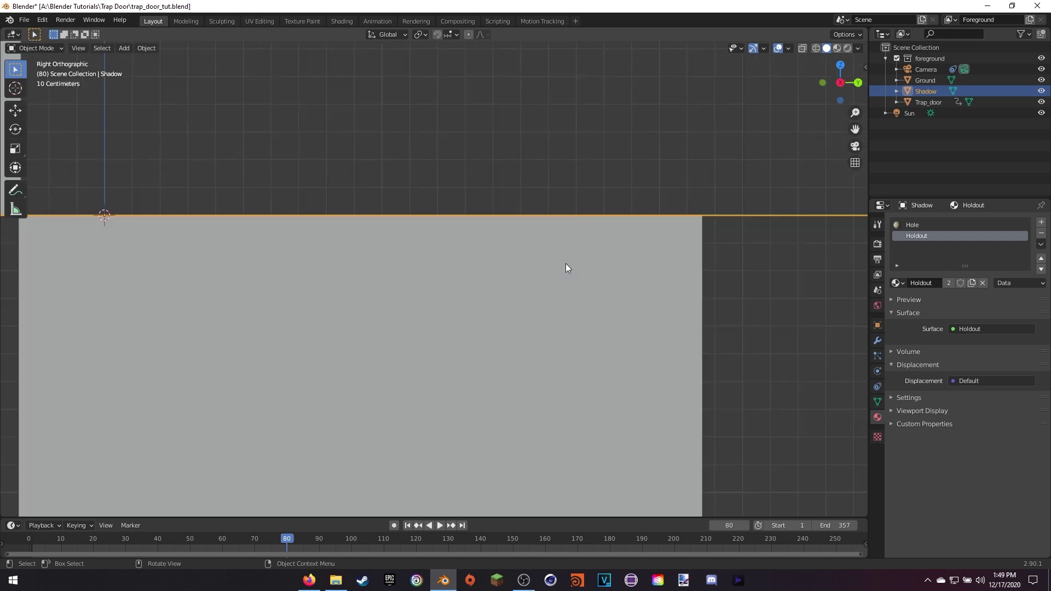
scroll(566, 264, "up", 4)
middle_click_drag(211, 232, 865, 394, "shift")
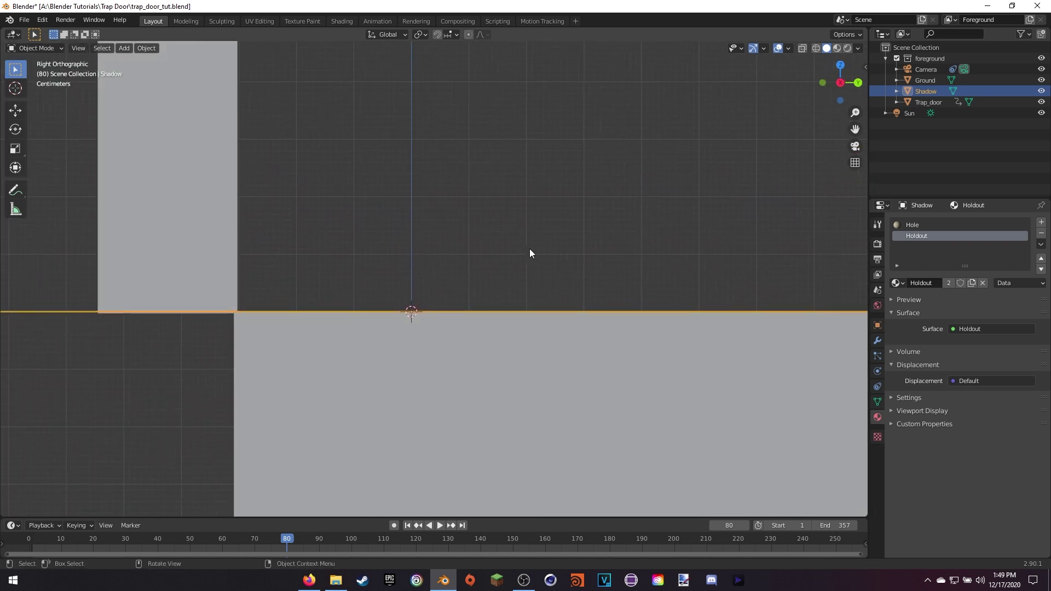
key("g")
key("z")
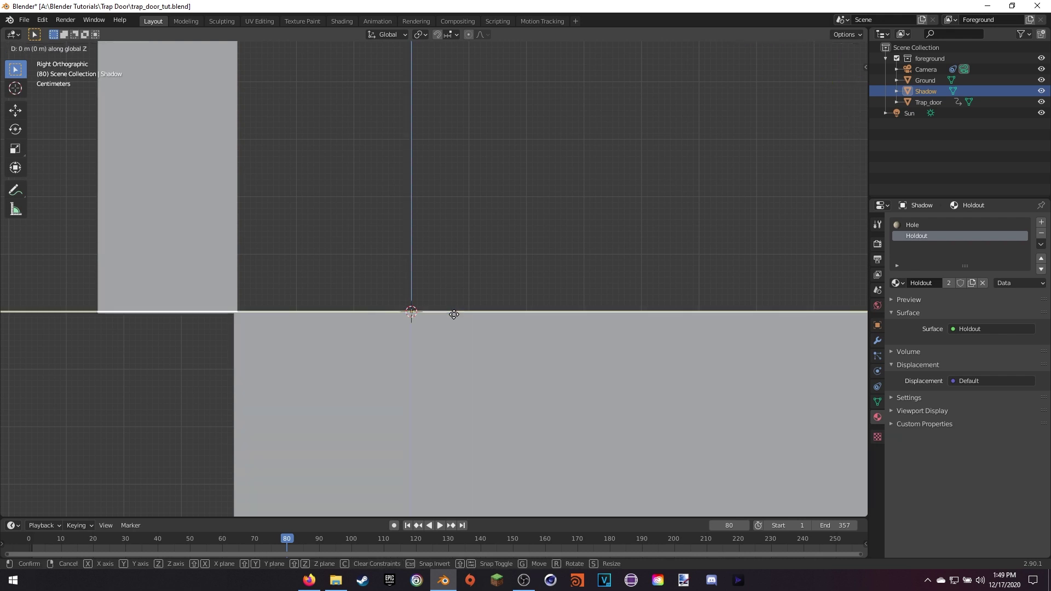
left_click(453, 311)
mouse_move(498, 271)
middle_mouse_down()
mouse_move(524, 249)
mouse_move(484, 265)
mouse_move(518, 273)
mouse_move(481, 281)
middle_mouse_up()
key("ctrl+s")
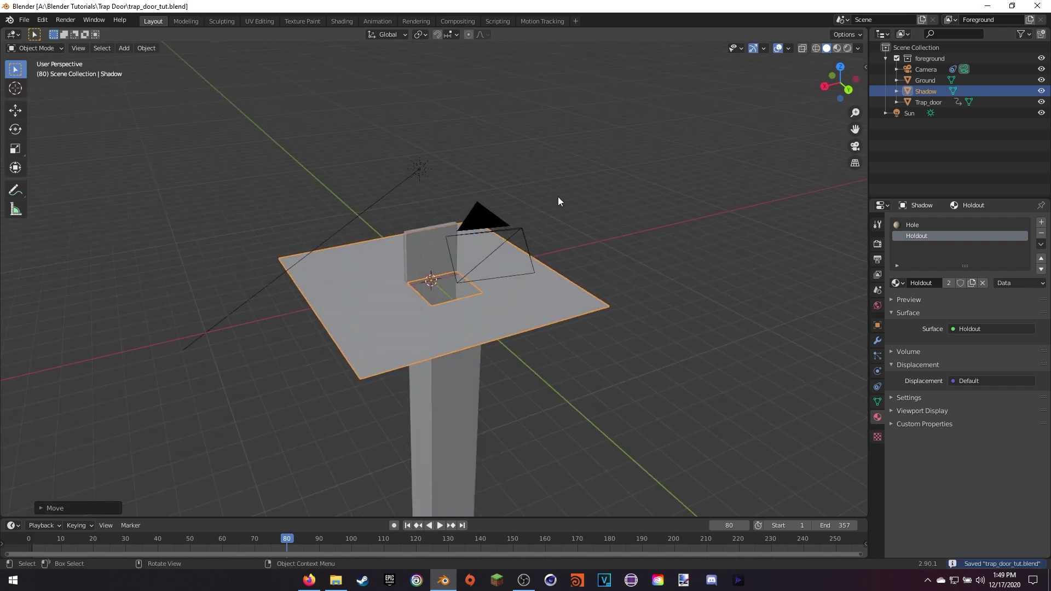
Remove the Hole and Holdout material slots from Shadow.
left_click(1013, 225)
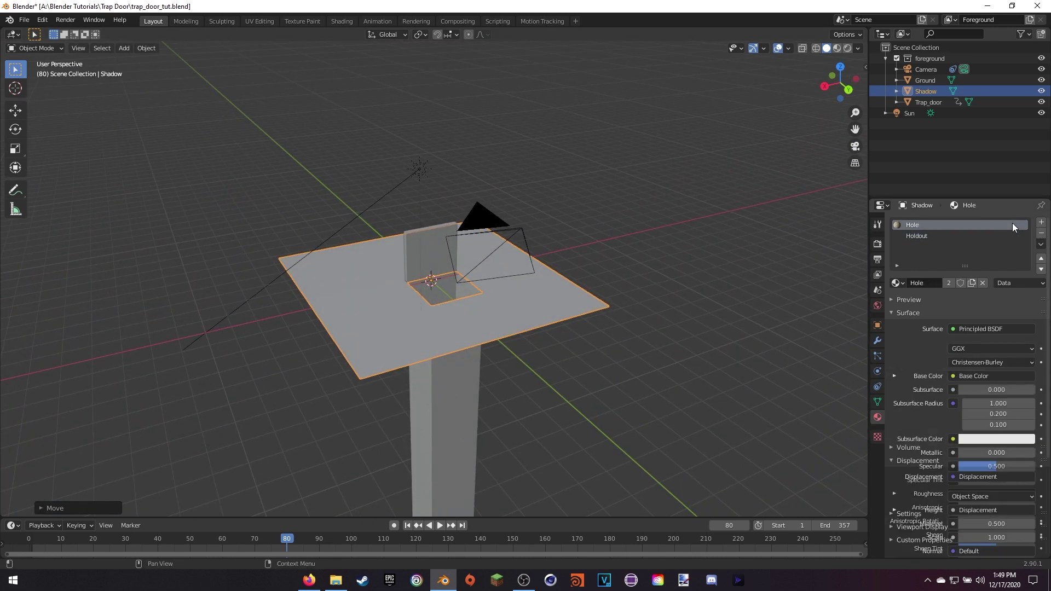
left_click(1042, 233)
left_click(1041, 234)
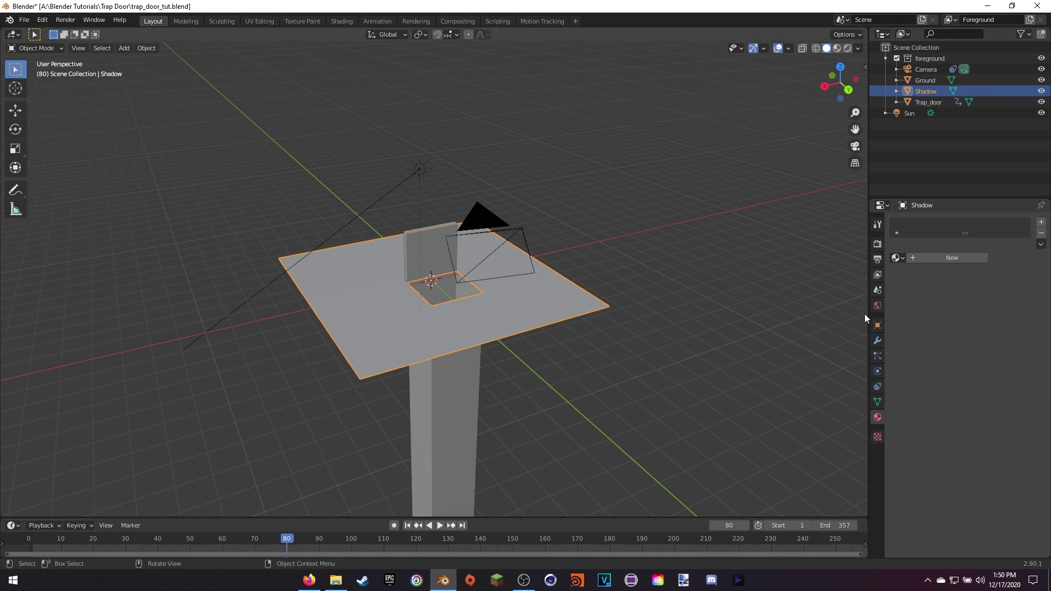
Enable Shadow Catcher in the visibility settings of Shadow.
left_click(878, 325)
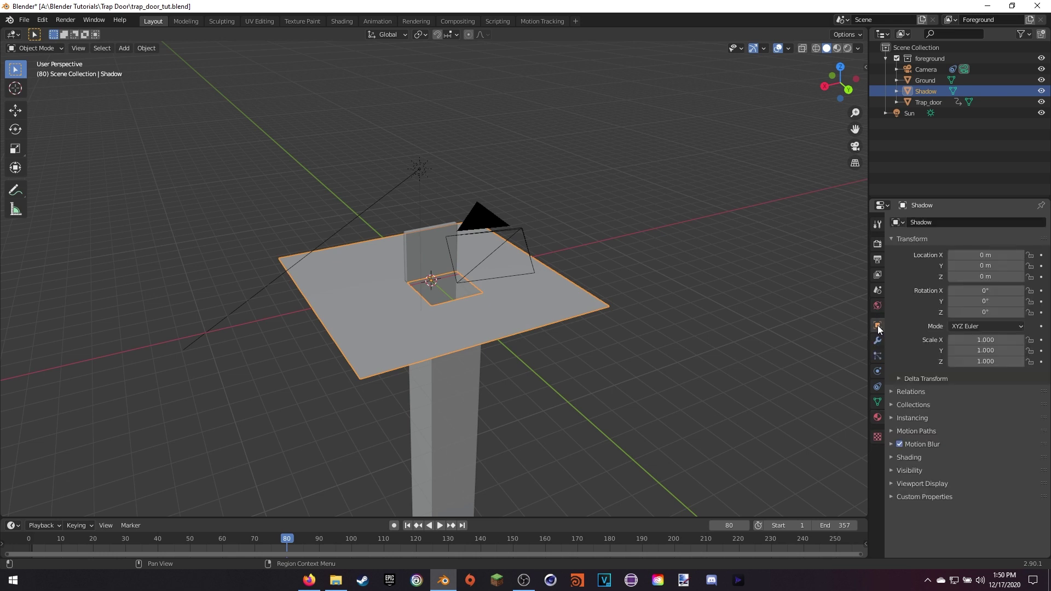
left_click(894, 471)
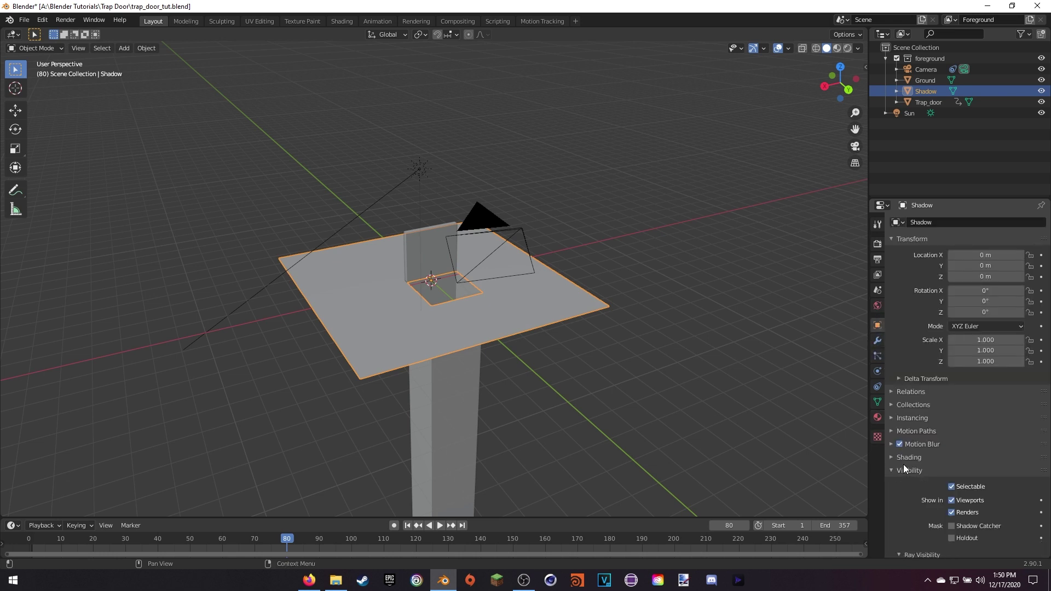
left_click(952, 527)
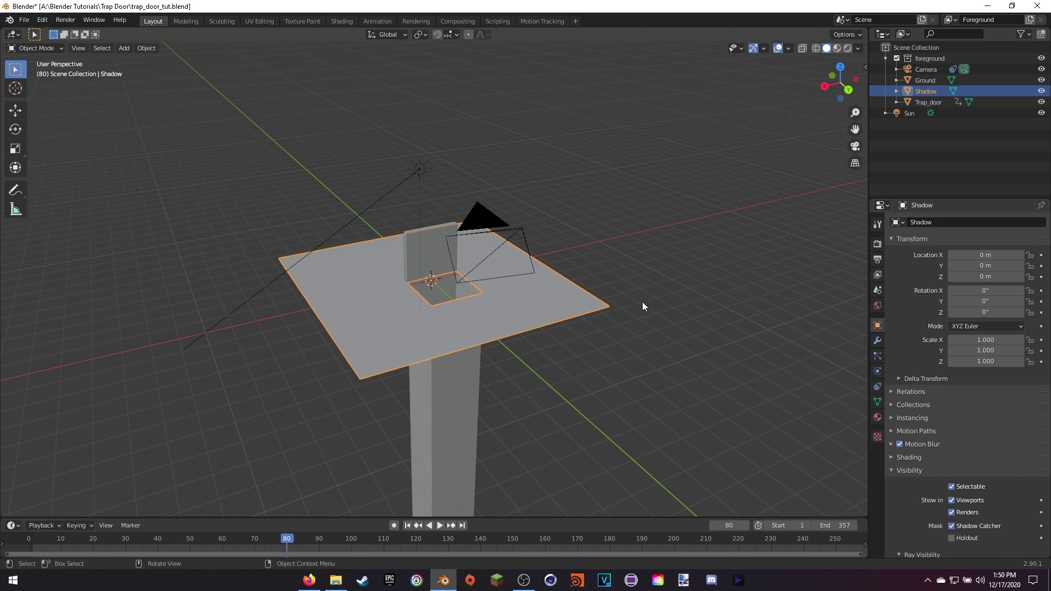
Render frame 80 as a still image and examine the door's shadow on the Shadow plane.
left_click(66, 20)
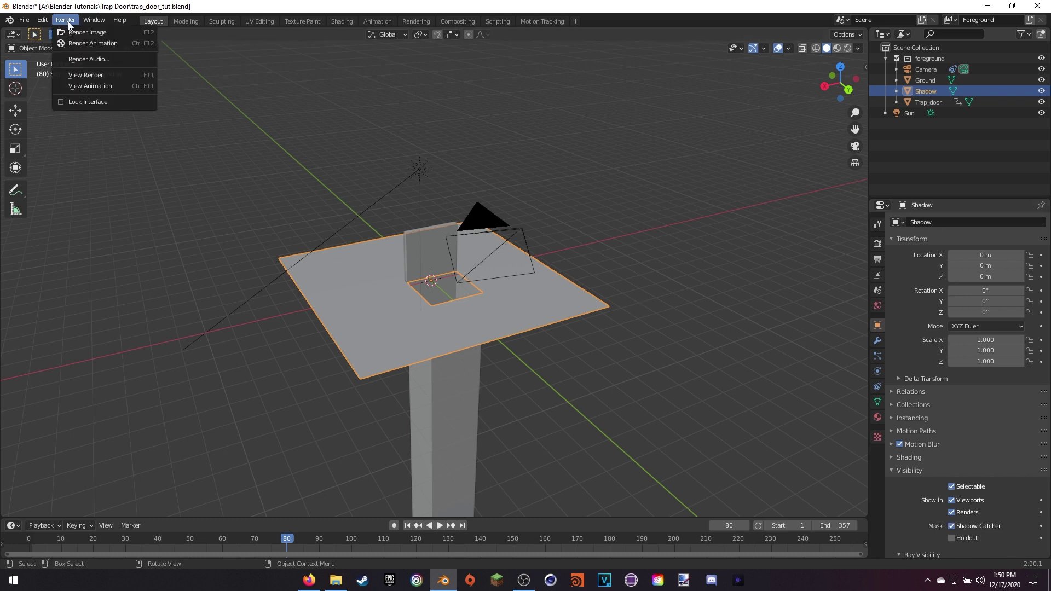
left_click(87, 32)
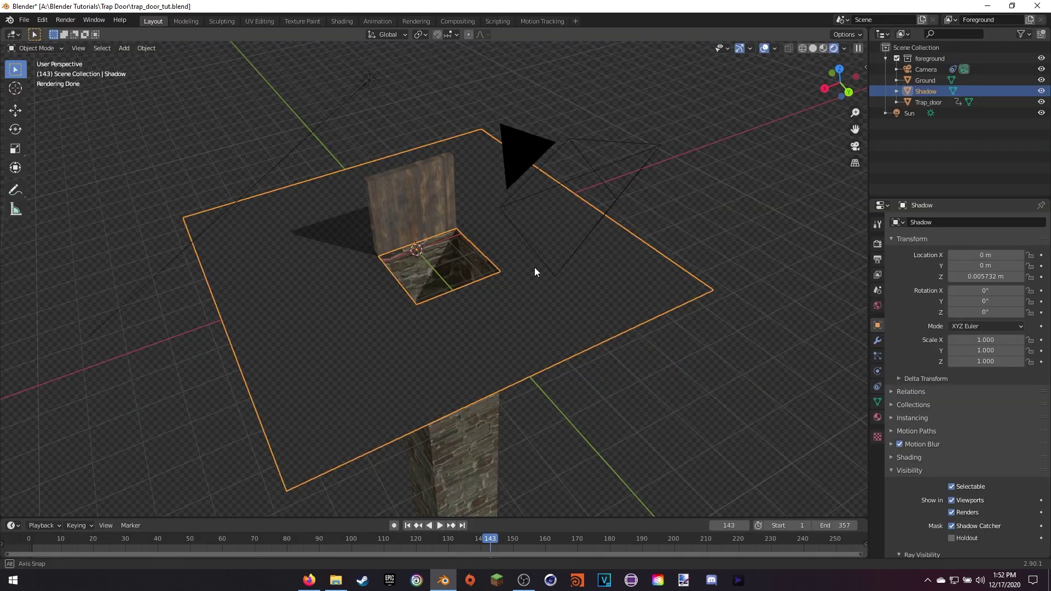
mouse_move(534, 267)
middle_mouse_down()
mouse_move(498, 251)
mouse_move(505, 262)
middle_mouse_up()
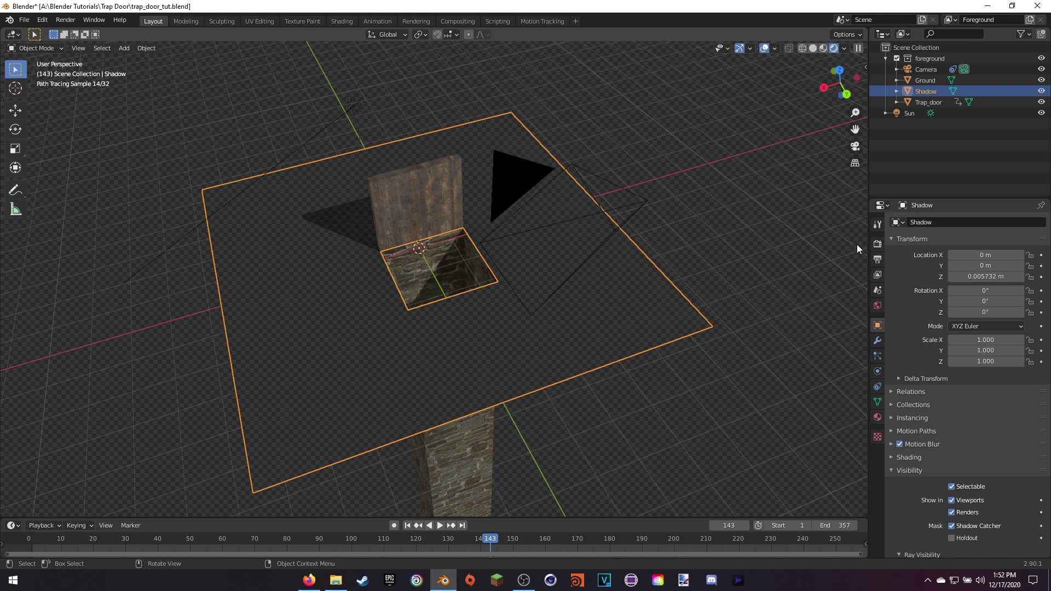
Set the render output path to the Final_Image_Seqeunce folder in A:\Blender Tutorials\Trap Door.
left_click(878, 260)
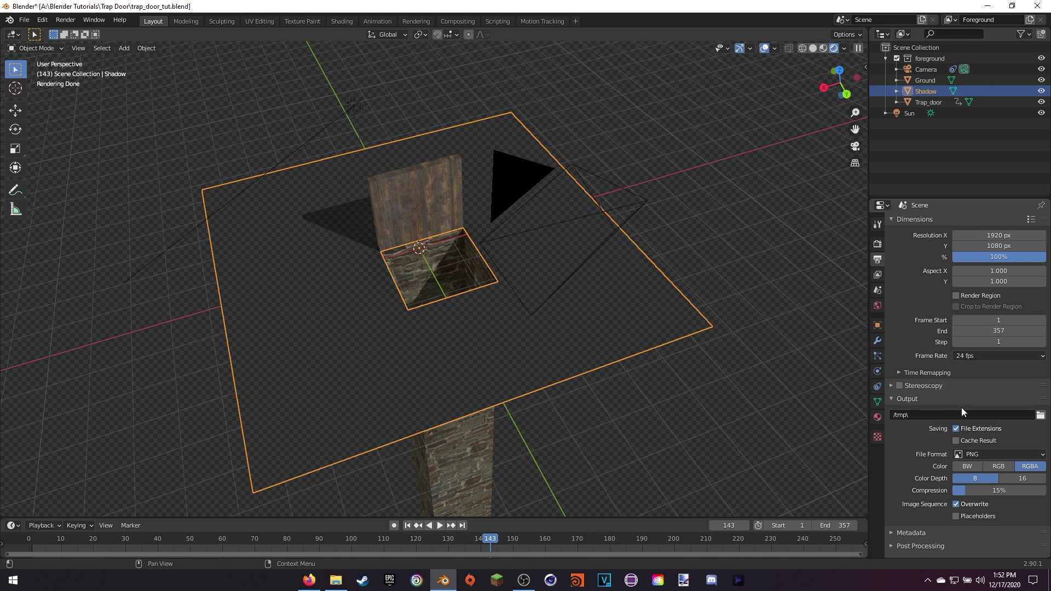
left_click(1041, 416)
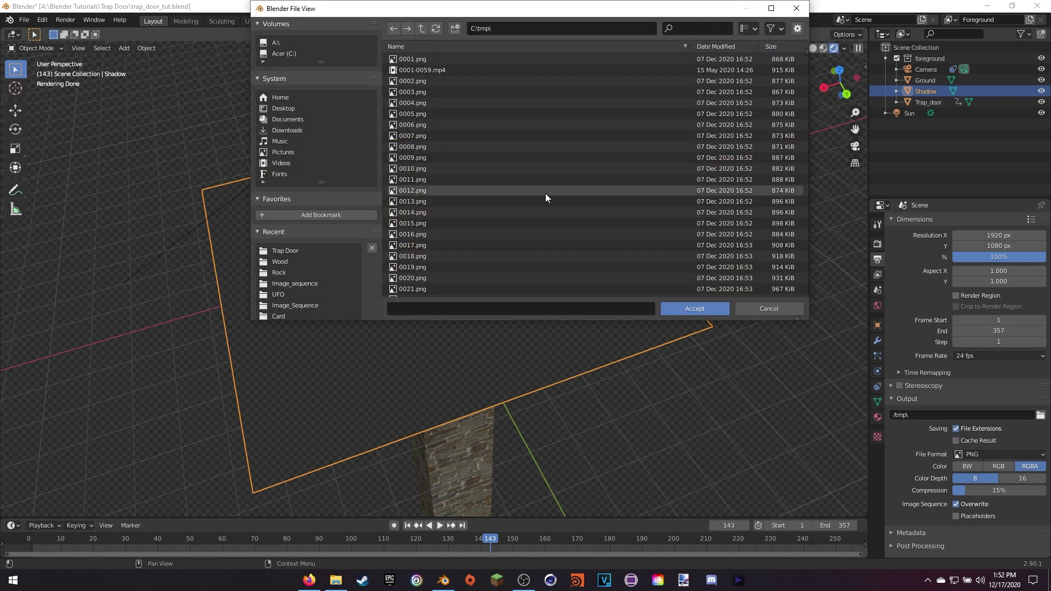
left_click(277, 43)
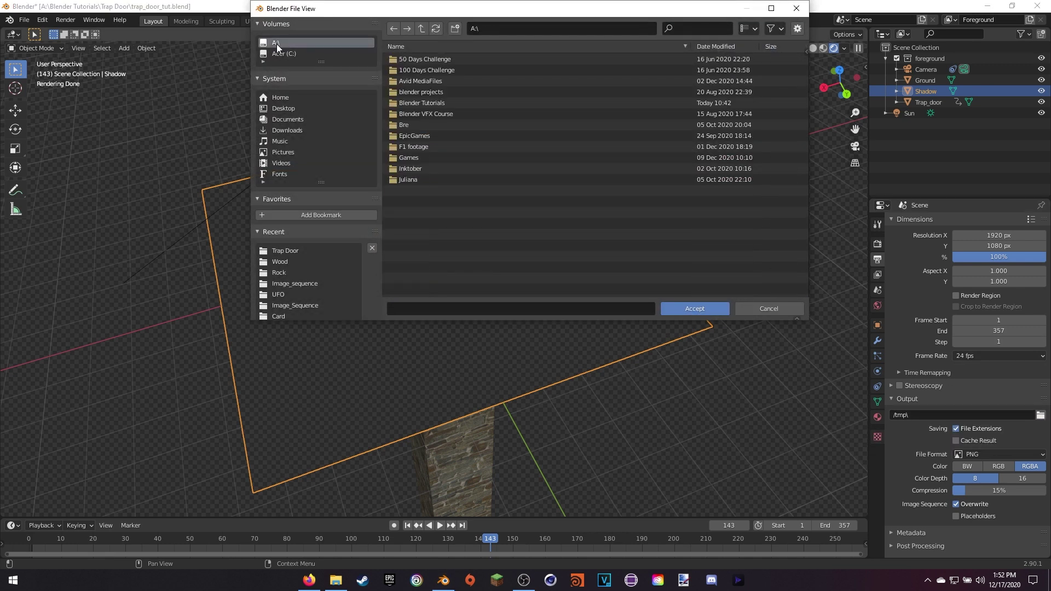
double_click(425, 103)
scroll(446, 213, "down", 3)
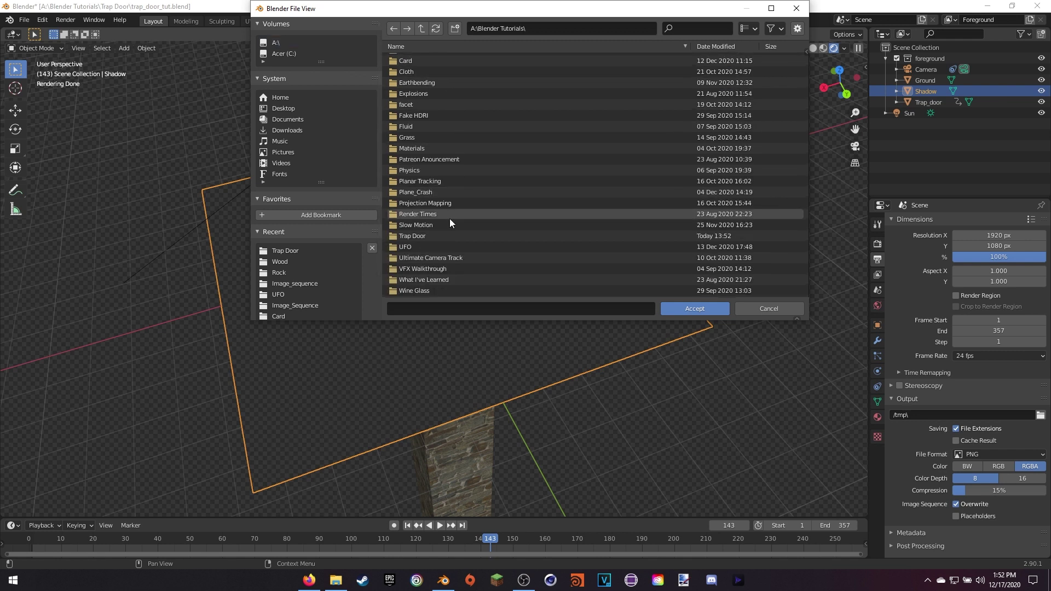
double_click(426, 236)
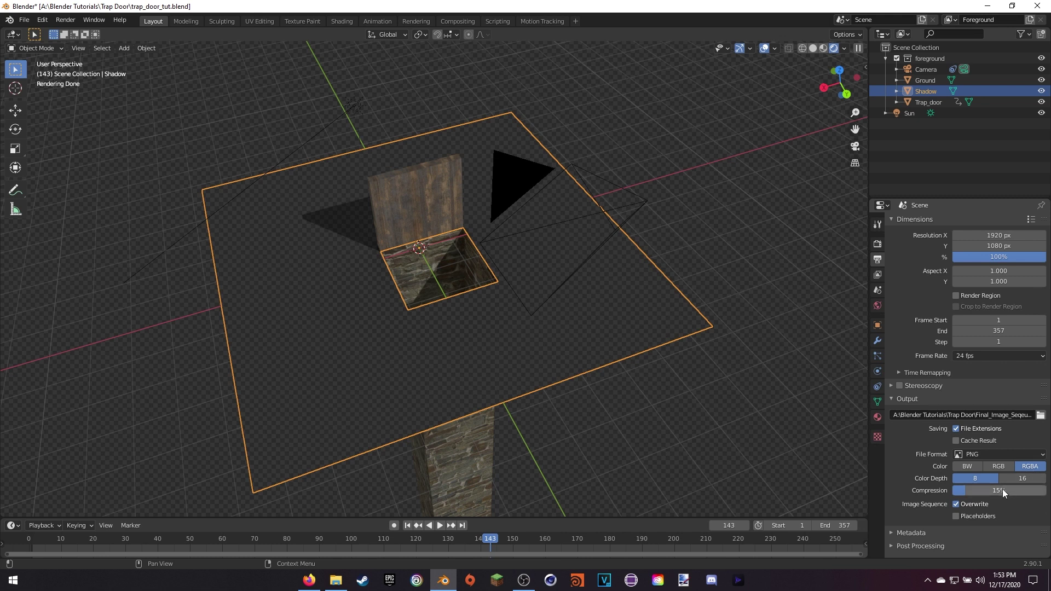
Set the PNG output compression to 0% and render the animation as an image sequence.
left_click_drag(1003, 488, 932, 504)
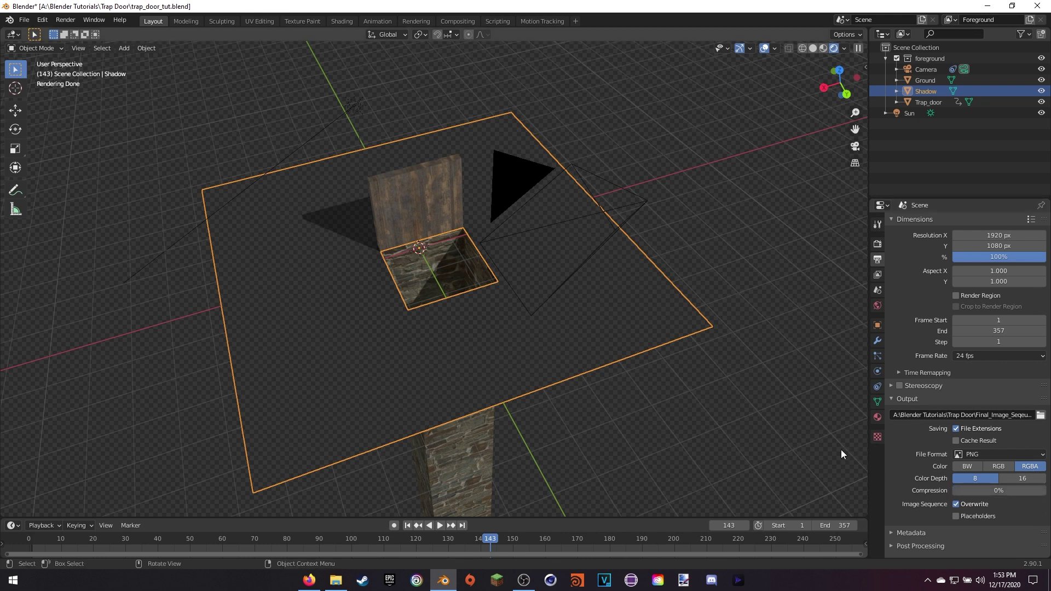
left_click(65, 20)
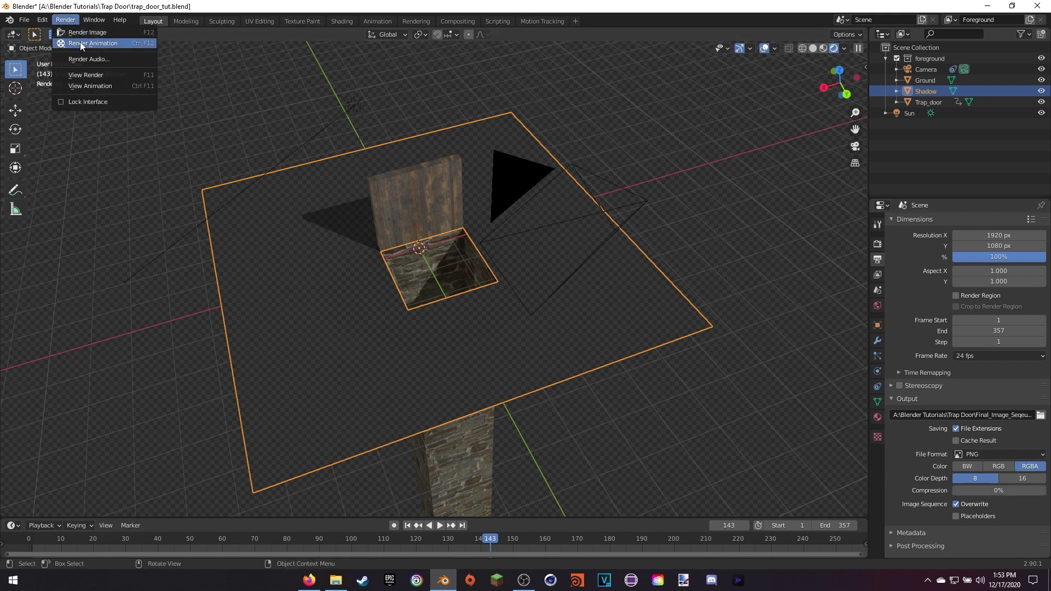
left_click(80, 41)
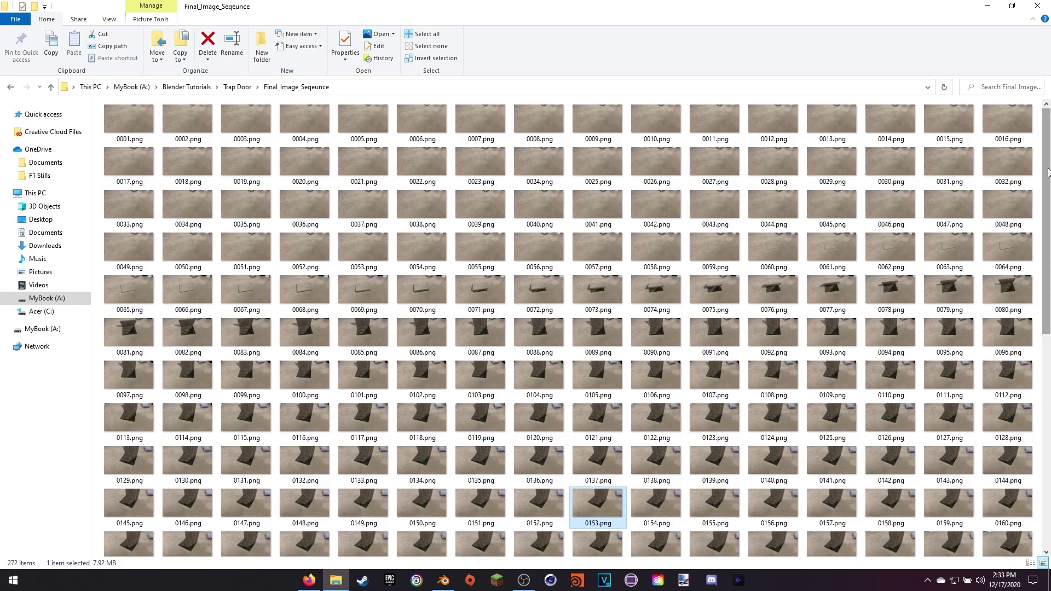
Look through the rendered frames in Final_Image_Seqeunce, switch to Blender and add a Video Editing workspace.
left_click_drag(1048, 172, 1047, 379)
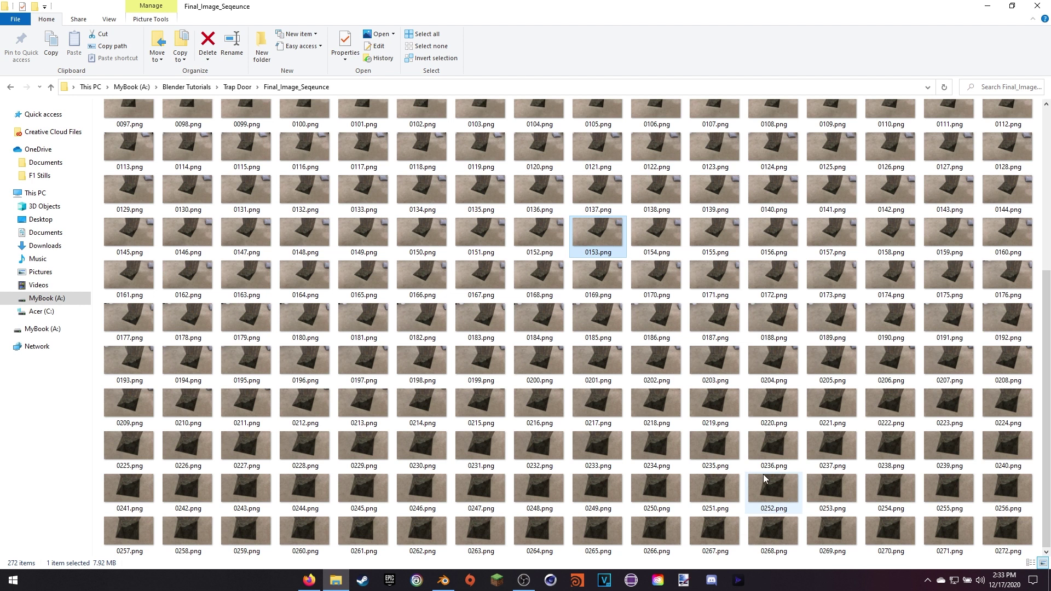
left_click(444, 581)
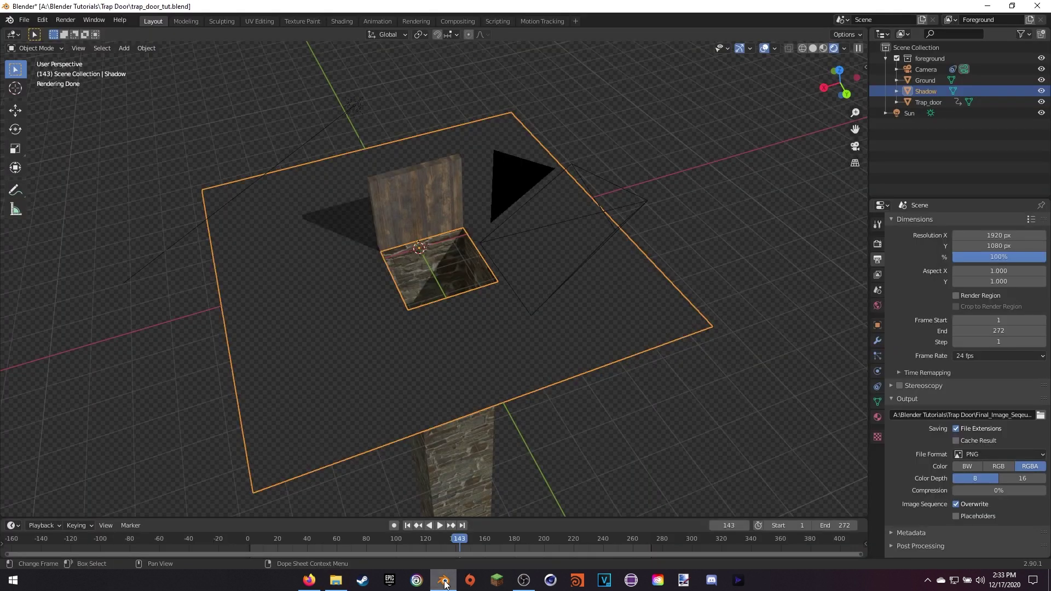
left_click(575, 21)
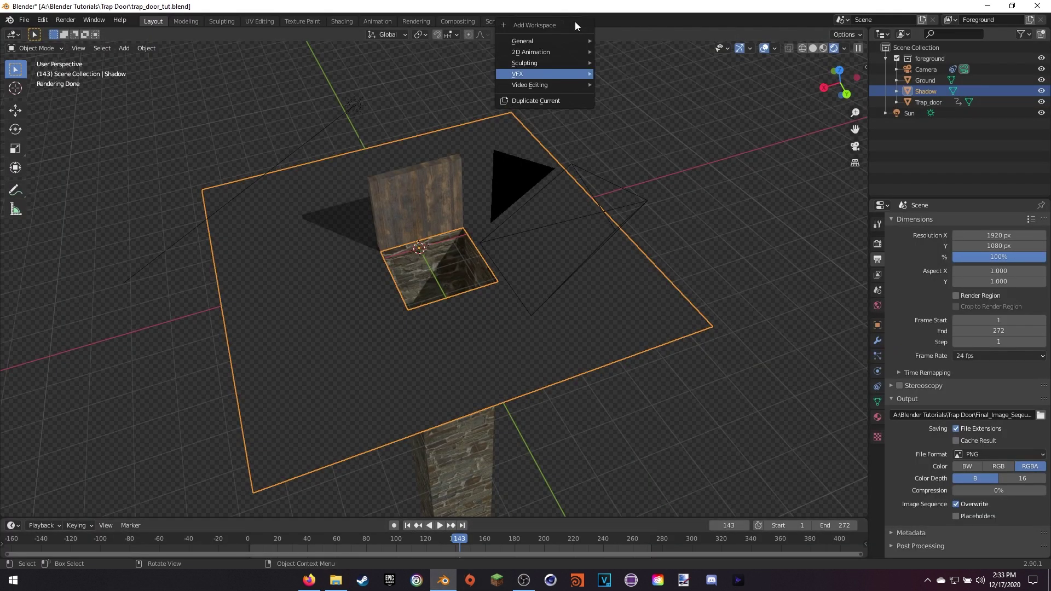
mouse_move(570, 85)
left_click(615, 94)
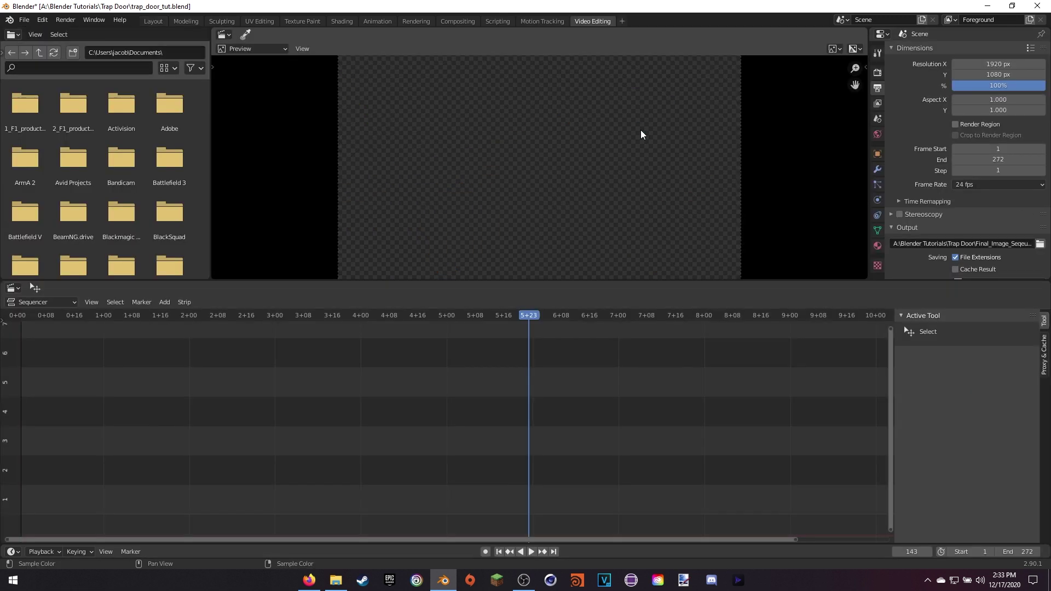
Add all PNG frames from the Final_Image_Seqeunce folder as one image strip starting at frame 1 on channel 1 of the sequencer.
left_click(19, 316)
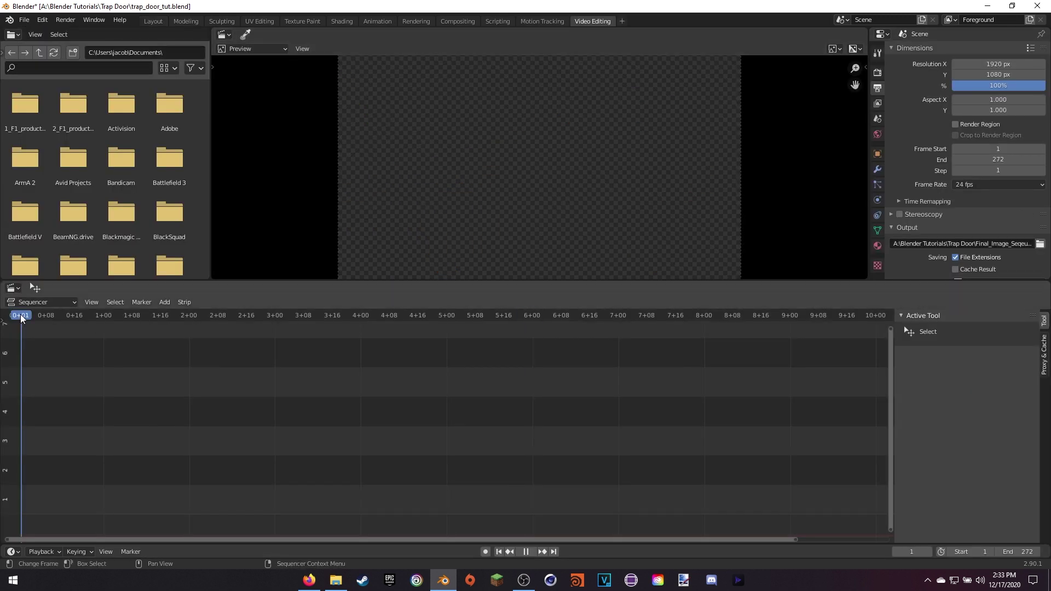
left_click(165, 303)
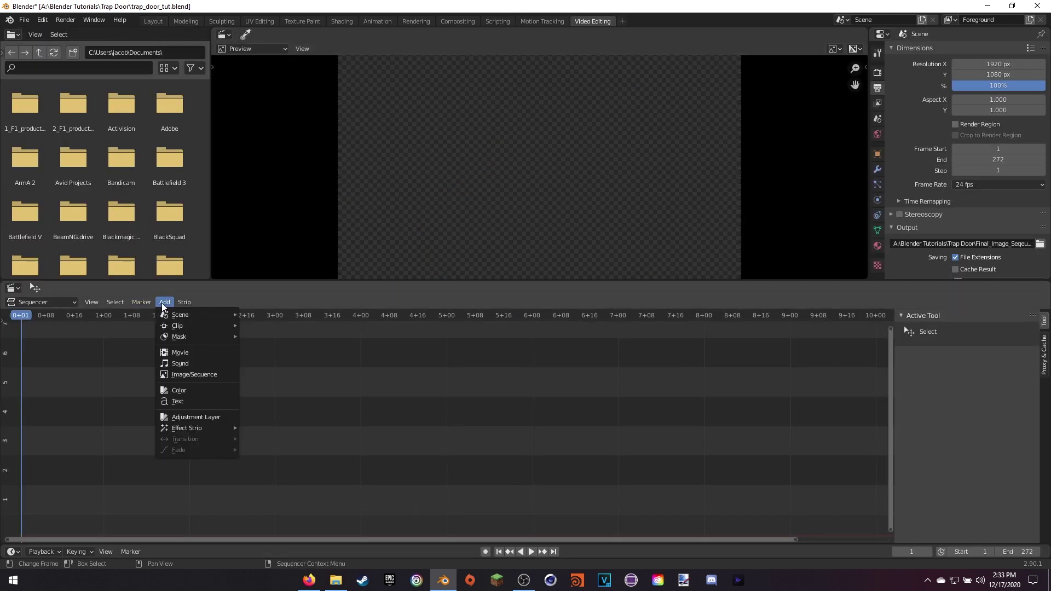
left_click(198, 375)
double_click(432, 59)
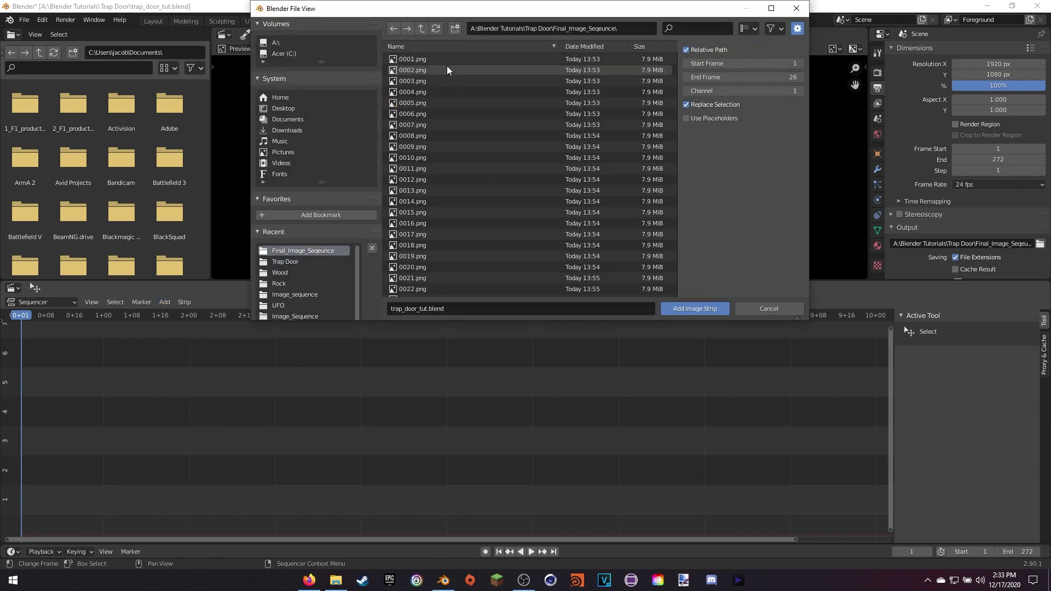
key("a")
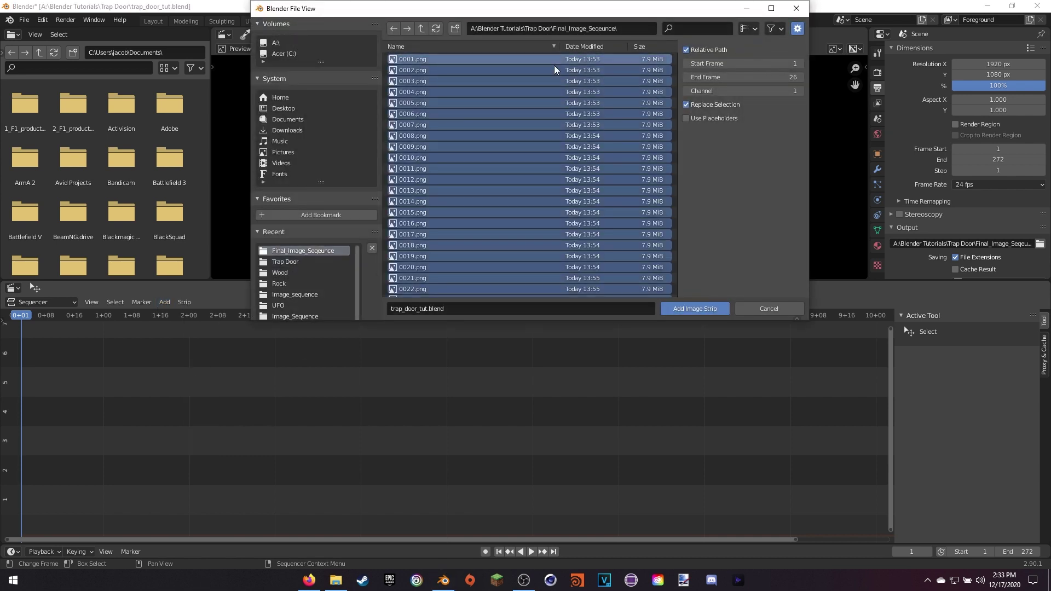
left_click(691, 310)
scroll(408, 372, "down", 4)
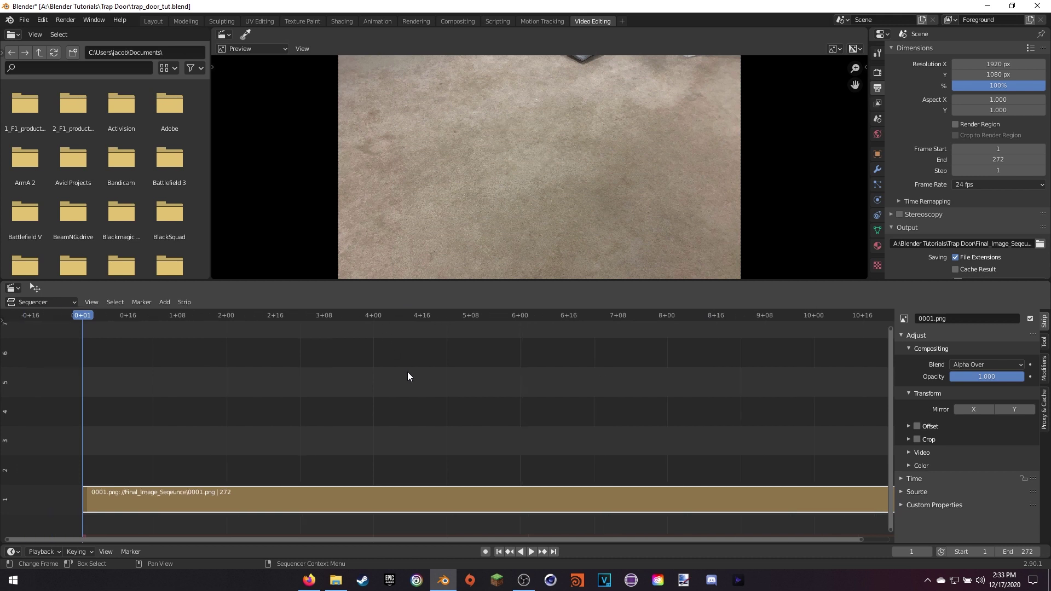
scroll(426, 367, "up", 2)
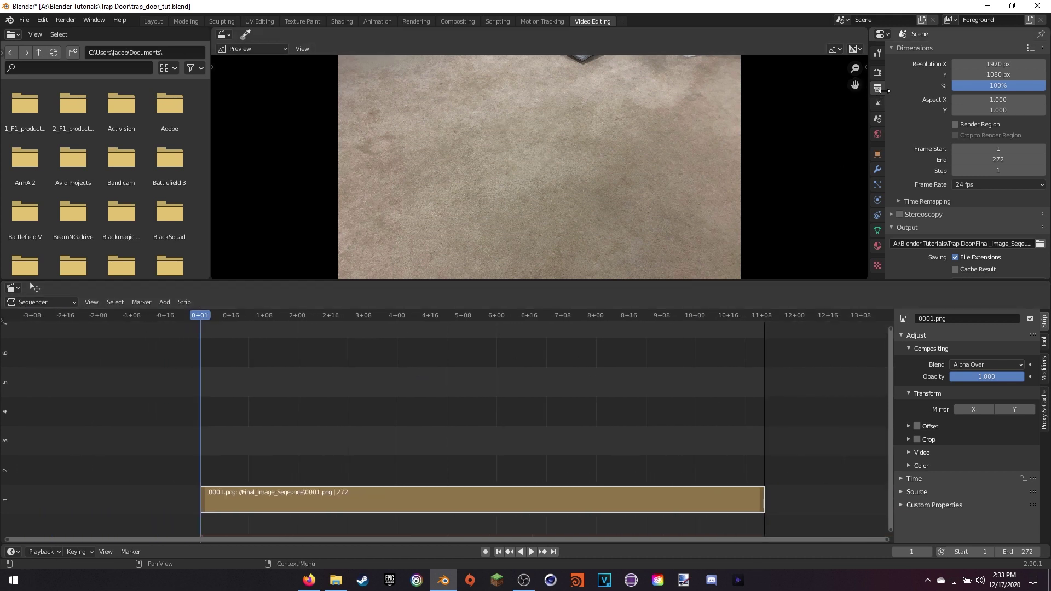
Set the render output path to Final_Trap_tut in the A:\Blender Tutorials\Trap Door folder.
scroll(1039, 127, "down", 5)
left_click(1041, 142)
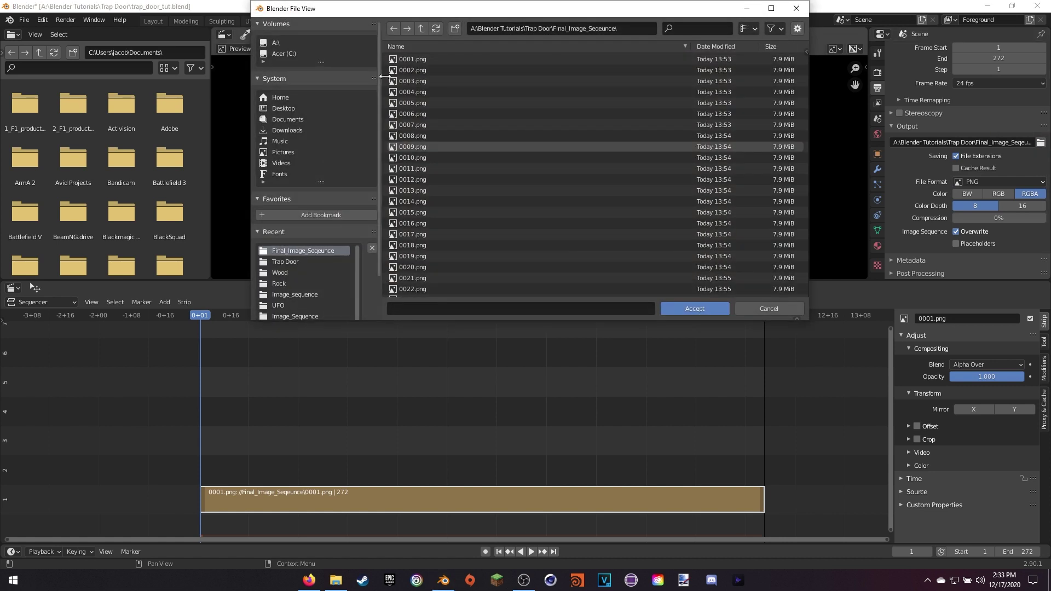
left_click(421, 28)
left_click(442, 308)
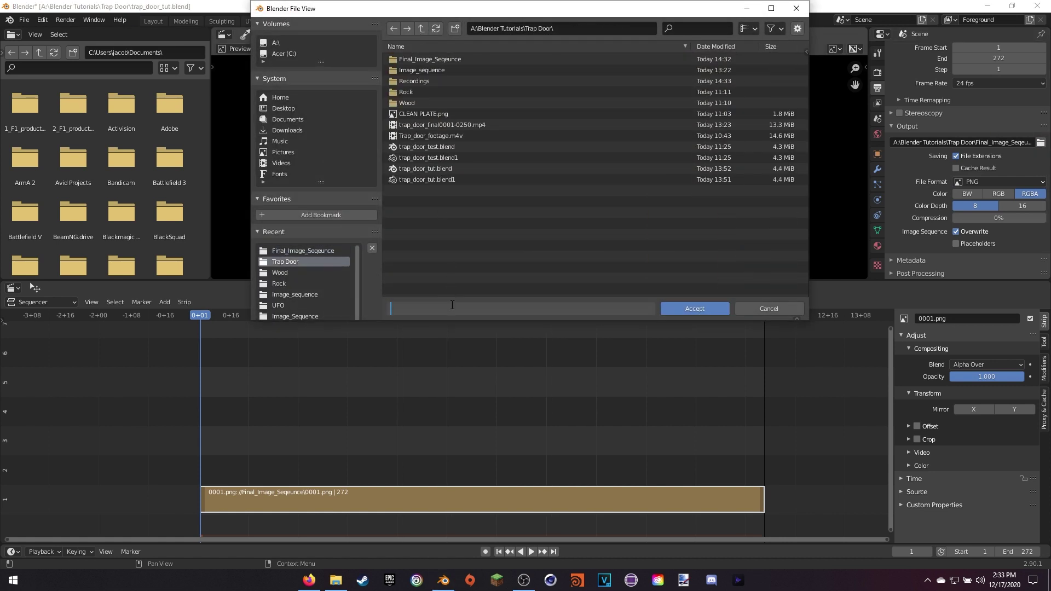
type("Final_Trap_tut")
key("Return")
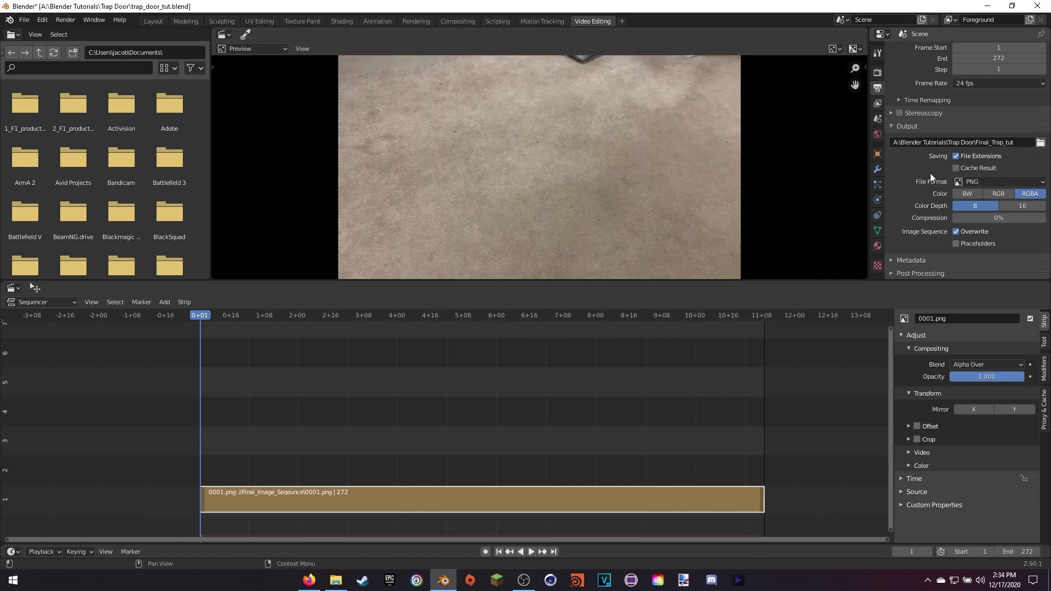
Set the output file format to FFmpeg video with an MPEG-4 container.
left_click(972, 183)
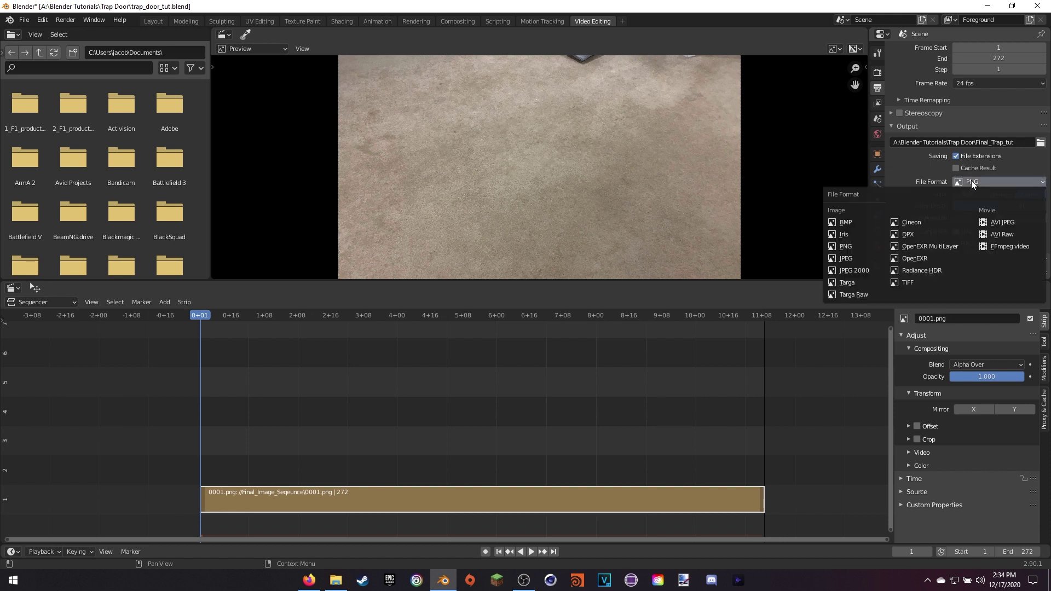
left_click(996, 247)
left_click(970, 264)
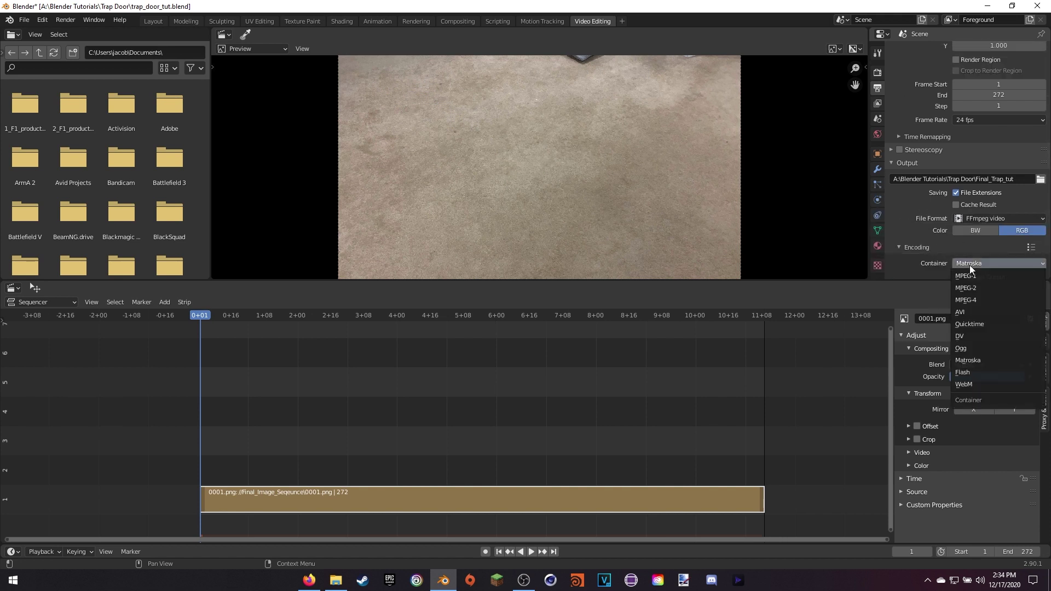
left_click(978, 300)
Set the video output quality to High quality and render the animation.
scroll(932, 245, "down", 5)
left_click(978, 212)
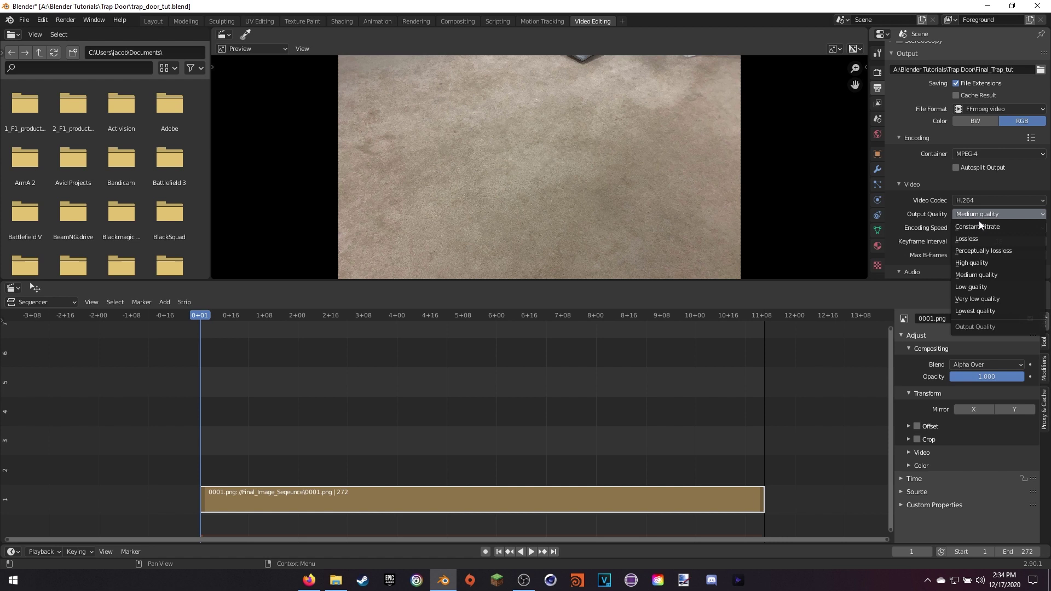
left_click(976, 261)
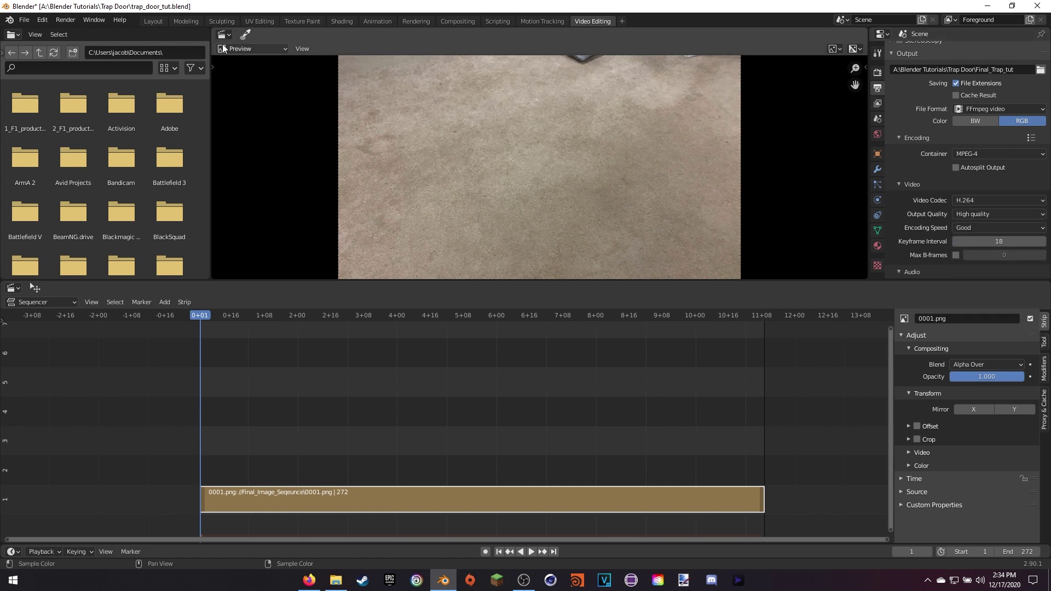
left_click(65, 20)
left_click(75, 41)
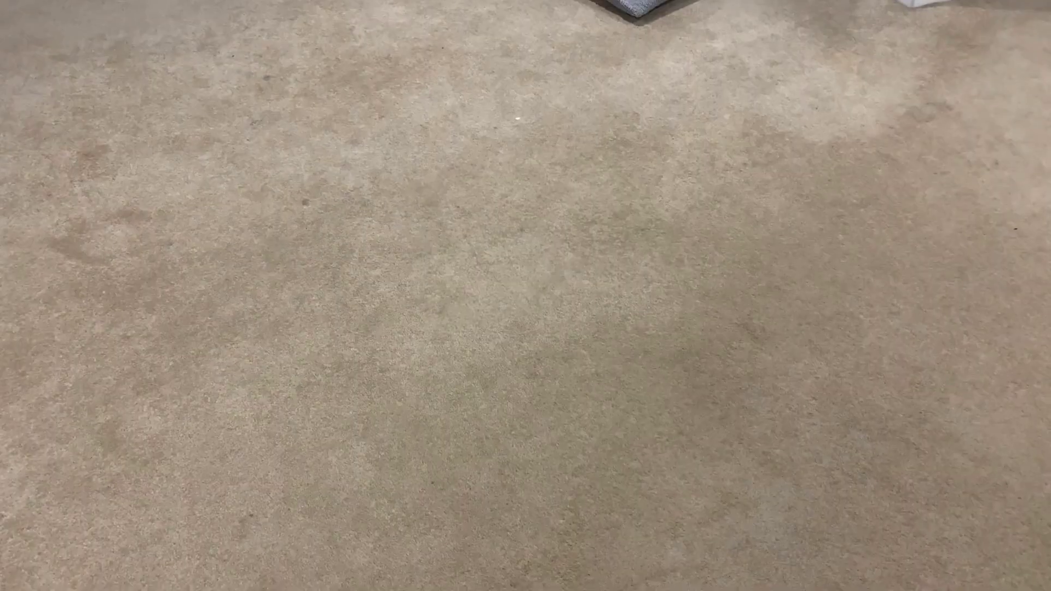